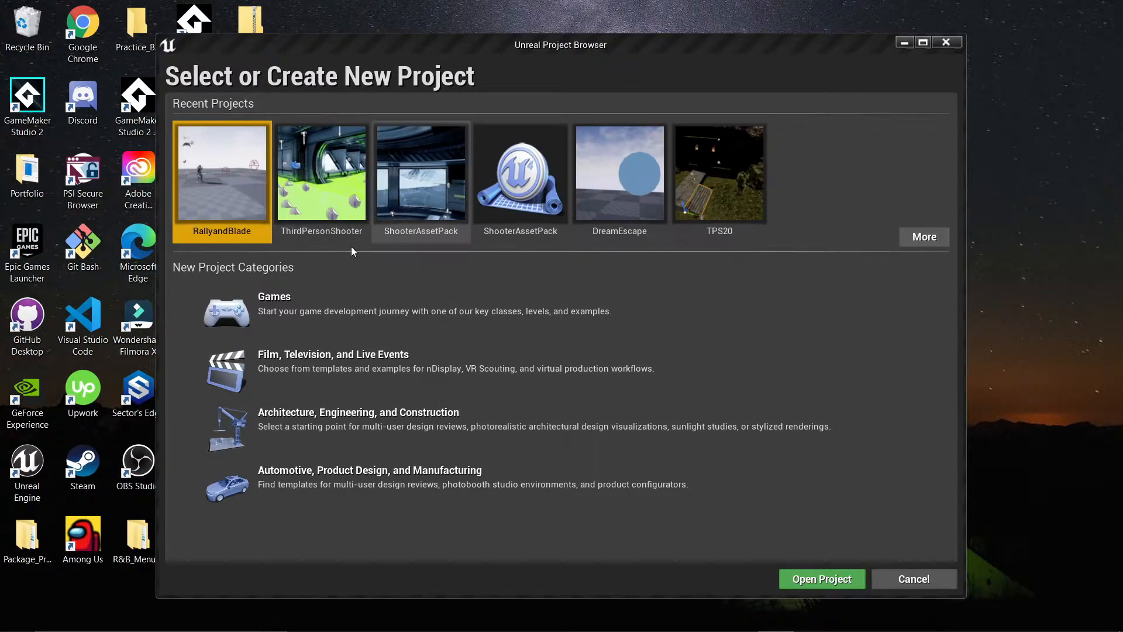
Start a new project in the Games category using the Third Person template.
{"action": "left_click", "coordinate": [360, 308]}
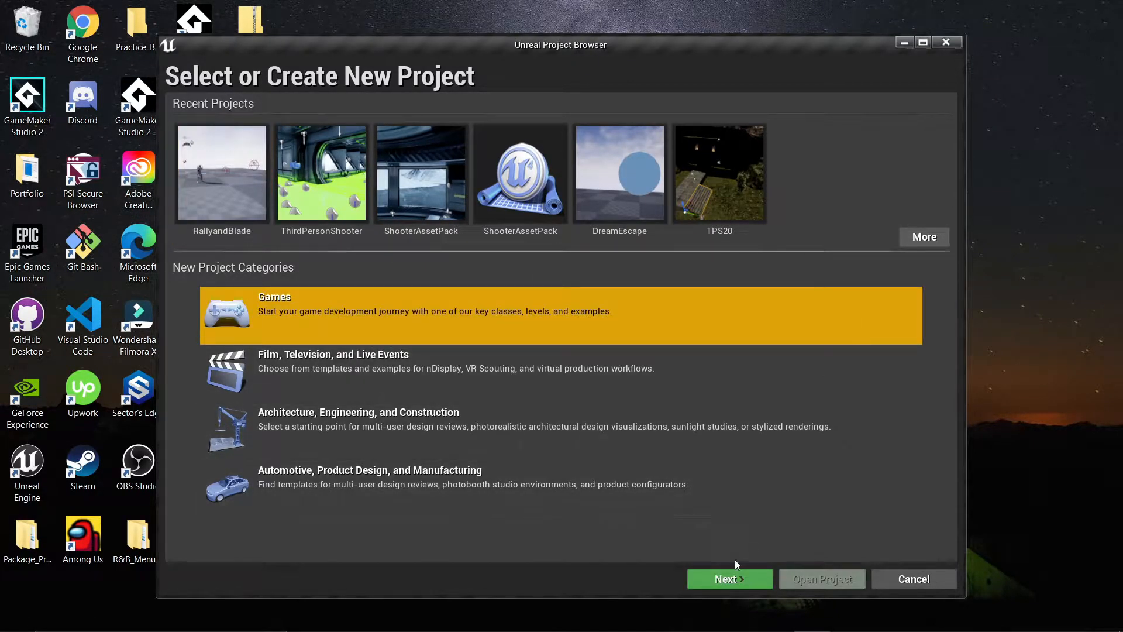
{"action": "left_click", "coordinate": [729, 578]}
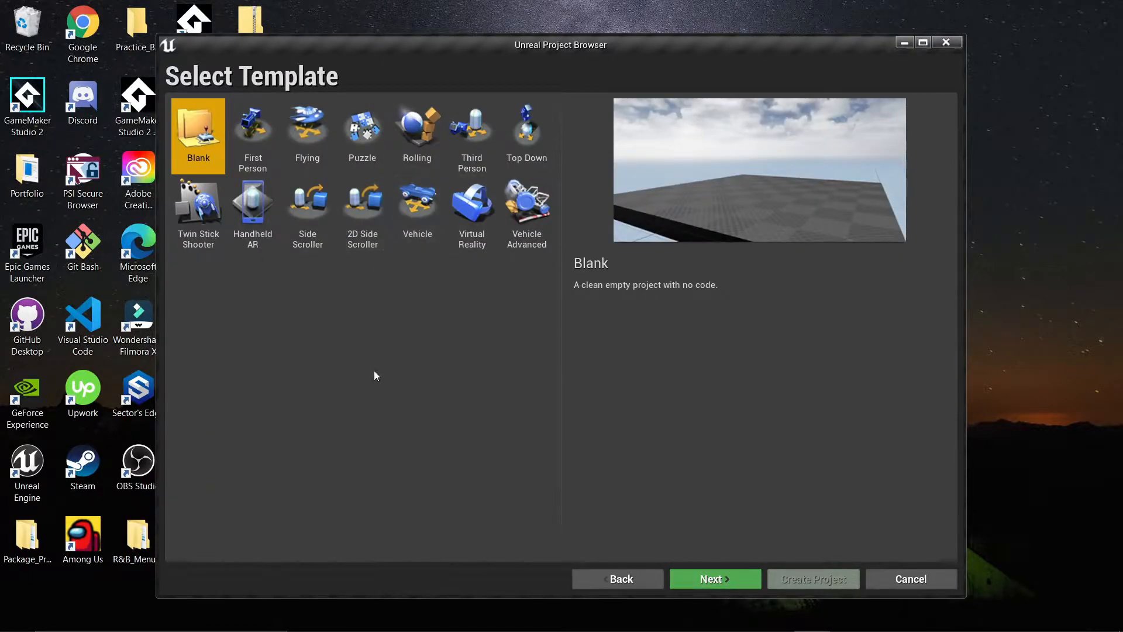
{"action": "left_click", "coordinate": [479, 138]}
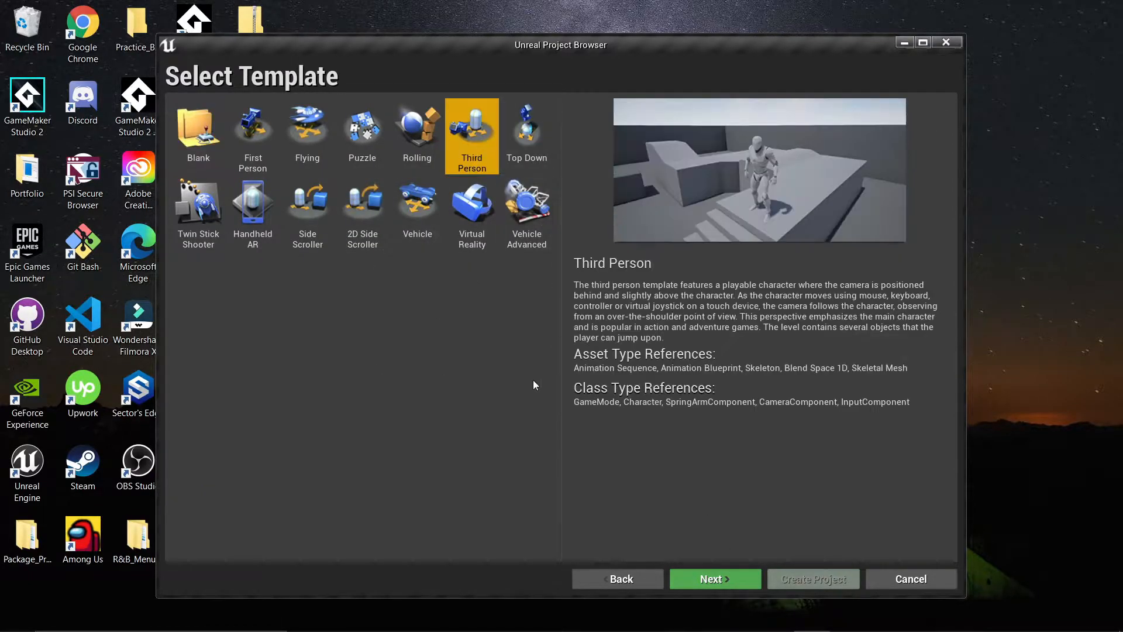
{"action": "left_click", "coordinate": [715, 580]}
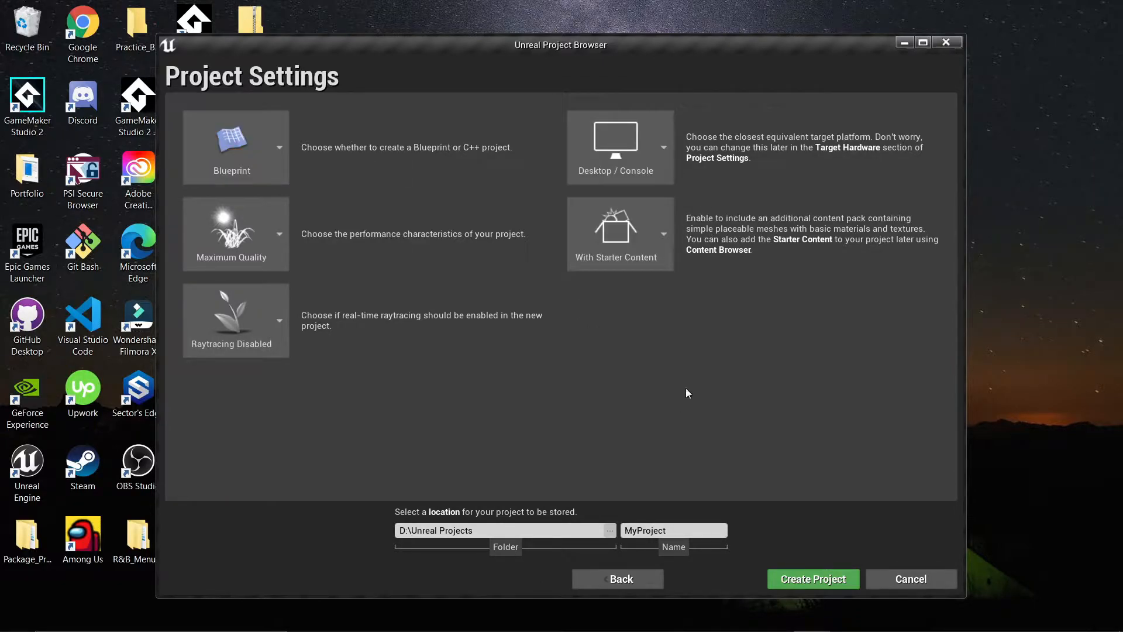
Name the project ThirdPersonTest and create it with the default Blueprint, desktop and starter content settings.
{"action": "left_click", "coordinate": [692, 532]}
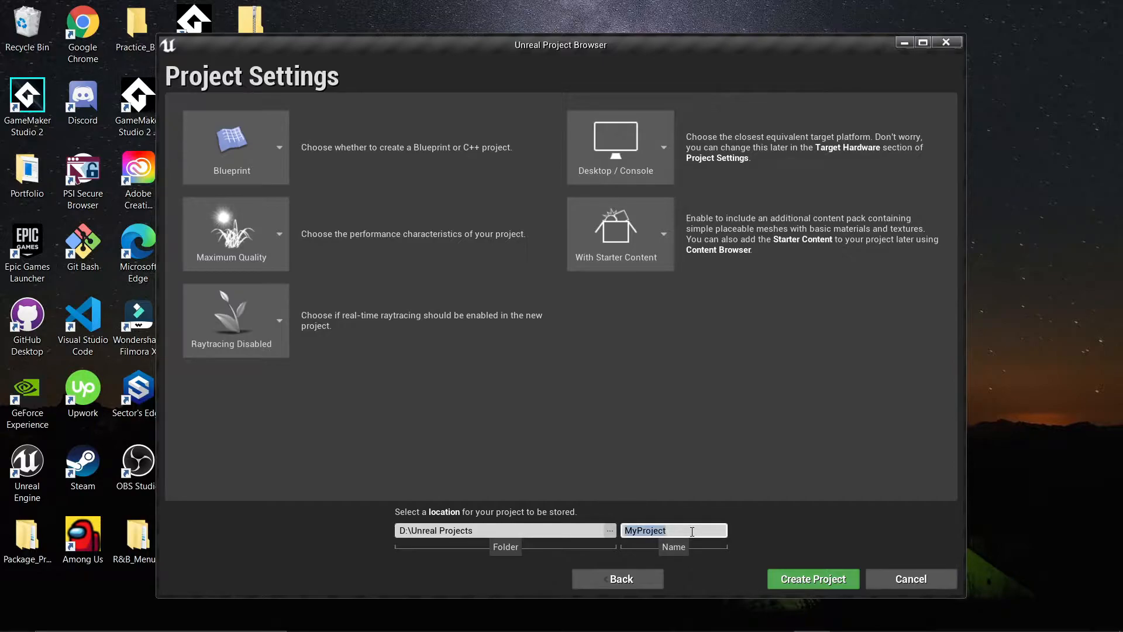
{"action": "type", "text": "ThirdPersonTes"}
{"action": "left_click", "coordinate": [824, 574]}
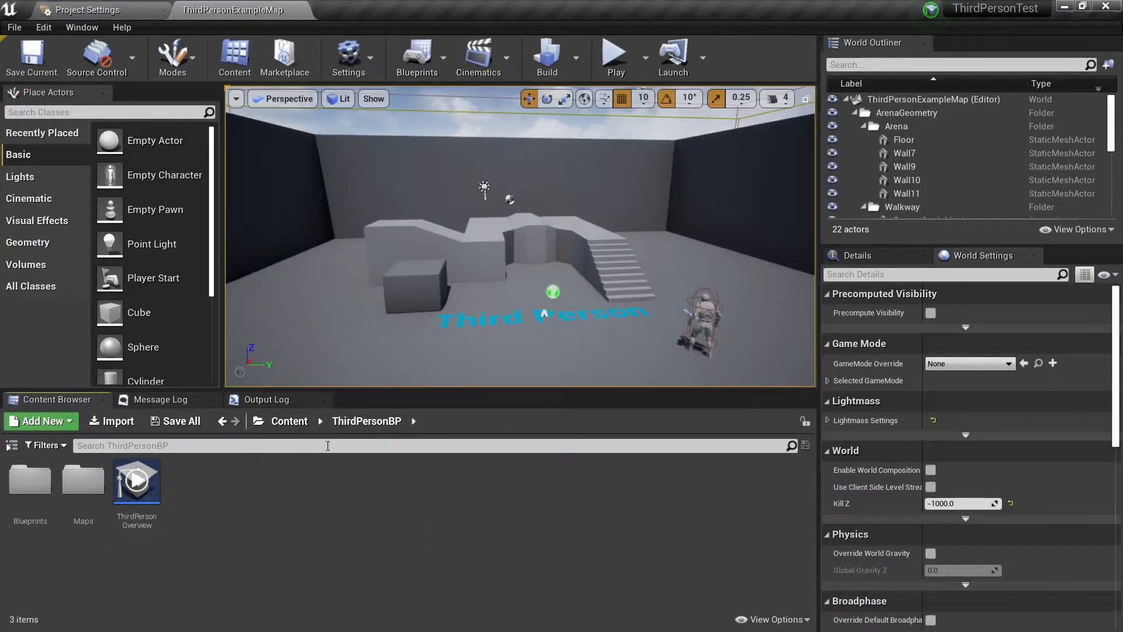
Show the content folder tree and look through the Mannequin and StarterContent folders.
{"action": "left_click", "coordinate": [12, 445]}
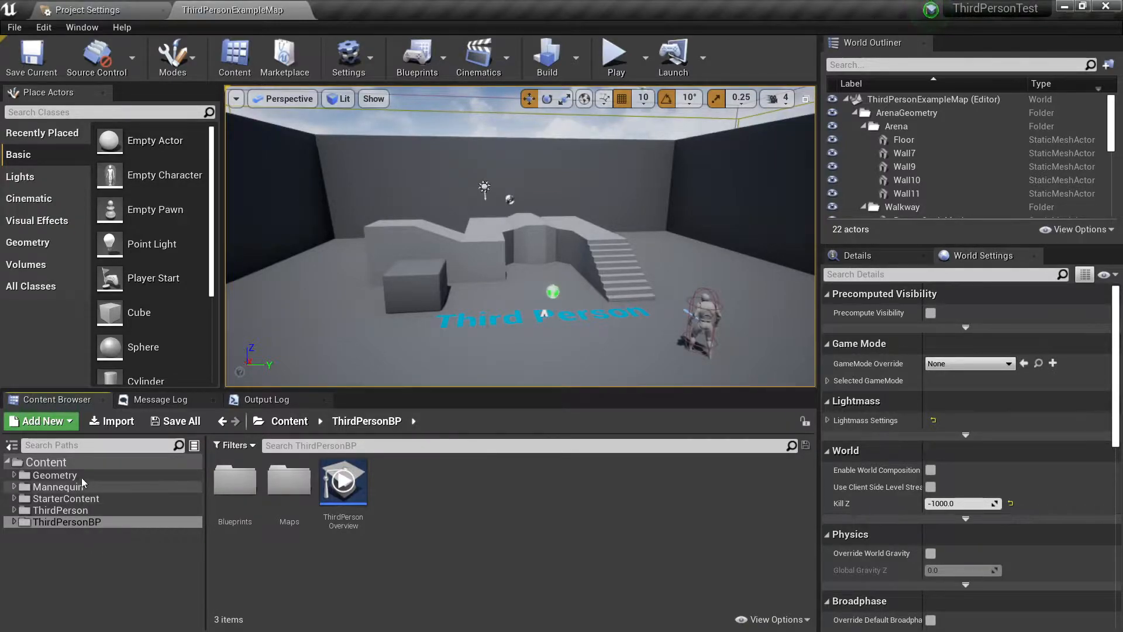
{"action": "left_click", "coordinate": [15, 488]}
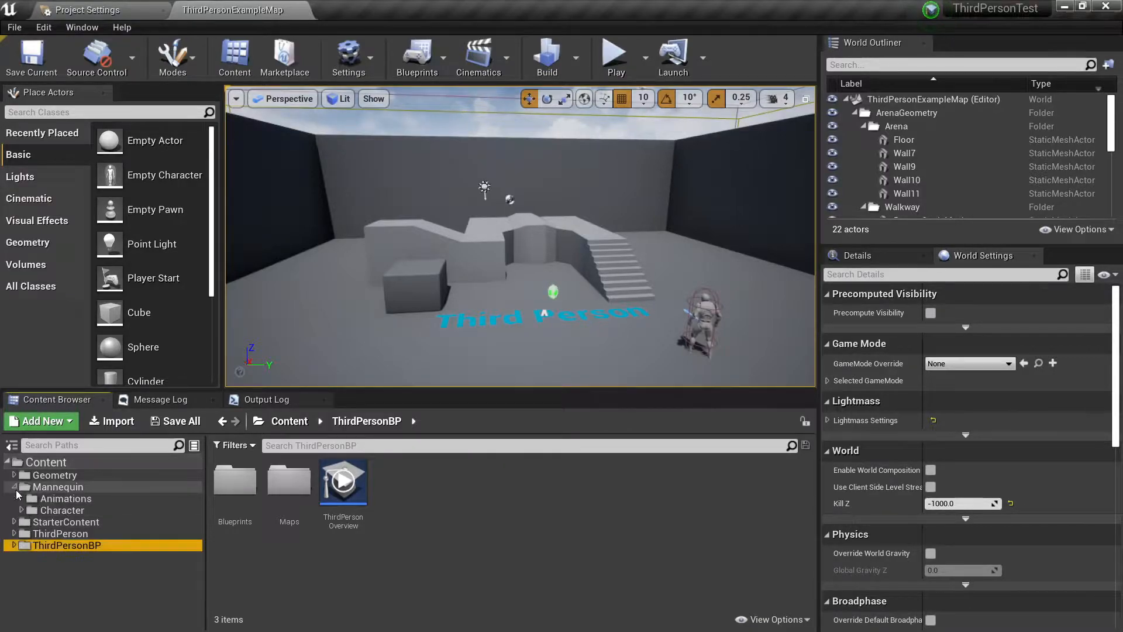
{"action": "left_click", "coordinate": [14, 486]}
{"action": "left_click", "coordinate": [15, 499]}
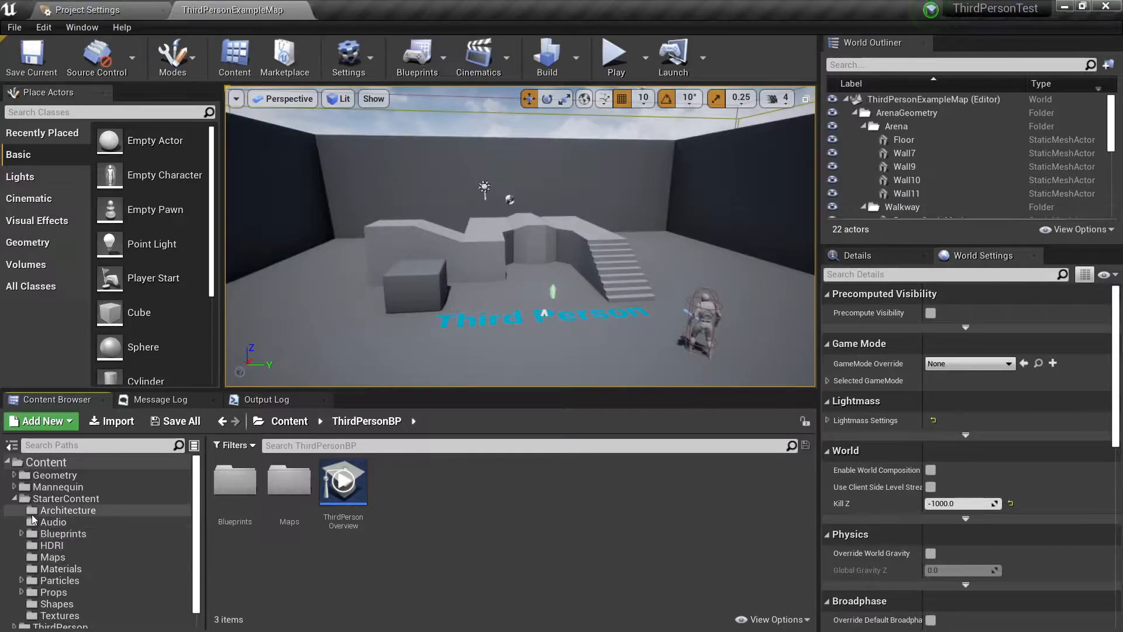
{"action": "left_click", "coordinate": [15, 499]}
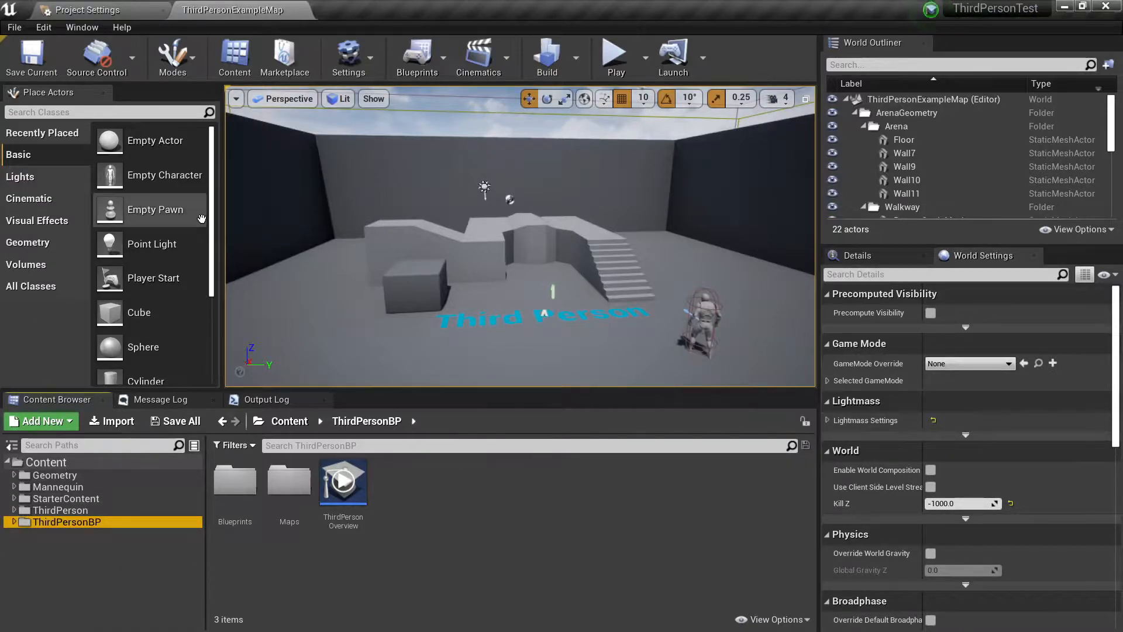
Duplicate ThirdPersonExampleMap in the ThirdPersonBP Maps folder and name the copy Level_1.
{"action": "left_click", "coordinate": [290, 491]}
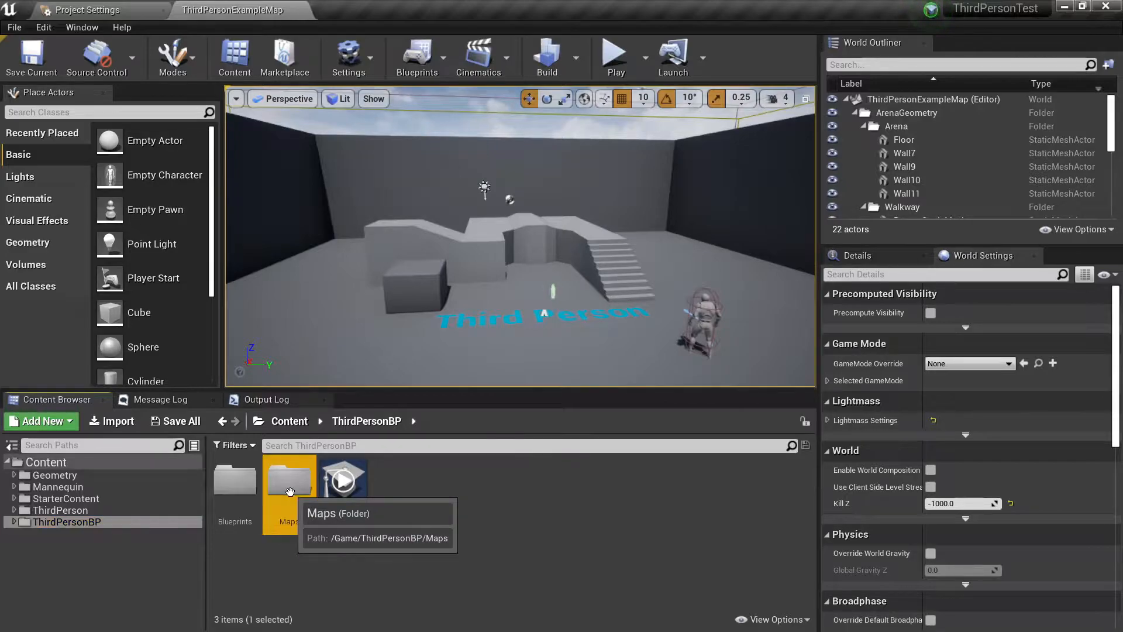
{"action": "double_click", "coordinate": [289, 491]}
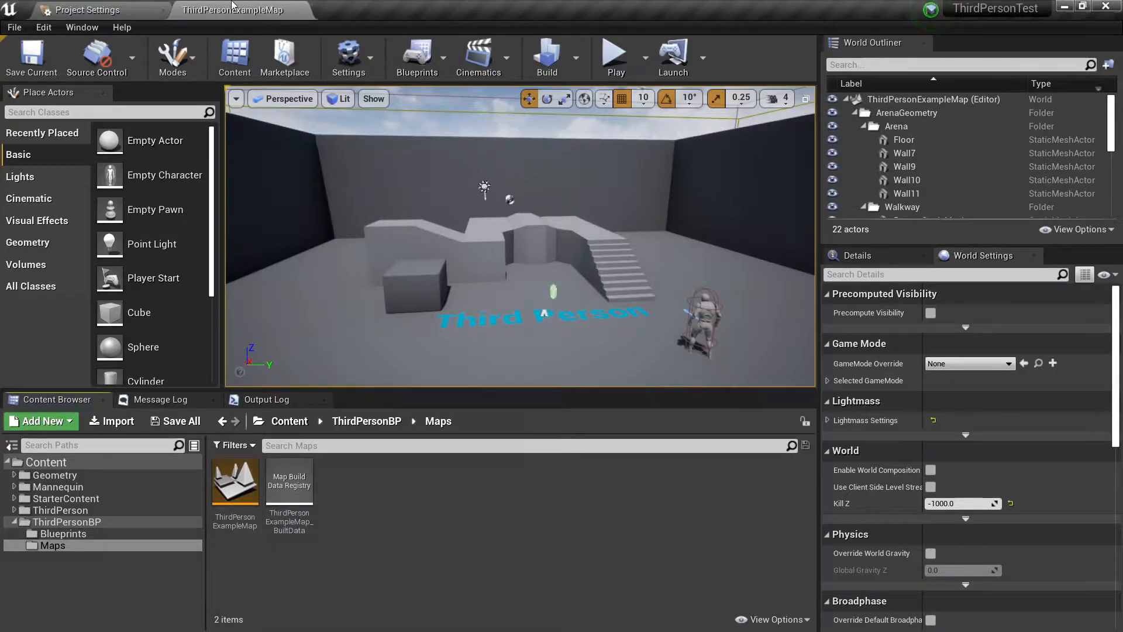
{"action": "left_click", "coordinate": [246, 504]}
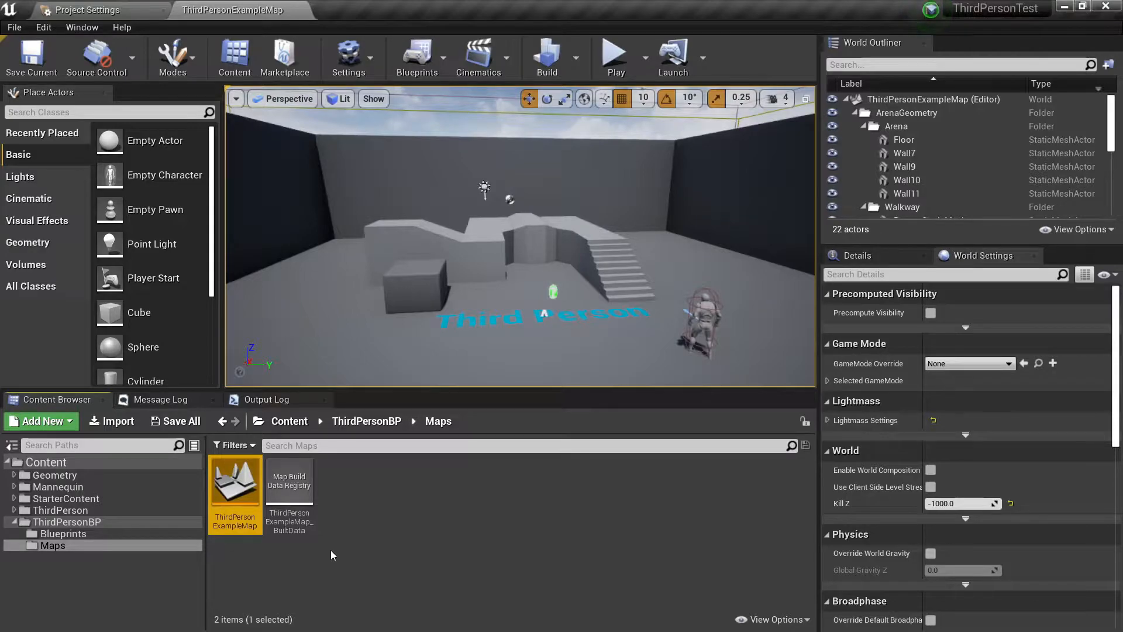
{"action": "right_click", "coordinate": [245, 497]}
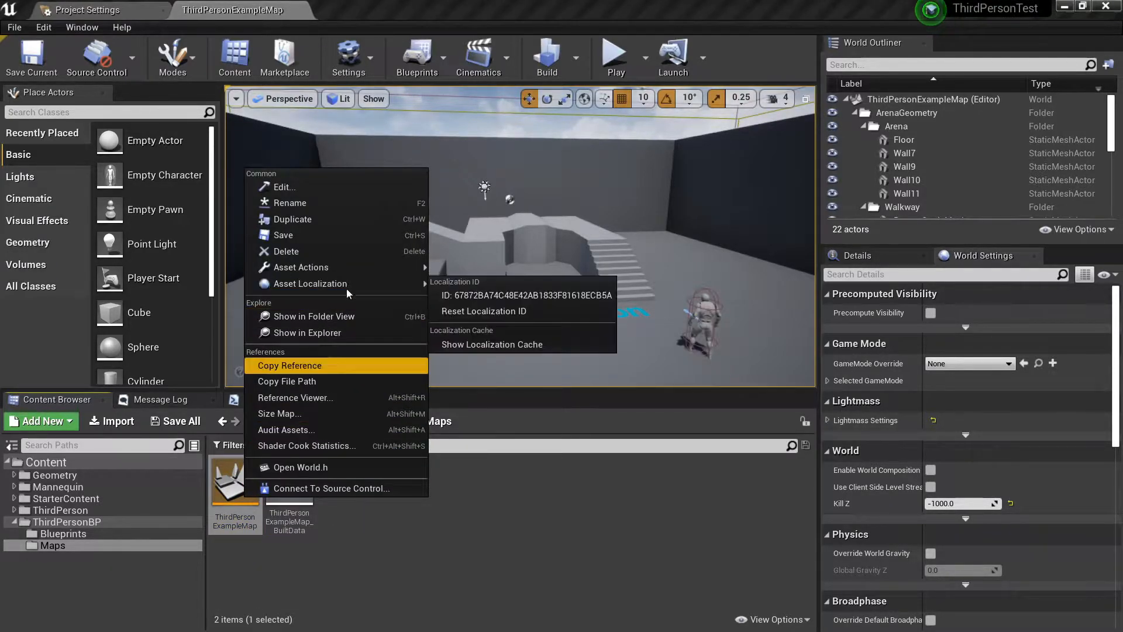
{"action": "left_click", "coordinate": [314, 216]}
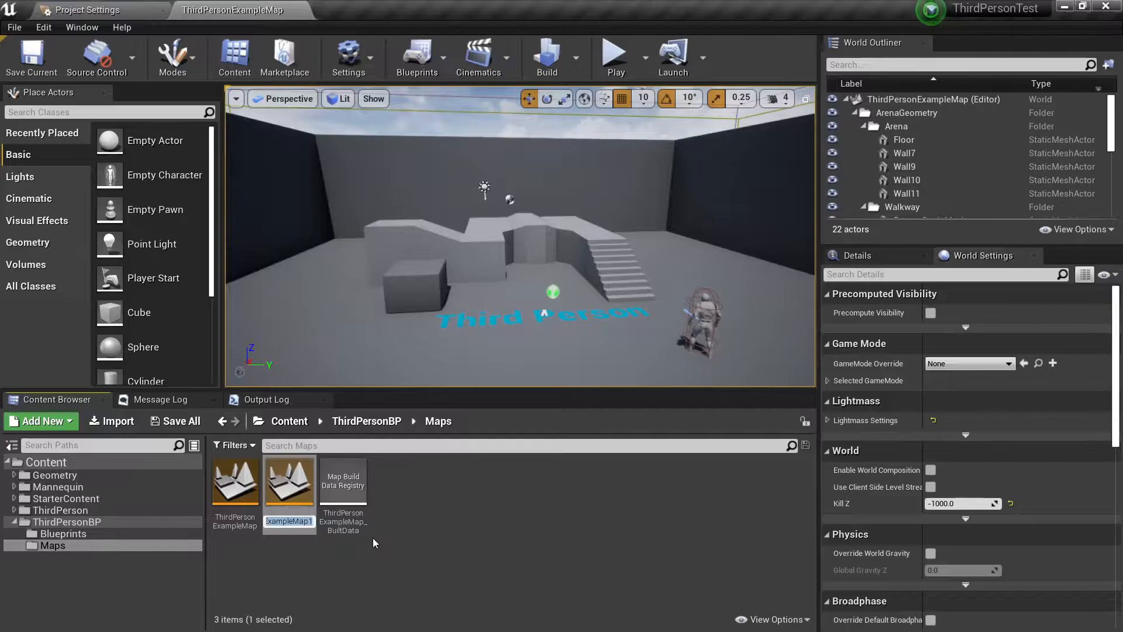
{"action": "type", "text": "Level_1"}
{"action": "key", "text": "Return"}
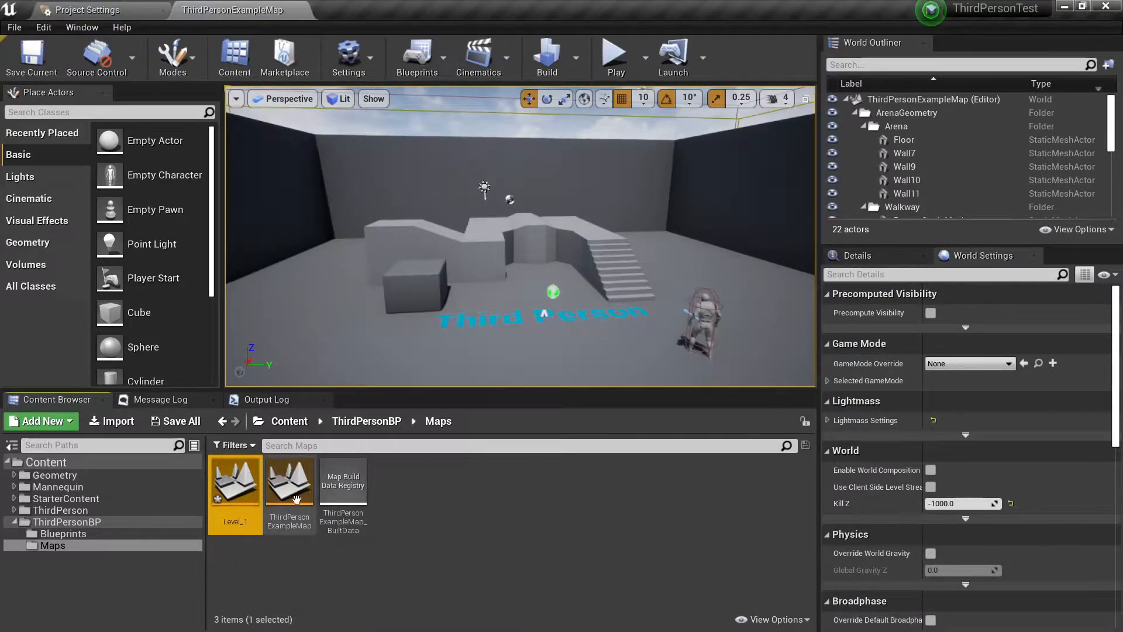
Open the Level_1 map and save its pending content.
{"action": "left_click", "coordinate": [44, 82]}
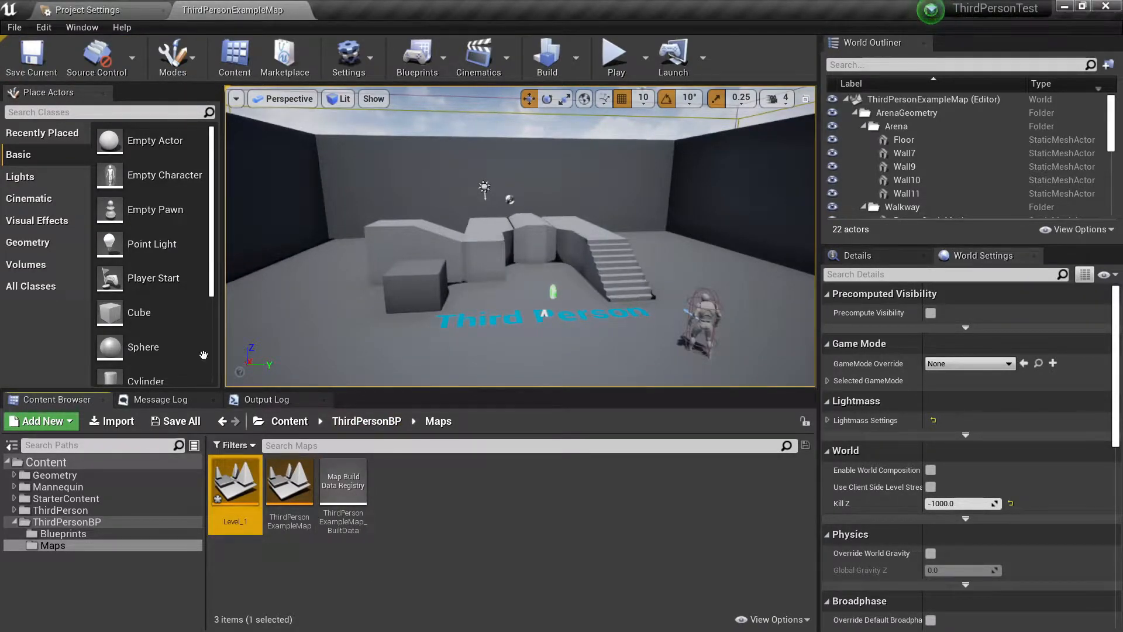
{"action": "double_click", "coordinate": [235, 482]}
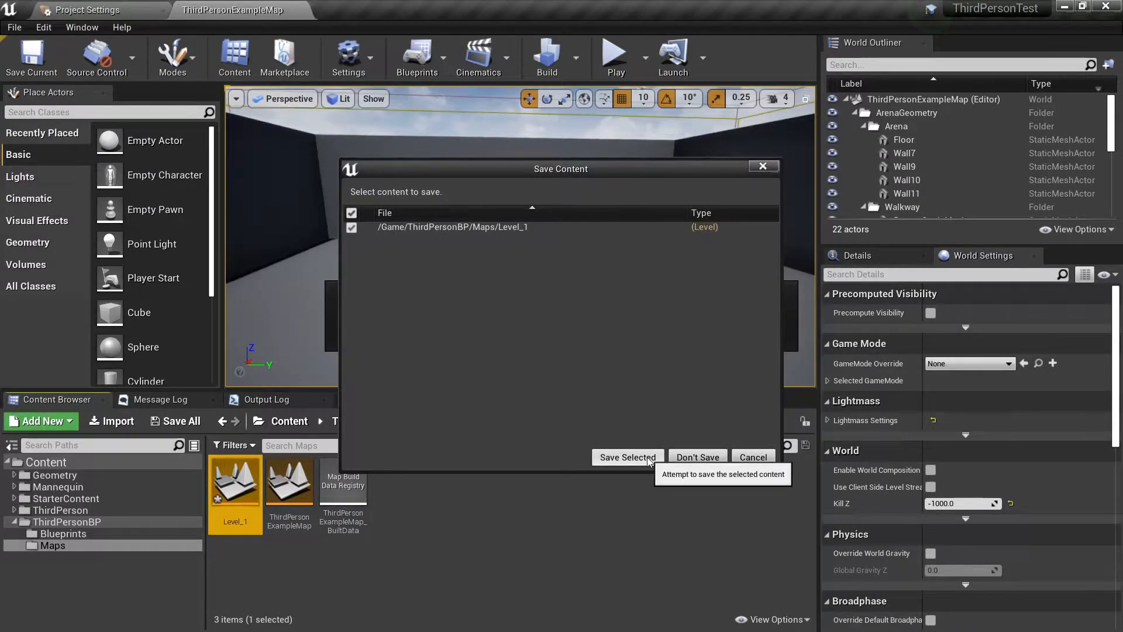
{"action": "left_click", "coordinate": [647, 459]}
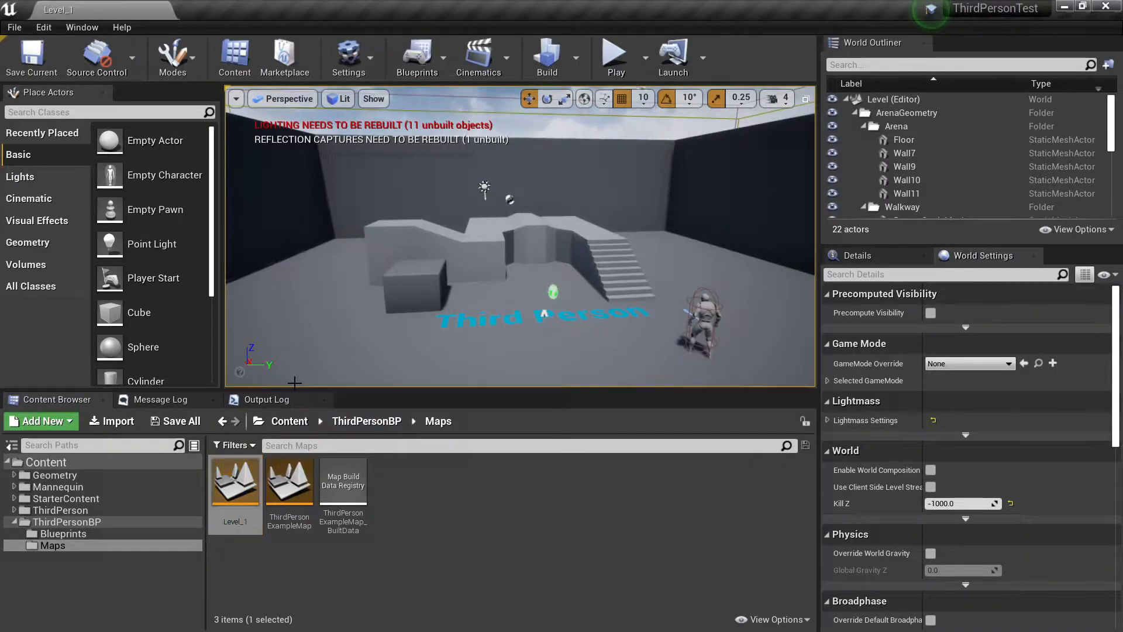
Set the Editor Startup Map to Level_1 in the project's Maps & Modes settings.
{"action": "left_click", "coordinate": [58, 44]}
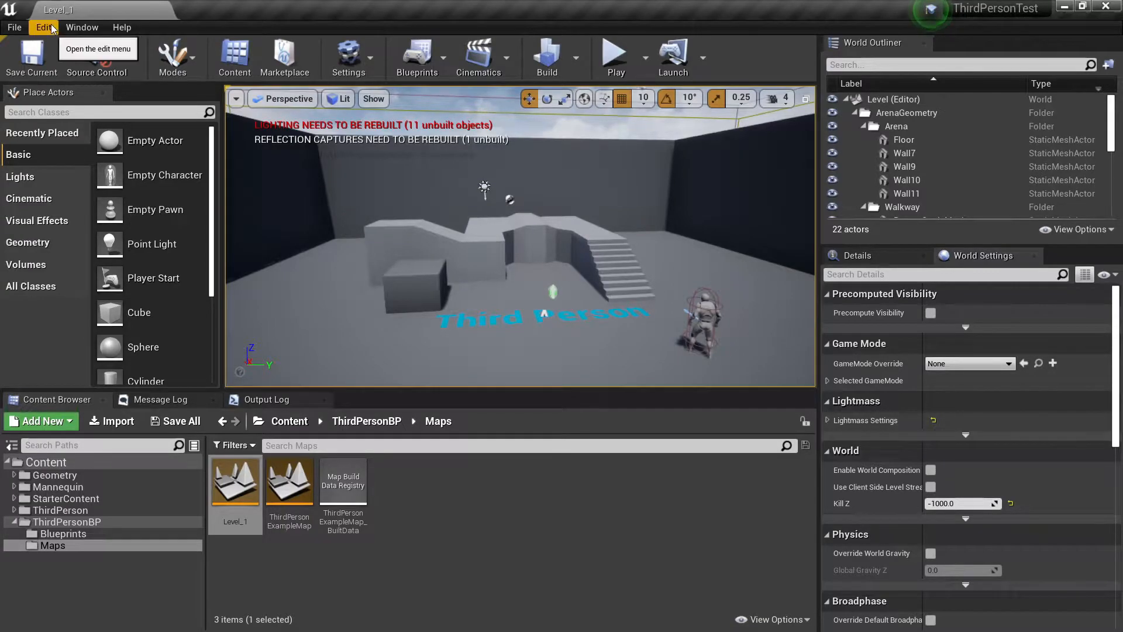
{"action": "left_click", "coordinate": [50, 27]}
{"action": "left_click", "coordinate": [89, 232]}
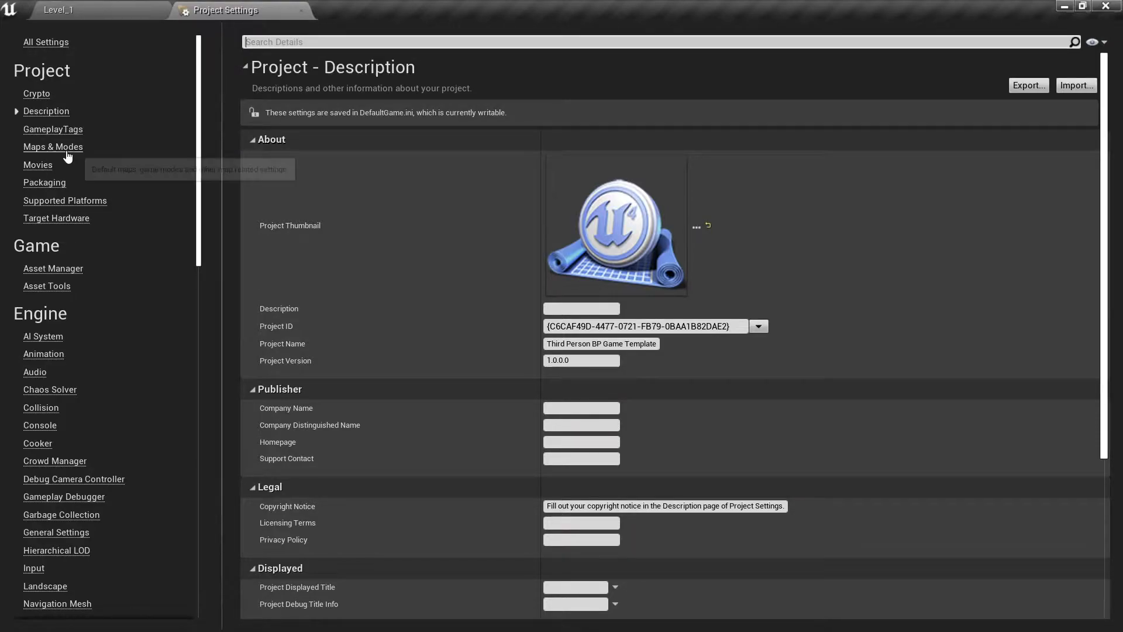
{"action": "left_click", "coordinate": [67, 147]}
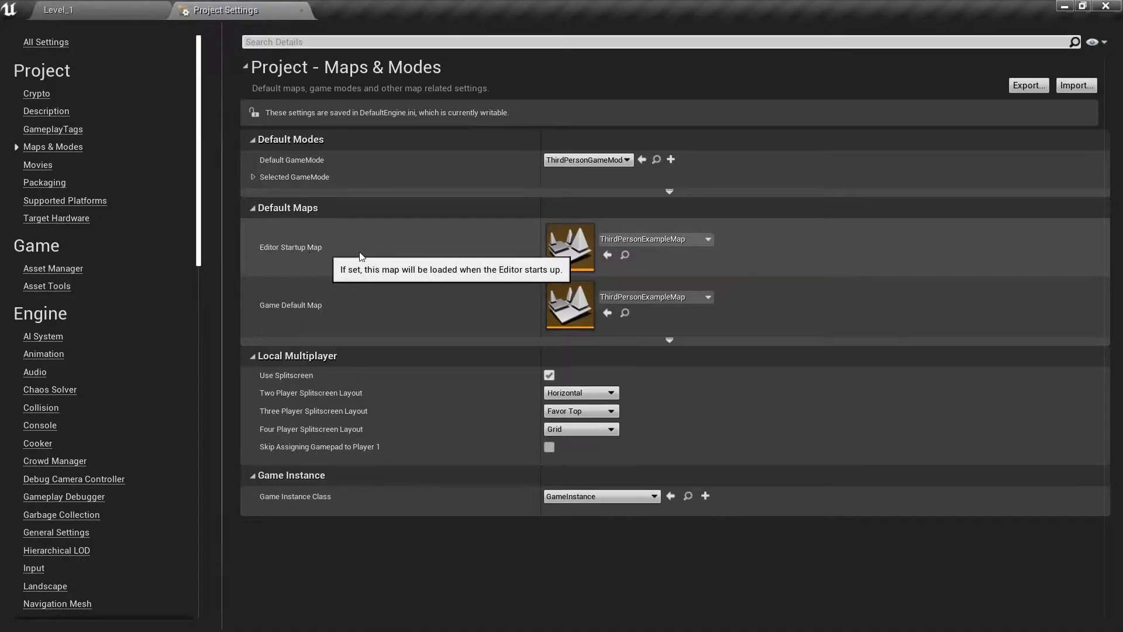
{"action": "left_click", "coordinate": [673, 239]}
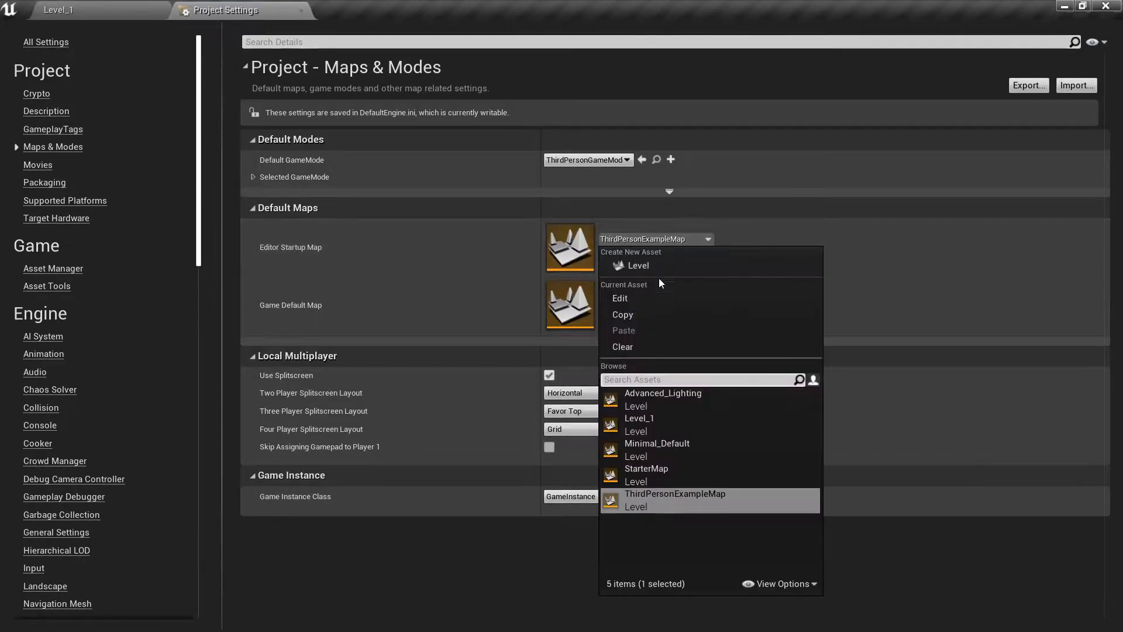
{"action": "left_click", "coordinate": [637, 419]}
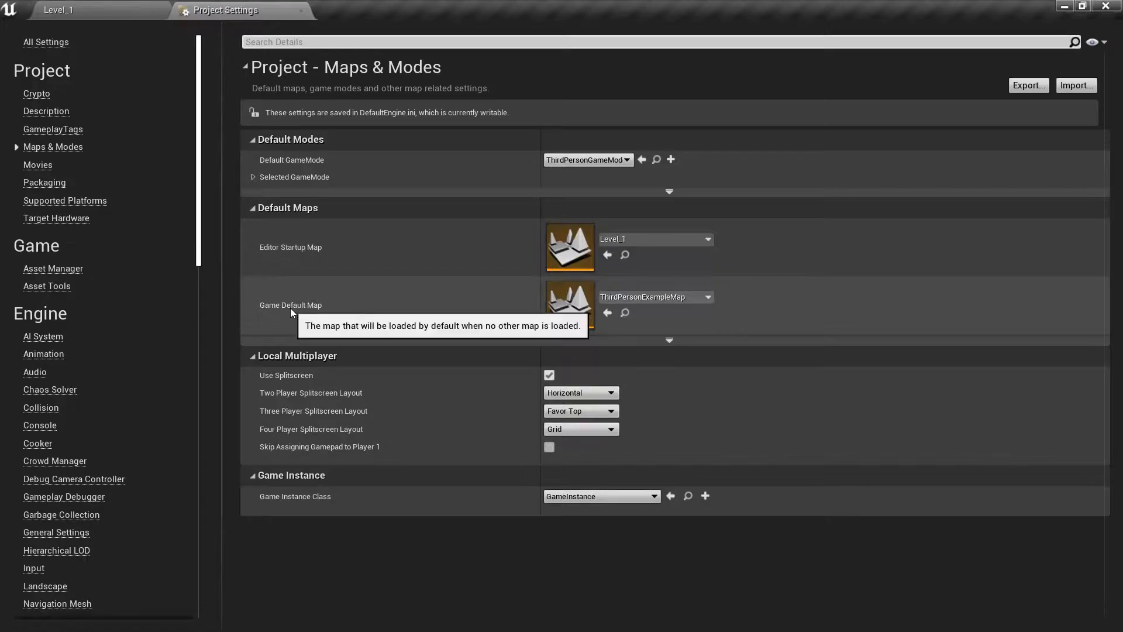
Set the Game Default Map to Level_1.
{"action": "left_click", "coordinate": [695, 297]}
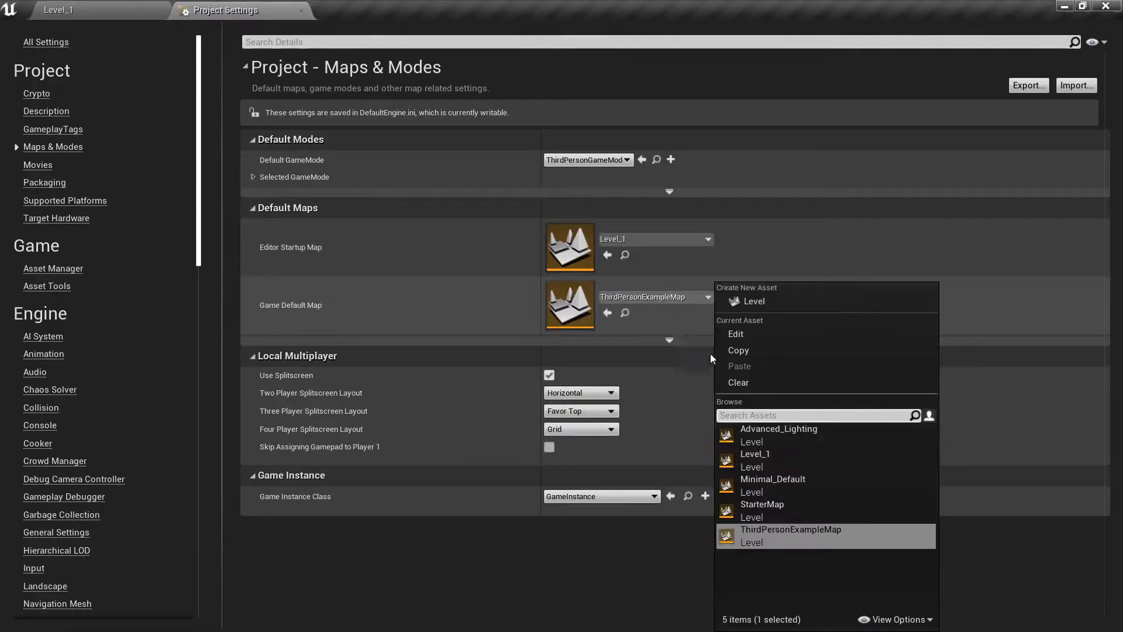
{"action": "left_click", "coordinate": [770, 463]}
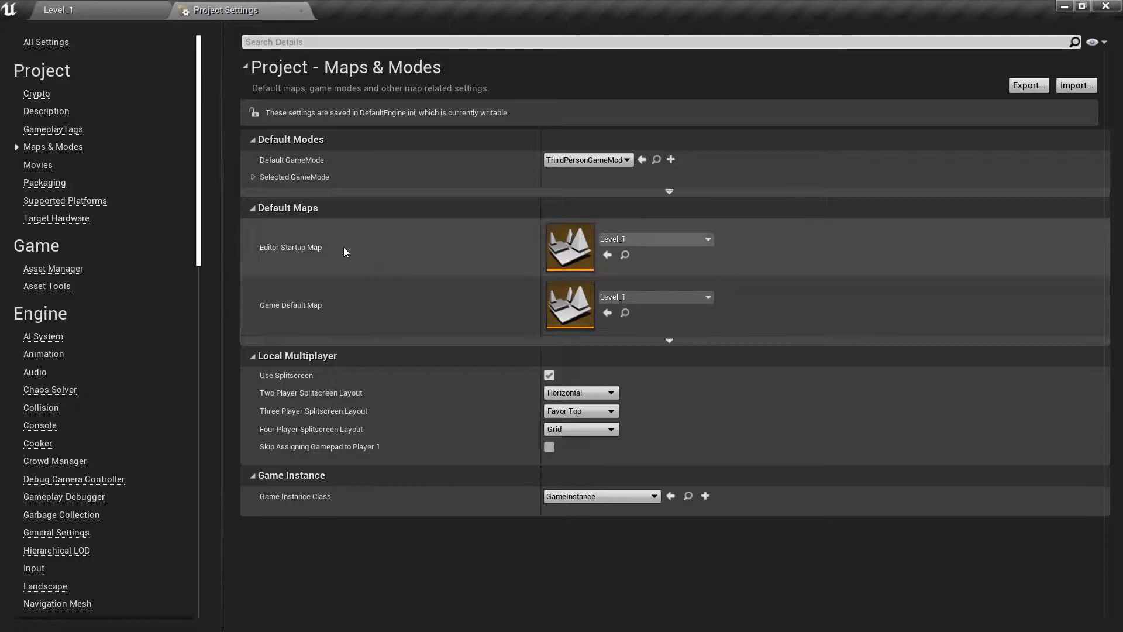
{"action": "mouse_move", "coordinate": [349, 252]}
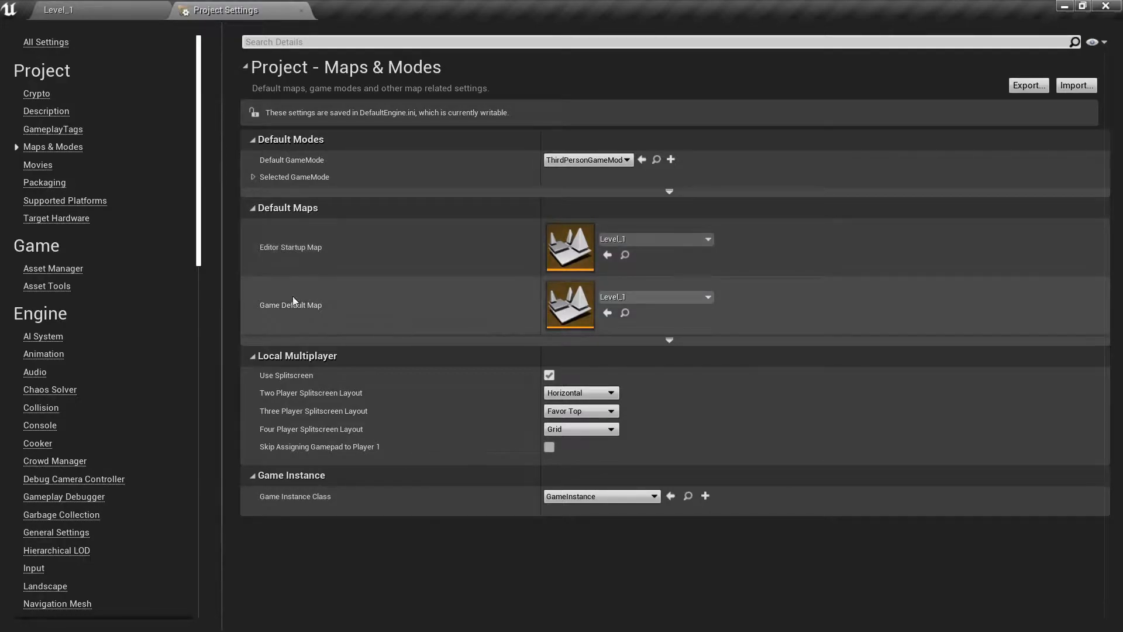
{"action": "mouse_move", "coordinate": [343, 314]}
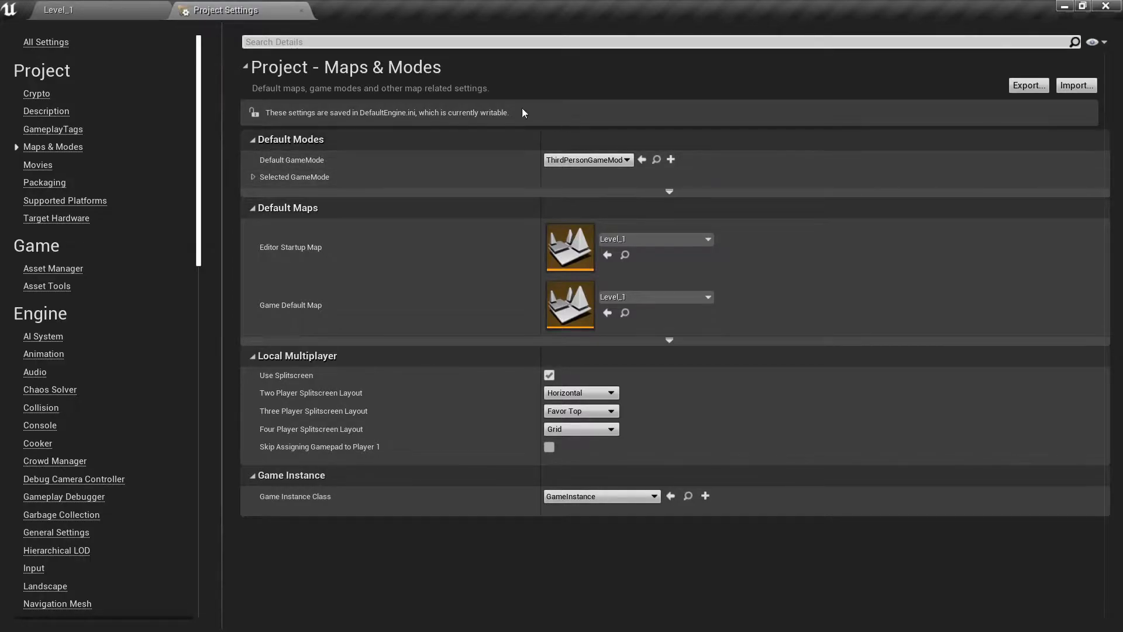
Return to the Level_1 editor and open the StarterContent Props folder.
{"action": "left_click", "coordinate": [123, 7]}
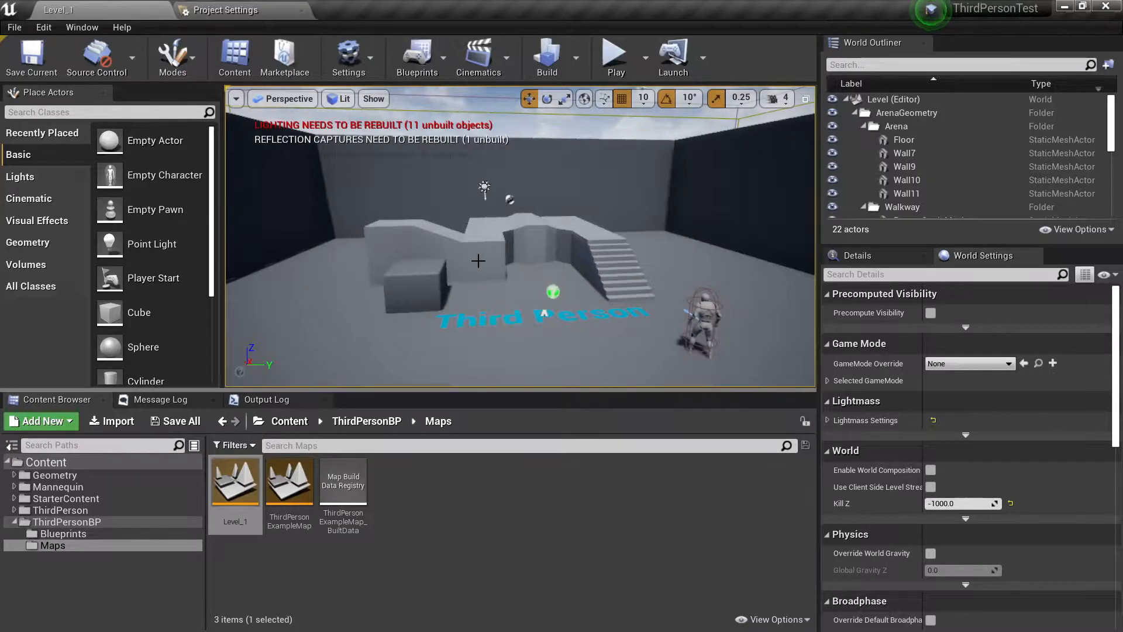
{"action": "right_click_drag", "start_coordinate": [521, 236], "coordinate": [348, 244]}
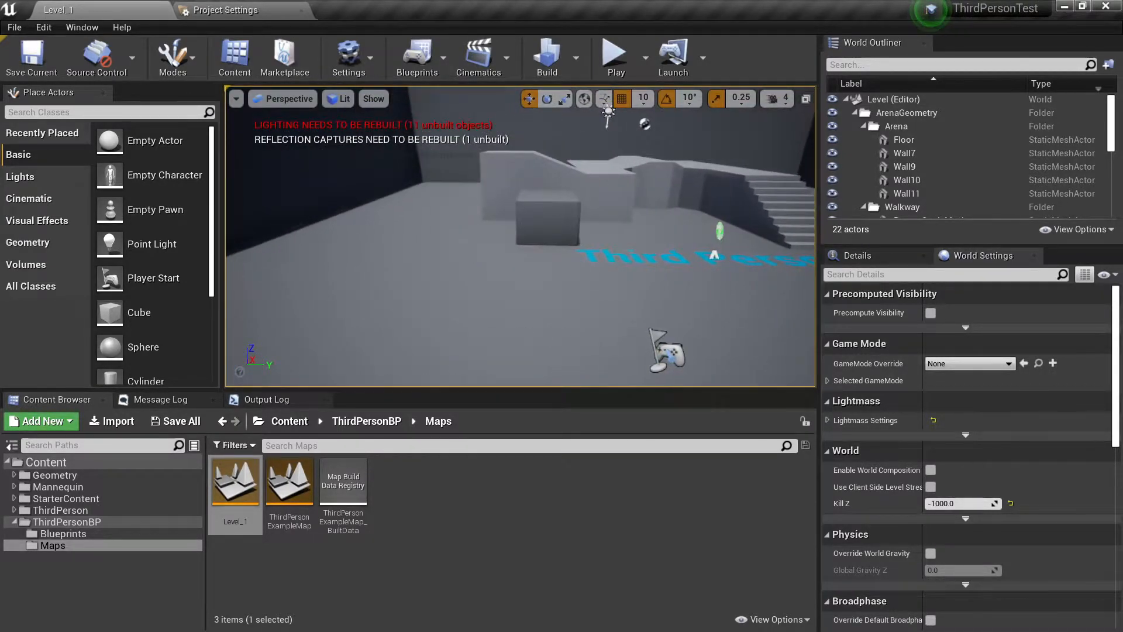
{"action": "left_click", "coordinate": [14, 498]}
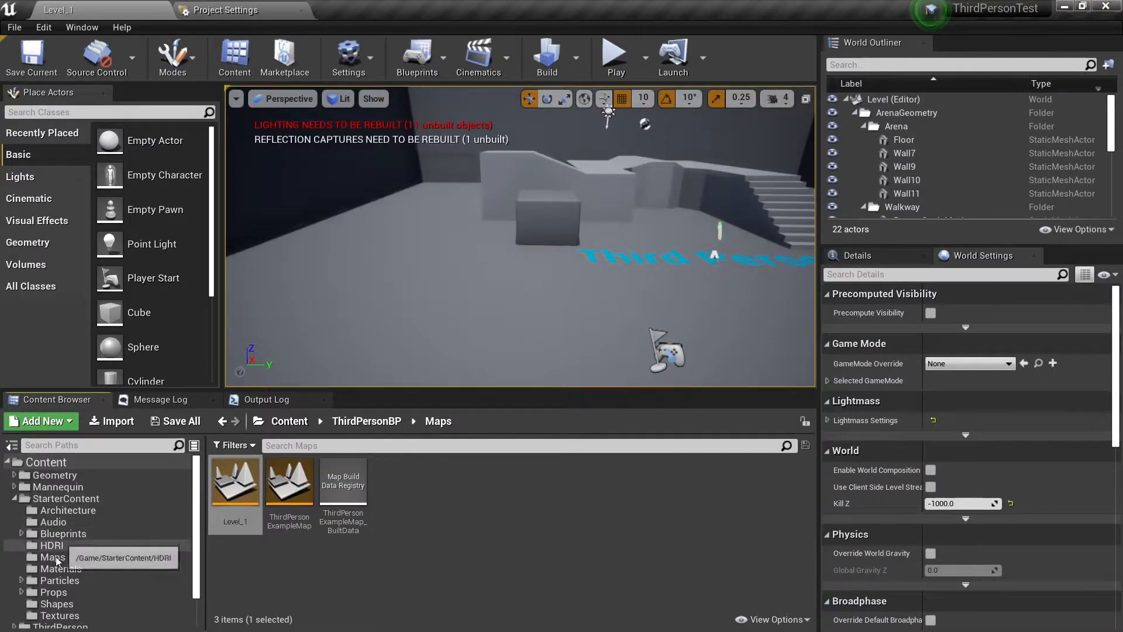
{"action": "scroll", "coordinate": [29, 583], "scroll_direction": "down", "scroll_amount": 2}
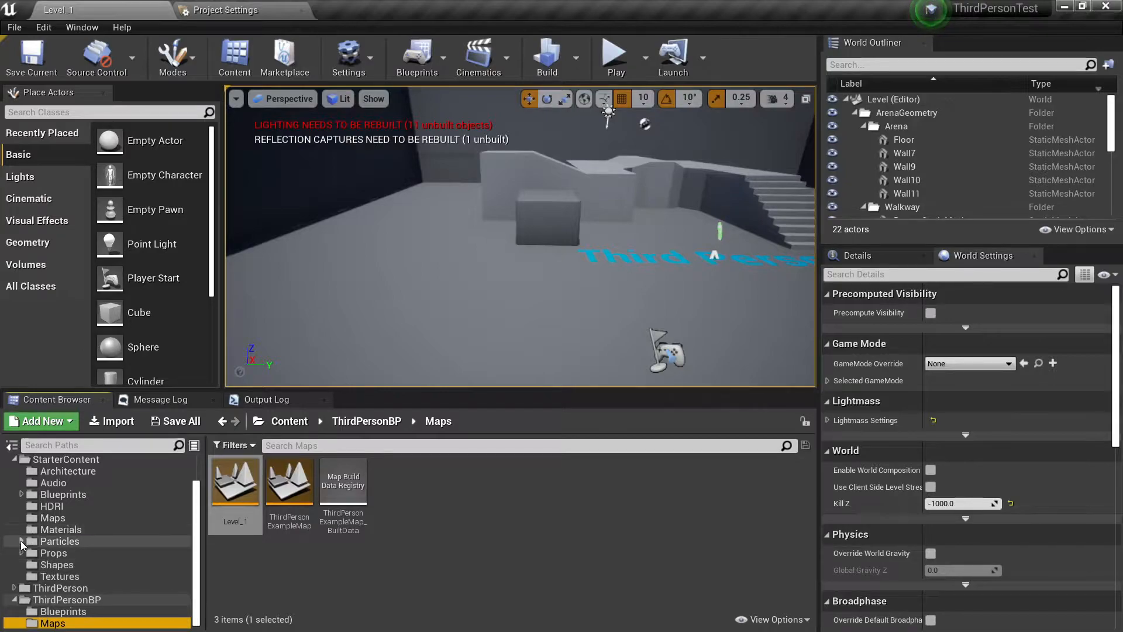
{"action": "left_click", "coordinate": [41, 553]}
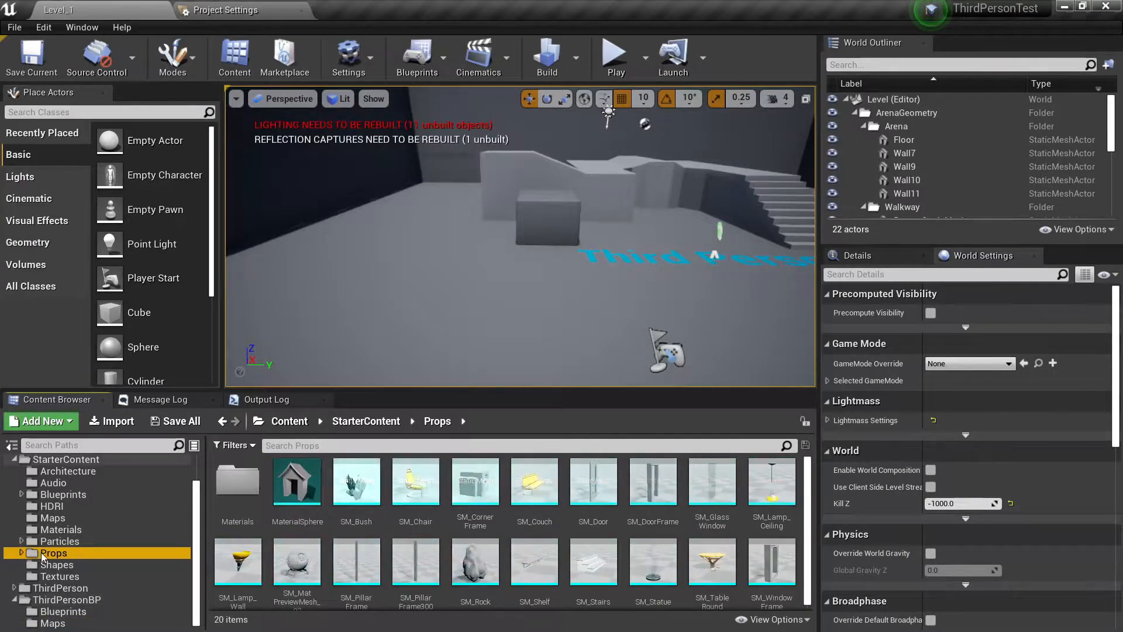
Place the SM_Bush, SM_Chair and SM_Couch props side by side on the open arena floor.
{"action": "left_click_drag", "start_coordinate": [357, 486], "coordinate": [438, 328]}
{"action": "left_click_drag", "start_coordinate": [415, 486], "coordinate": [502, 314]}
{"action": "left_click_drag", "start_coordinate": [534, 485], "coordinate": [346, 305]}
{"action": "right_click_drag", "start_coordinate": [346, 305], "coordinate": [176, 301]}
{"action": "key", "text": "w"}
{"action": "key", "text": "s"}
{"action": "right_click_drag", "start_coordinate": [527, 232], "coordinate": [531, 232]}
{"action": "key", "text": "d"}
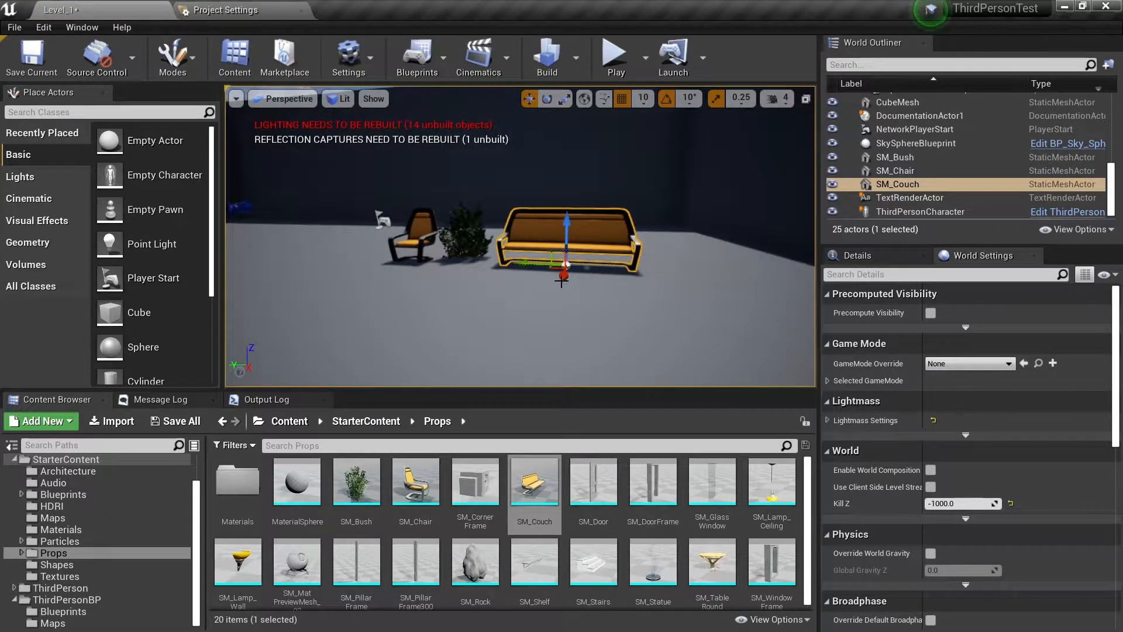
Undo the placement of the bush, chair and couch.
{"action": "key", "text": "ctrl+z"}
{"action": "right_click_drag", "start_coordinate": [591, 265], "coordinate": [342, 264]}
{"action": "key", "text": "w"}
{"action": "key", "text": "d"}
{"action": "right_click_drag", "start_coordinate": [533, 171], "coordinate": [497, 171]}
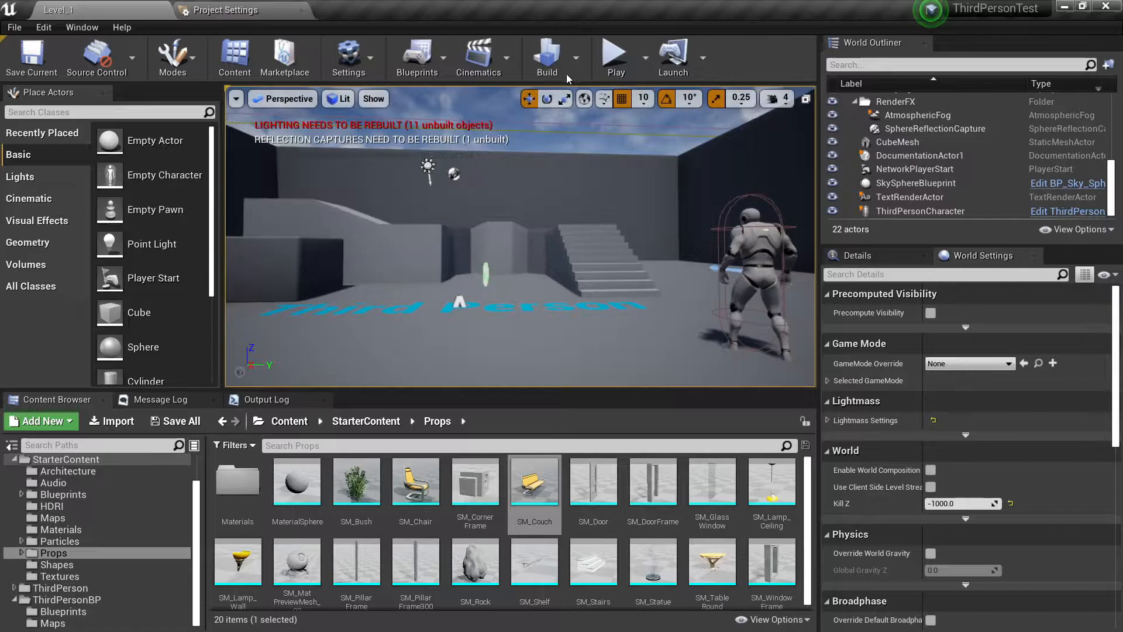
Build only the lighting for Level_1.
{"action": "left_click", "coordinate": [578, 51]}
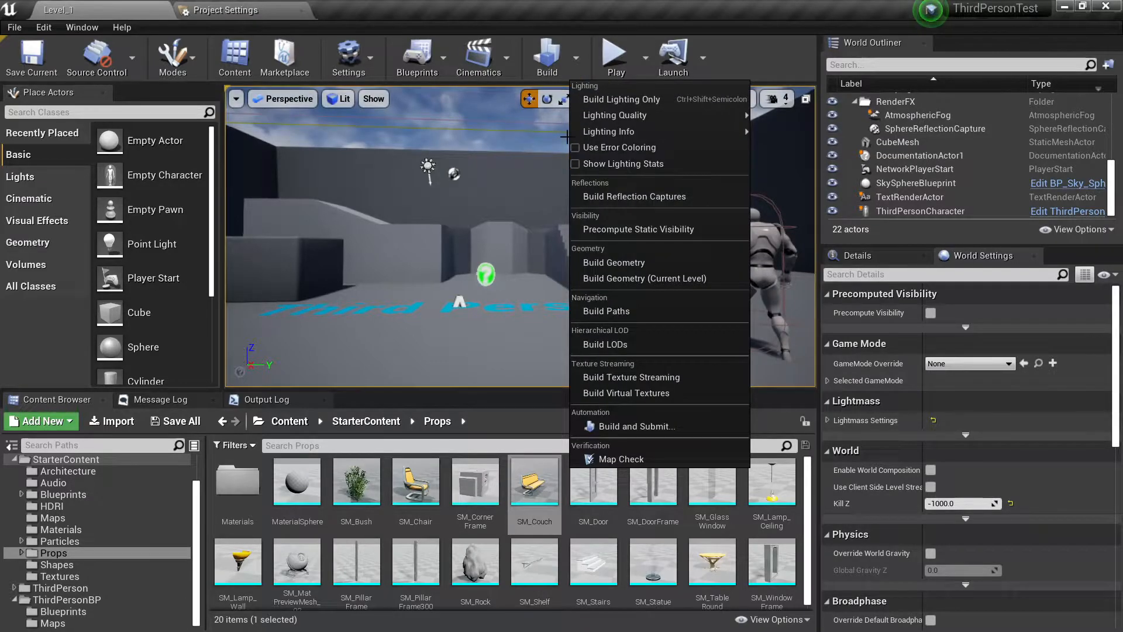
{"action": "left_click", "coordinate": [616, 101]}
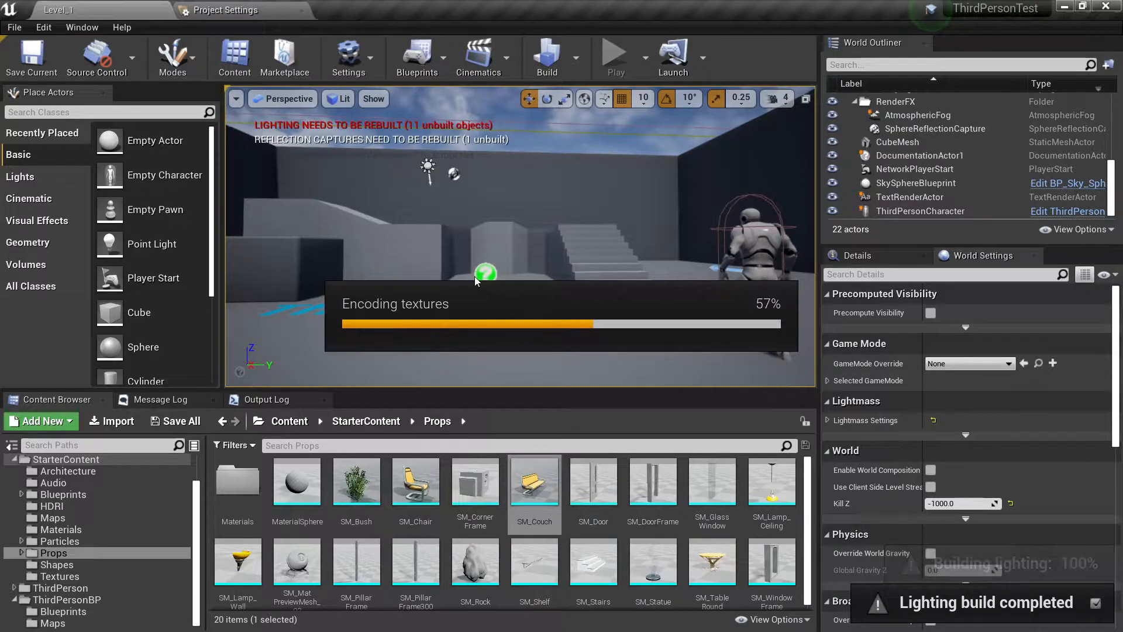
{"action": "right_click_drag", "start_coordinate": [503, 281], "coordinate": [407, 242]}
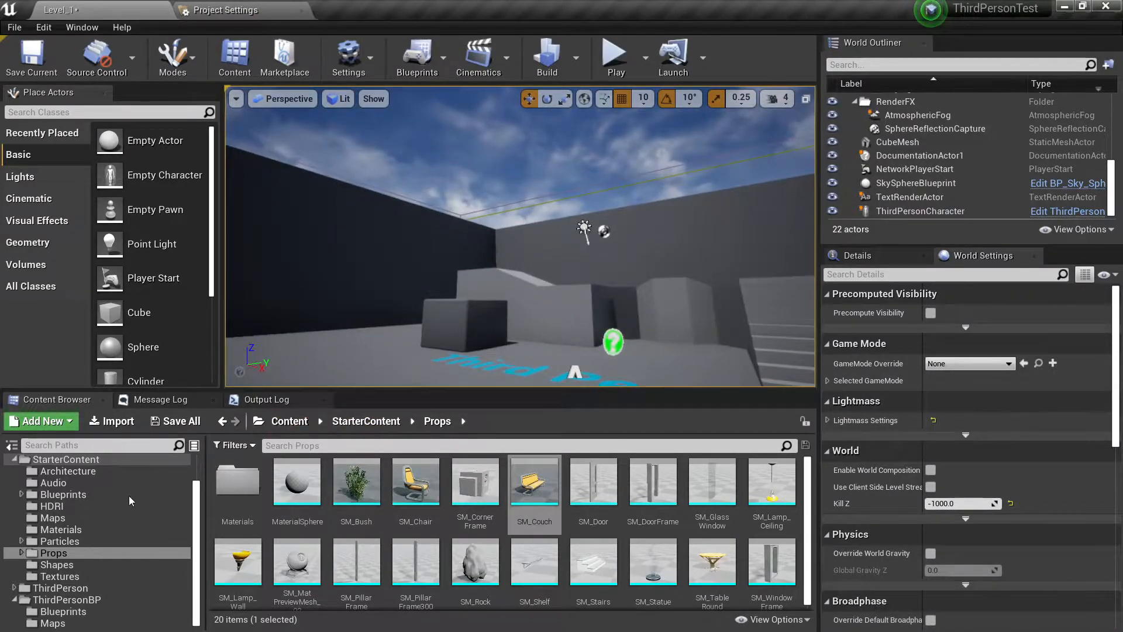
Create a Widget Blueprint named MainMenuScreen in the ThirdPersonBP folder.
{"action": "left_click", "coordinate": [14, 460]}
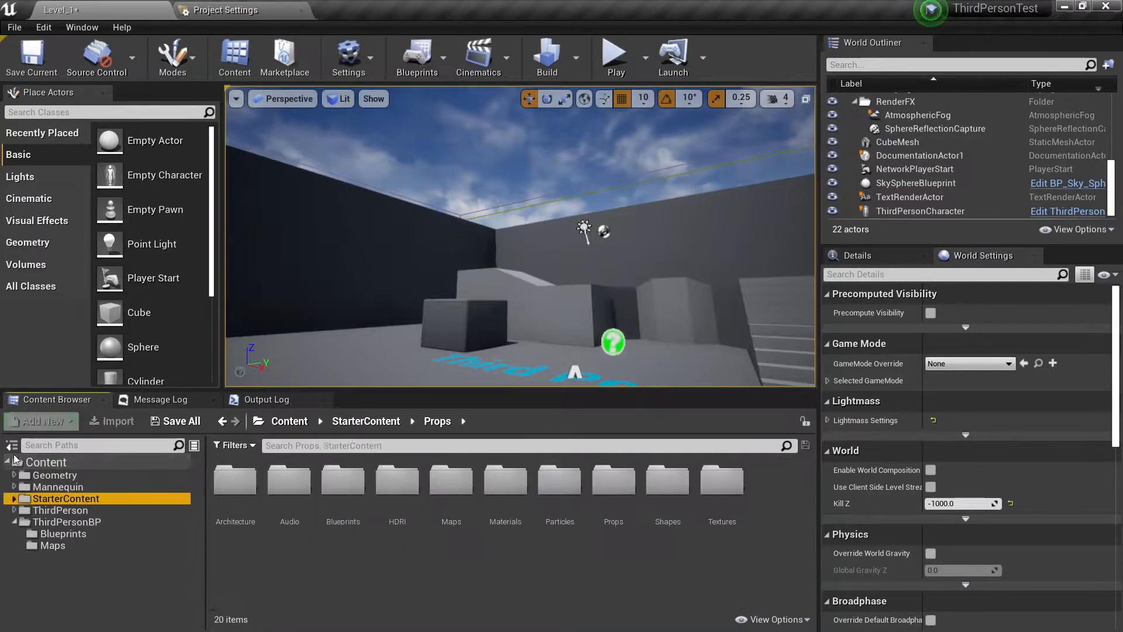
{"action": "left_click", "coordinate": [55, 522]}
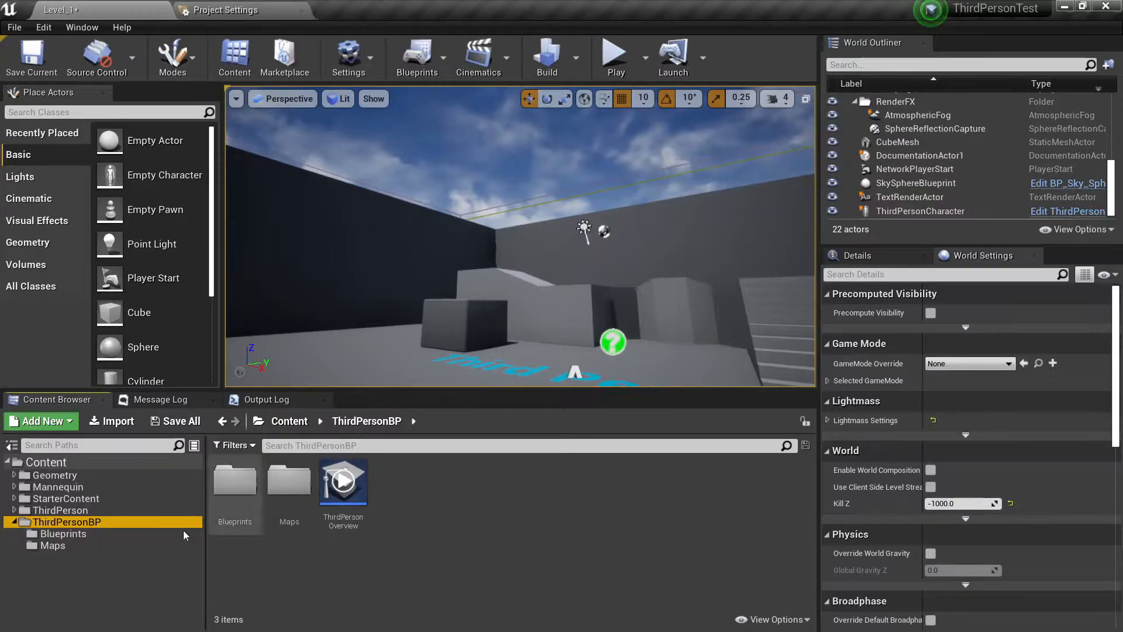
{"action": "right_click", "coordinate": [411, 499]}
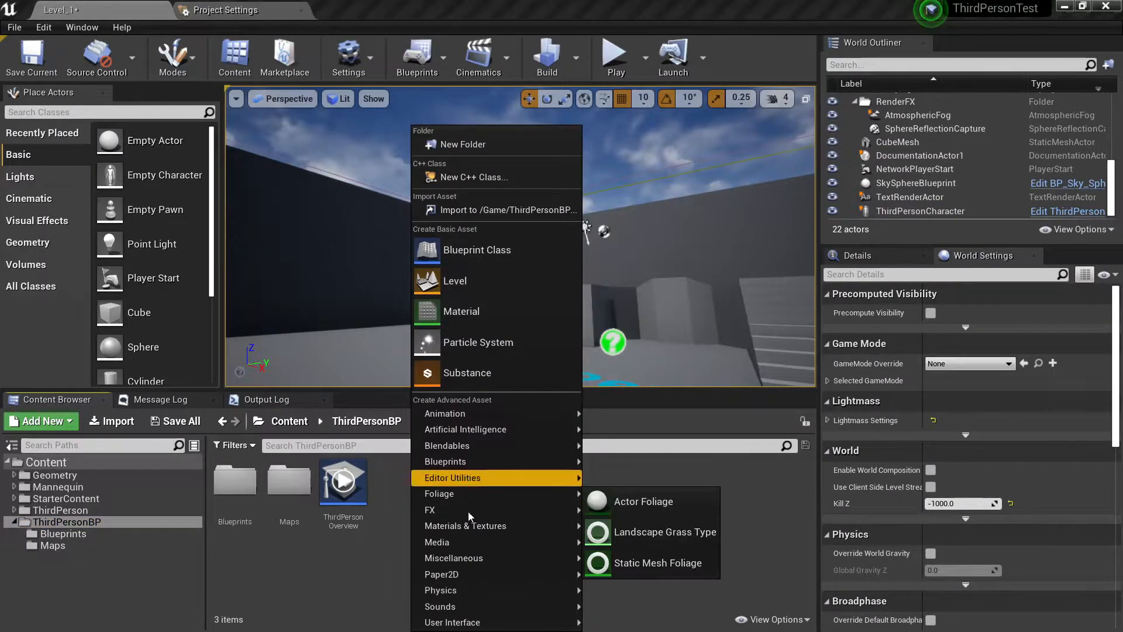
{"action": "mouse_move", "coordinate": [471, 624]}
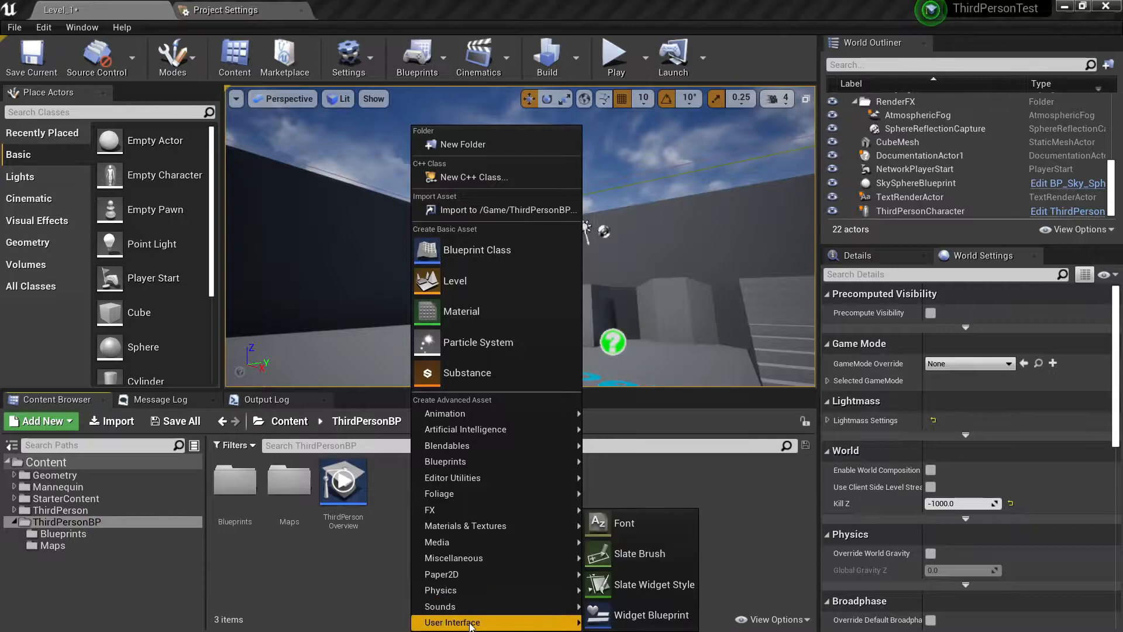
{"action": "left_click", "coordinate": [619, 622]}
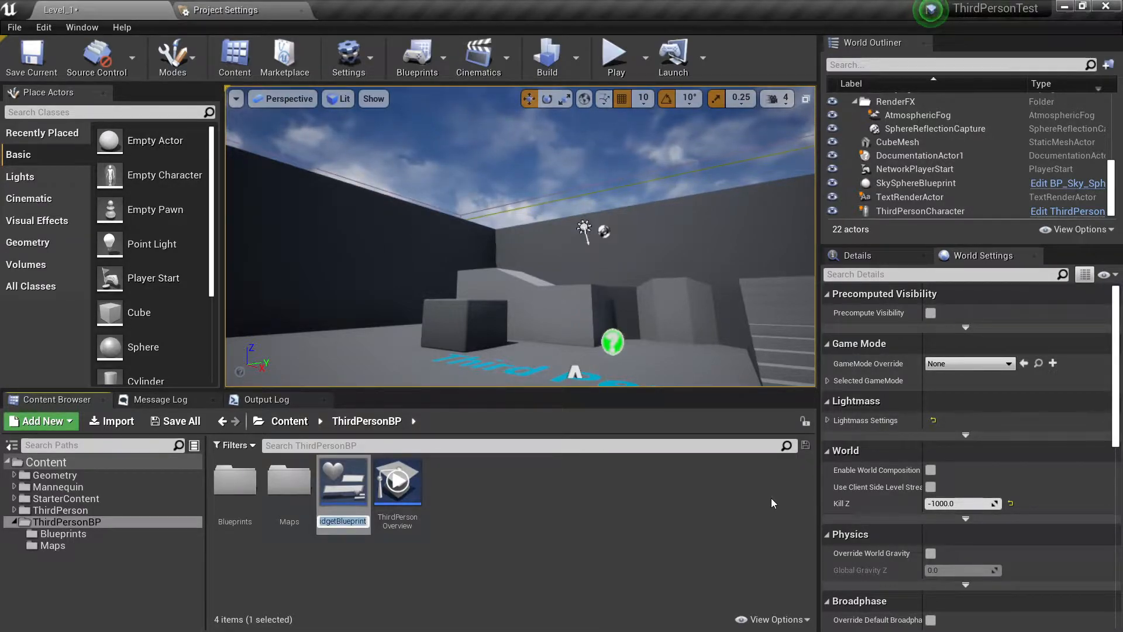
{"action": "type", "text": "Main"}
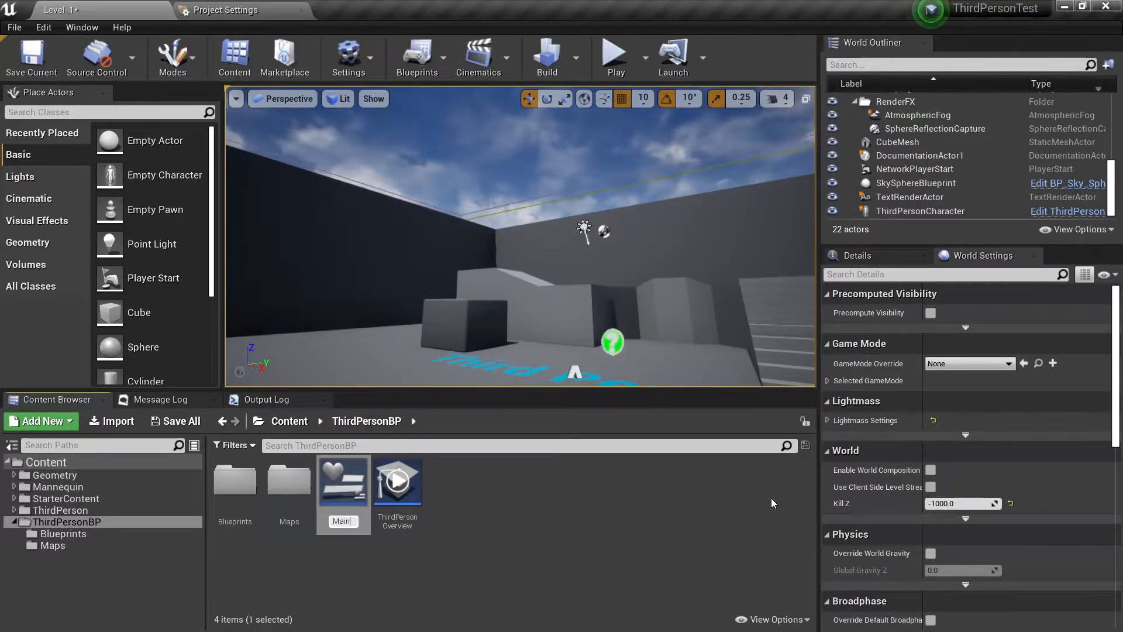
{"action": "type", "text": "Menu"}
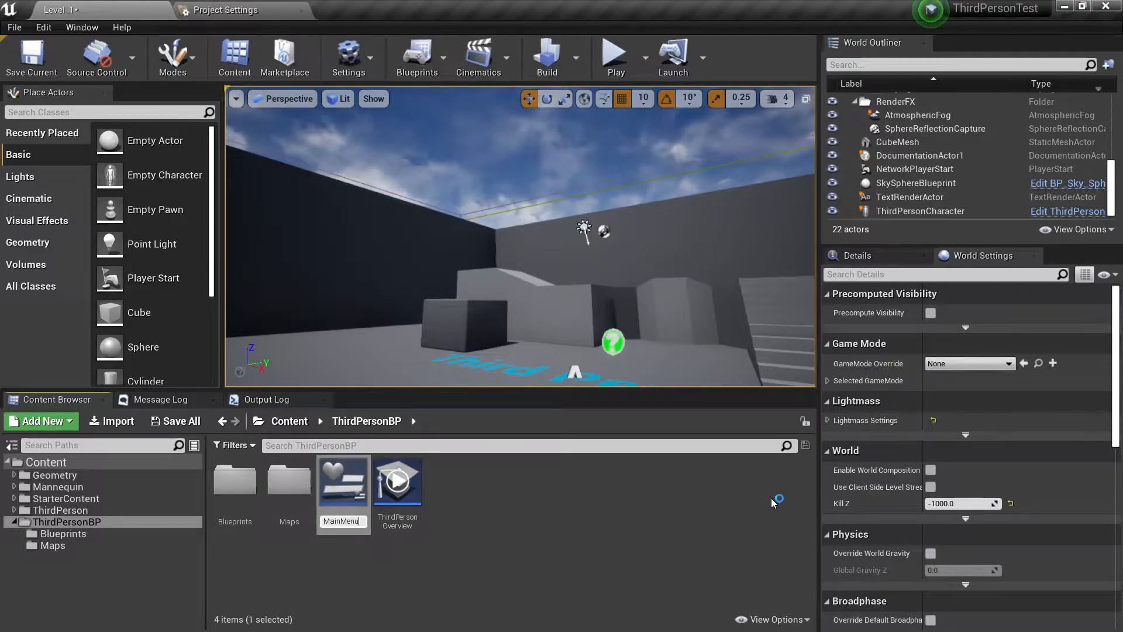
{"action": "type", "text": "Screen"}
{"action": "key", "text": "Return"}
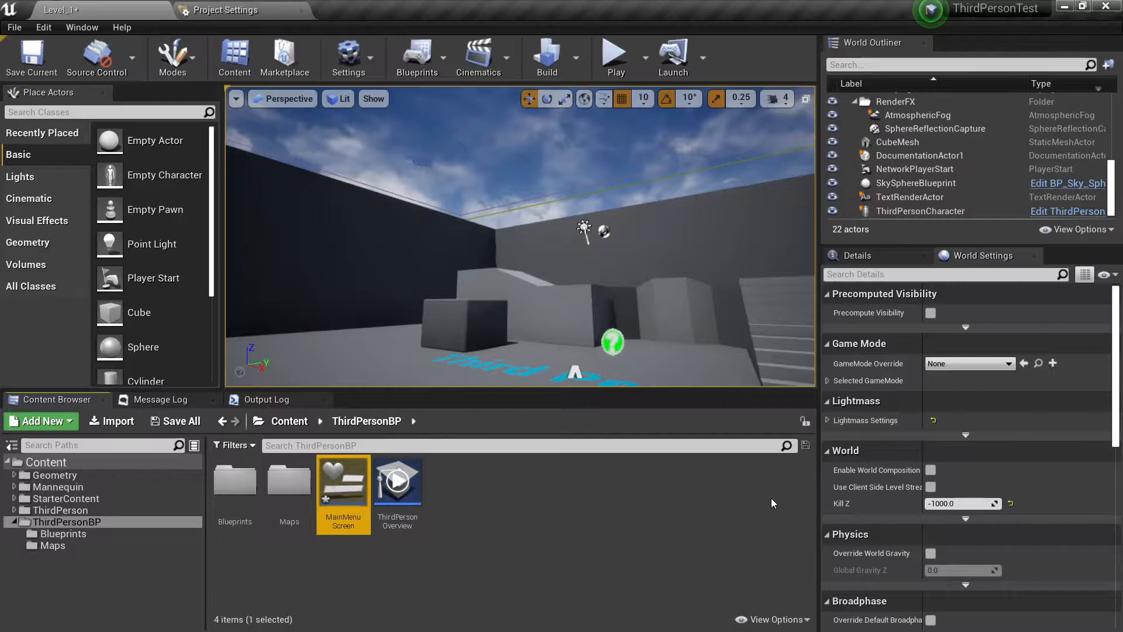
Open MainMenuScreen and place a Text widget near the upper middle of the canvas, at about X 888, Y 64.
{"action": "double_click", "coordinate": [335, 499]}
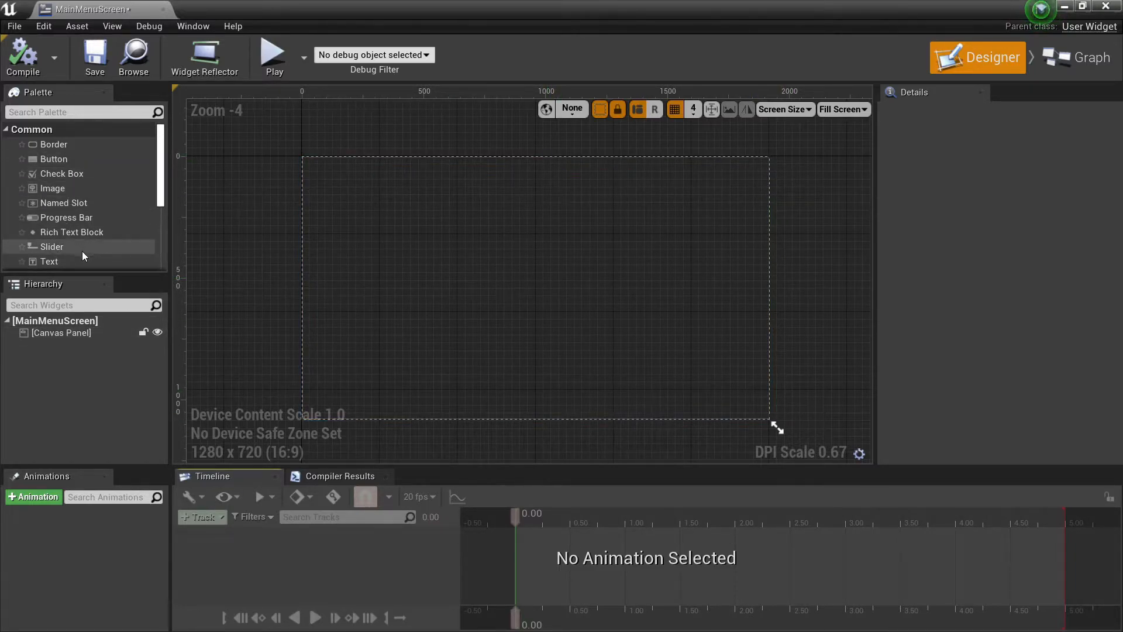
{"action": "scroll", "coordinate": [81, 253], "scroll_direction": "down", "scroll_amount": 1}
{"action": "left_click_drag", "start_coordinate": [64, 238], "coordinate": [518, 173]}
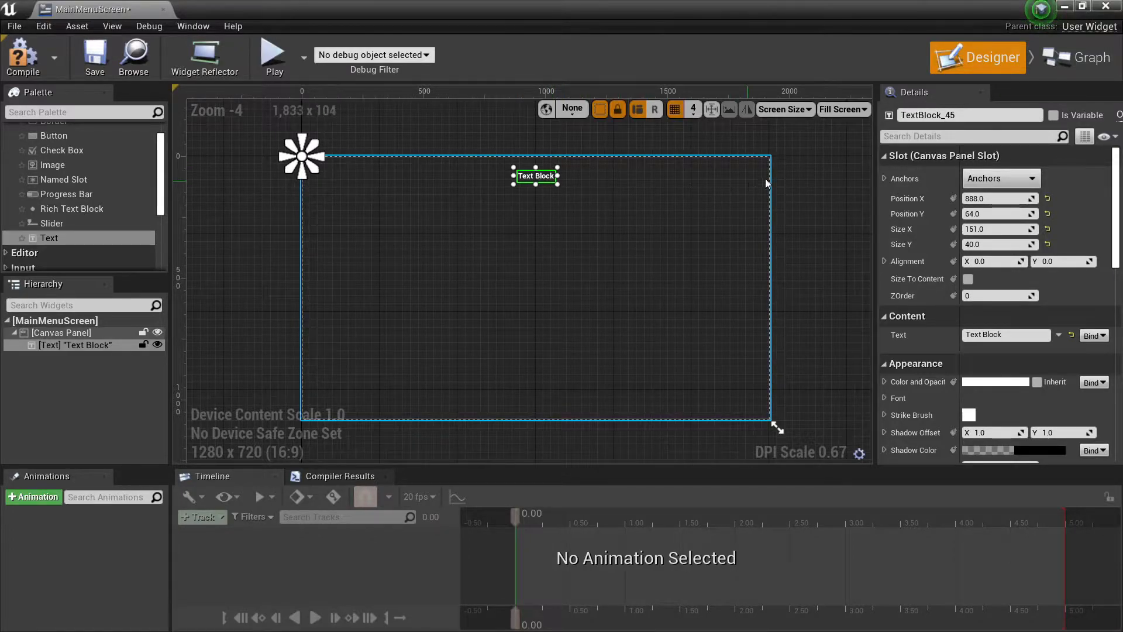
Rename the text block as Text_MenuTitle.
{"action": "left_click", "coordinate": [966, 116]}
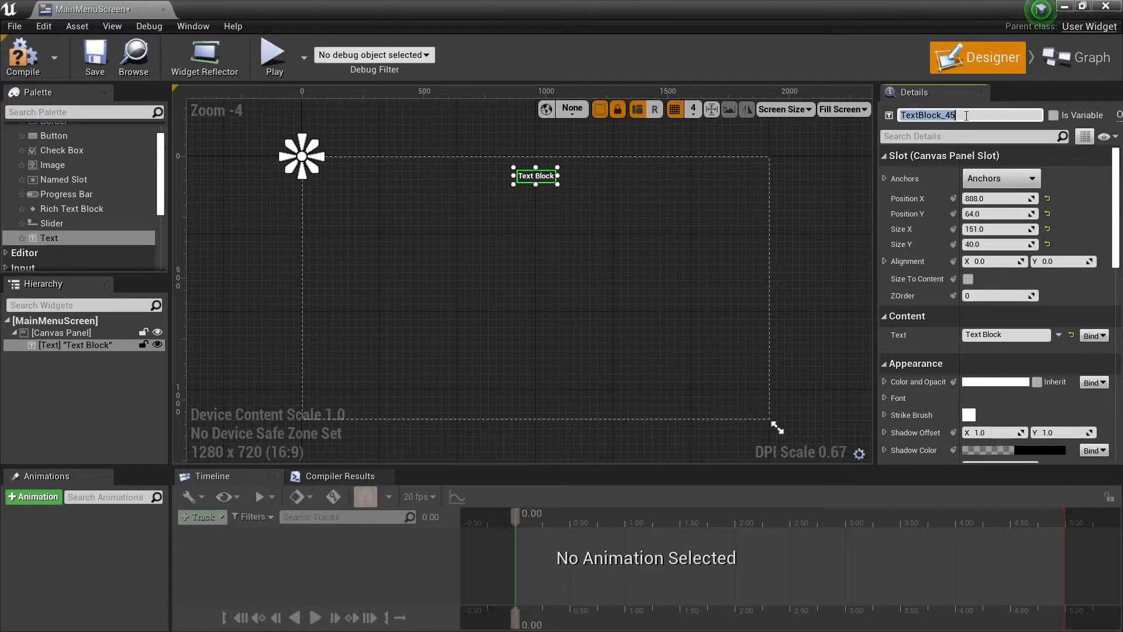
{"action": "left_click", "coordinate": [967, 115]}
{"action": "key", "text": "Return"}
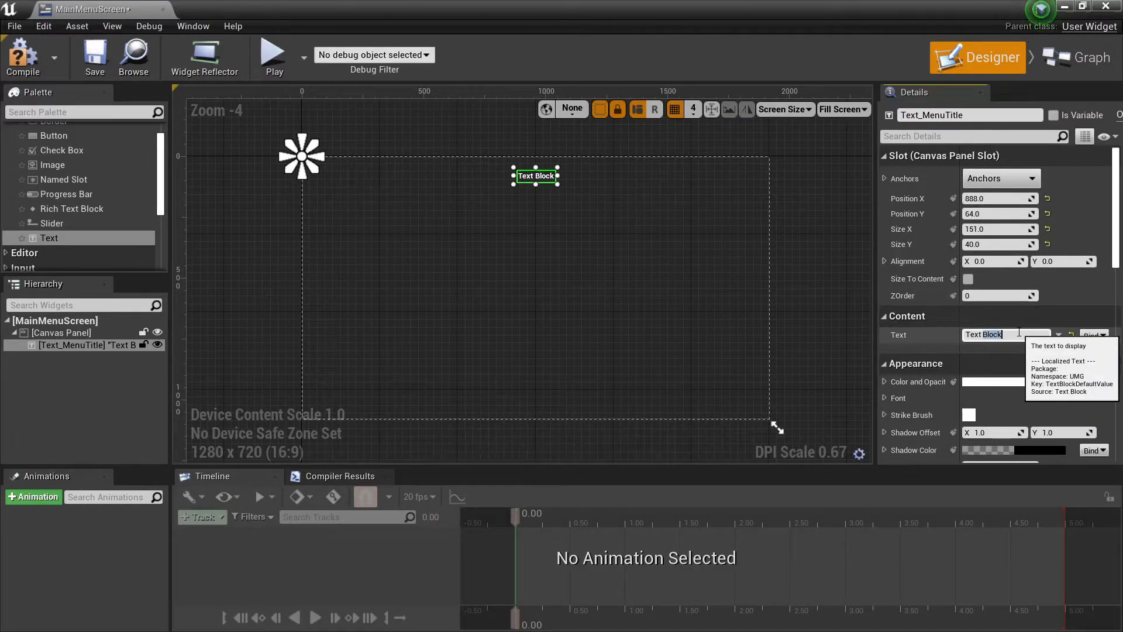
Set the displayed text of Text_MenuTitle to "Main Menu".
{"action": "left_click_drag", "start_coordinate": [1019, 332], "coordinate": [939, 335]}
{"action": "type", "text": "Men"}
{"action": "key", "text": "BackSpace"}
{"action": "key", "text": "BackSpace"}
{"action": "type", "text": "ani"}
{"action": "key", "text": "BackSpace"}
{"action": "key", "text": "BackSpace"}
{"action": "type", "text": "in Menu"}
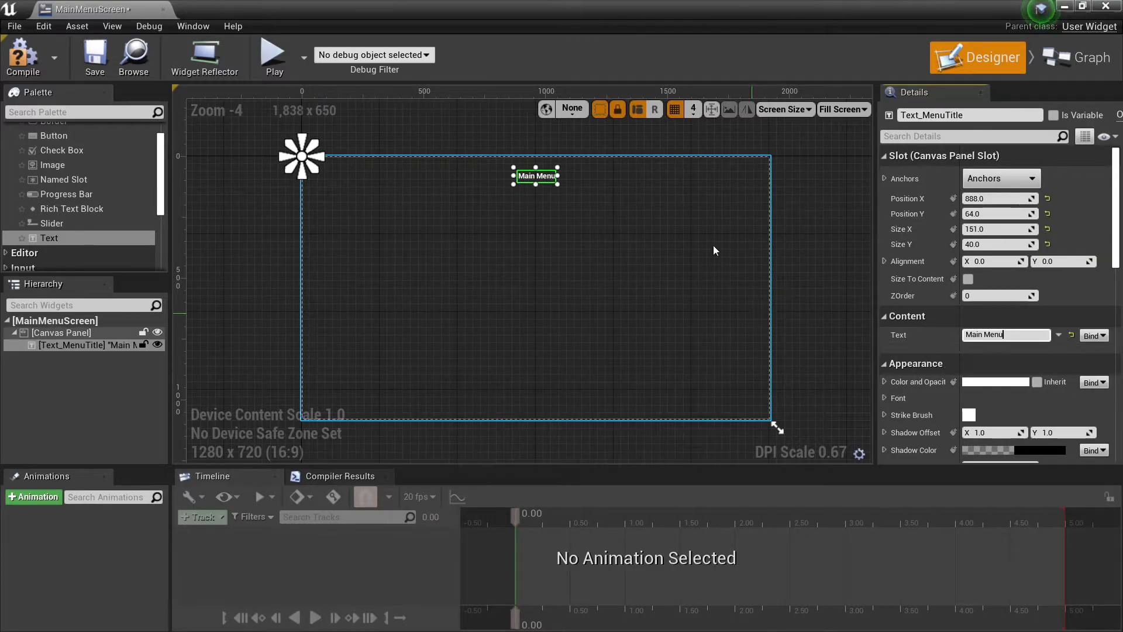
Enlarge the Main Menu title's font, trying sizes 56 and 64 before settling on 86.
{"action": "scroll", "coordinate": [536, 177], "scroll_direction": "up", "scroll_amount": 2}
{"action": "right_click_drag", "start_coordinate": [536, 177], "coordinate": [538, 278]}
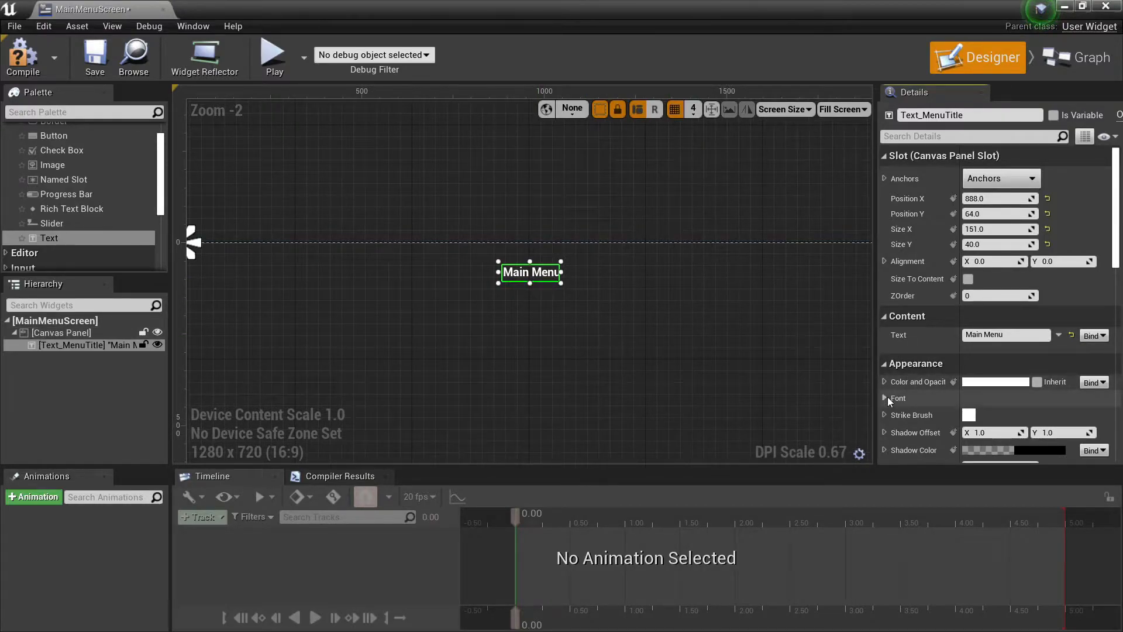
{"action": "left_click", "coordinate": [885, 398]}
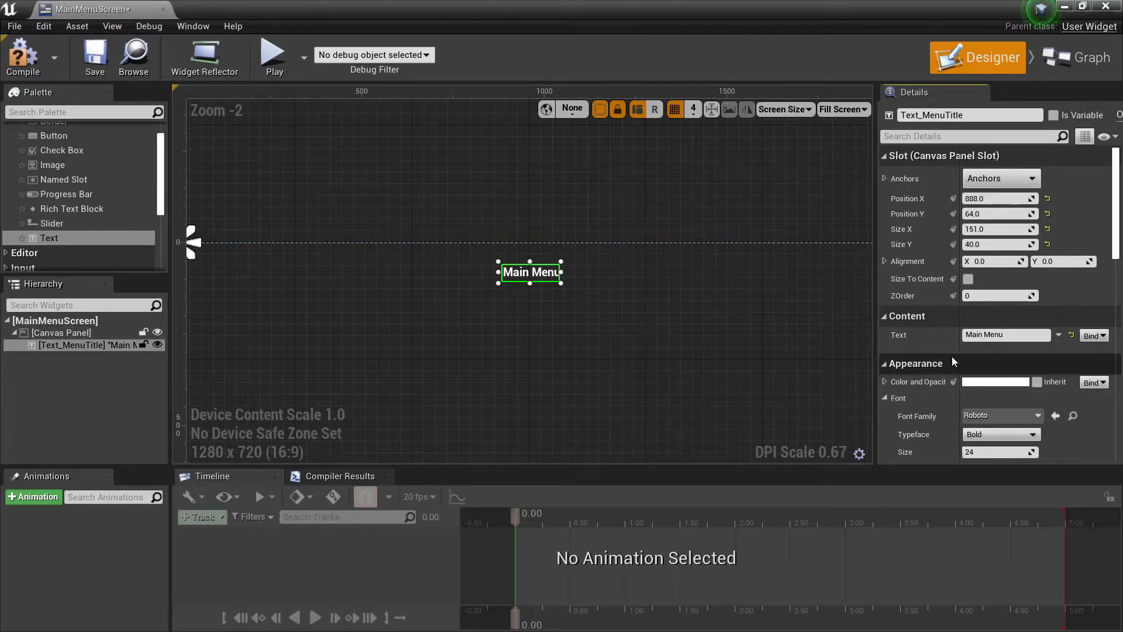
{"action": "scroll", "coordinate": [953, 361], "scroll_direction": "down", "scroll_amount": 2}
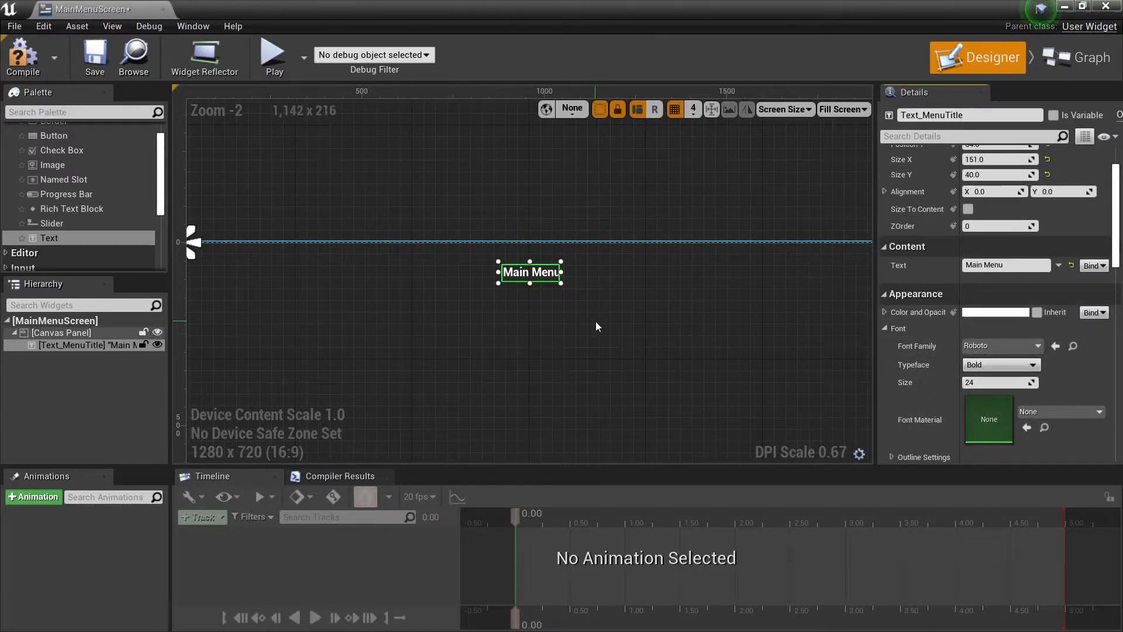
{"action": "scroll", "coordinate": [595, 327], "scroll_direction": "down", "scroll_amount": 5}
{"action": "scroll", "coordinate": [560, 297], "scroll_direction": "up", "scroll_amount": 3}
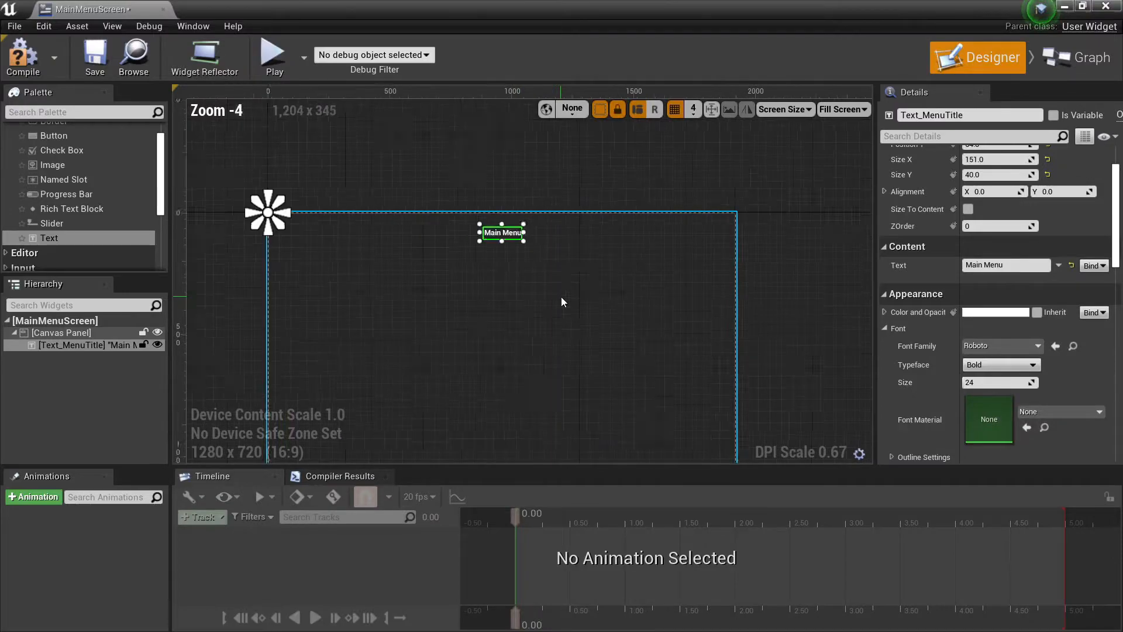
{"action": "scroll", "coordinate": [561, 297], "scroll_direction": "up", "scroll_amount": 1}
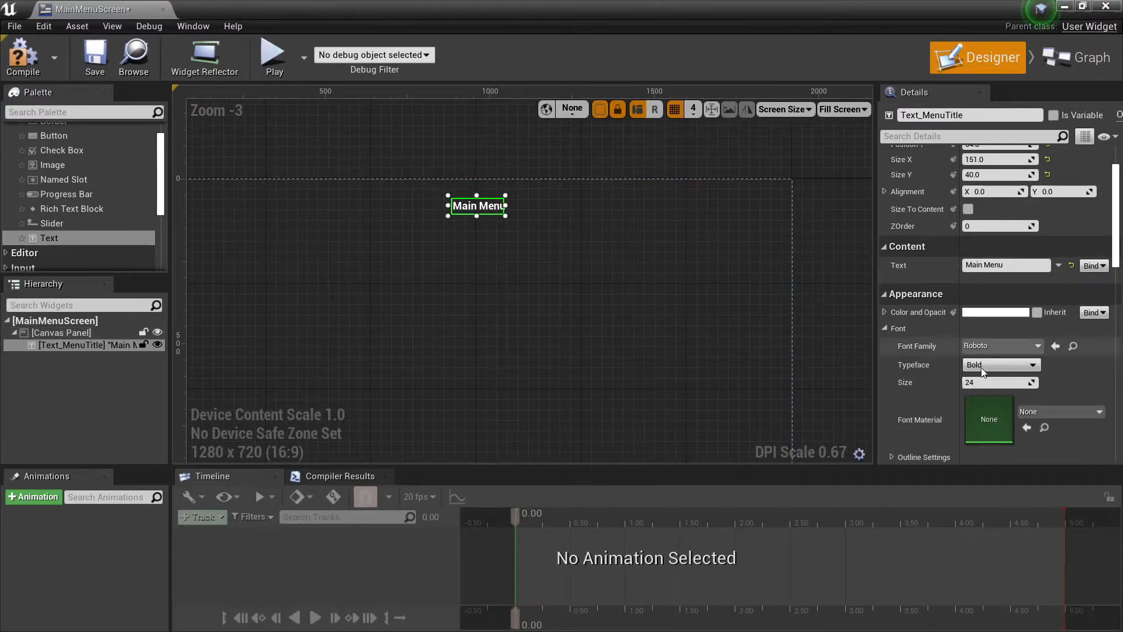
{"action": "left_click", "coordinate": [980, 383]}
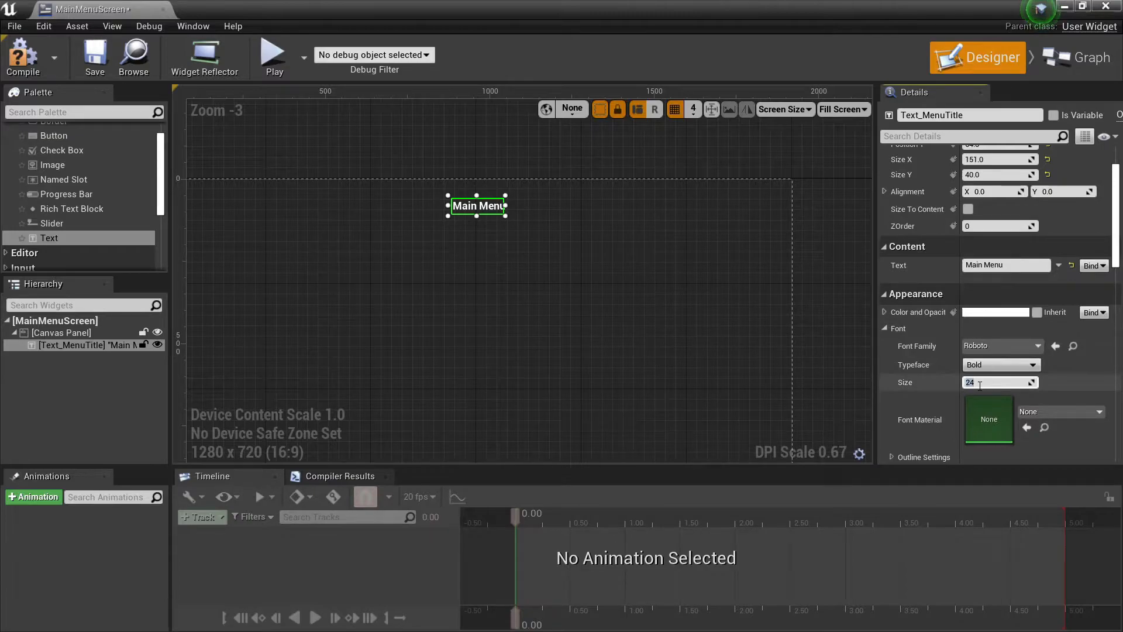
{"action": "key", "text": "Return"}
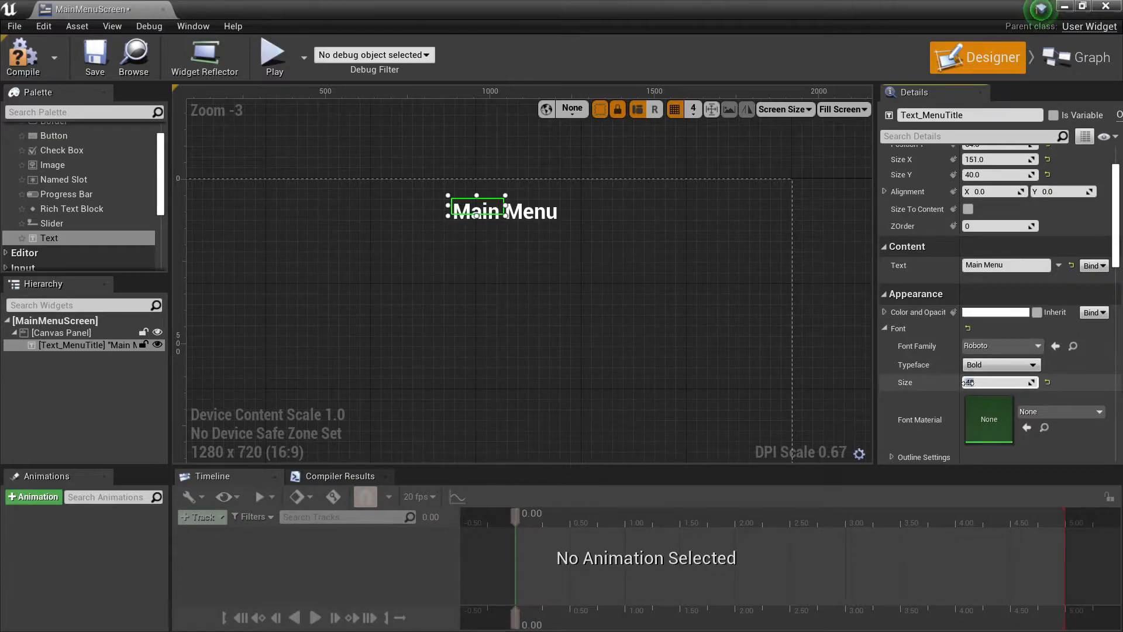
{"action": "double_click", "coordinate": [966, 383]}
{"action": "type", "text": "56"}
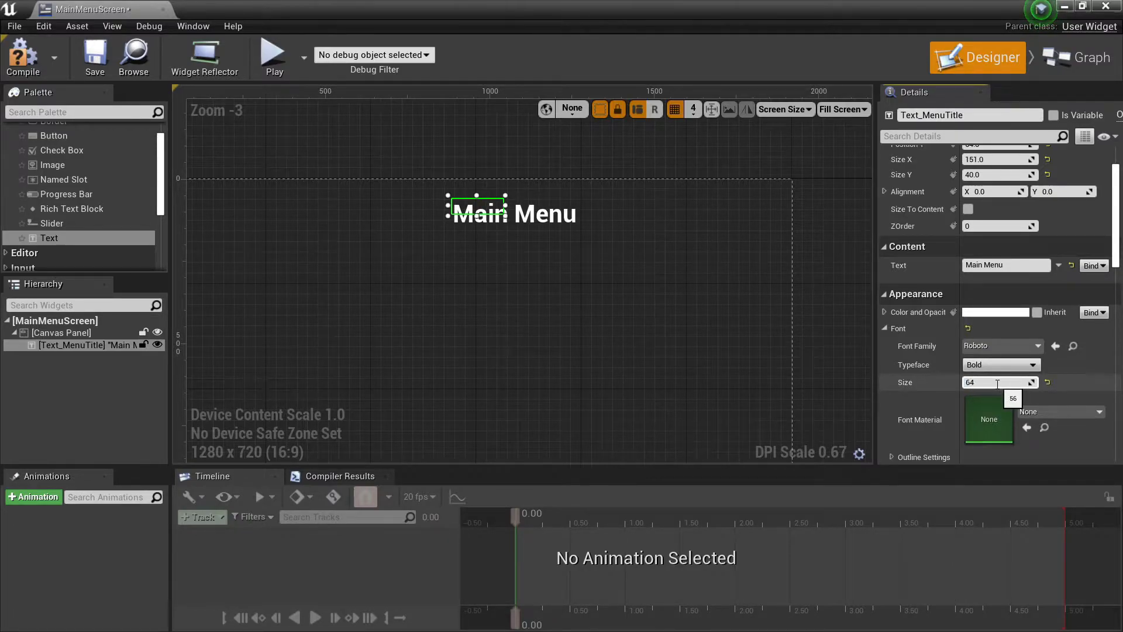
{"action": "key", "text": "Return"}
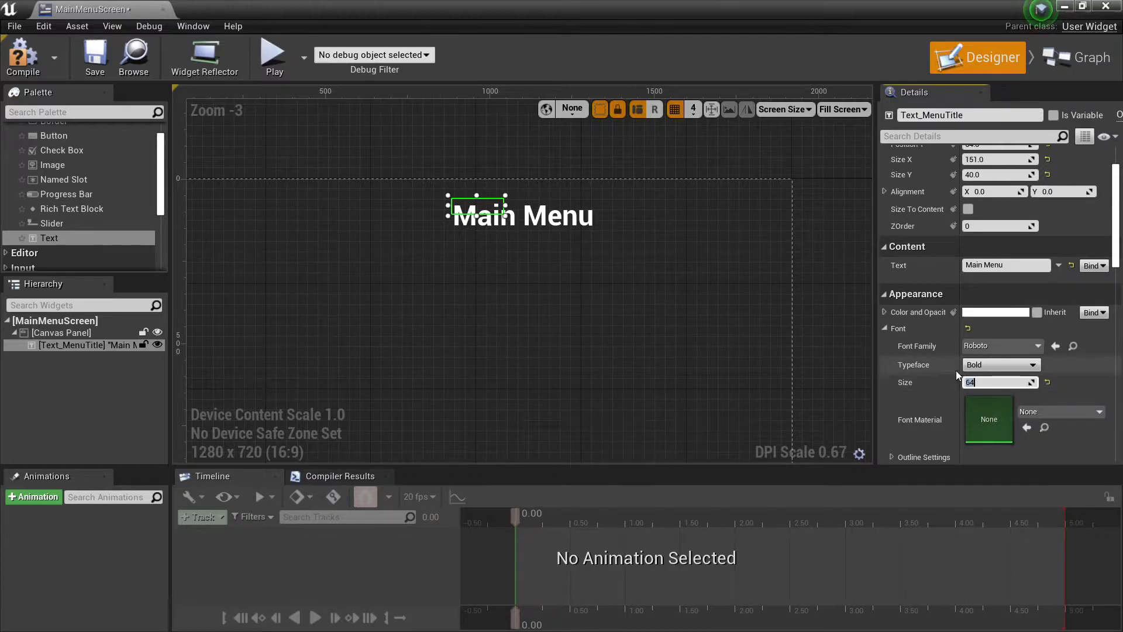
{"action": "type", "text": "86"}
{"action": "key", "text": "Return"}
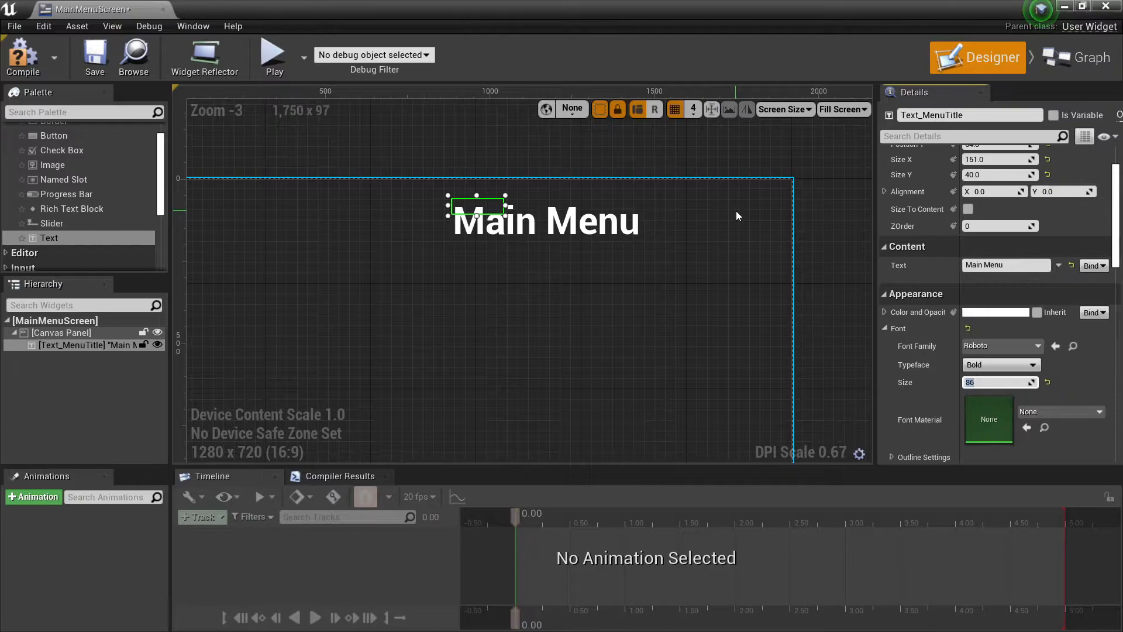
Widen the title's box to about 571 units and enable Size To Content so the box fits the text.
{"action": "scroll", "coordinate": [490, 227], "scroll_direction": "up", "scroll_amount": 3}
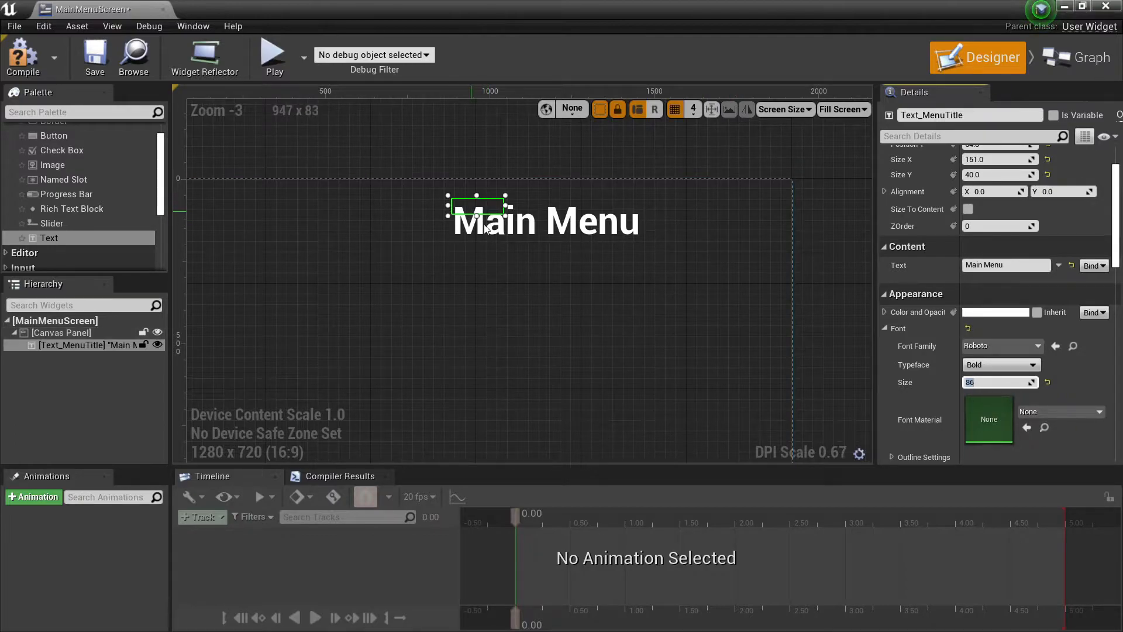
{"action": "scroll", "coordinate": [475, 205], "scroll_direction": "up", "scroll_amount": 1}
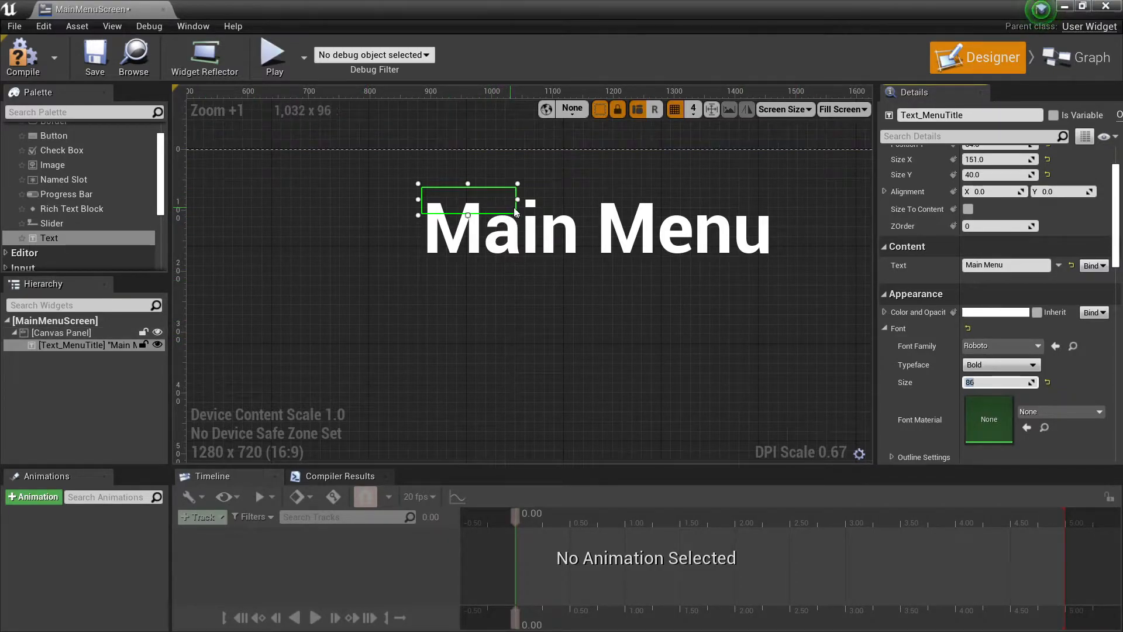
{"action": "left_click_drag", "start_coordinate": [519, 201], "coordinate": [773, 200]}
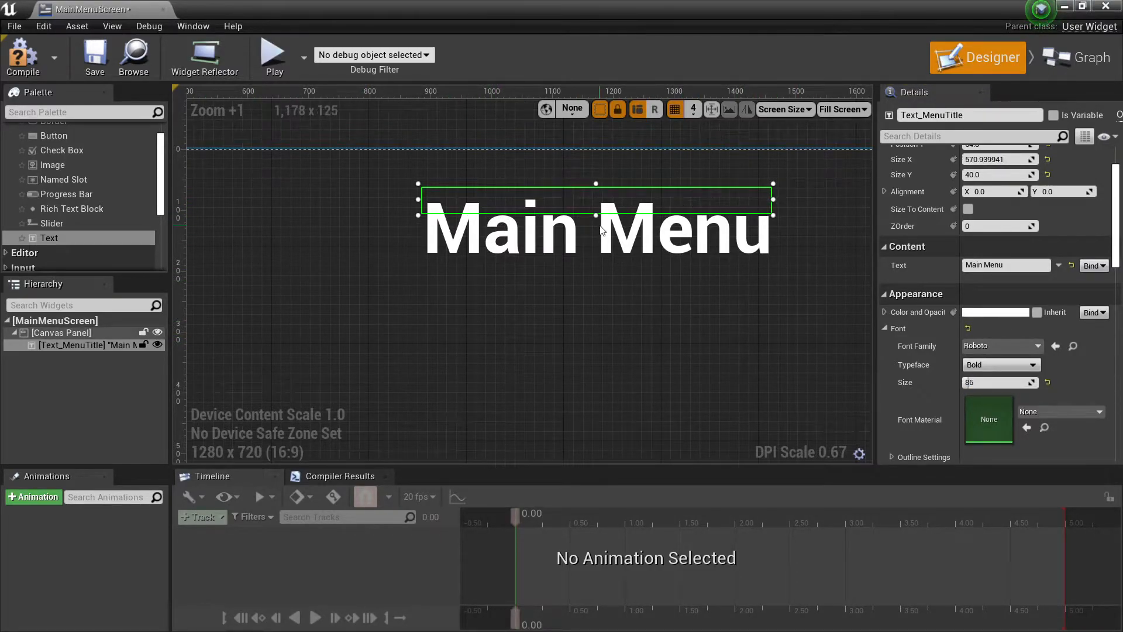
{"action": "mouse_move", "coordinate": [601, 216]}
{"action": "left_mouse_down"}
{"action": "mouse_move", "coordinate": [603, 234]}
{"action": "mouse_move", "coordinate": [602, 201]}
{"action": "left_mouse_up"}
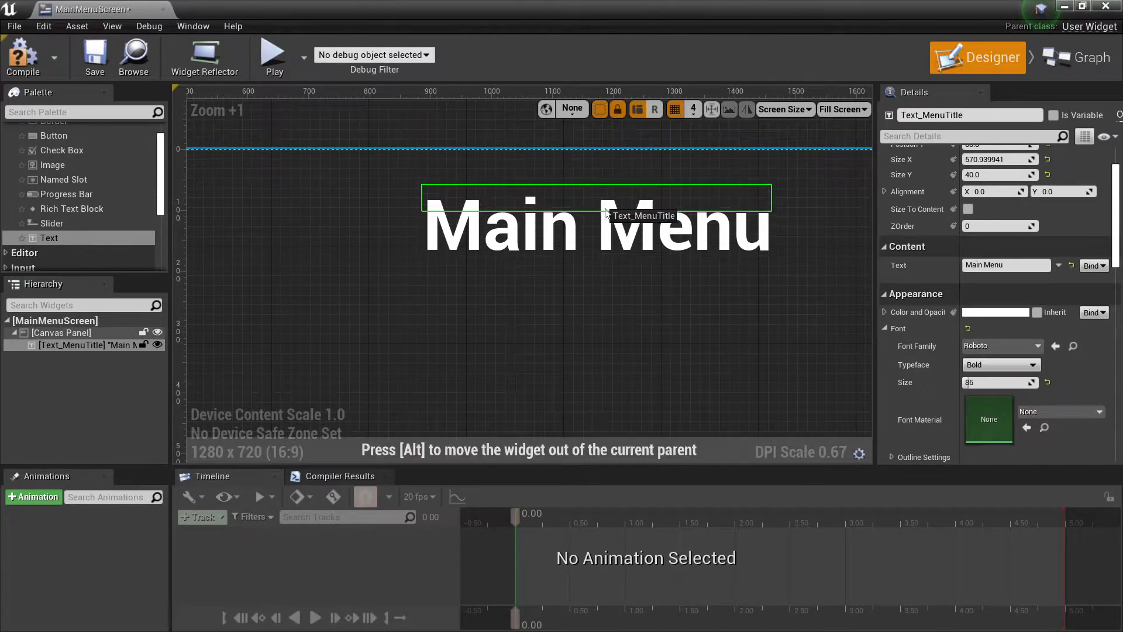
{"action": "left_click", "coordinate": [968, 209]}
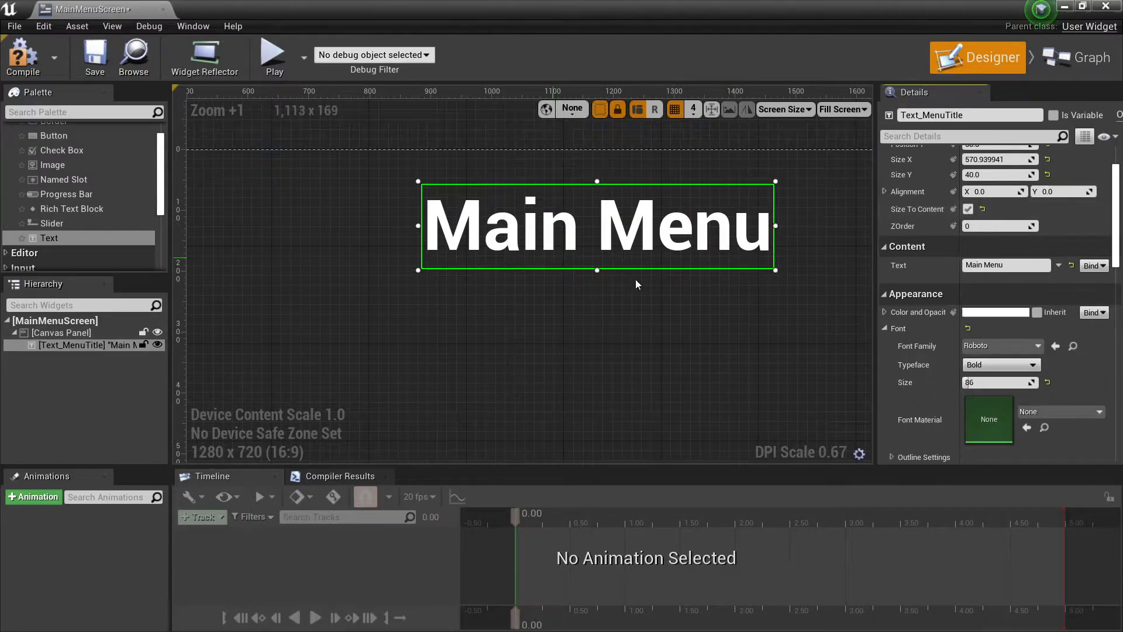
Anchor the Main Menu title to the canvas's top centre and move it beneath the anchor, at about X -265, Y 92.
{"action": "scroll", "coordinate": [619, 248], "scroll_direction": "down", "scroll_amount": 2}
{"action": "left_click_drag", "start_coordinate": [629, 235], "coordinate": [488, 239]}
{"action": "scroll", "coordinate": [416, 256], "scroll_direction": "down", "scroll_amount": 3}
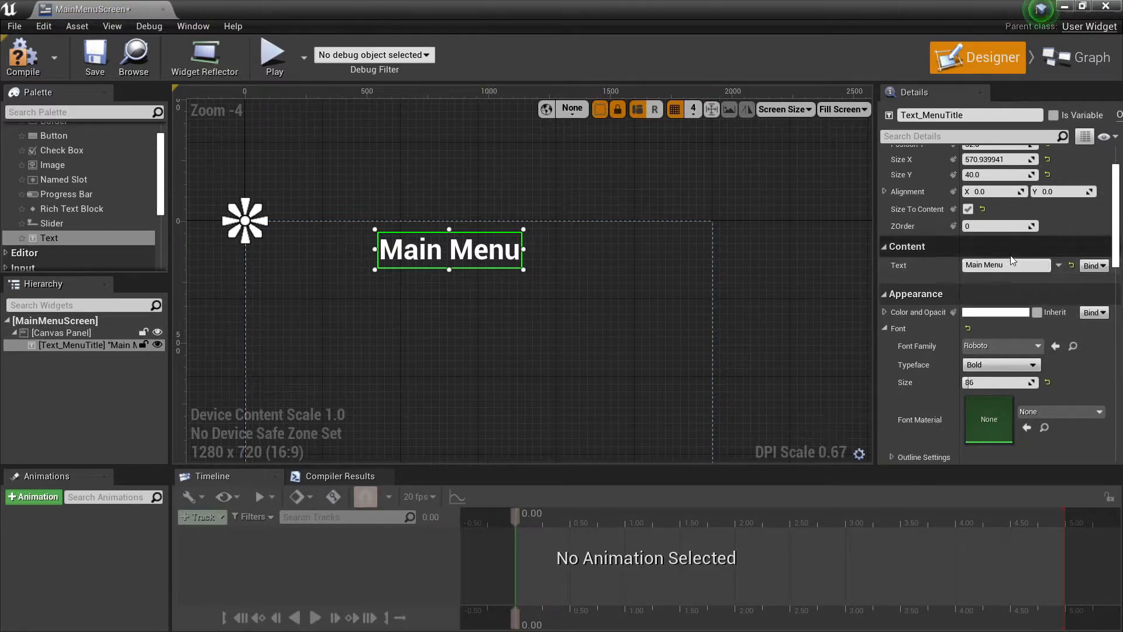
{"action": "scroll", "coordinate": [1010, 260], "scroll_direction": "up", "scroll_amount": 2}
{"action": "left_click", "coordinate": [1025, 180]}
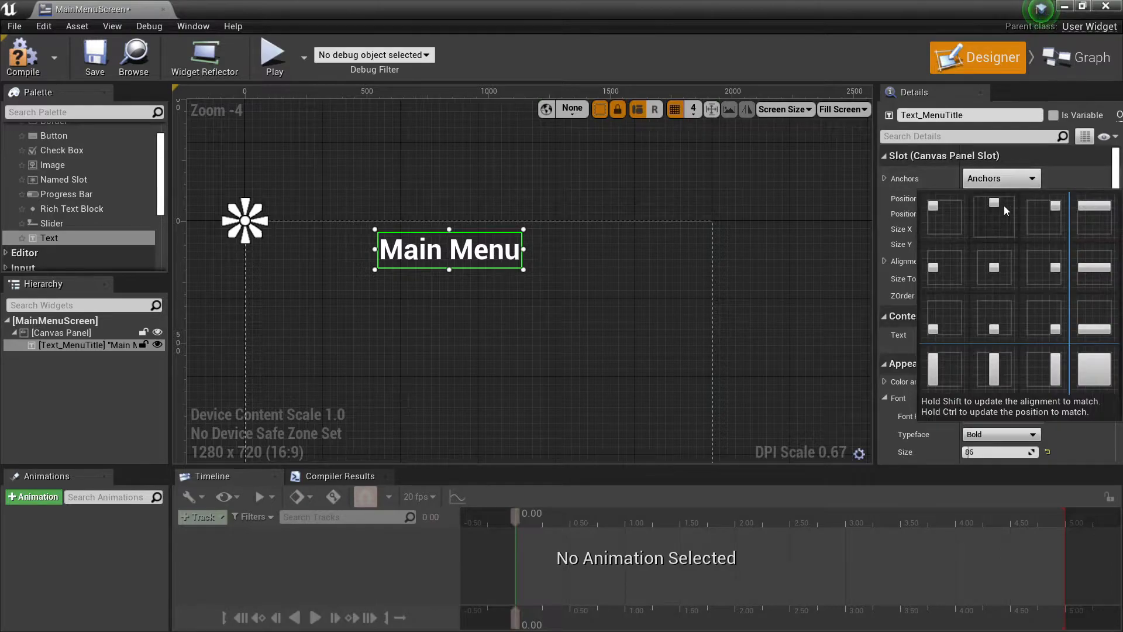
{"action": "left_click", "coordinate": [1004, 206]}
{"action": "left_click_drag", "start_coordinate": [433, 250], "coordinate": [466, 260]}
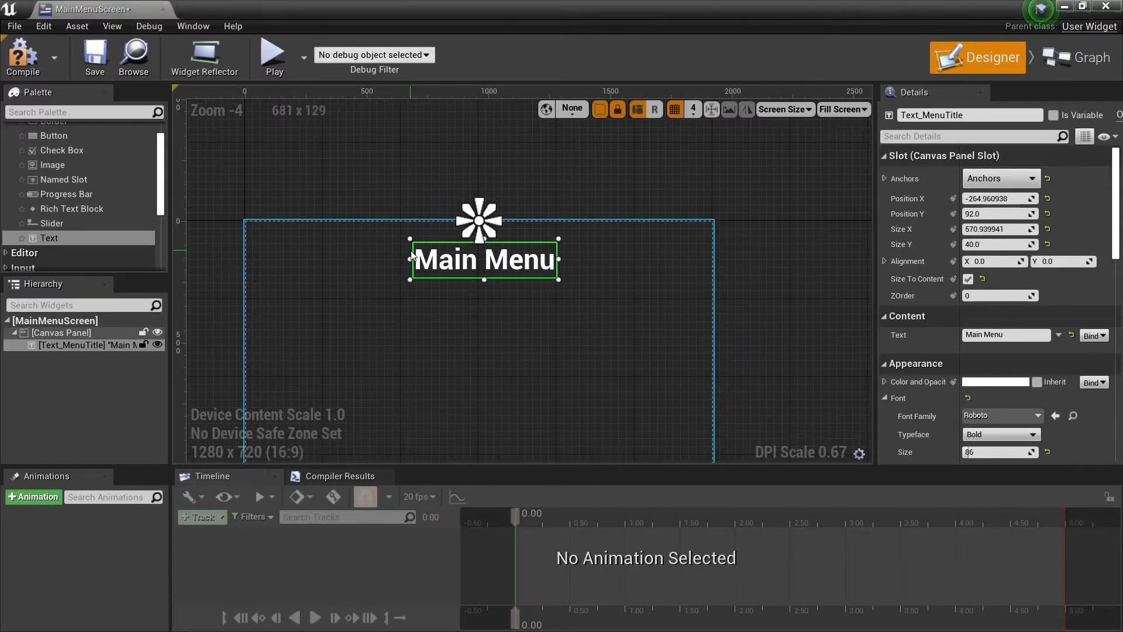
Place a Button widget below the Main Menu title, at about X 904, Y 404.
{"action": "scroll", "coordinate": [76, 224], "scroll_direction": "up", "scroll_amount": 1}
{"action": "left_click_drag", "start_coordinate": [57, 154], "coordinate": [466, 321]}
{"action": "scroll", "coordinate": [454, 331], "scroll_direction": "up", "scroll_amount": 6}
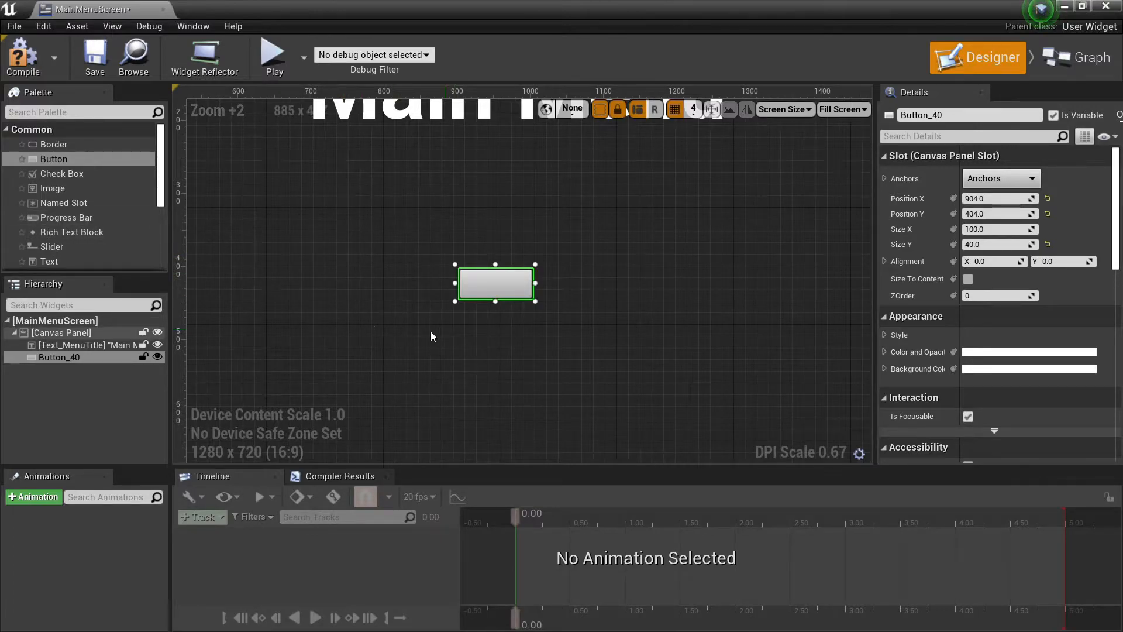
Nest a Text widget inside the button beneath the title and rename the button Button_Start.
{"action": "left_click_drag", "start_coordinate": [49, 262], "coordinate": [482, 282]}
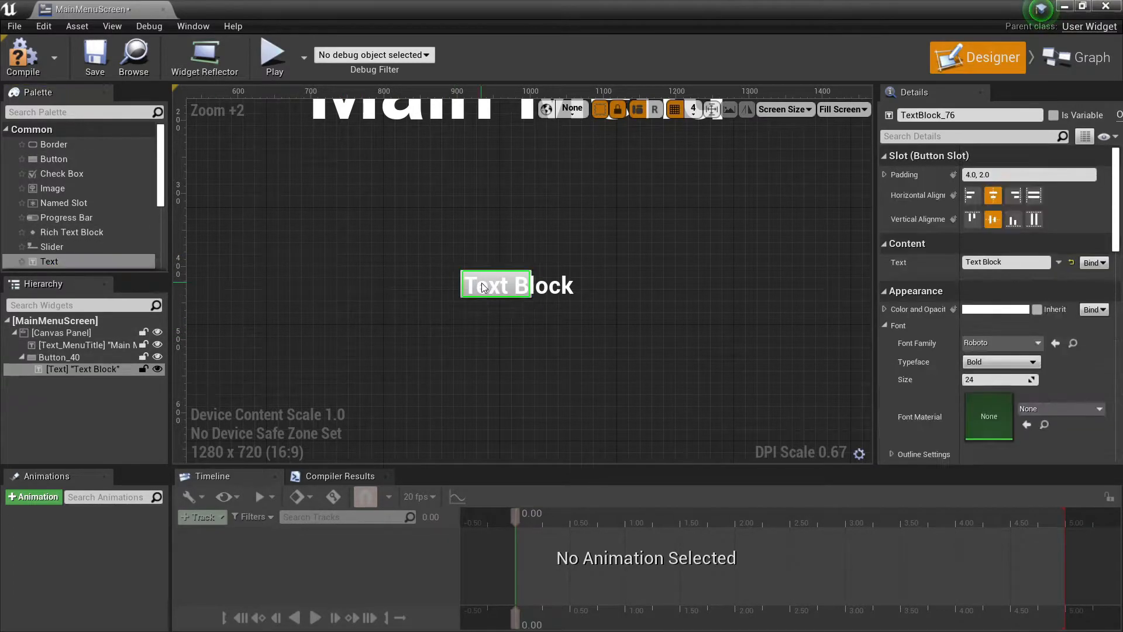
{"action": "left_click", "coordinate": [55, 356]}
{"action": "left_click", "coordinate": [962, 116]}
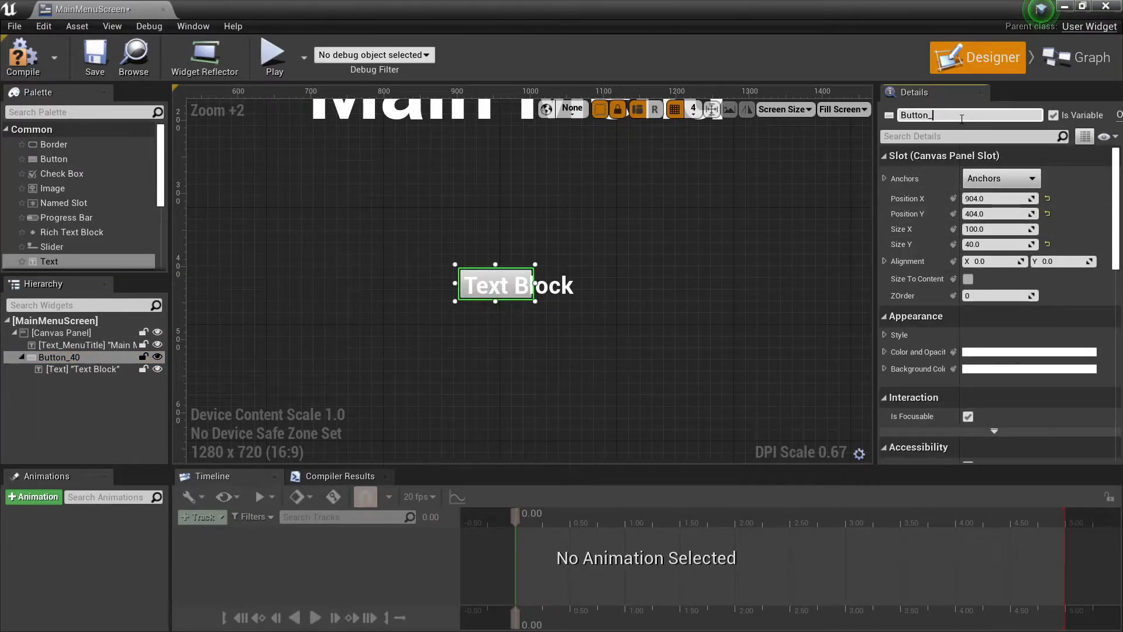
{"action": "type", "text": "Start"}
{"action": "key", "text": "Return"}
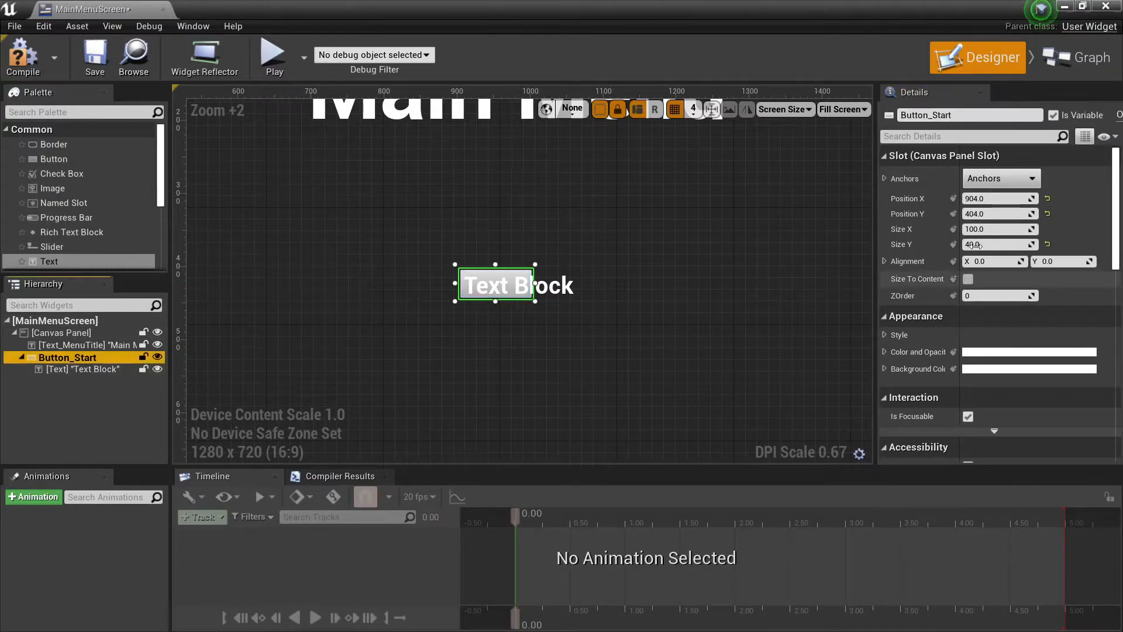
Rename the text widget inside Button_Start as Text_Start.
{"action": "left_click", "coordinate": [65, 370]}
{"action": "left_click_drag", "start_coordinate": [956, 115], "coordinate": [941, 116]}
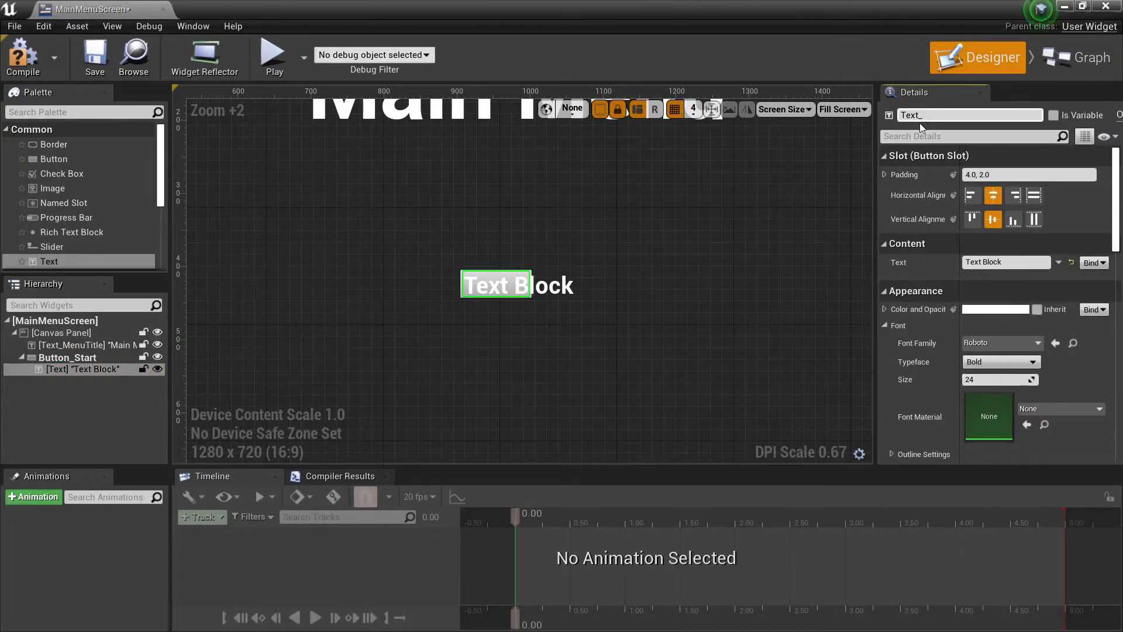
{"action": "type", "text": "_Stae"}
{"action": "key", "text": "BackSpace"}
{"action": "type", "text": "rt"}
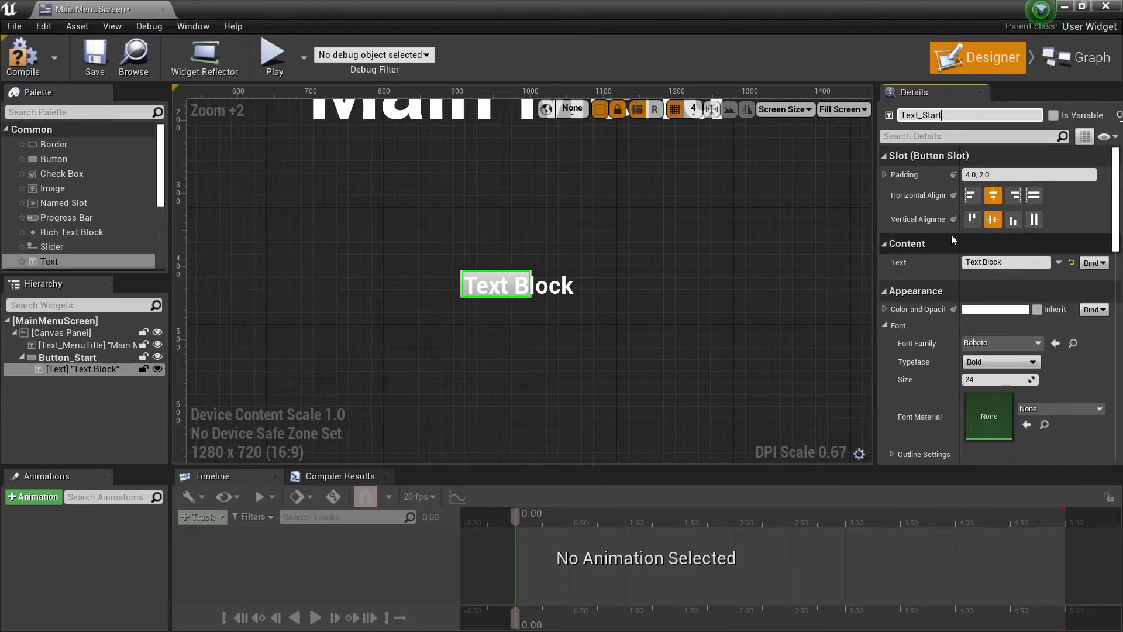
{"action": "key", "text": "Return"}
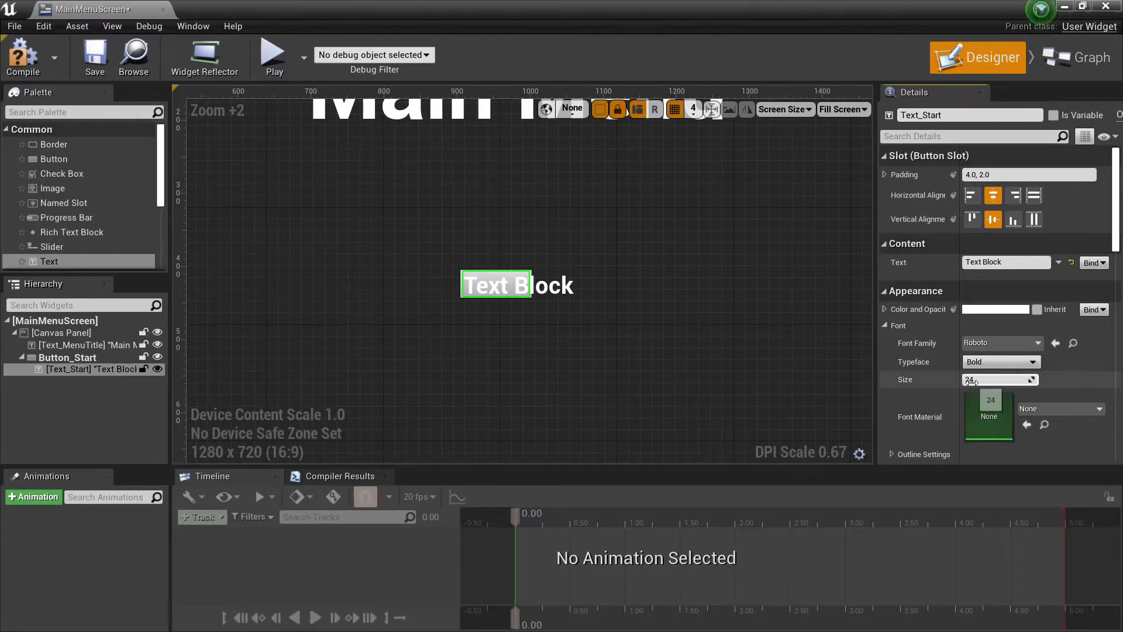
Set the font size of Text_Start to 48.
{"action": "left_click", "coordinate": [984, 379]}
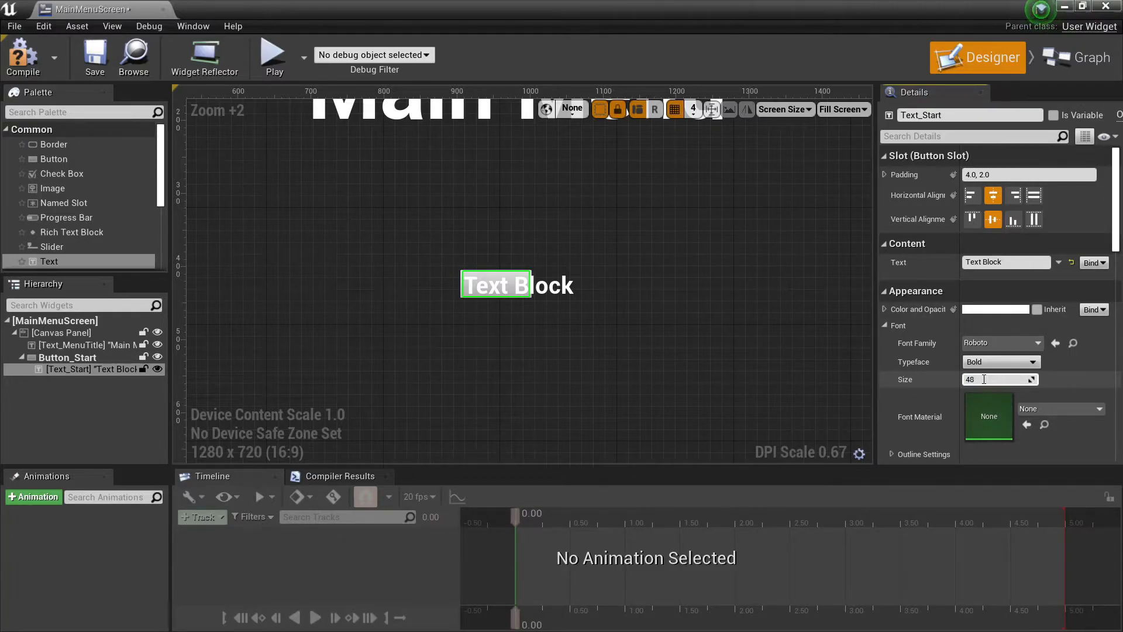
{"action": "type", "text": "48"}
{"action": "key", "text": "Return"}
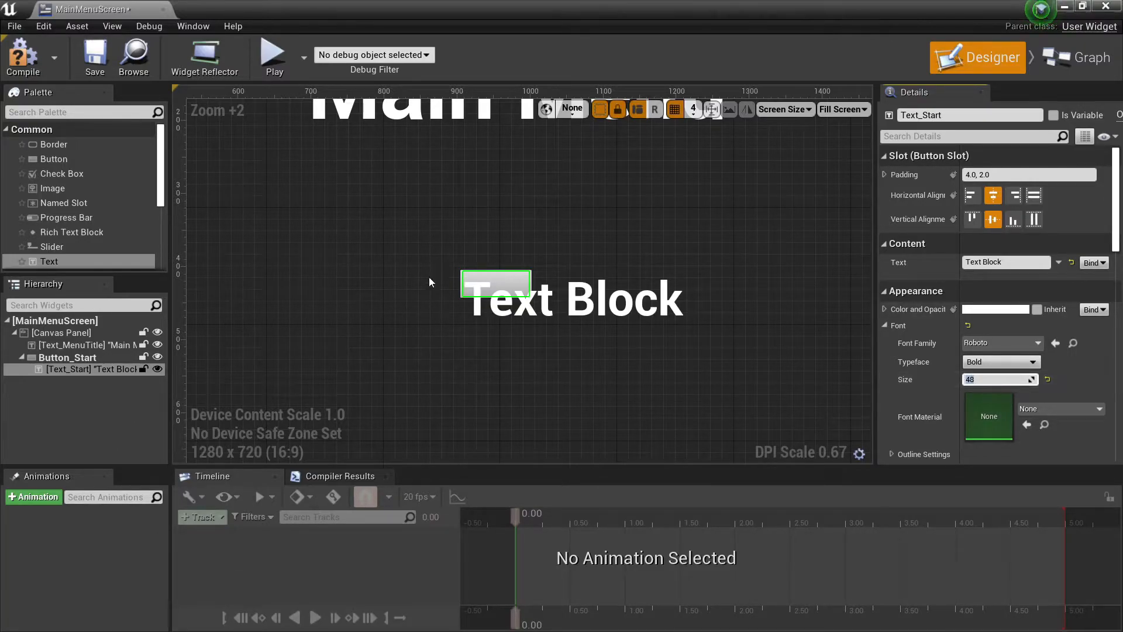
Enable Size To Content for Button_Start and move it closer beneath the title, to about X 776, Y 320.
{"action": "scroll", "coordinate": [432, 276], "scroll_direction": "down", "scroll_amount": 2}
{"action": "right_click_drag", "start_coordinate": [432, 278], "coordinate": [412, 288]}
{"action": "scroll", "coordinate": [402, 328], "scroll_direction": "up", "scroll_amount": 2}
{"action": "right_click_drag", "start_coordinate": [405, 332], "coordinate": [406, 314]}
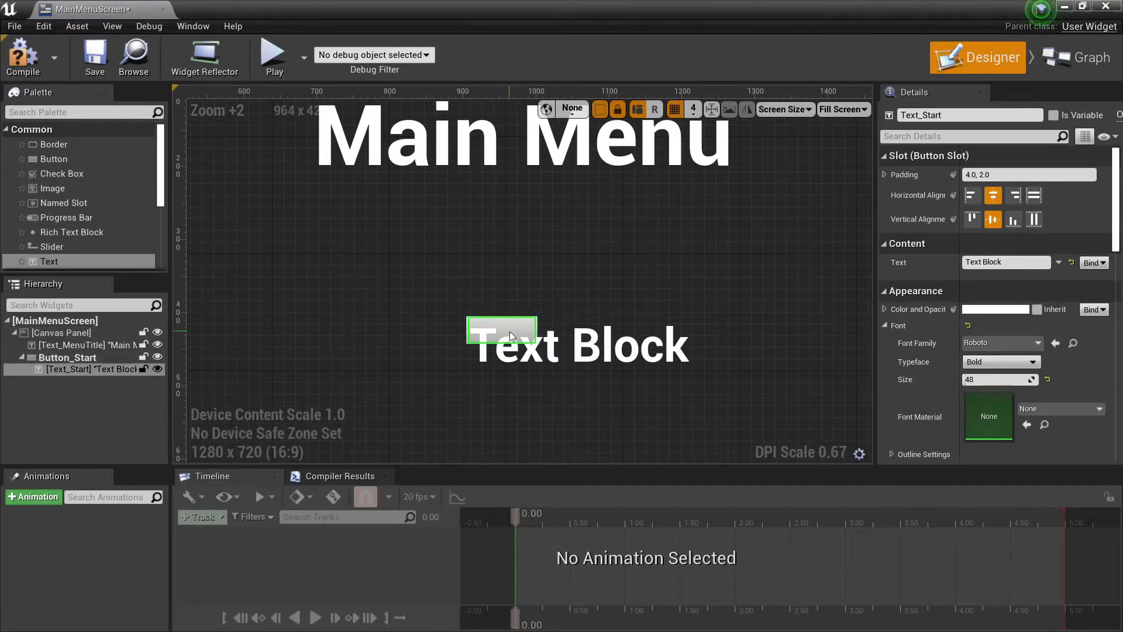
{"action": "left_click", "coordinate": [67, 357]}
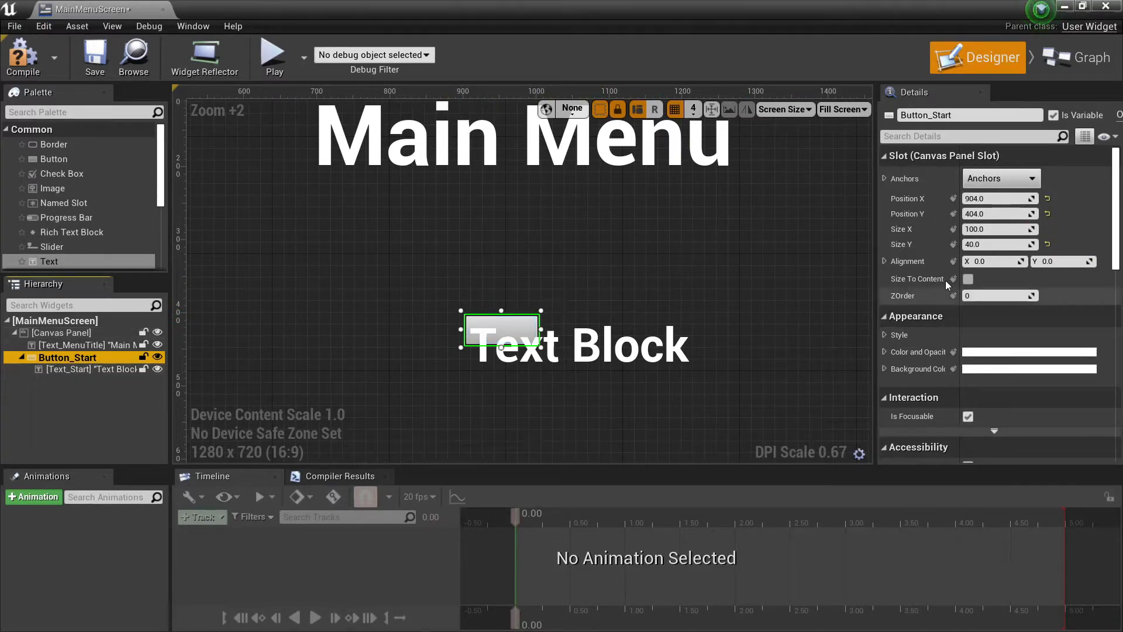
{"action": "left_click", "coordinate": [969, 279]}
{"action": "scroll", "coordinate": [586, 345], "scroll_direction": "down", "scroll_amount": 1}
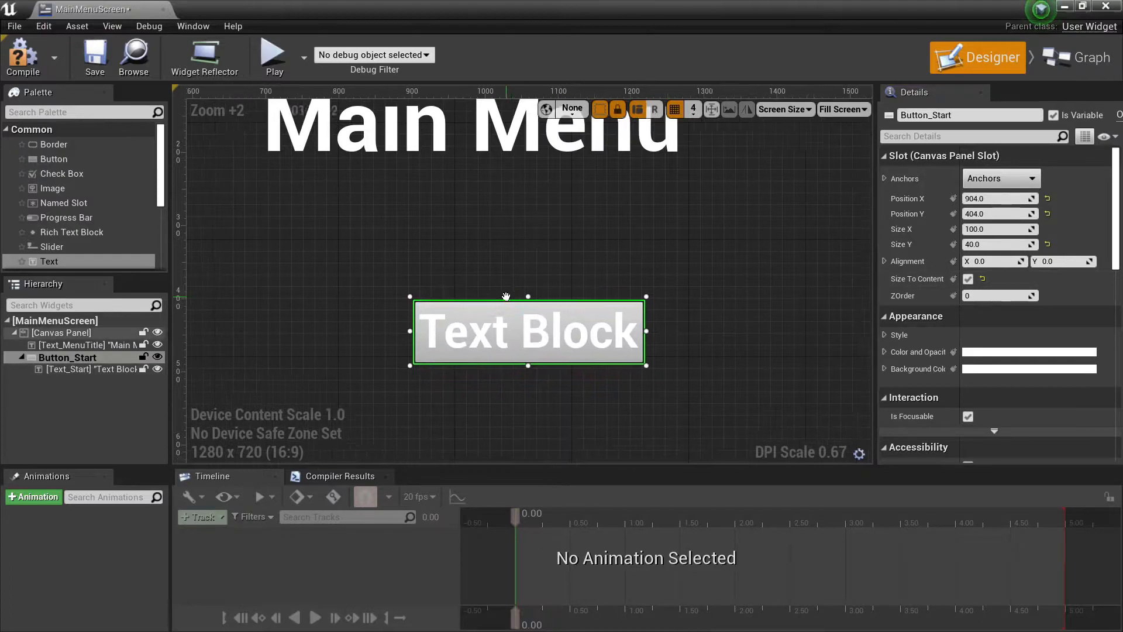
{"action": "right_click_drag", "start_coordinate": [489, 282], "coordinate": [559, 362]}
{"action": "left_click_drag", "start_coordinate": [559, 361], "coordinate": [475, 330]}
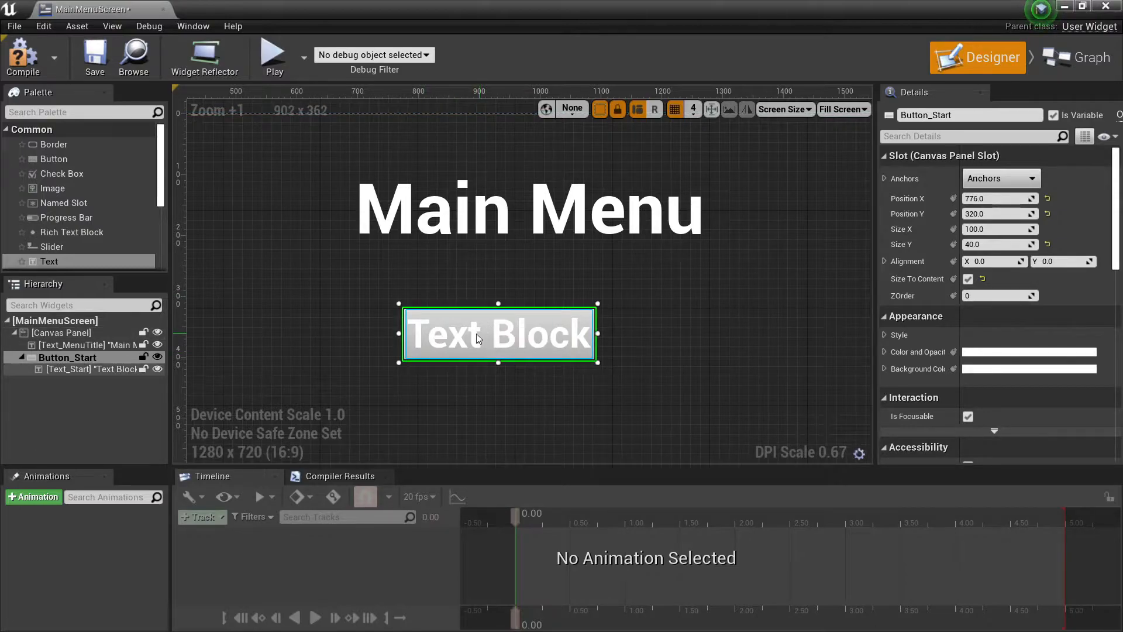
Set the displayed text of Text_Start to "Start".
{"action": "left_click", "coordinate": [163, 367]}
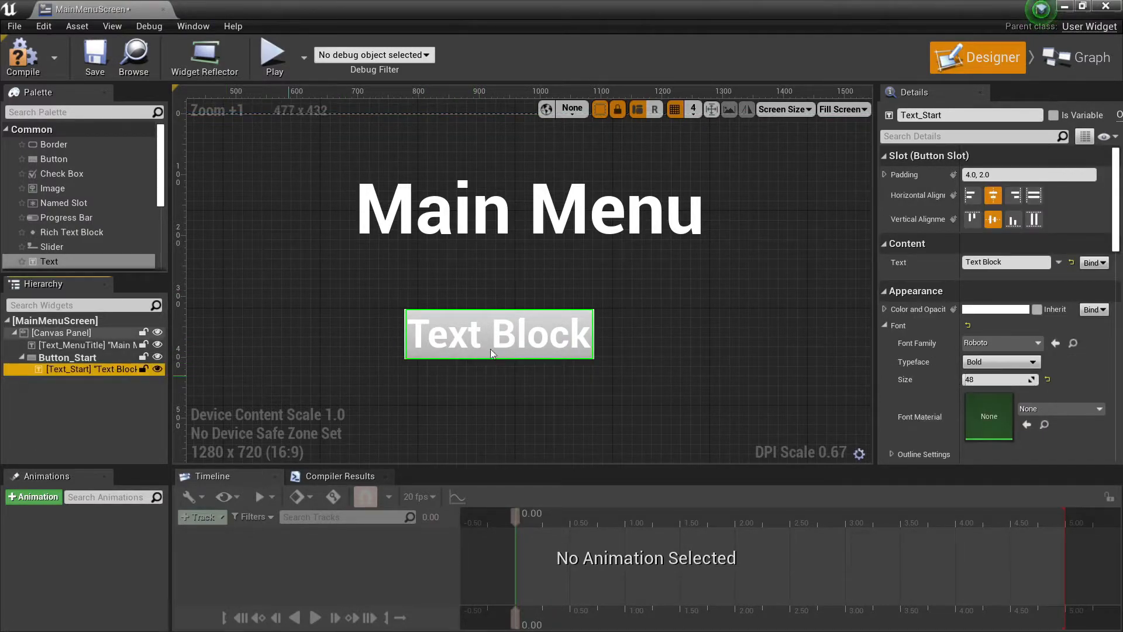
{"action": "left_click", "coordinate": [1012, 262]}
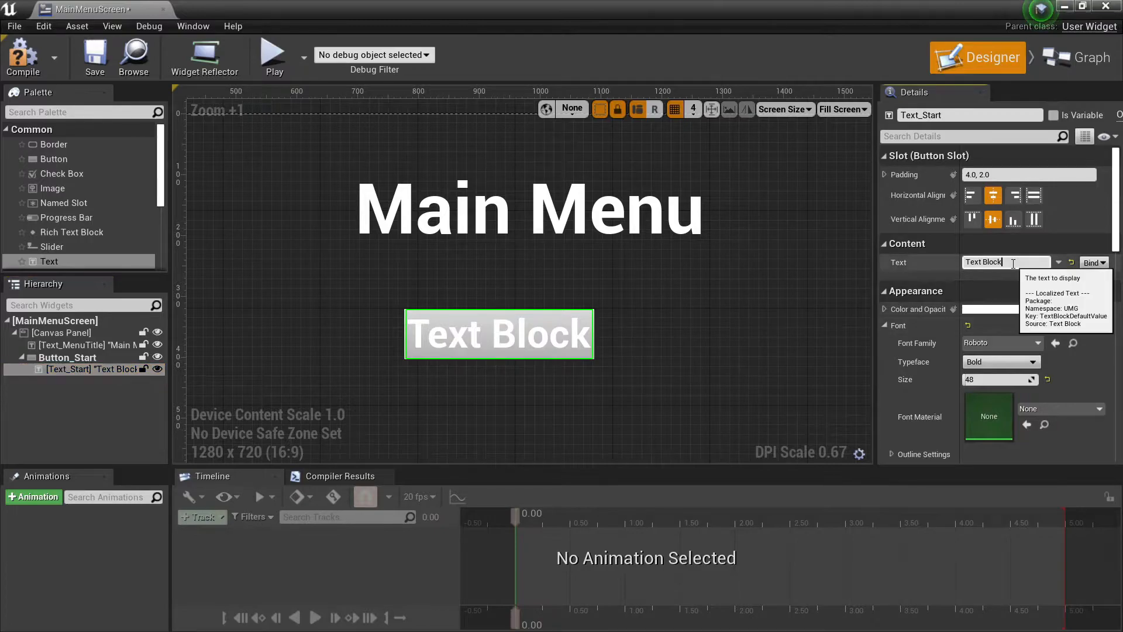
{"action": "key", "text": "ctrl+a"}
{"action": "type", "text": "Start"}
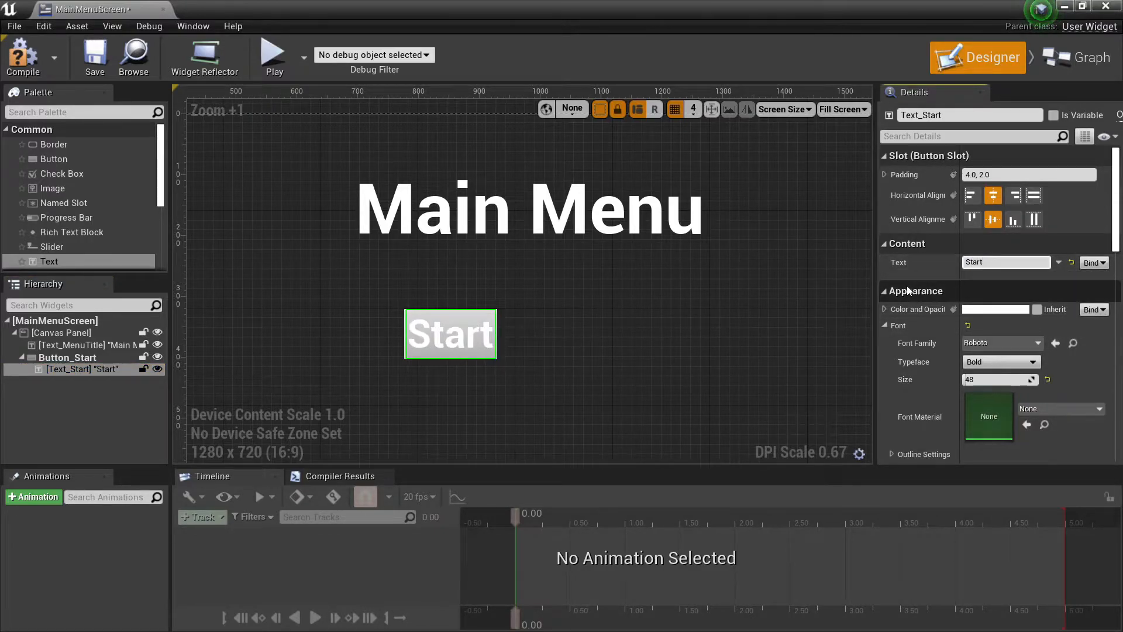
Move Button_Start together with its text beneath the middle of the Main Menu title, to about X 881, Y 324.
{"action": "left_click_drag", "start_coordinate": [459, 315], "coordinate": [506, 314]}
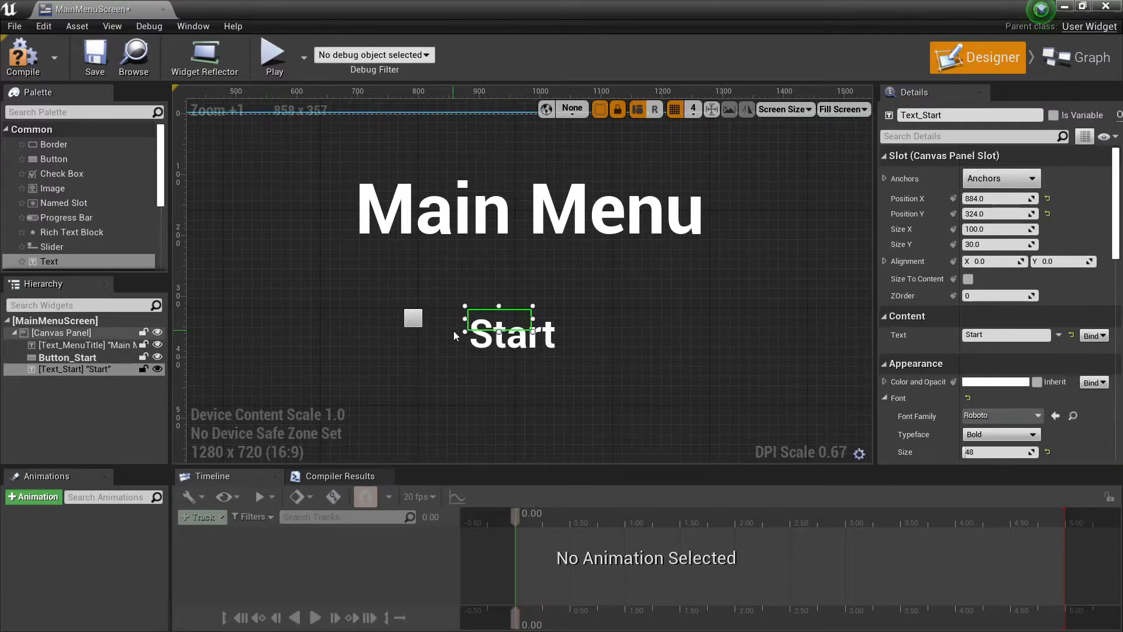
{"action": "key", "text": "ctrl+z"}
{"action": "left_click", "coordinate": [82, 358]}
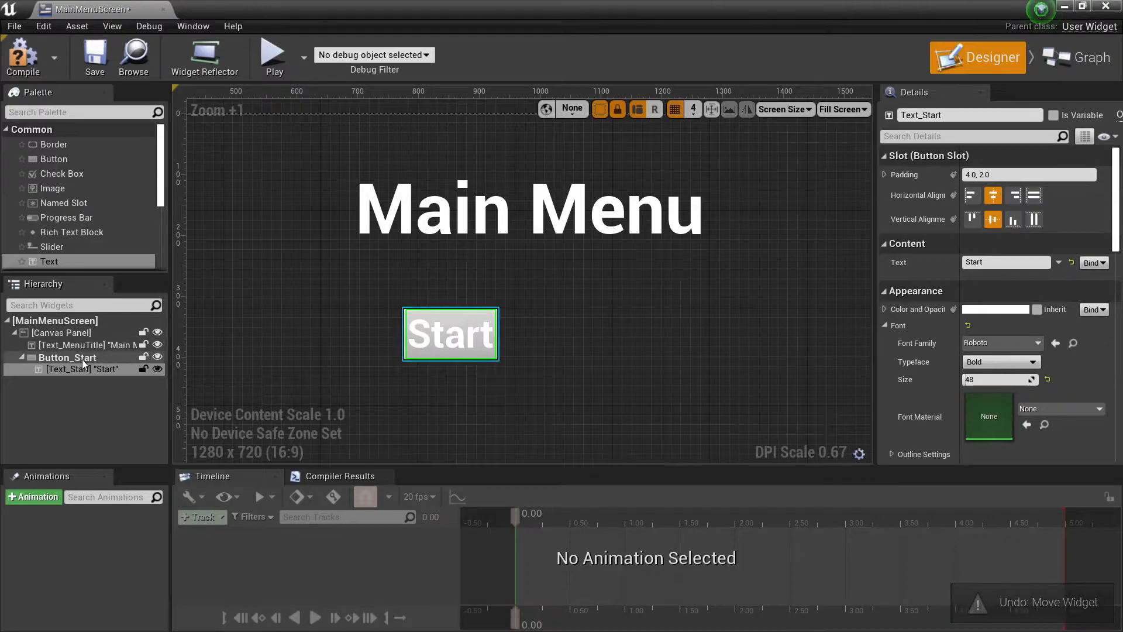
{"action": "left_click_drag", "start_coordinate": [433, 317], "coordinate": [475, 333]}
{"action": "scroll", "coordinate": [476, 318], "scroll_direction": "down", "scroll_amount": 1}
{"action": "scroll", "coordinate": [475, 318], "scroll_direction": "down", "scroll_amount": 2}
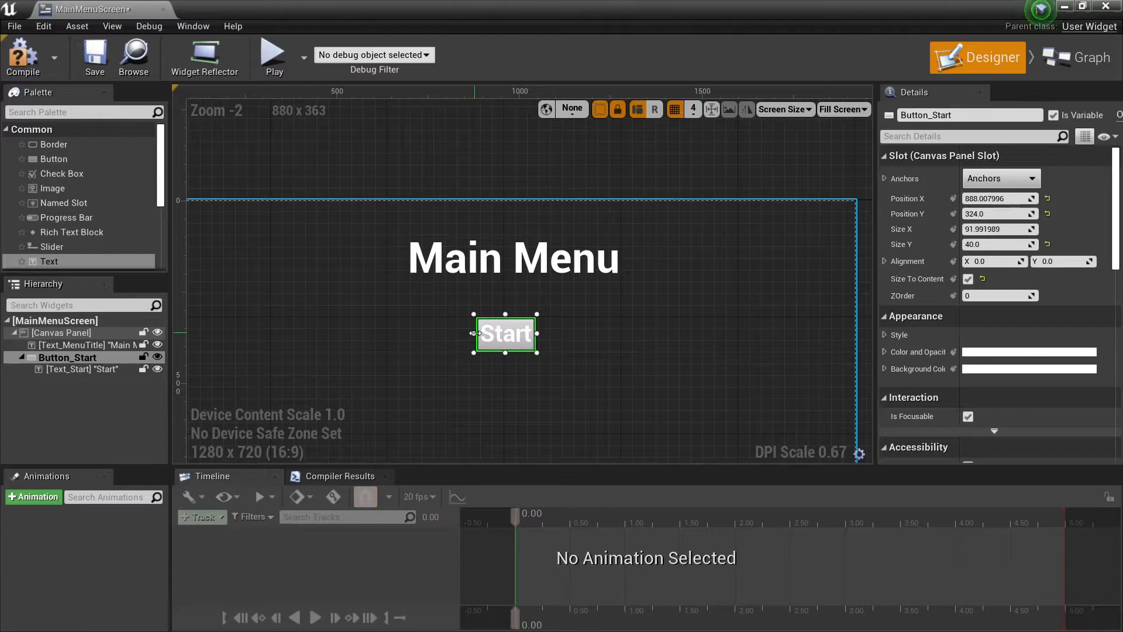
{"action": "scroll", "coordinate": [487, 335], "scroll_direction": "up", "scroll_amount": 5}
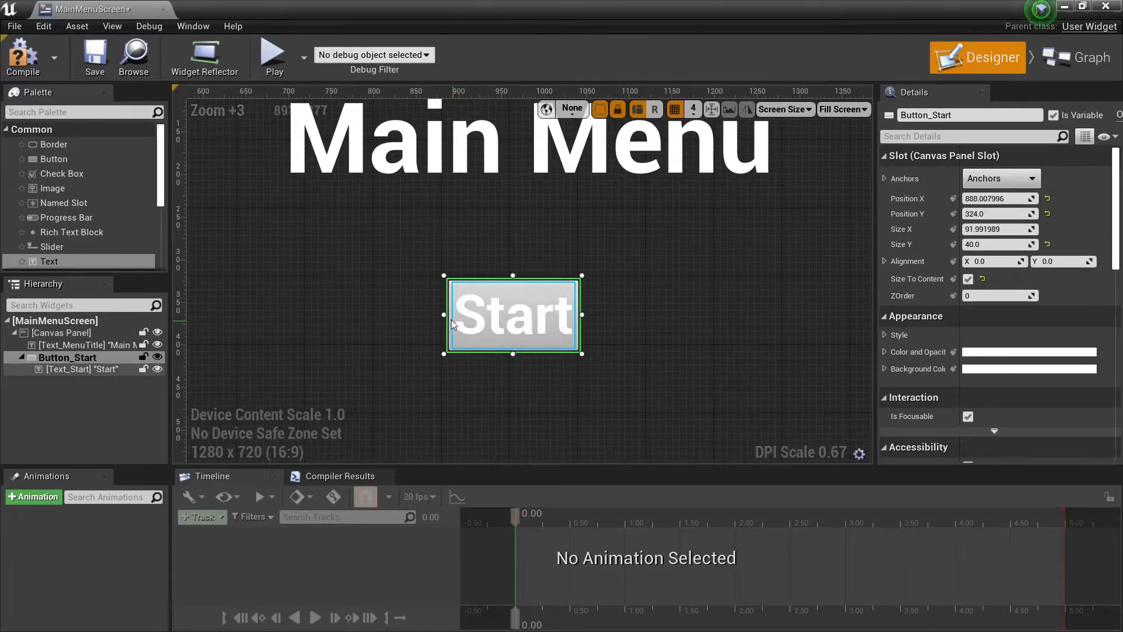
{"action": "mouse_move", "coordinate": [443, 317]}
{"action": "left_mouse_down"}
{"action": "mouse_move", "coordinate": [420, 316]}
{"action": "mouse_move", "coordinate": [458, 317]}
{"action": "mouse_move", "coordinate": [436, 317]}
{"action": "left_mouse_up"}
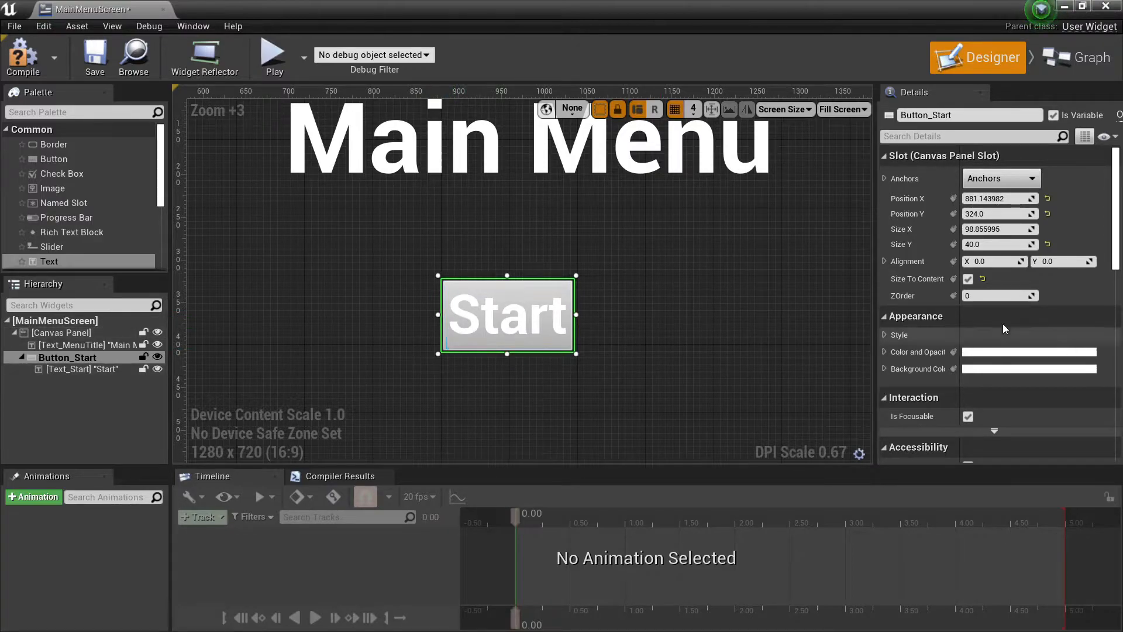
Disable Size To Content for Button_Start and enlarge it to about 171 by 76 units around its text.
{"action": "left_click", "coordinate": [970, 281]}
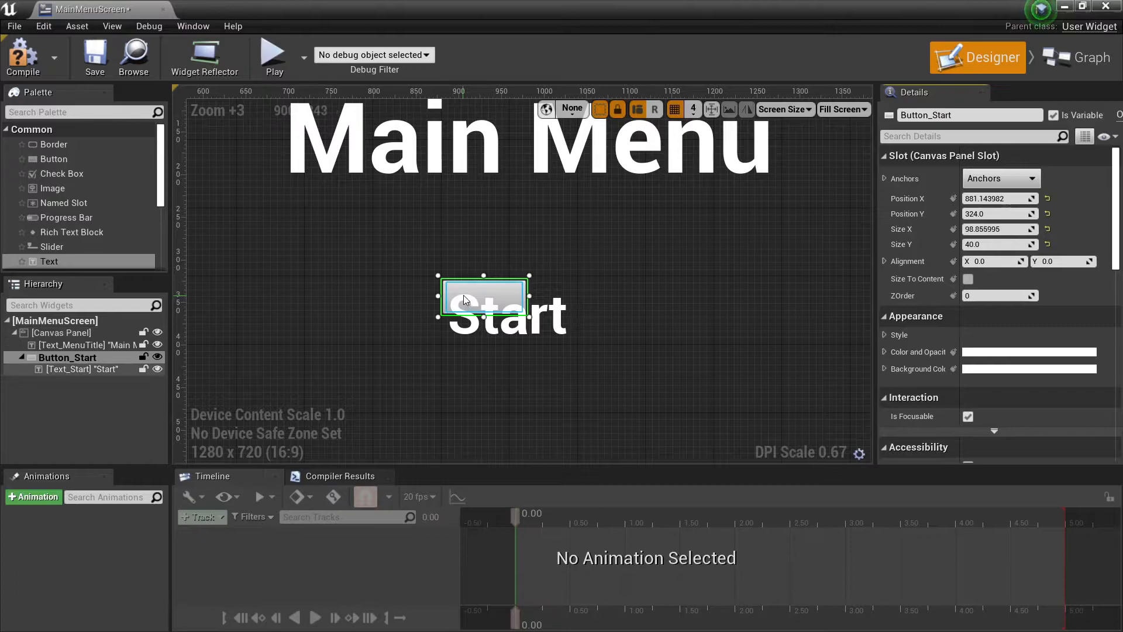
{"action": "left_click_drag", "start_coordinate": [529, 294], "coordinate": [591, 296]}
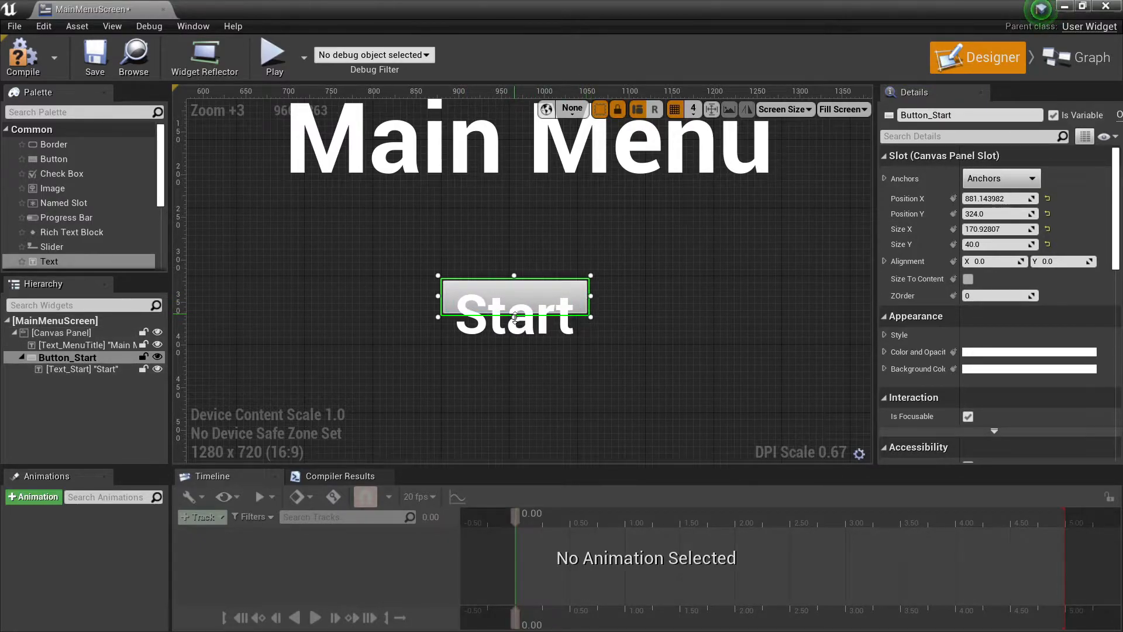
{"action": "left_click_drag", "start_coordinate": [515, 318], "coordinate": [515, 349]}
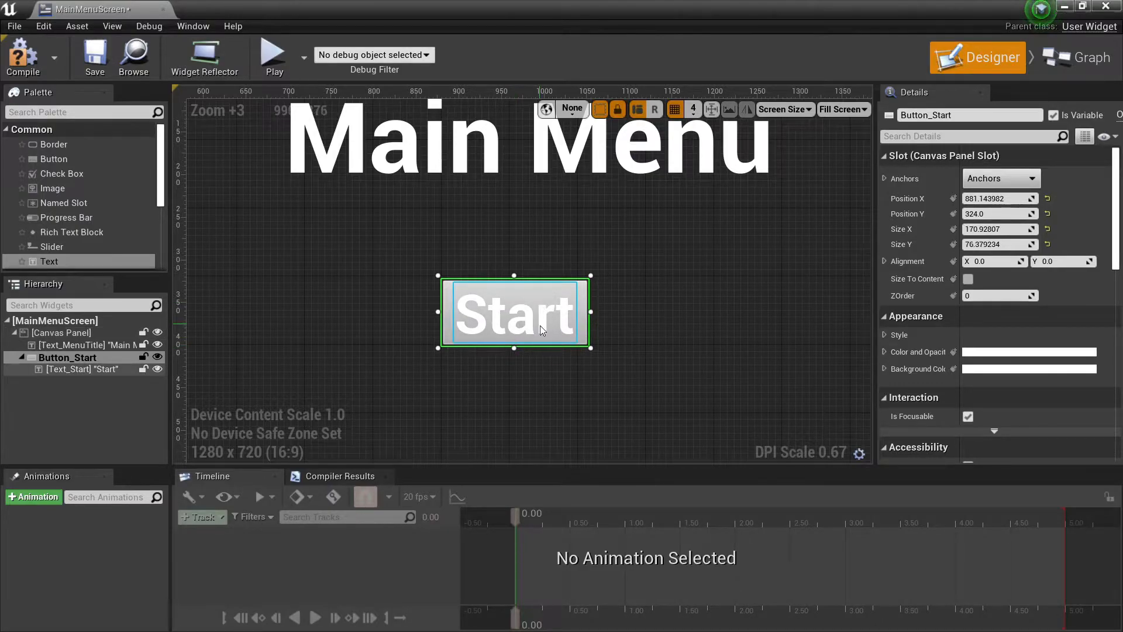
Add an On Clicked event for Button_Start to the widget's event graph.
{"action": "scroll", "coordinate": [539, 325], "scroll_direction": "down", "scroll_amount": 2}
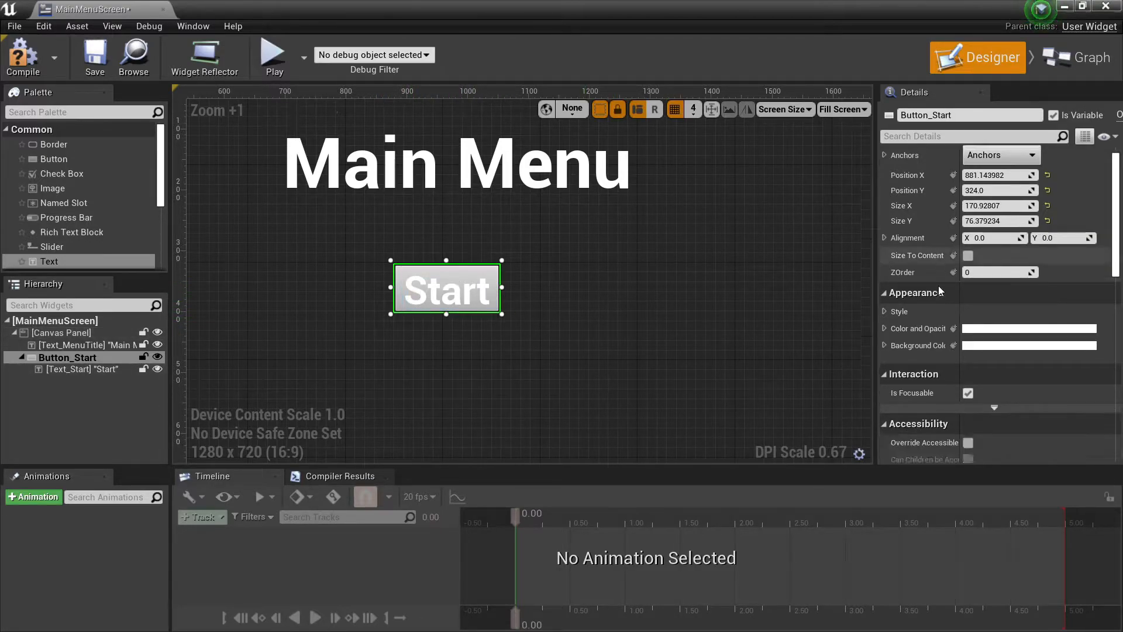
{"action": "scroll", "coordinate": [938, 285], "scroll_direction": "down", "scroll_amount": 10}
{"action": "scroll", "coordinate": [1012, 328], "scroll_direction": "down", "scroll_amount": 2}
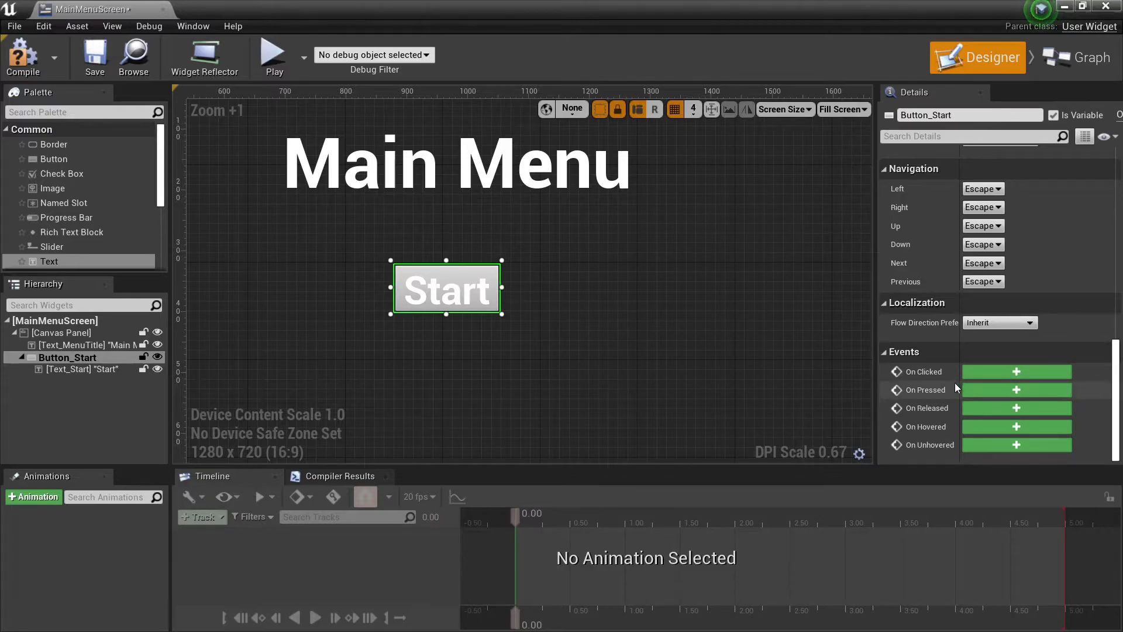
{"action": "left_click", "coordinate": [1010, 370]}
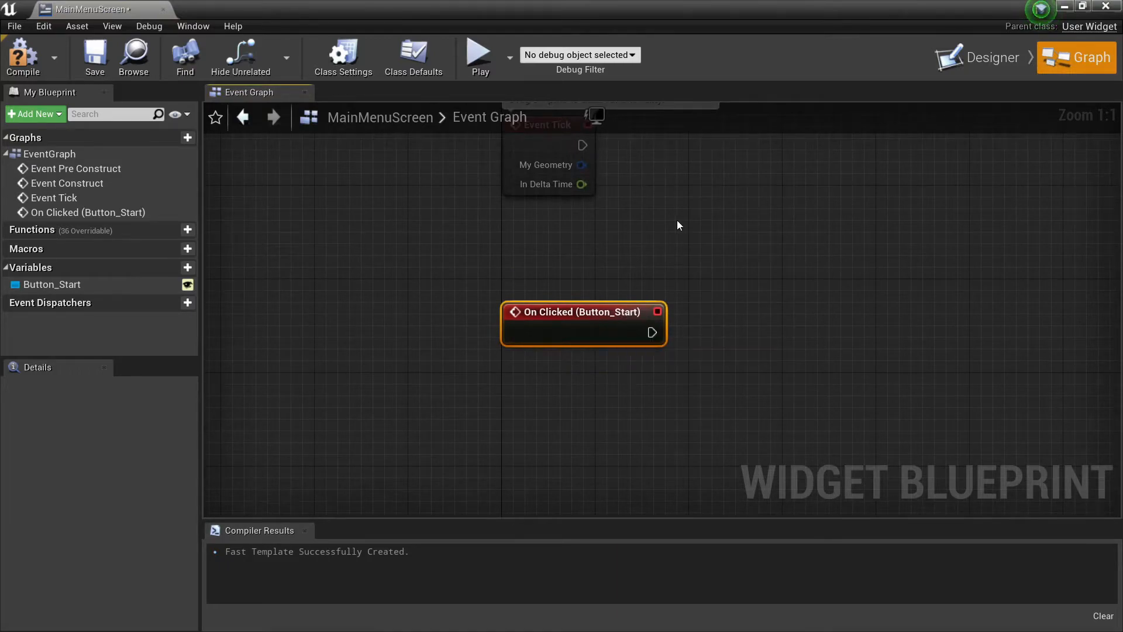
Add an Open Level node connected to the execution output of the On Clicked (Button_Start) event.
{"action": "left_click_drag", "start_coordinate": [547, 374], "coordinate": [648, 371]}
{"action": "type", "text": "ope"}
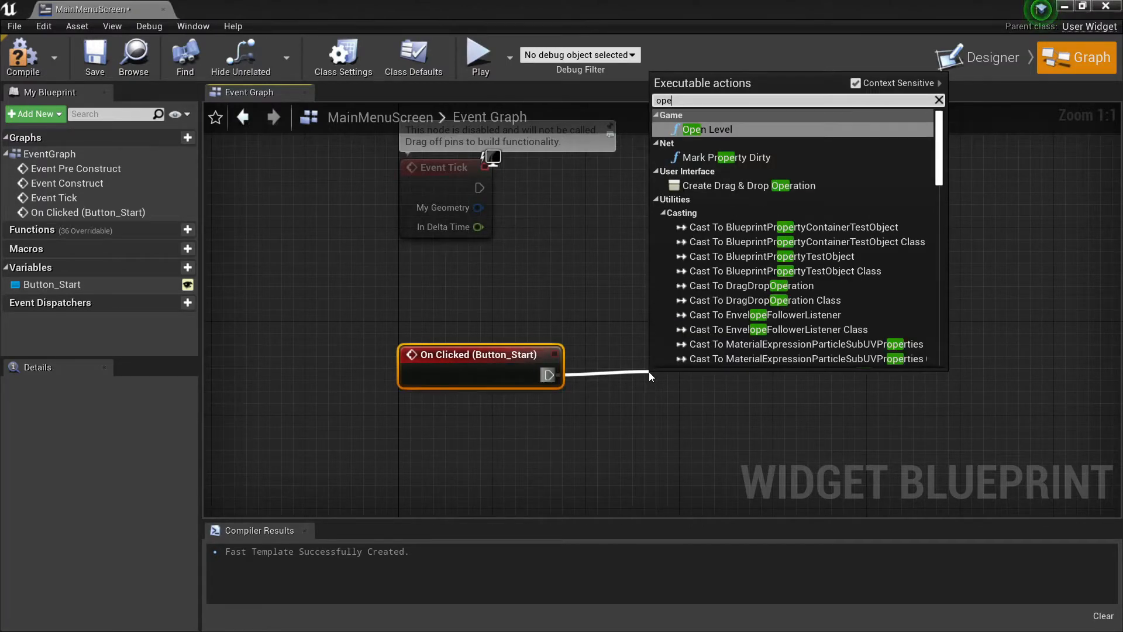
{"action": "type", "text": "n"}
{"action": "key", "text": "Return"}
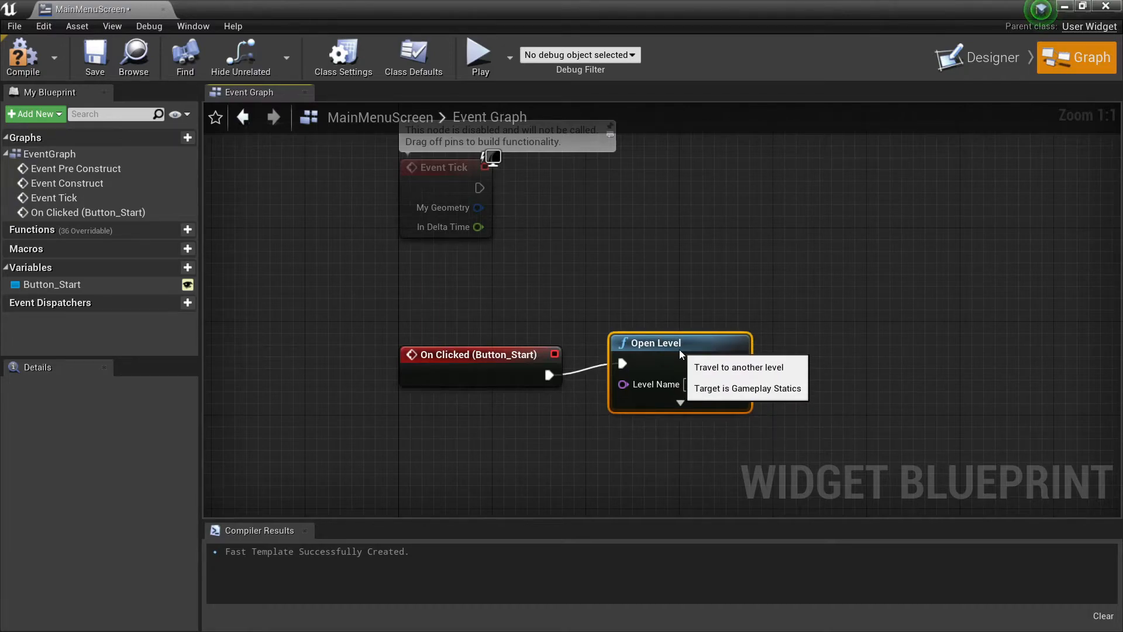
Set the Open Level node's Level Name to Level_1 and compile the widget blueprint.
{"action": "left_click", "coordinate": [705, 384]}
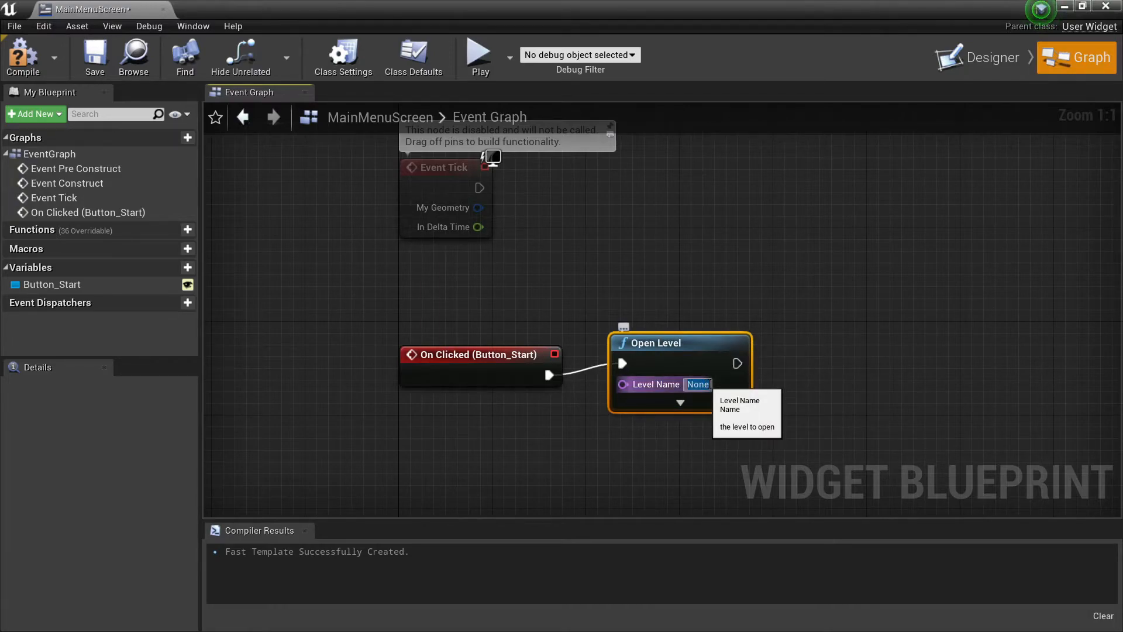
{"action": "type", "text": "Level"}
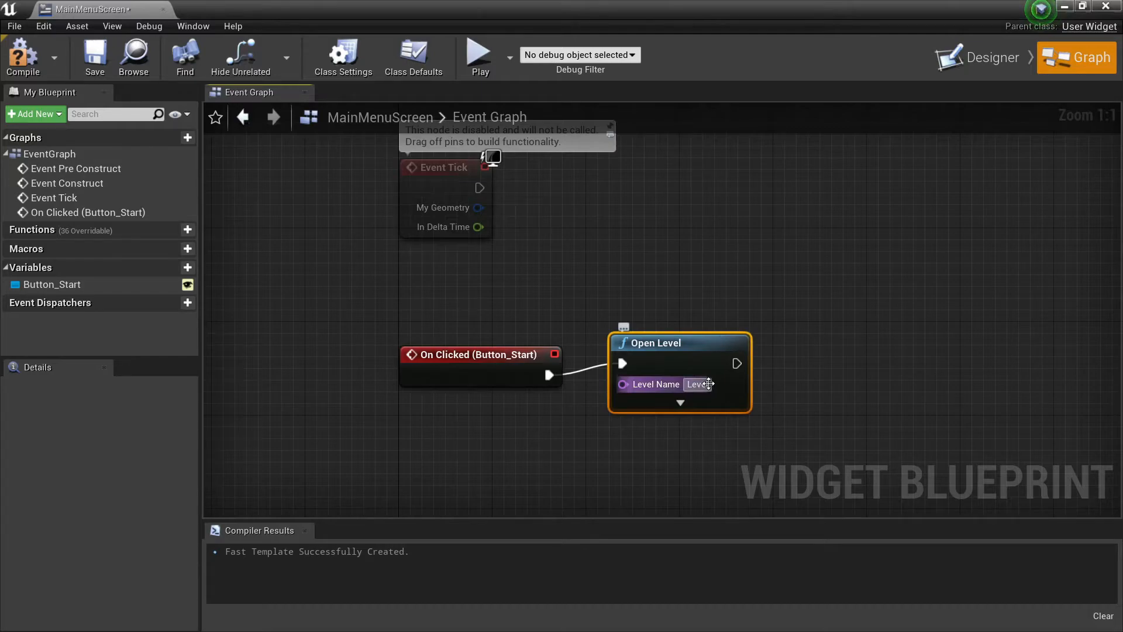
{"action": "type", "text": "_1"}
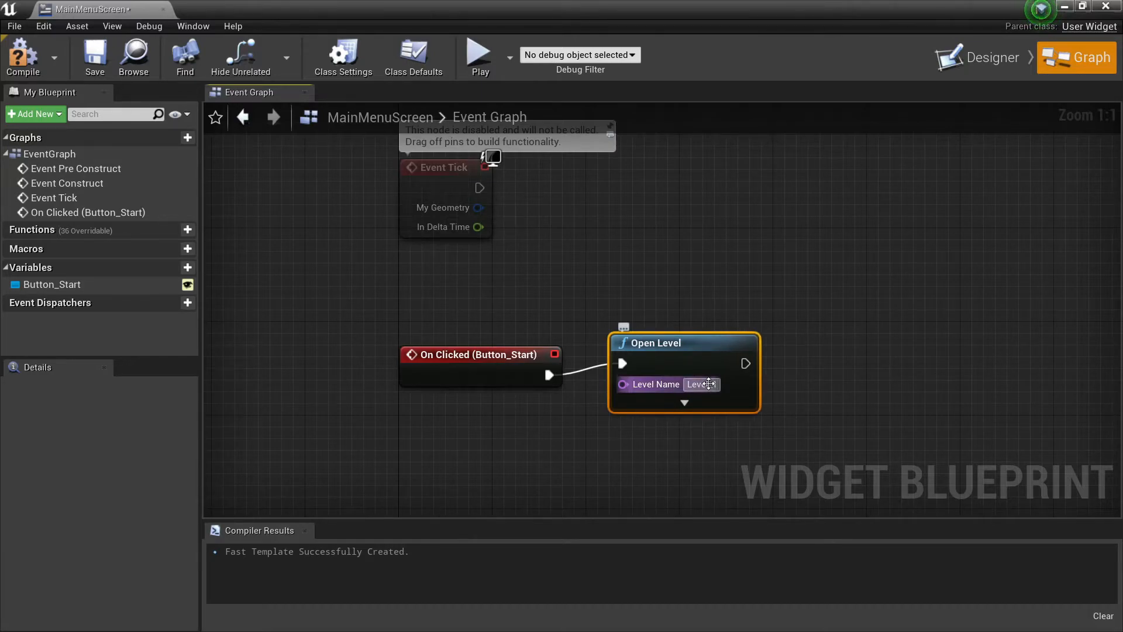
{"action": "left_click", "coordinate": [462, 309]}
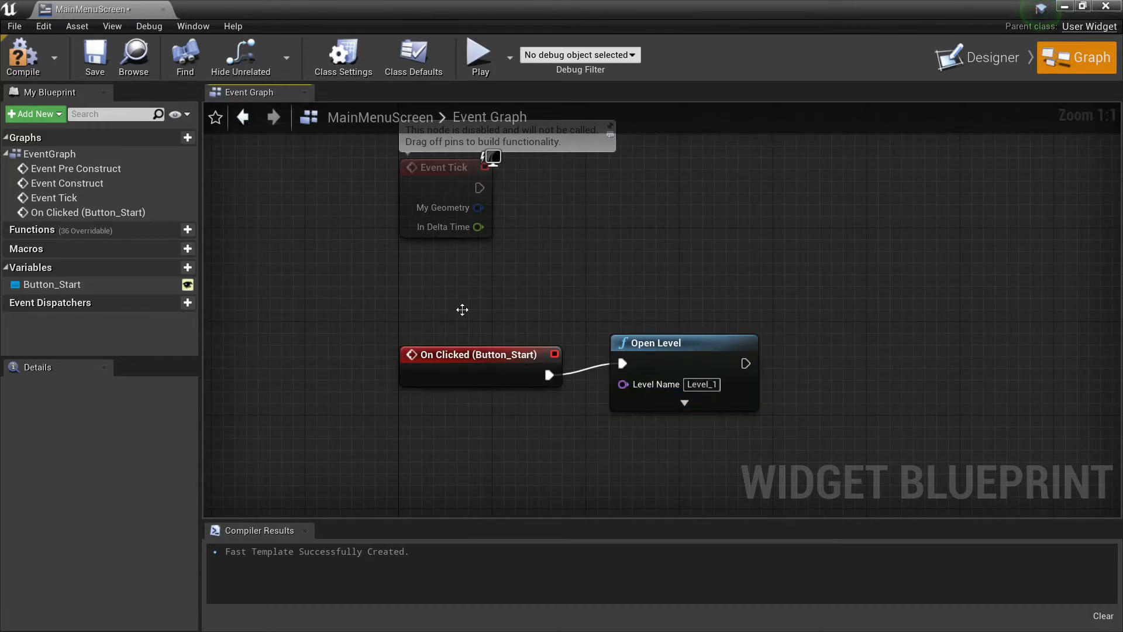
{"action": "left_click", "coordinate": [35, 55]}
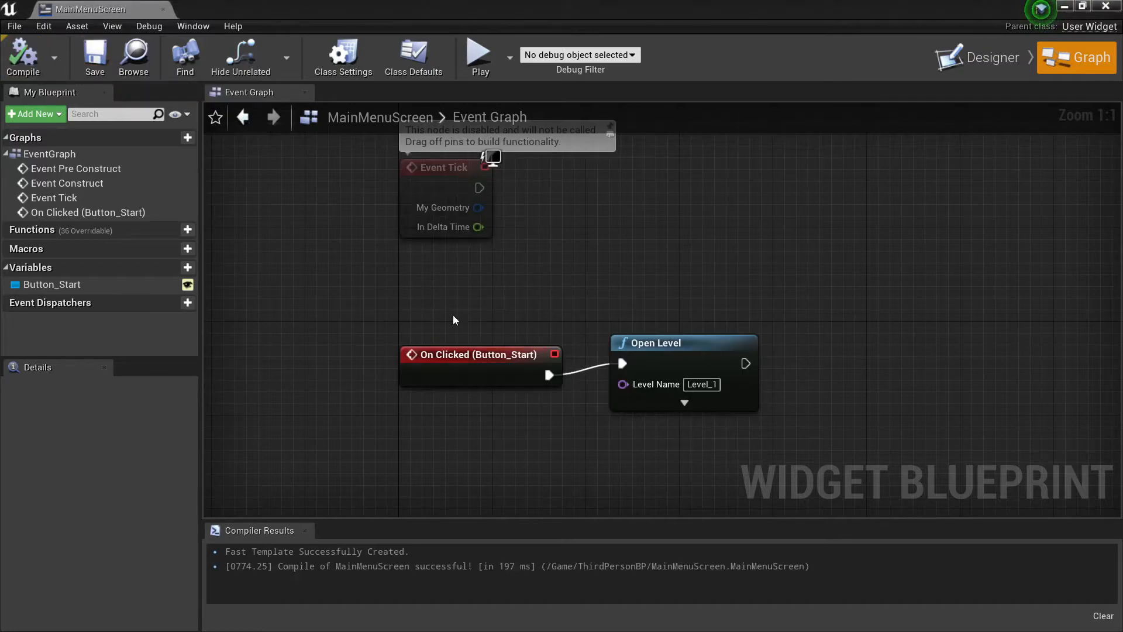
Return from the event graph to the MainMenuScreen widget's design layout.
{"action": "right_click_drag", "start_coordinate": [606, 350], "coordinate": [582, 297]}
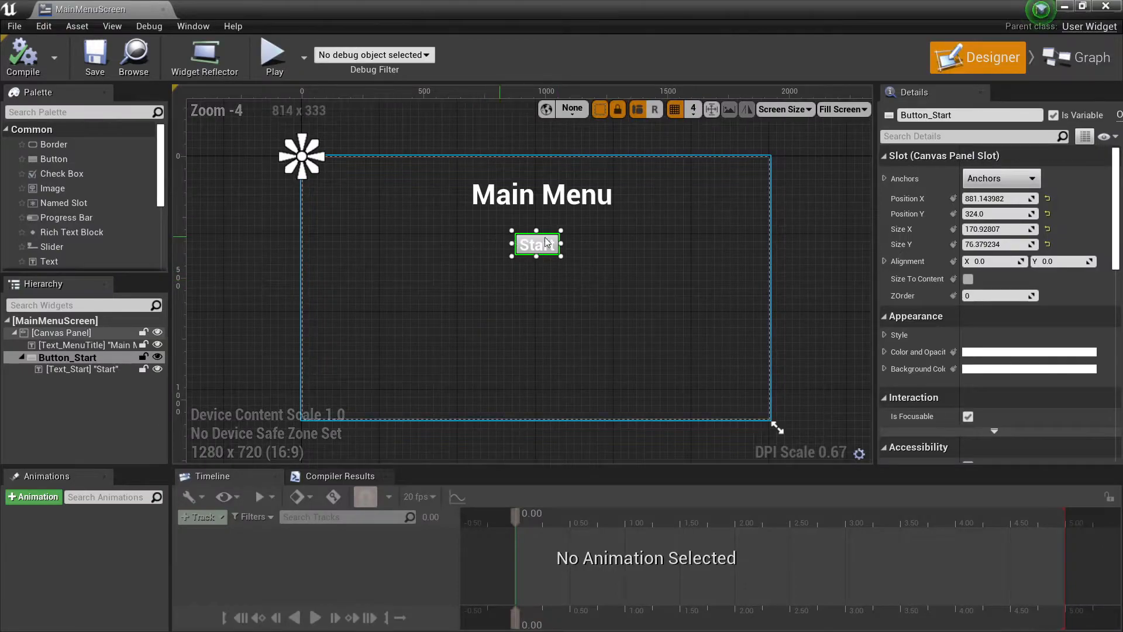
{"action": "scroll", "coordinate": [494, 264], "scroll_direction": "up", "scroll_amount": 4}
{"action": "scroll", "coordinate": [497, 261], "scroll_direction": "up", "scroll_amount": 1}
{"action": "right_click_drag", "start_coordinate": [516, 258], "coordinate": [462, 338]}
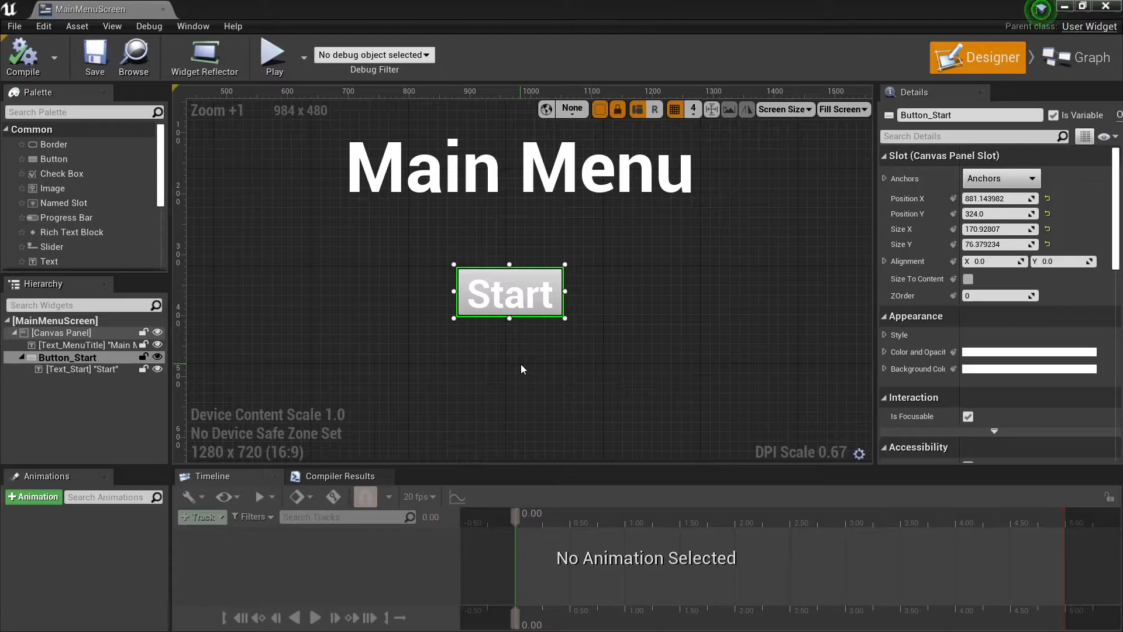
Duplicate Button_Start and place the copy directly below the original, at about X 880, Y 456.
{"action": "left_click", "coordinate": [86, 369]}
{"action": "left_click", "coordinate": [86, 359]}
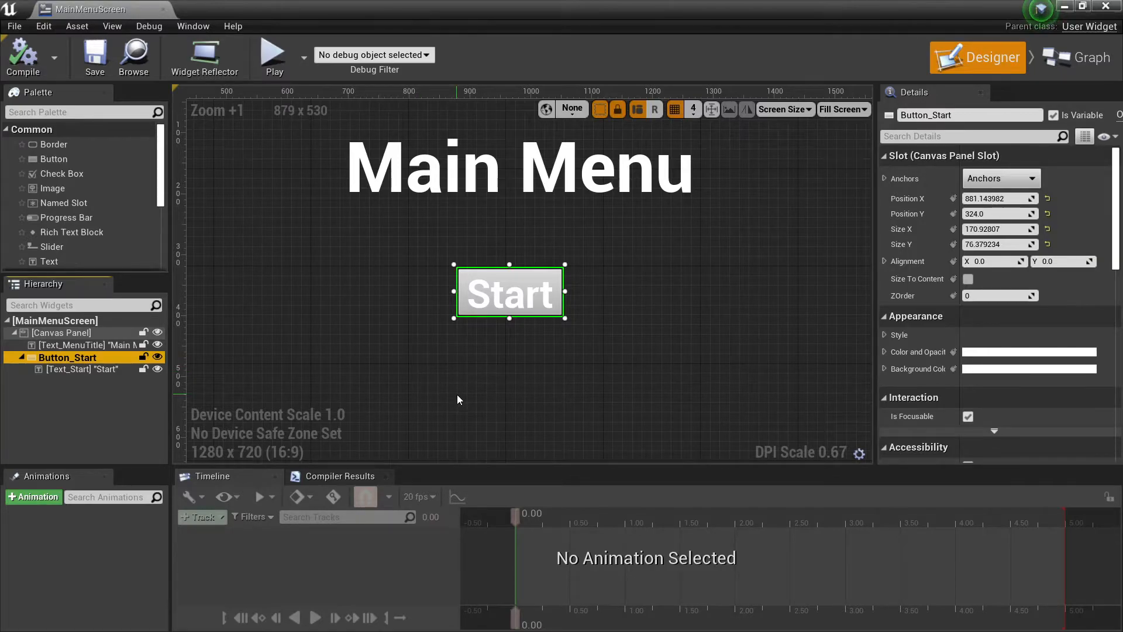
{"action": "key", "text": "ctrl+d"}
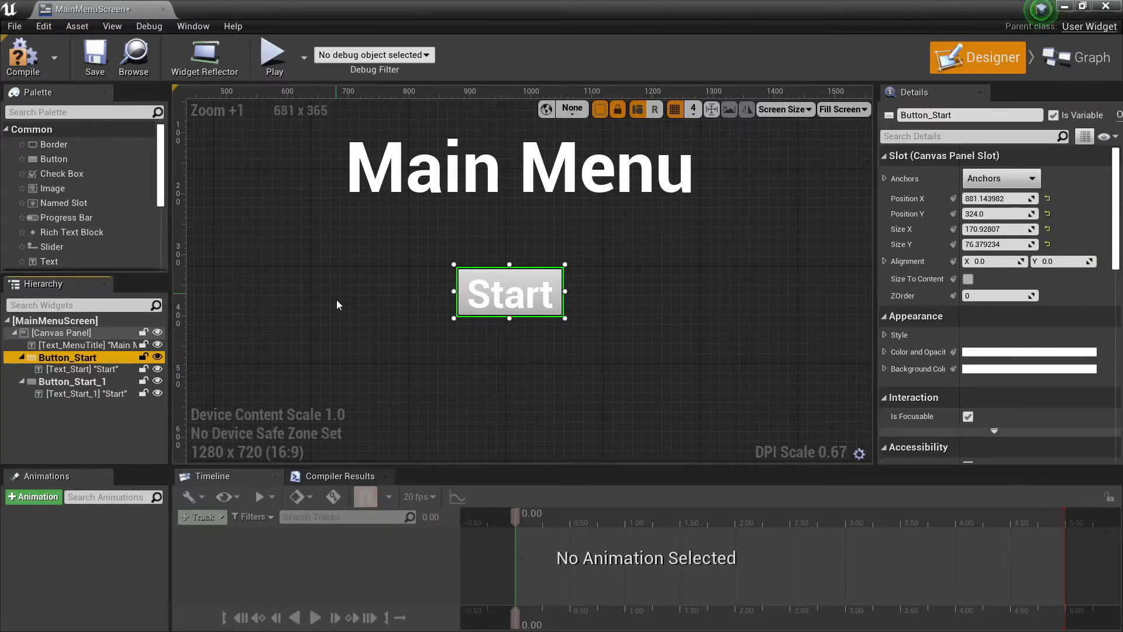
{"action": "scroll", "coordinate": [390, 314], "scroll_direction": "down", "scroll_amount": 2}
{"action": "right_click_drag", "start_coordinate": [390, 314], "coordinate": [574, 359]}
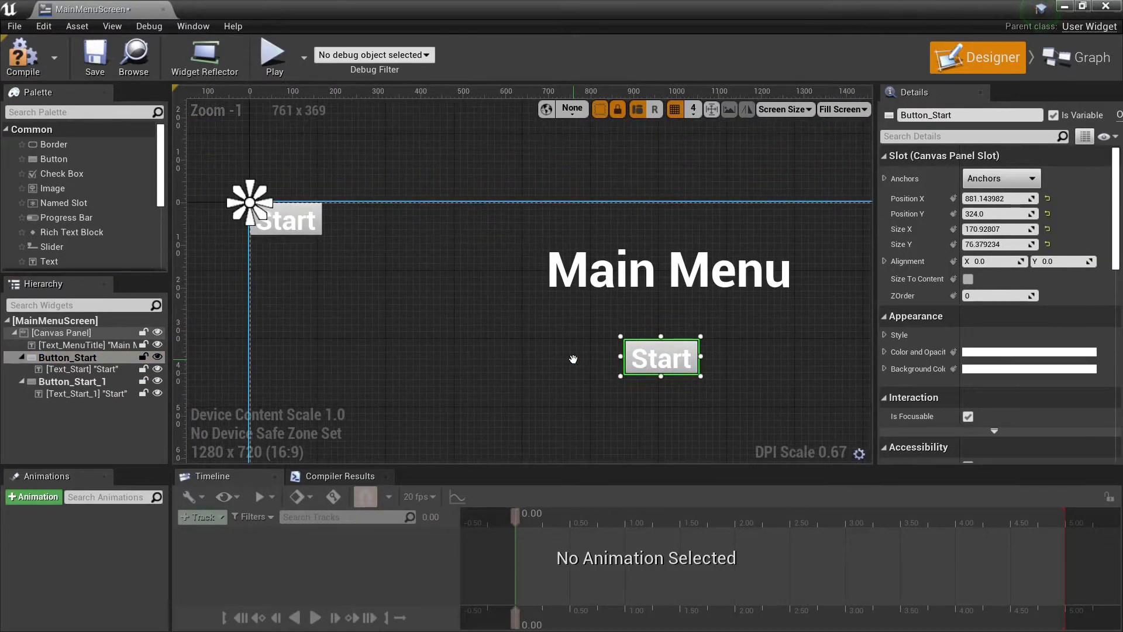
{"action": "left_click", "coordinate": [316, 216]}
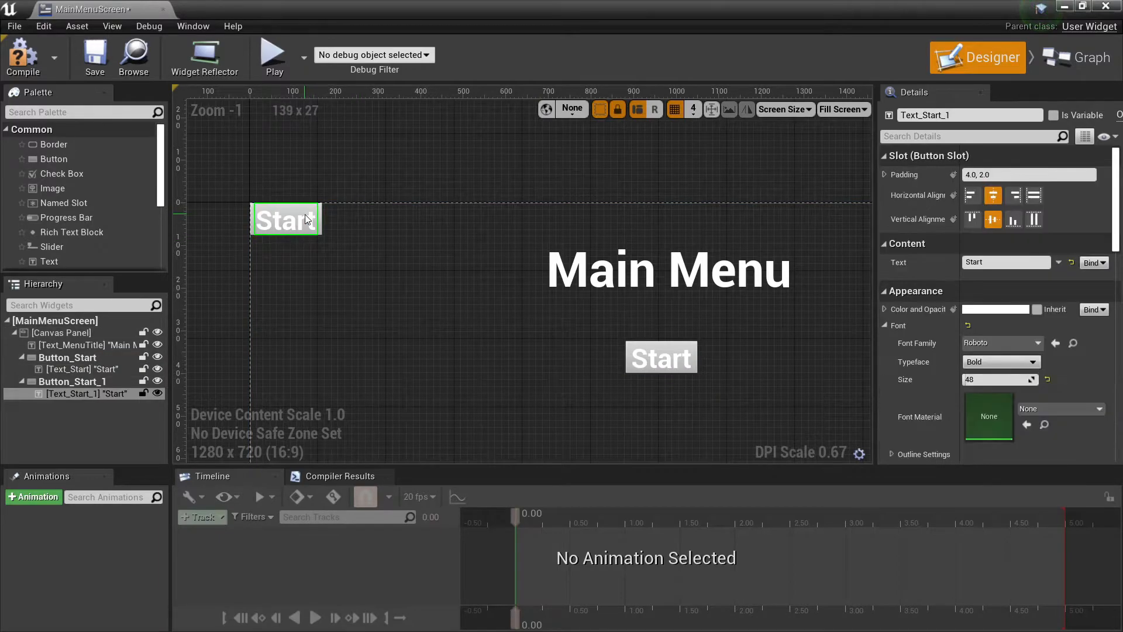
{"action": "left_click", "coordinate": [50, 381]}
{"action": "left_click_drag", "start_coordinate": [307, 216], "coordinate": [678, 404]}
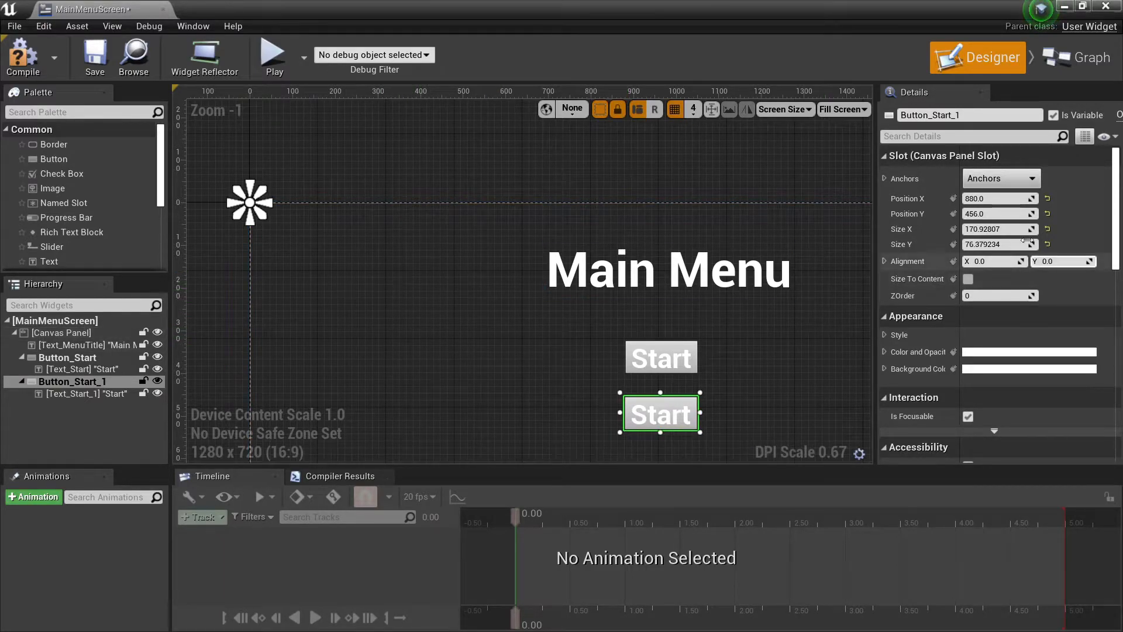
Anchor the duplicated Start button to the top center of the canvas panel.
{"action": "left_click", "coordinate": [1026, 177]}
{"action": "left_click", "coordinate": [996, 213]}
{"action": "right_click_drag", "start_coordinate": [718, 236], "coordinate": [588, 221]}
Rename the duplicated button widget as Button_Exit.
{"action": "left_click", "coordinate": [514, 399]}
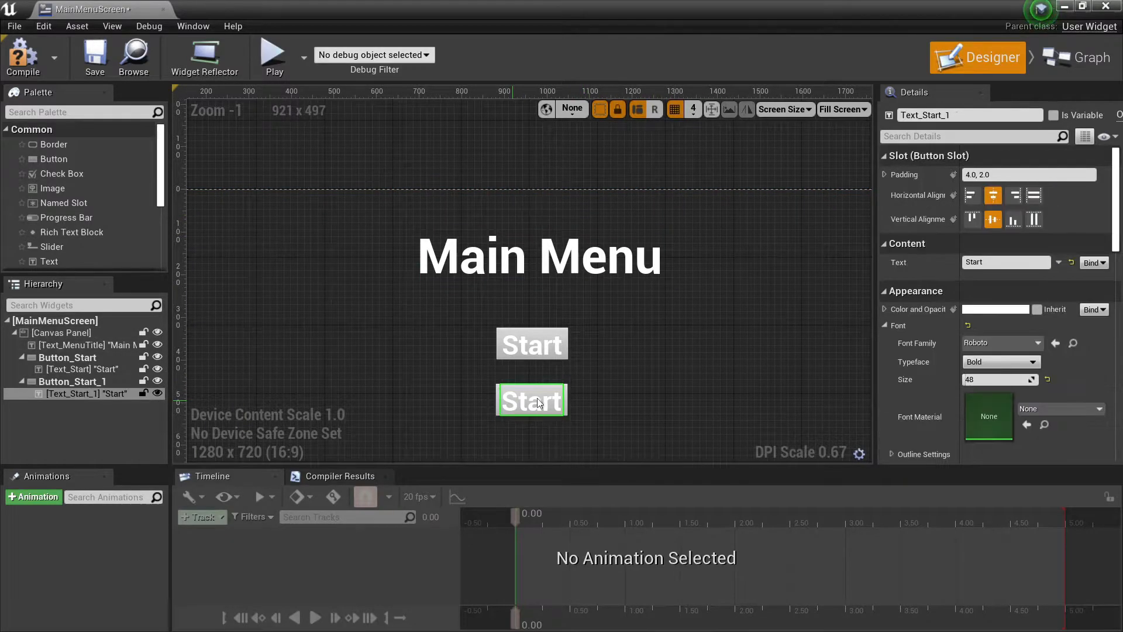
{"action": "left_click", "coordinate": [73, 383]}
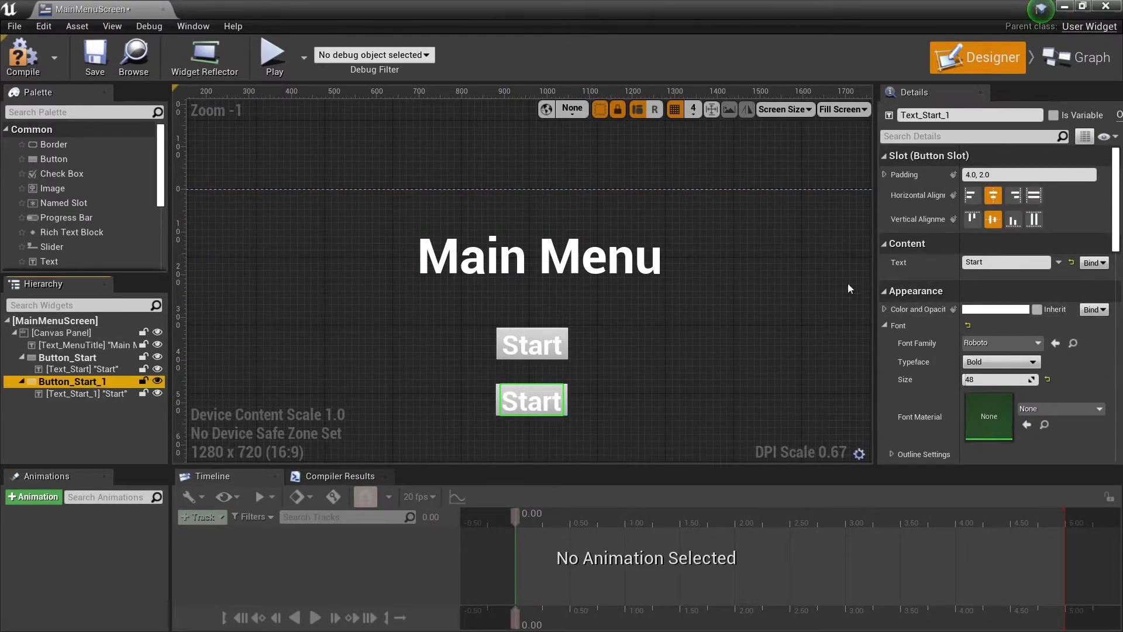
{"action": "left_click", "coordinate": [970, 116]}
{"action": "left_click", "coordinate": [970, 117]}
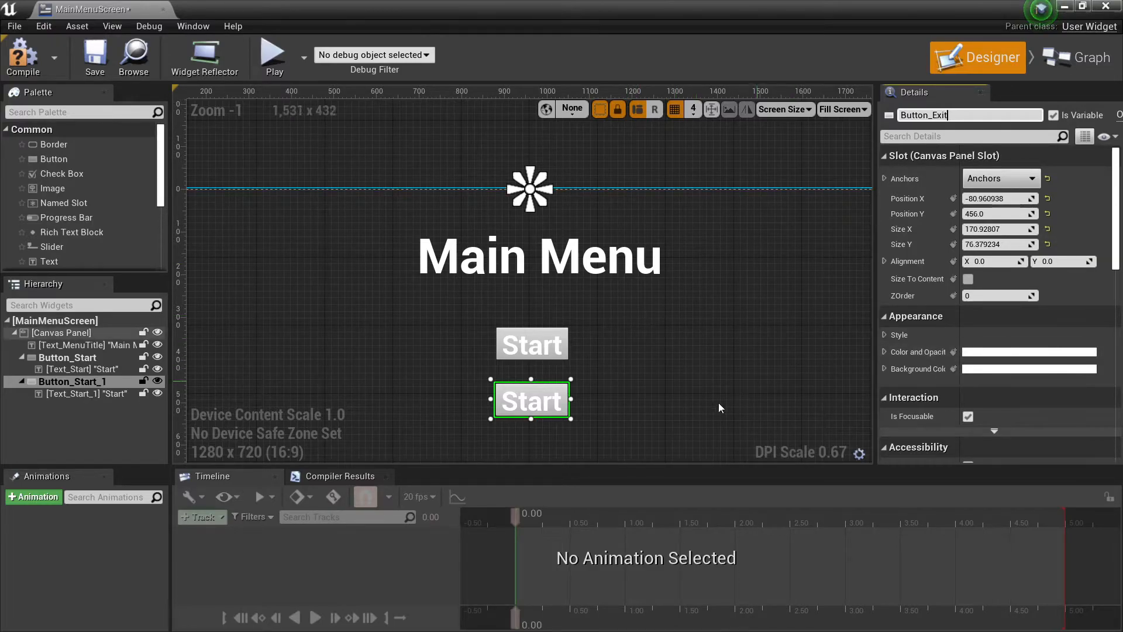
{"action": "left_click", "coordinate": [70, 382]}
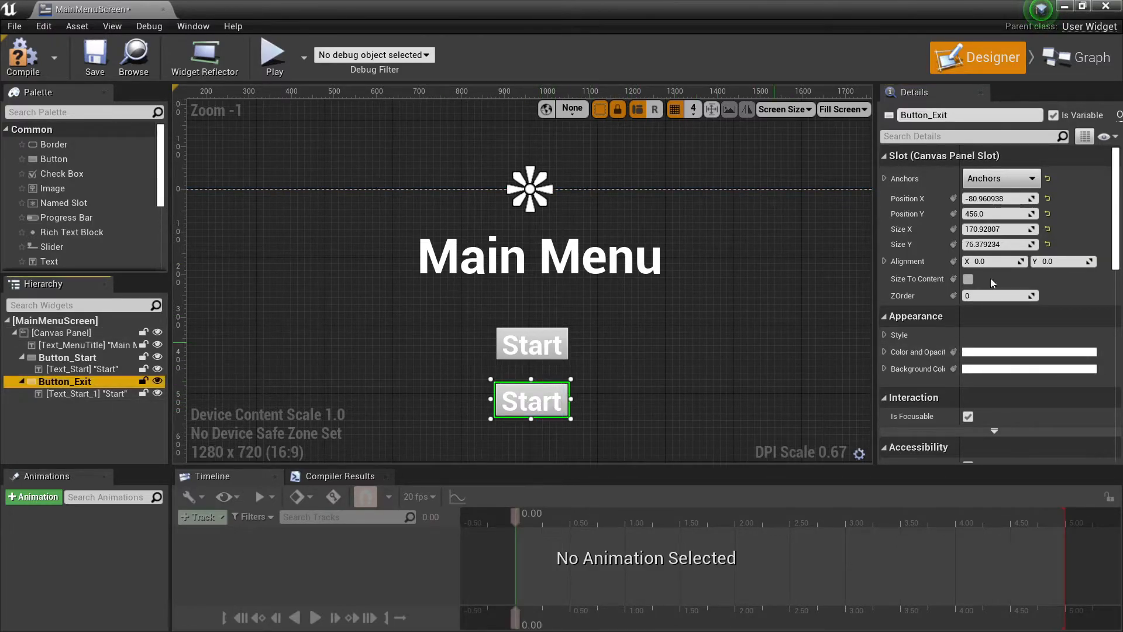
Rename the text widget inside Button_Exit as Text_Exit.
{"action": "left_click", "coordinate": [87, 394]}
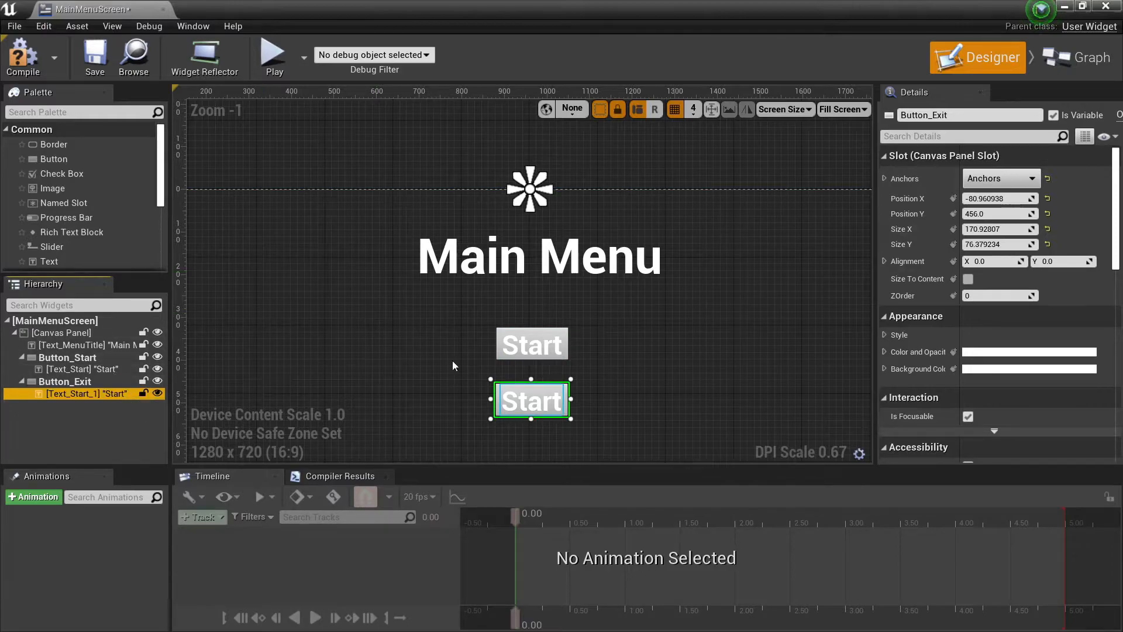
{"action": "left_click", "coordinate": [951, 115]}
{"action": "left_click_drag", "start_coordinate": [951, 115], "coordinate": [921, 115]}
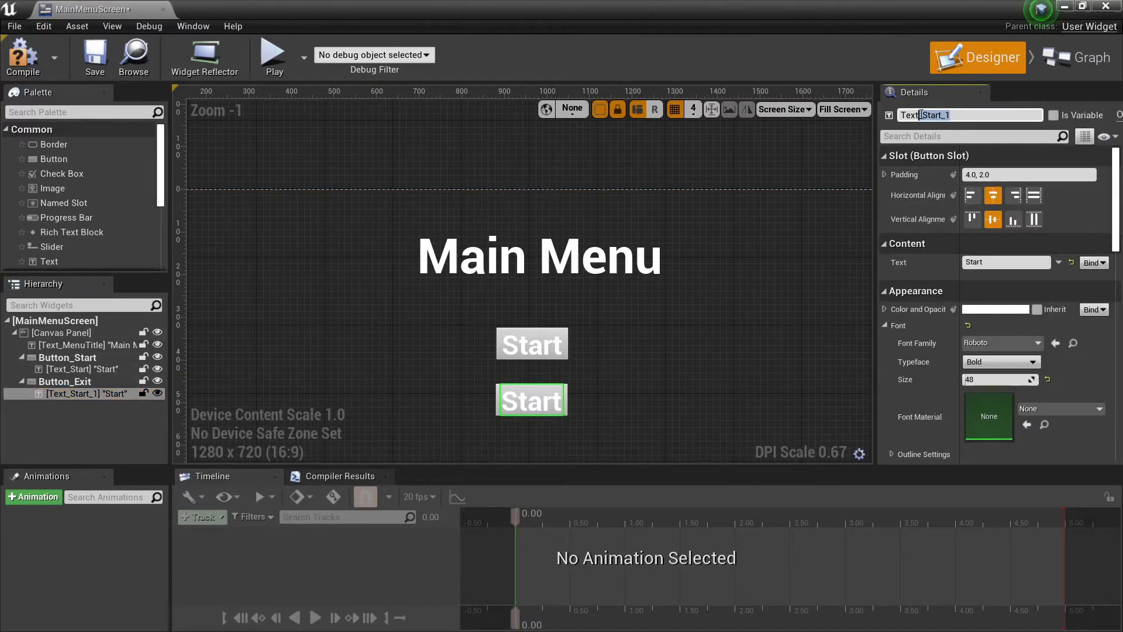
{"action": "type", "text": "Exi"}
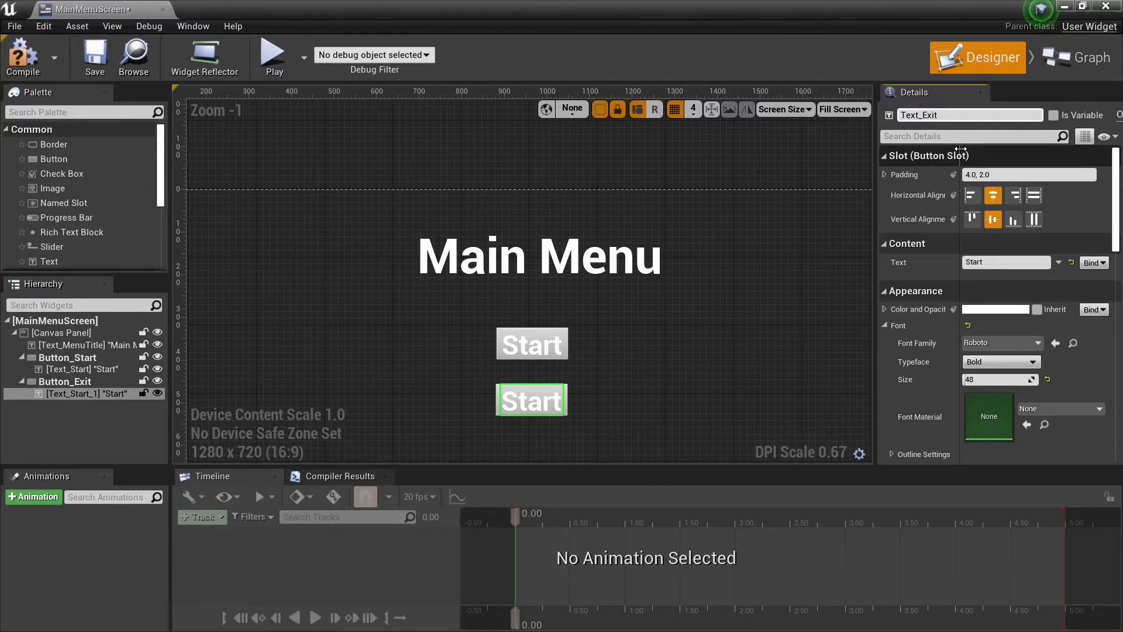
Set the displayed text of Text_Exit to Exit and compile the widget blueprint.
{"action": "left_click", "coordinate": [992, 243]}
{"action": "left_click", "coordinate": [890, 243]}
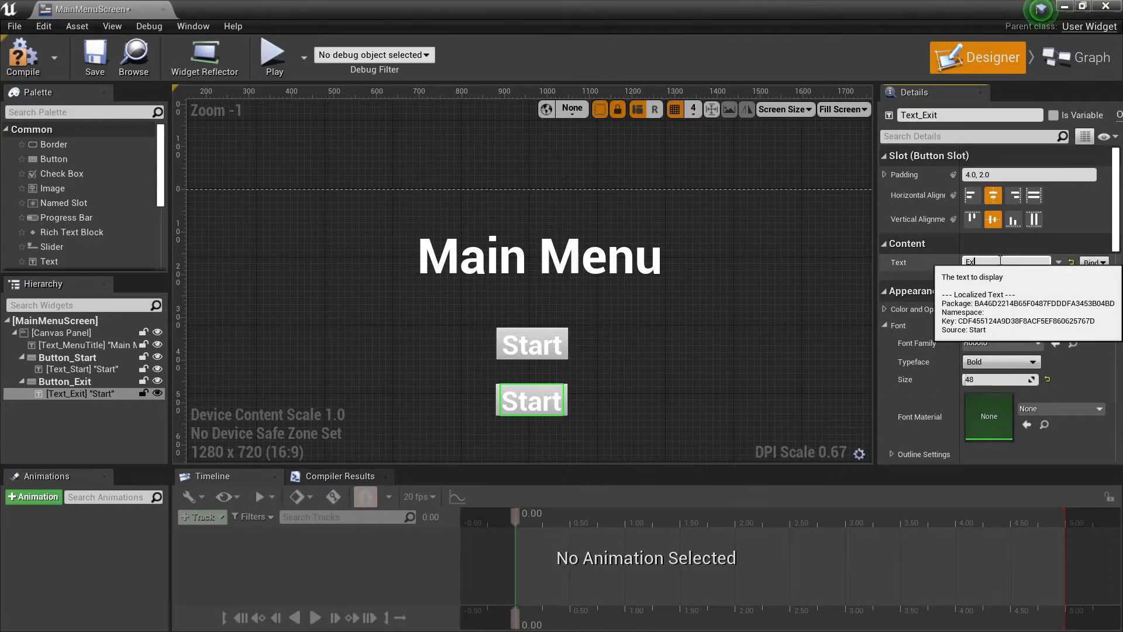
{"action": "left_click", "coordinate": [772, 361]}
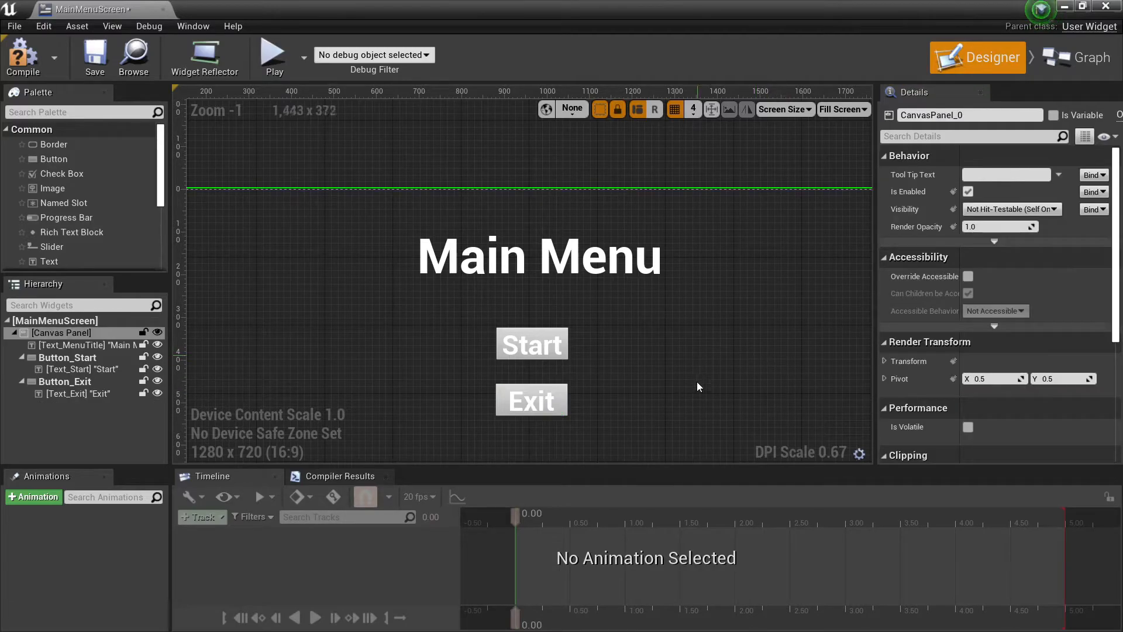
{"action": "left_click", "coordinate": [27, 55]}
Add an On Clicked event for Button_Exit to the widget's event graph.
{"action": "left_click", "coordinate": [43, 380]}
{"action": "scroll", "coordinate": [997, 304], "scroll_direction": "down", "scroll_amount": 5}
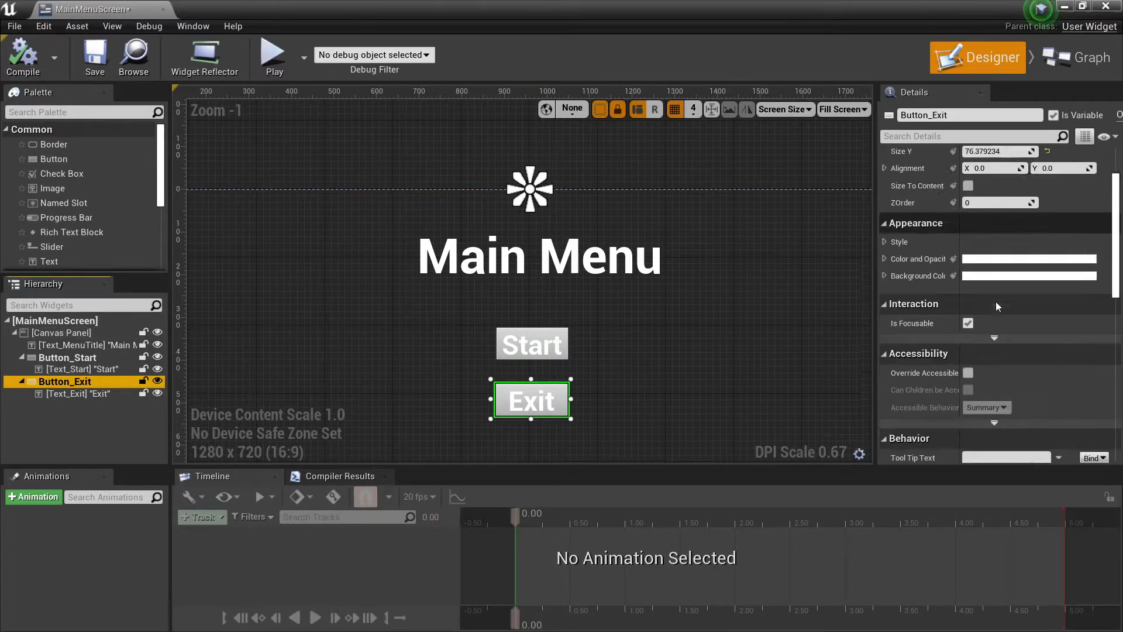
{"action": "scroll", "coordinate": [998, 319], "scroll_direction": "down", "scroll_amount": 10}
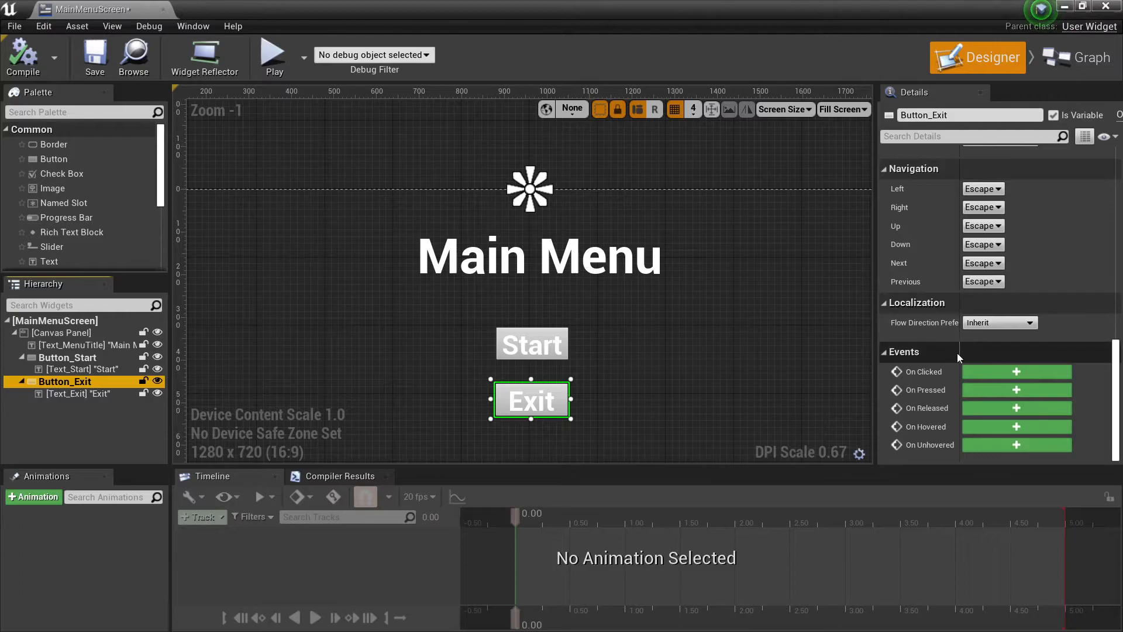
{"action": "left_click", "coordinate": [1008, 374]}
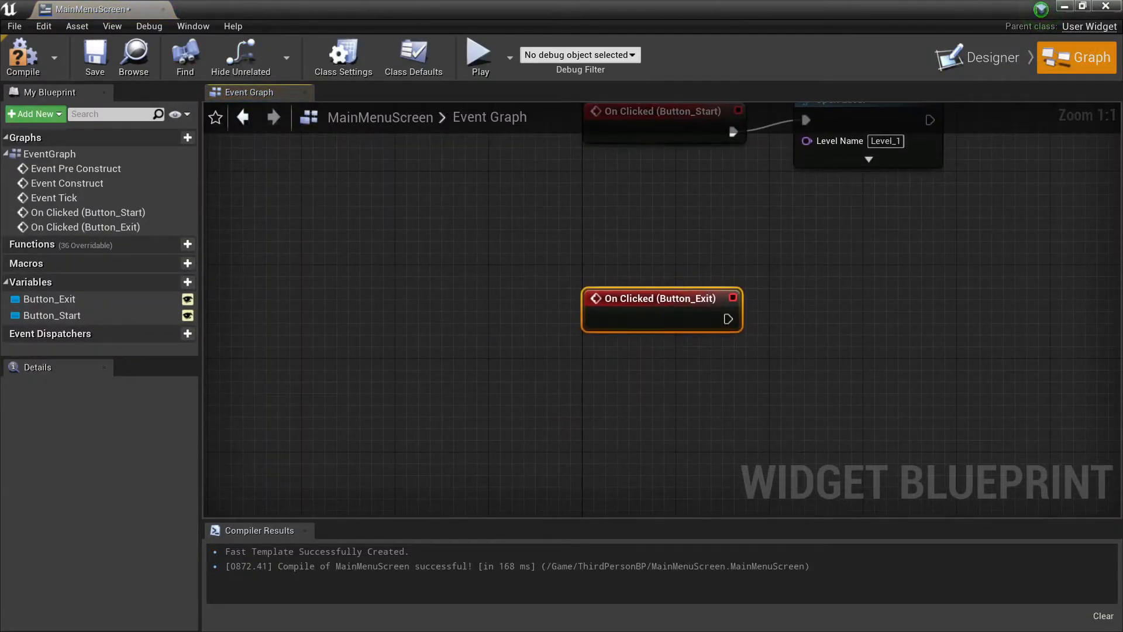
Add an Execute Console Command node connected to the On Clicked (Button_Exit) execution output and align it beside the event.
{"action": "right_click_drag", "start_coordinate": [757, 339], "coordinate": [500, 381]}
{"action": "left_click_drag", "start_coordinate": [466, 364], "coordinate": [584, 358]}
{"action": "type", "text": "execute"}
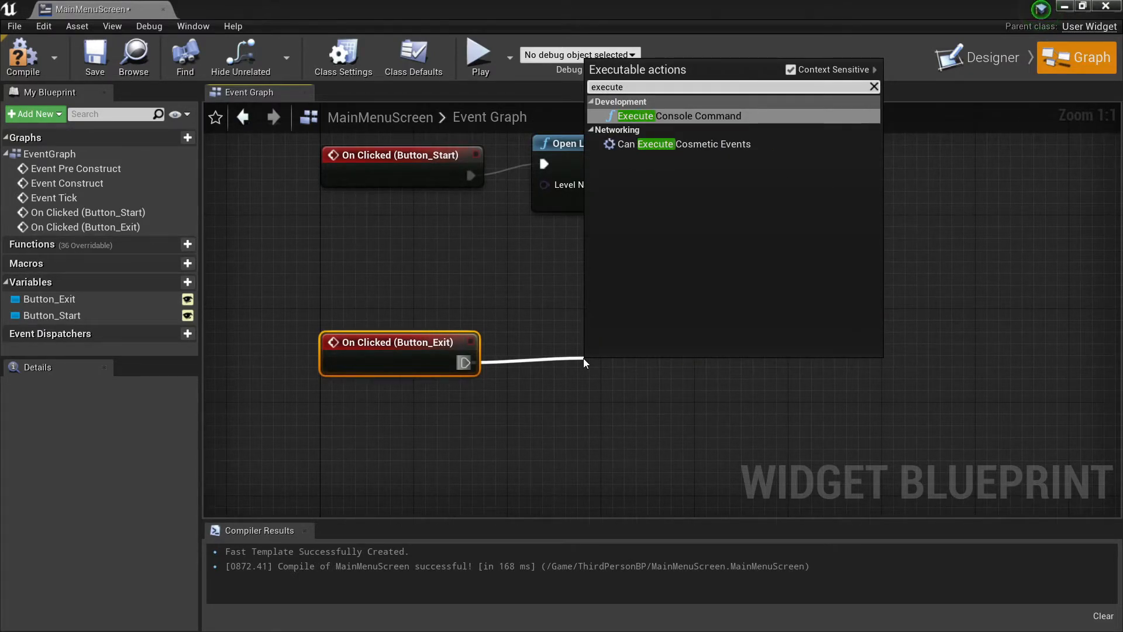
{"action": "key", "text": "Return"}
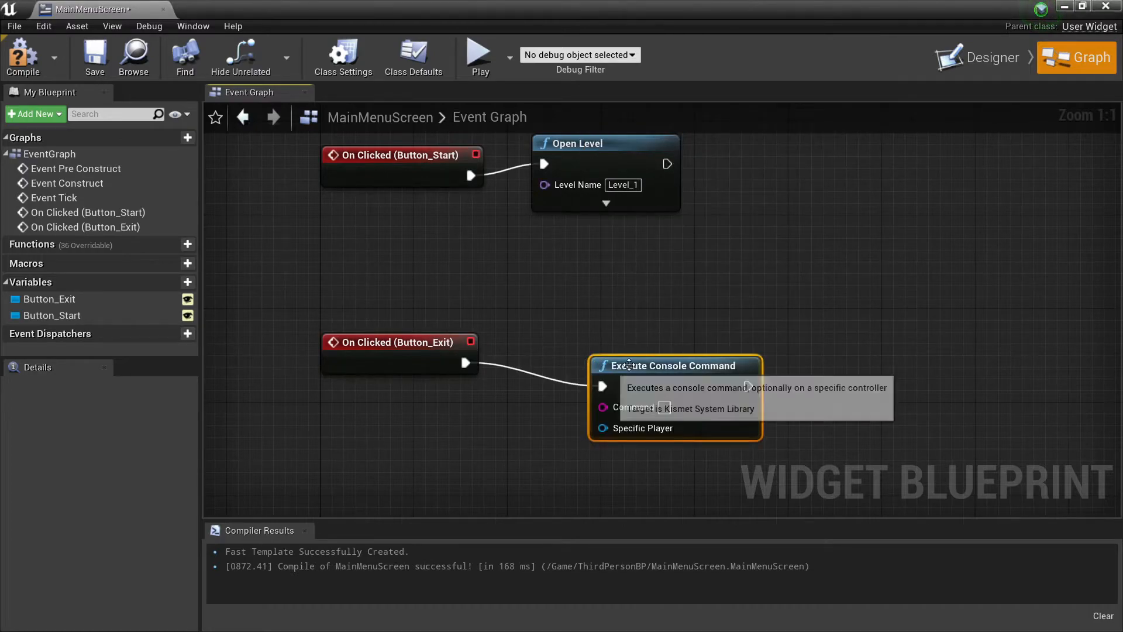
{"action": "left_click_drag", "start_coordinate": [576, 336], "coordinate": [565, 324]}
Set the Execute Console Command node's Command to Quit, and compile and save the widget blueprint.
{"action": "left_click", "coordinate": [606, 373]}
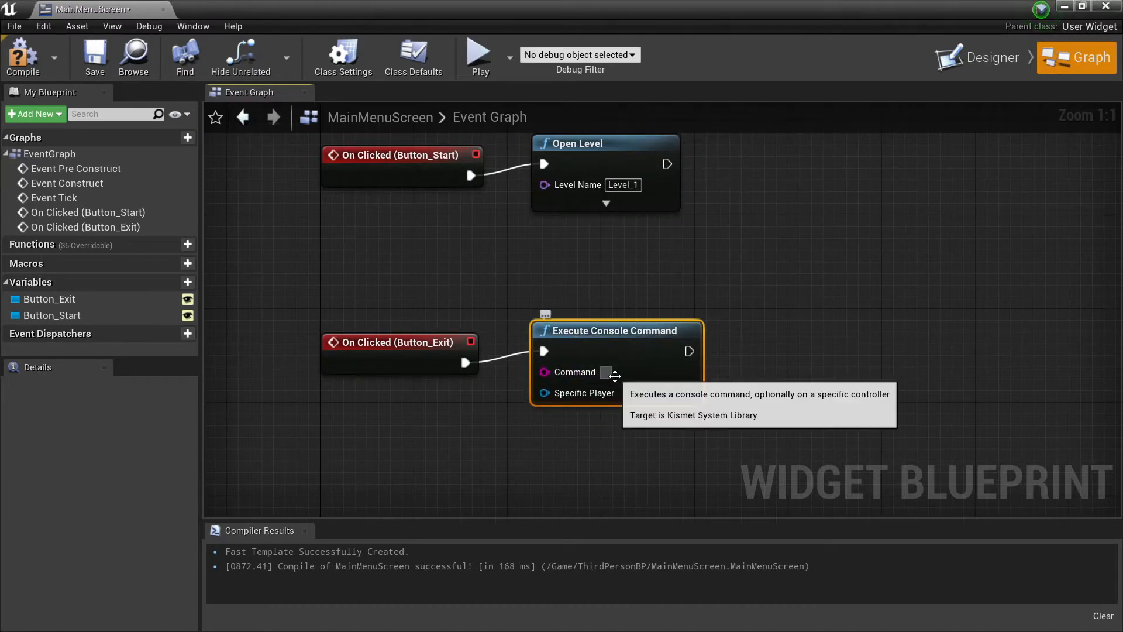
{"action": "type", "text": "quit"}
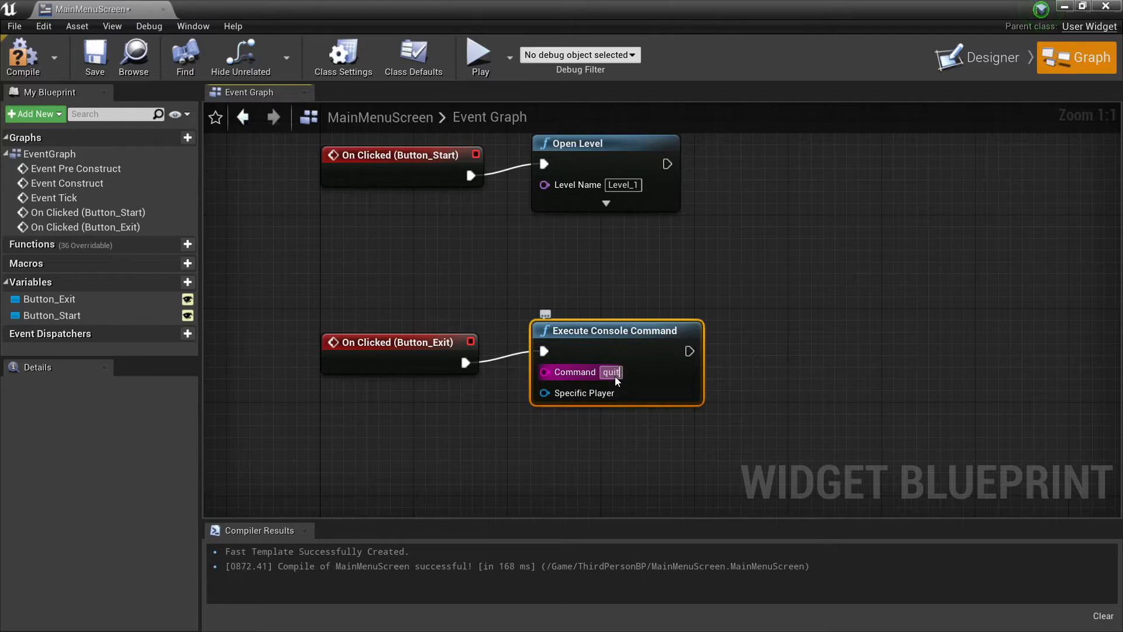
{"action": "key", "text": "BackSpace"}
{"action": "key", "text": "BackSpace"}
{"action": "key", "text": "BackSpace"}
{"action": "key", "text": "BackSpace"}
{"action": "type", "text": "Quit"}
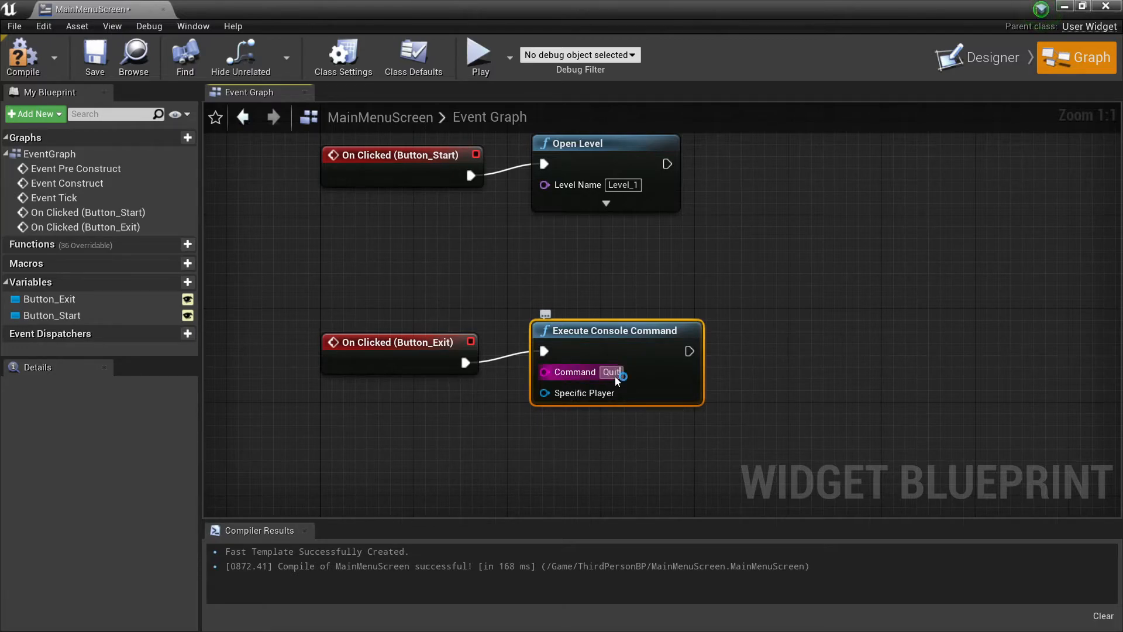
{"action": "key", "text": "Return"}
{"action": "left_click", "coordinate": [434, 266]}
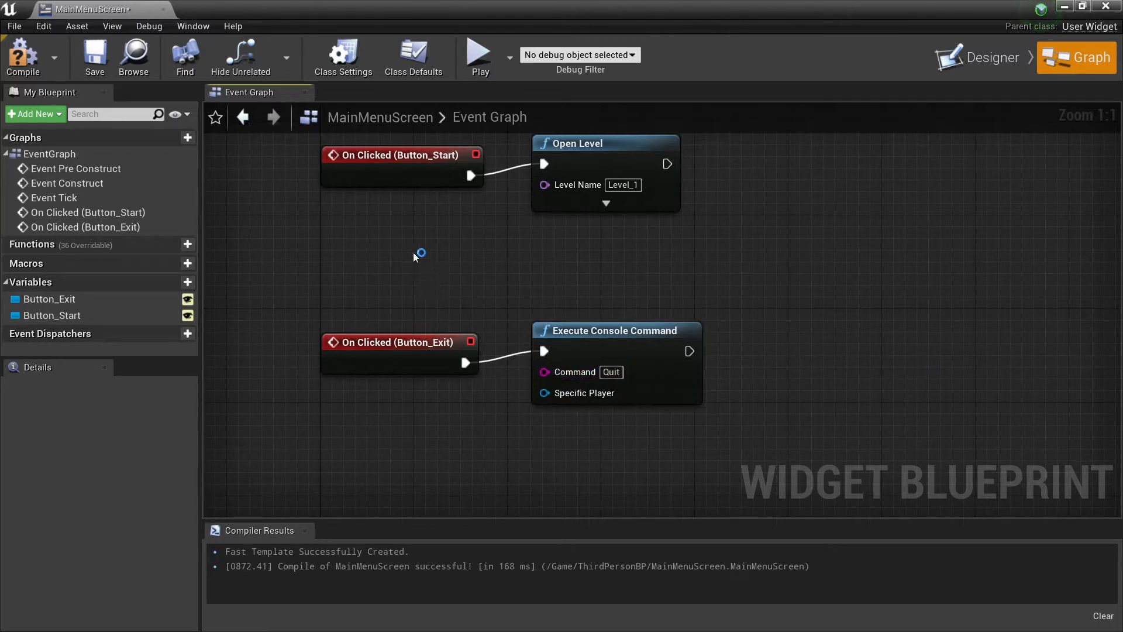
{"action": "left_click", "coordinate": [22, 55]}
{"action": "left_click", "coordinate": [95, 56]}
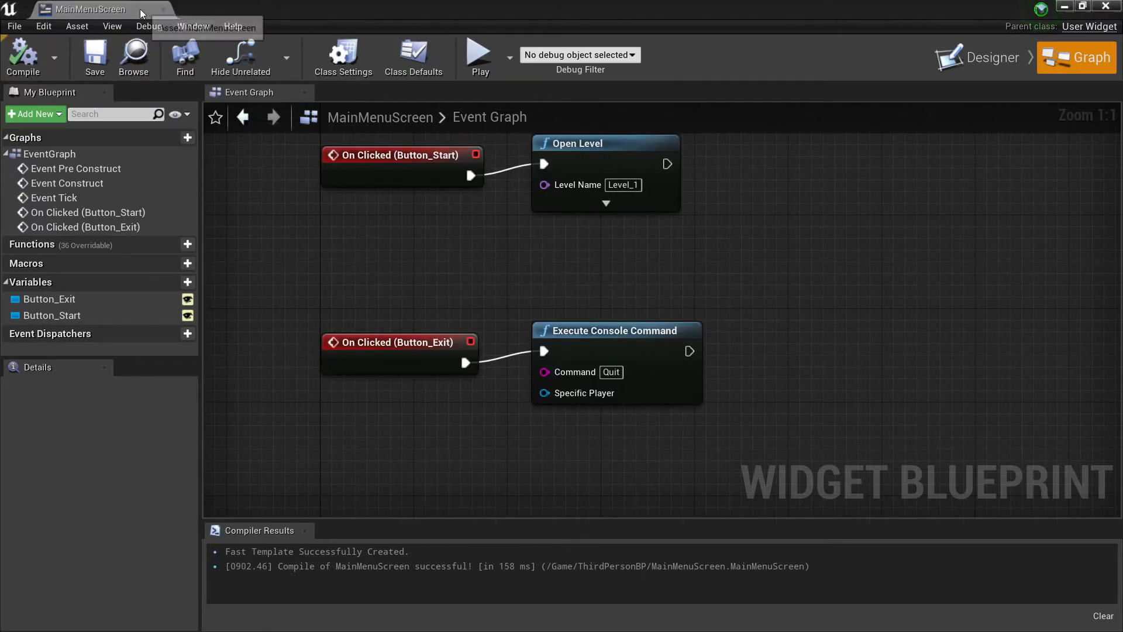
Return to the MainMenuScreen design layout to review it, and close the widget editor.
{"action": "right_click_drag", "start_coordinate": [493, 257], "coordinate": [480, 398]}
{"action": "scroll", "coordinate": [483, 369], "scroll_direction": "down", "scroll_amount": 3}
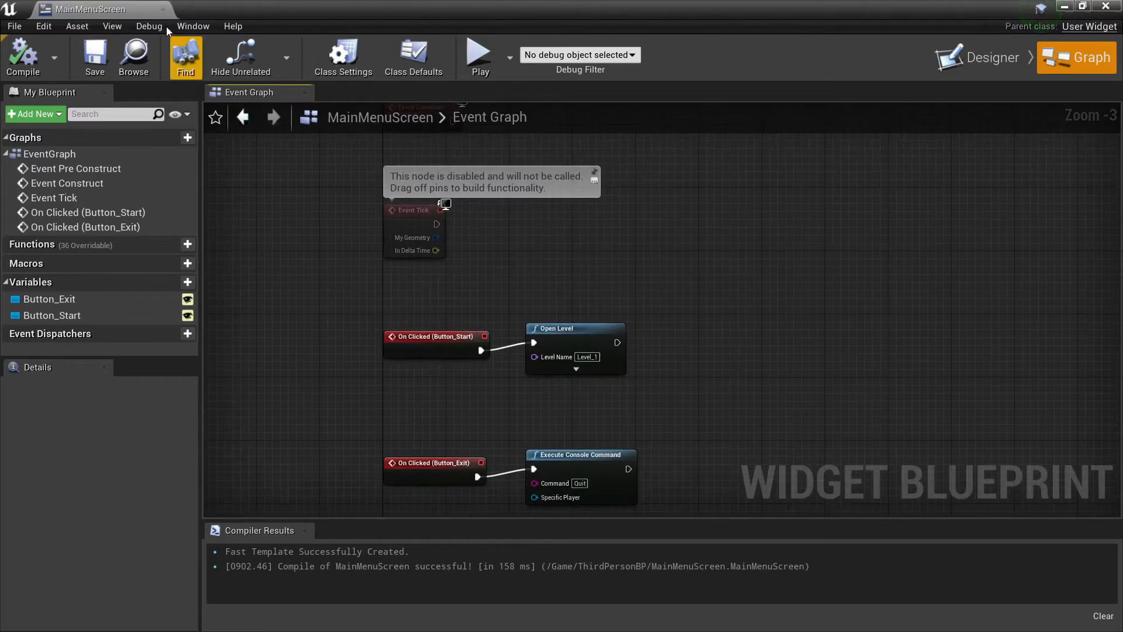
{"action": "left_click", "coordinate": [959, 56]}
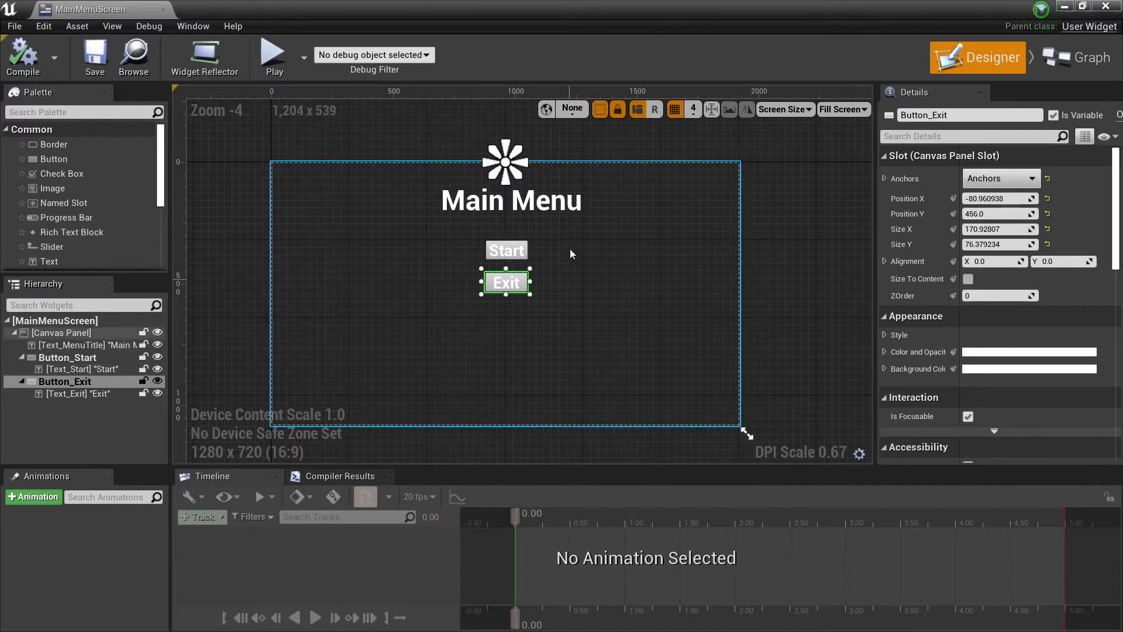
{"action": "left_click", "coordinate": [163, 9]}
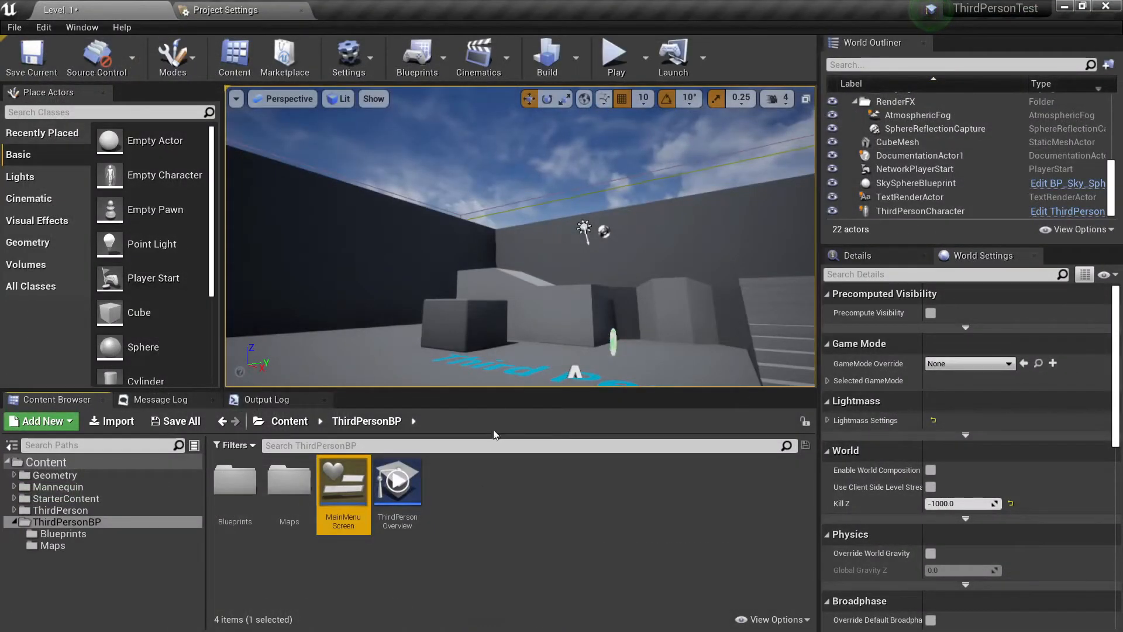
Open the Maps folder and create a new level from the Empty Level template, saving Level_1 and its built data.
{"action": "double_click", "coordinate": [289, 483]}
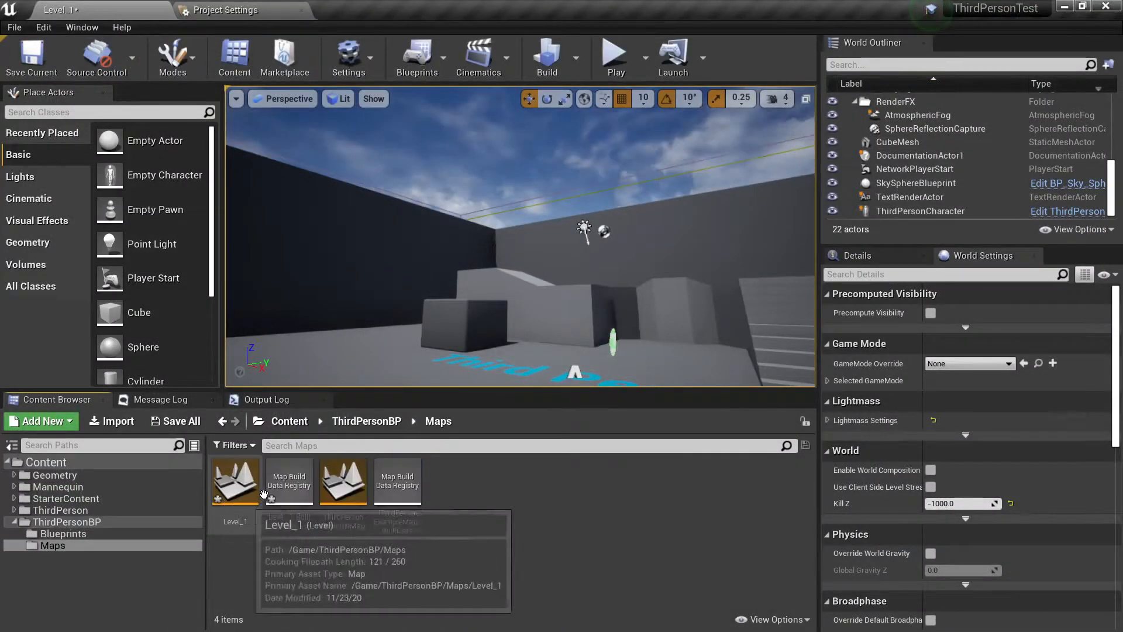
{"action": "right_click", "coordinate": [431, 478]}
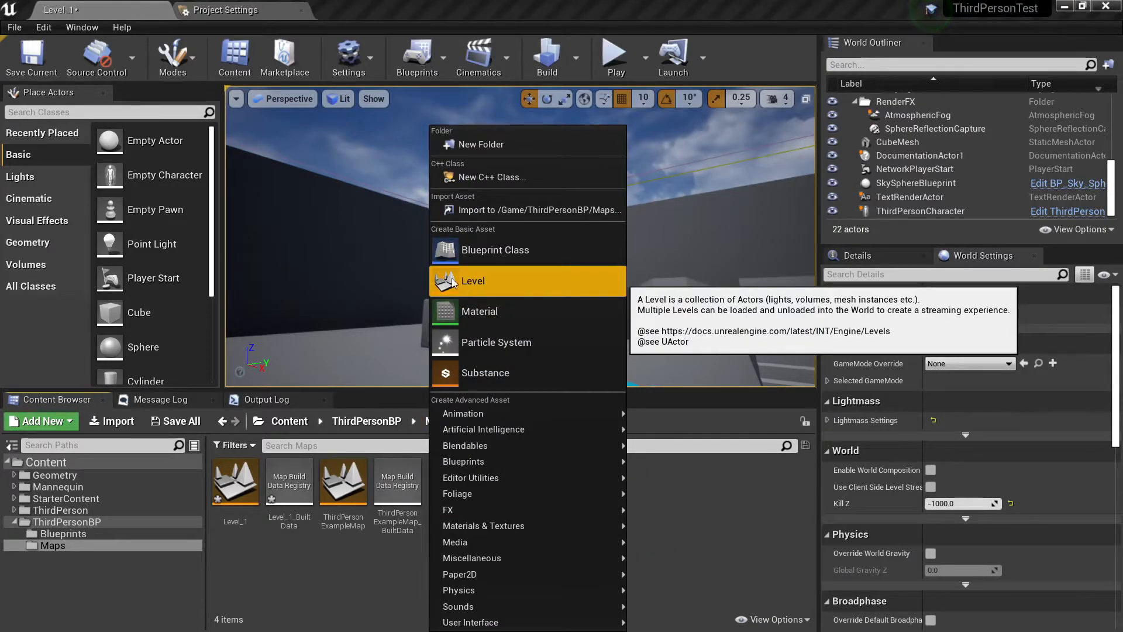
{"action": "left_click", "coordinate": [12, 27]}
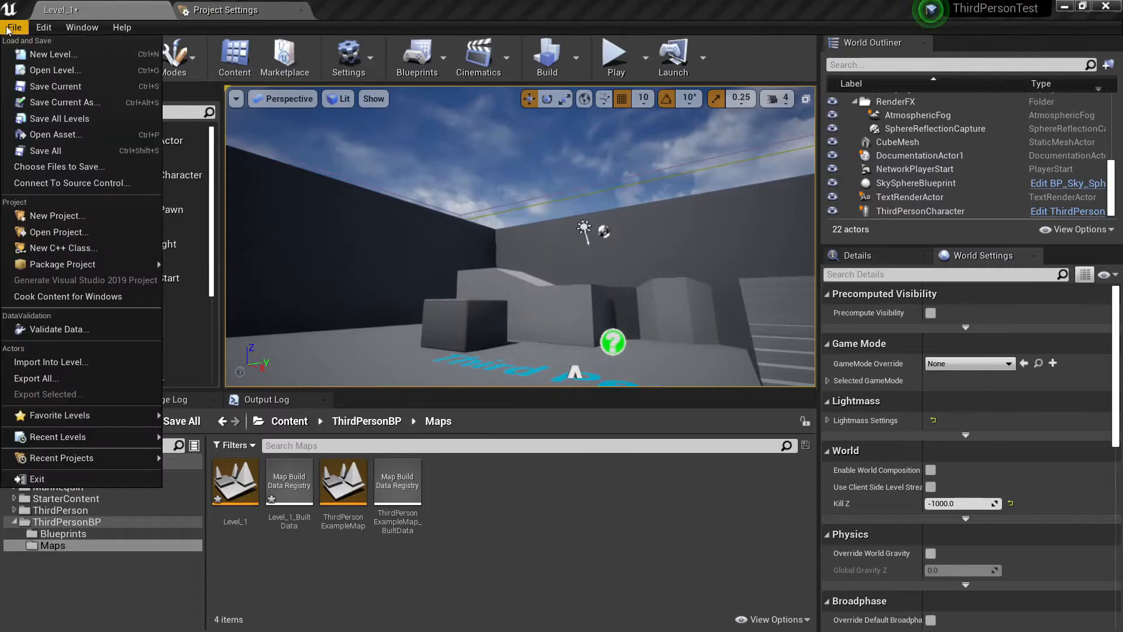
{"action": "left_click", "coordinate": [67, 58]}
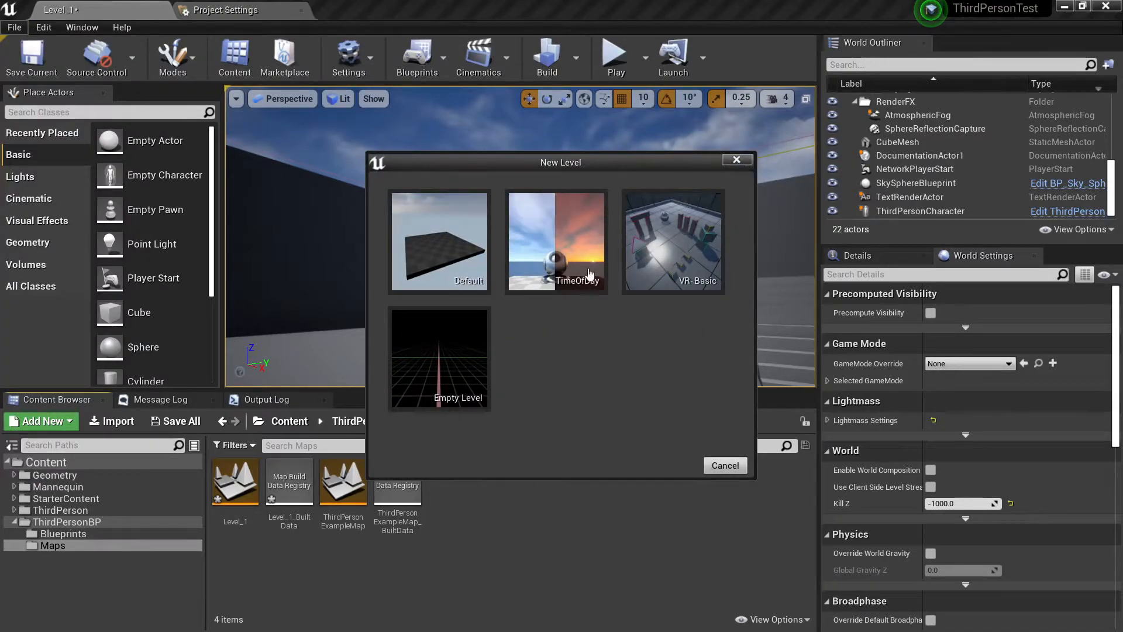
{"action": "left_click", "coordinate": [422, 364]}
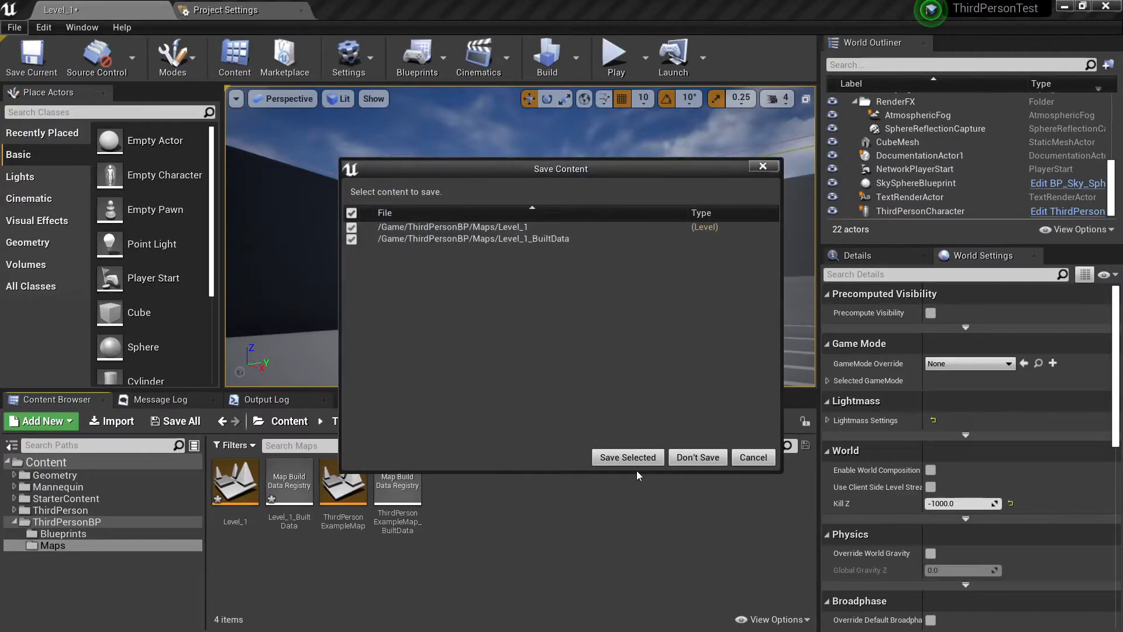
{"action": "left_click", "coordinate": [627, 458]}
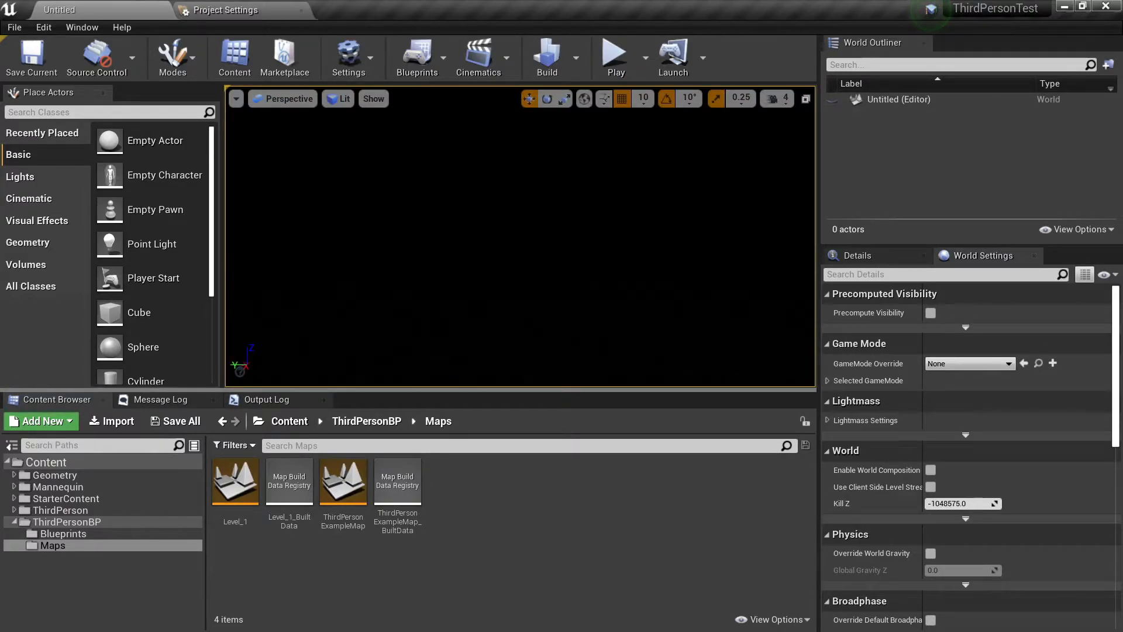
Save the empty level as MainMenu in the ThirdPersonBP/Maps folder.
{"action": "right_click_drag", "start_coordinate": [521, 246], "coordinate": [409, 217]}
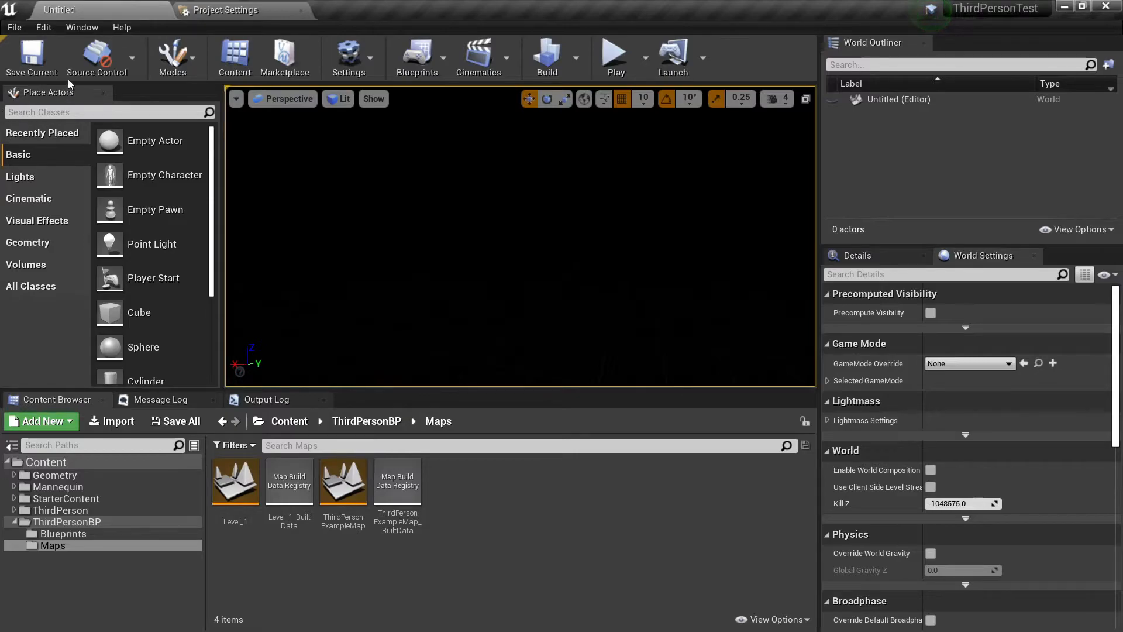
{"action": "left_click", "coordinate": [14, 27]}
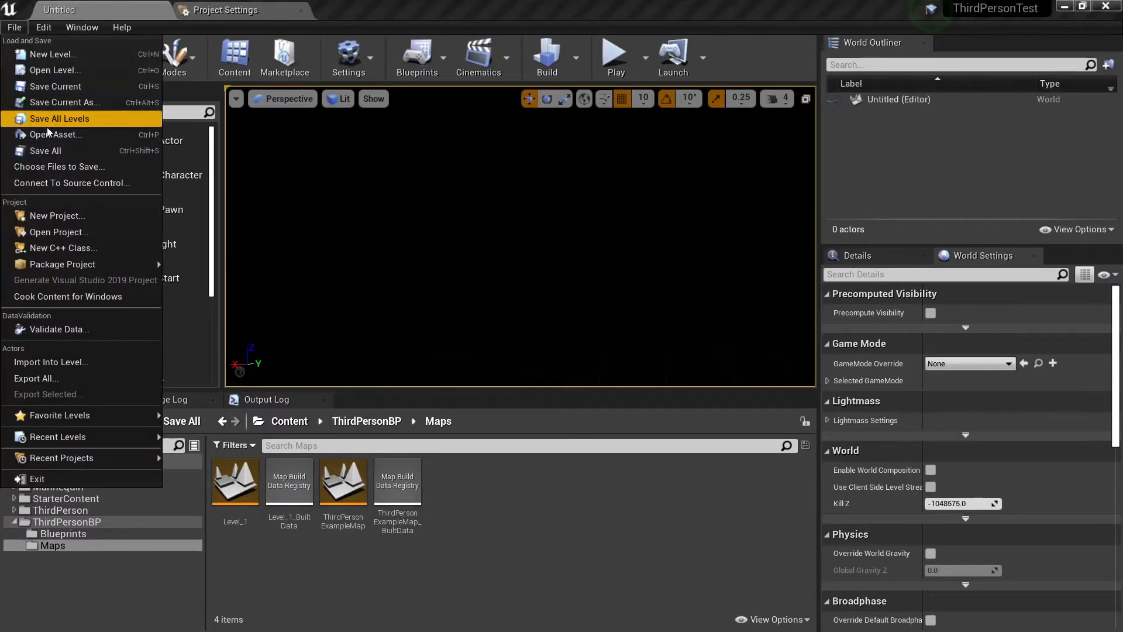
{"action": "left_click", "coordinate": [65, 100]}
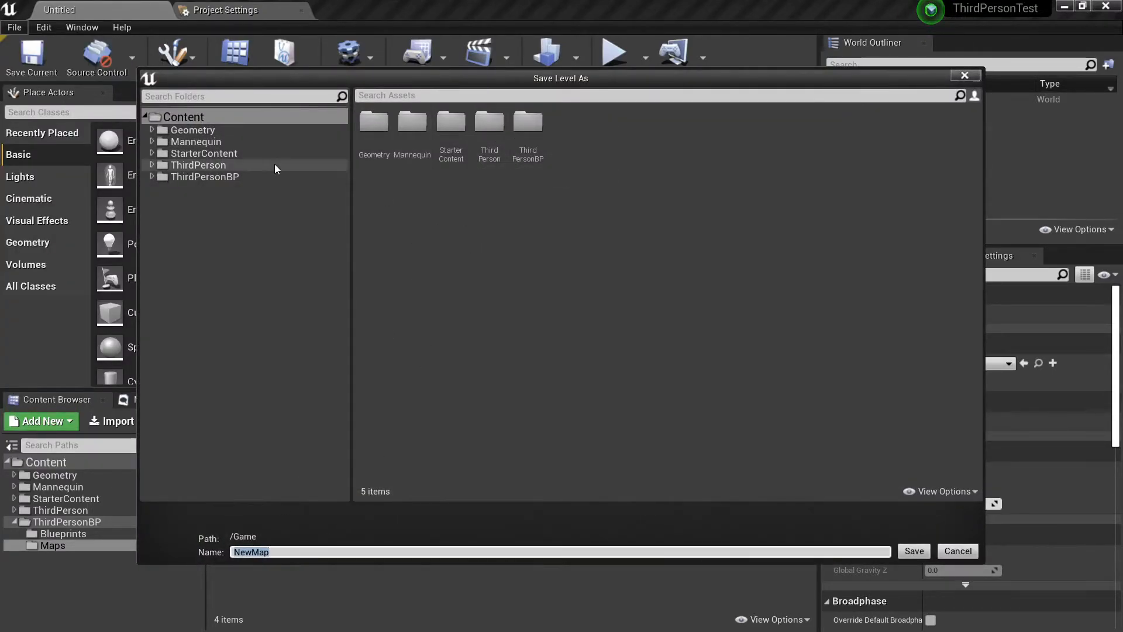
{"action": "left_click", "coordinate": [152, 177]}
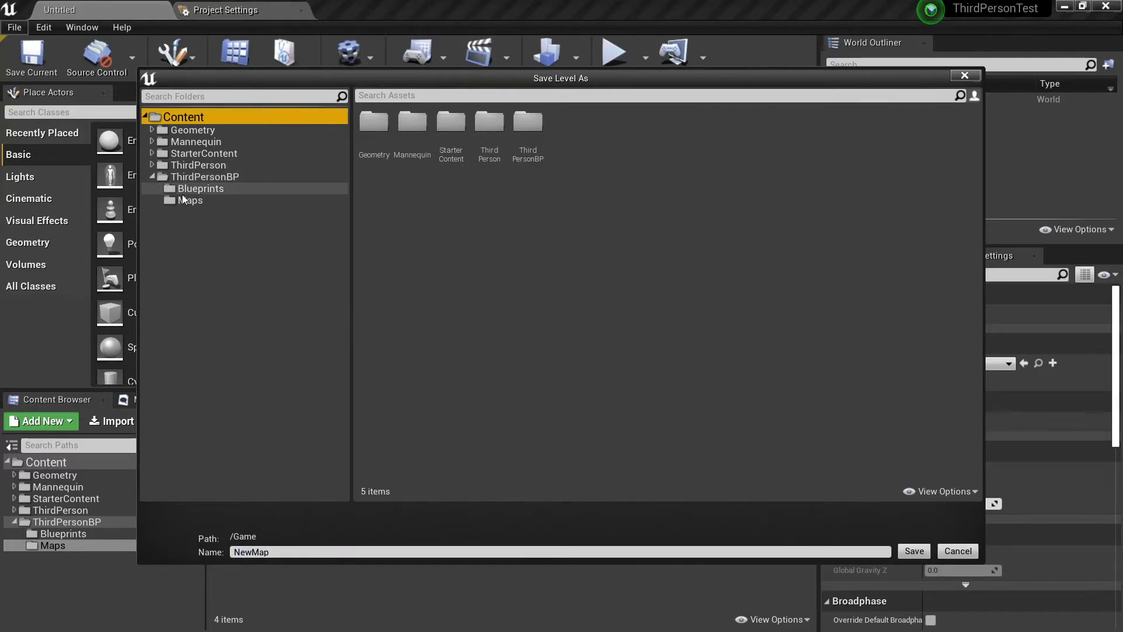
{"action": "left_click", "coordinate": [181, 199]}
{"action": "left_click_drag", "start_coordinate": [275, 552], "coordinate": [171, 541]}
{"action": "type", "text": "Man"}
{"action": "key", "text": "BackSpace"}
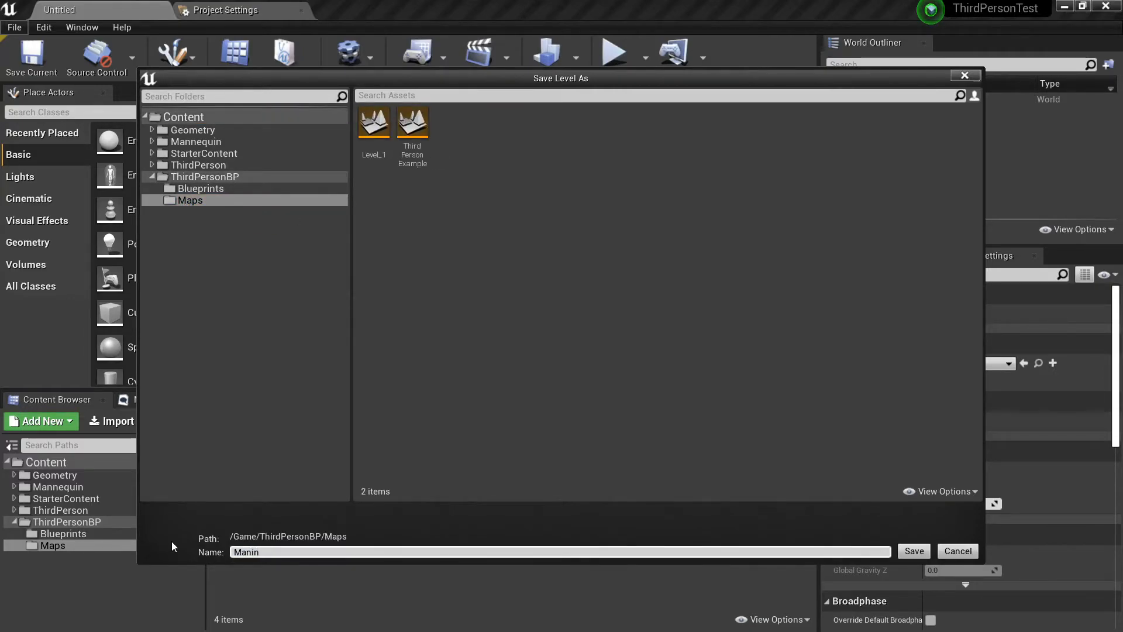
{"action": "type", "text": "in"}
{"action": "key", "text": "BackSpace"}
{"action": "type", "text": "Menu"}
{"action": "left_click", "coordinate": [914, 551]}
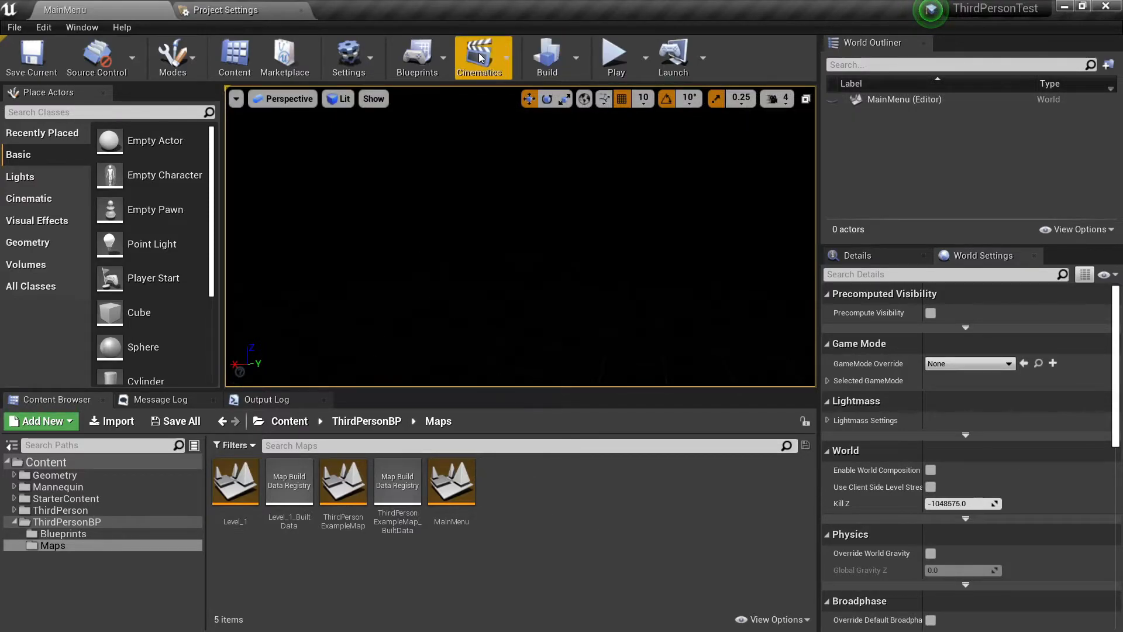
Open the MainMenu level blueprint and connect a Create Widget node to Event BeginPlay with its class set to MainMenuScreen.
{"action": "left_click", "coordinate": [438, 52]}
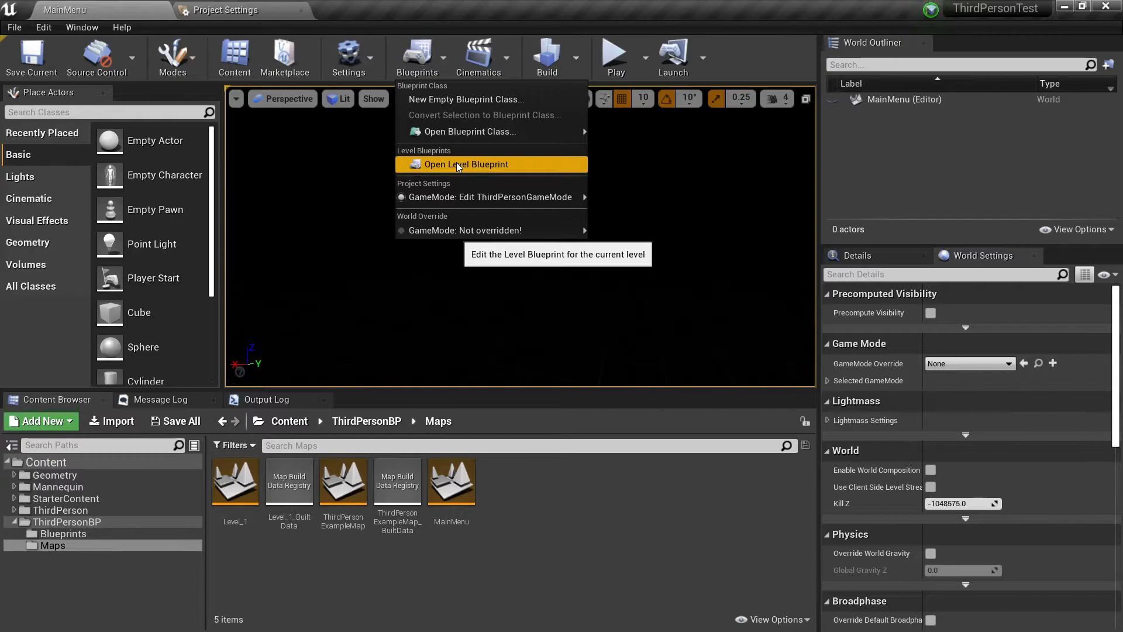
{"action": "left_click", "coordinate": [457, 164]}
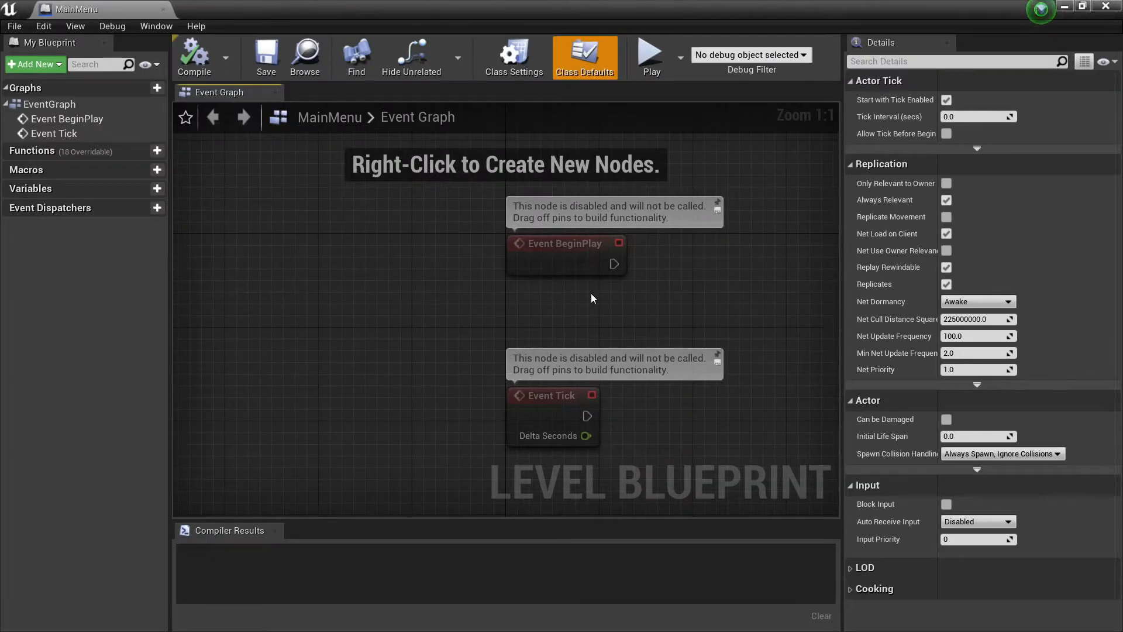
{"action": "right_click_drag", "start_coordinate": [594, 298], "coordinate": [437, 381]}
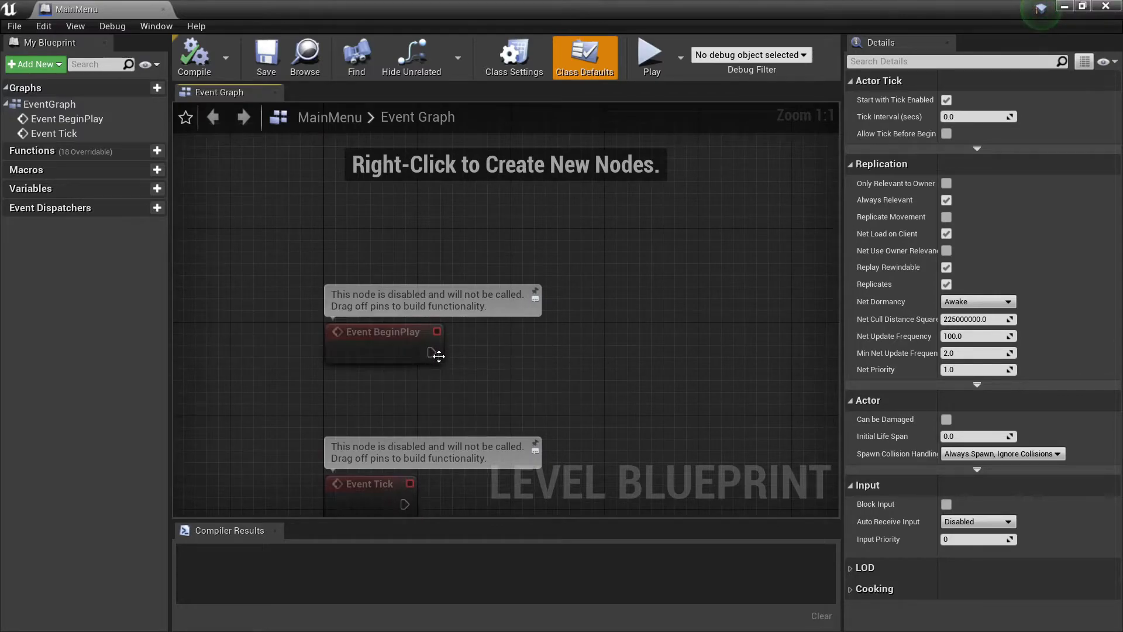
{"action": "left_click_drag", "start_coordinate": [433, 354], "coordinate": [524, 355]}
{"action": "type", "text": "cre"}
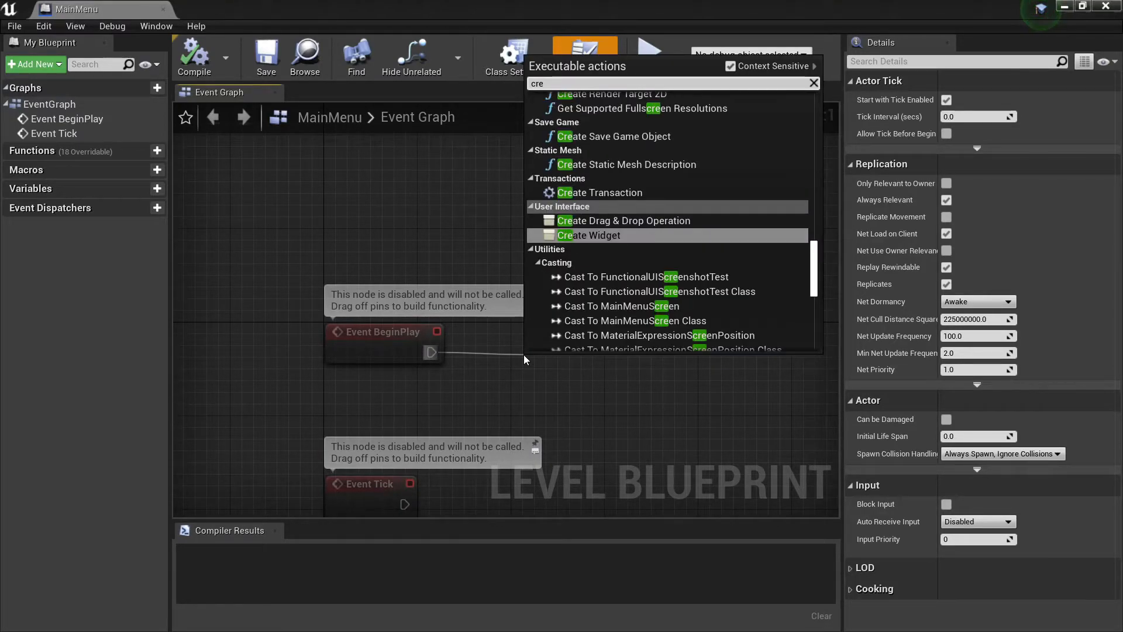
{"action": "key", "text": "Return"}
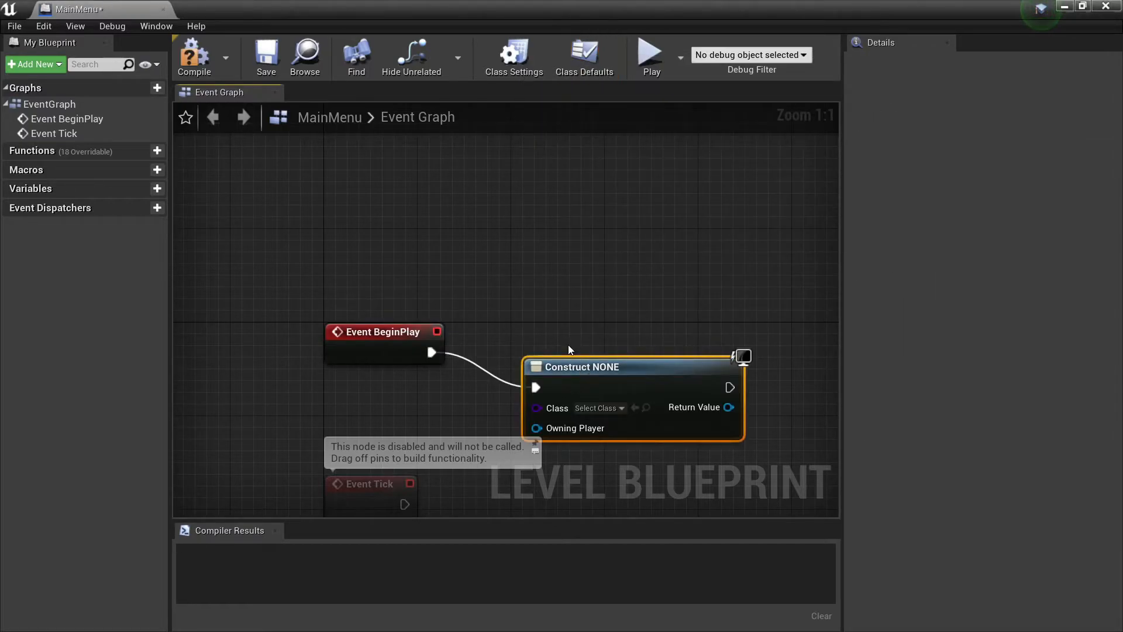
{"action": "left_click_drag", "start_coordinate": [584, 367], "coordinate": [561, 333]}
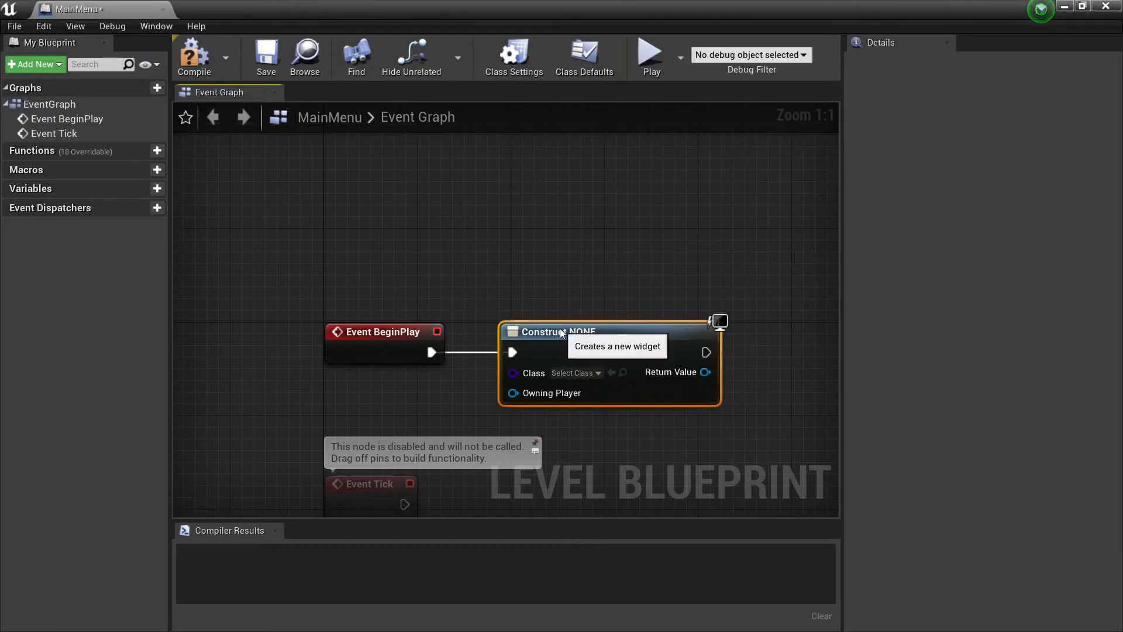
{"action": "left_click", "coordinate": [598, 373]}
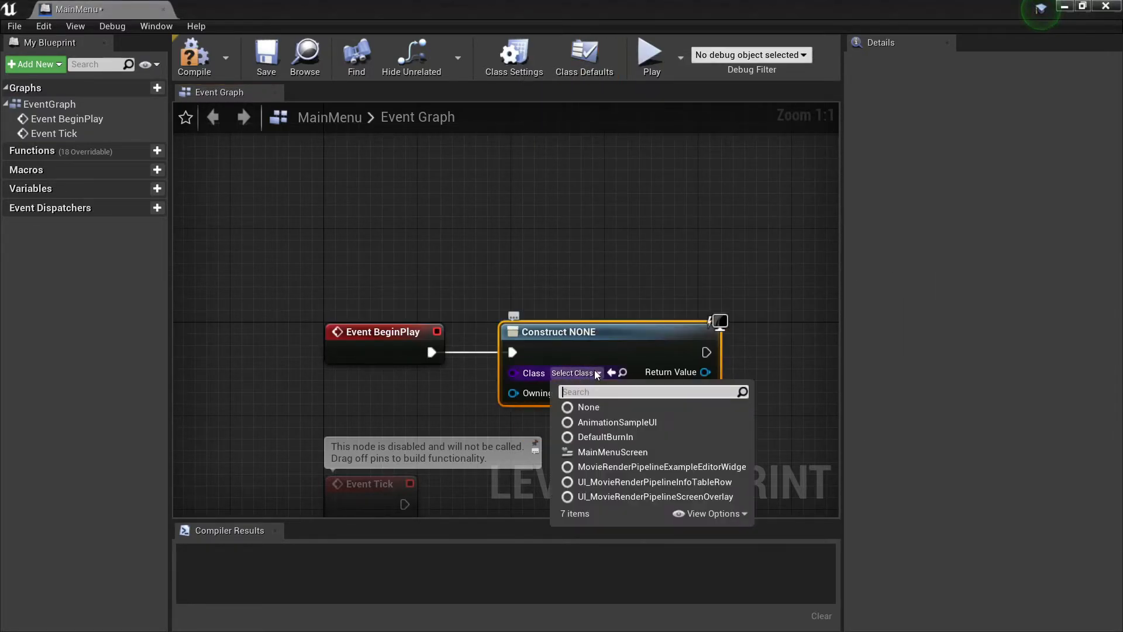
{"action": "left_click", "coordinate": [613, 452]}
Add an Add to Viewport node to the execution output of Create Main Menu Screen Widget and move it up beside that node.
{"action": "right_click_drag", "start_coordinate": [665, 228], "coordinate": [381, 228]}
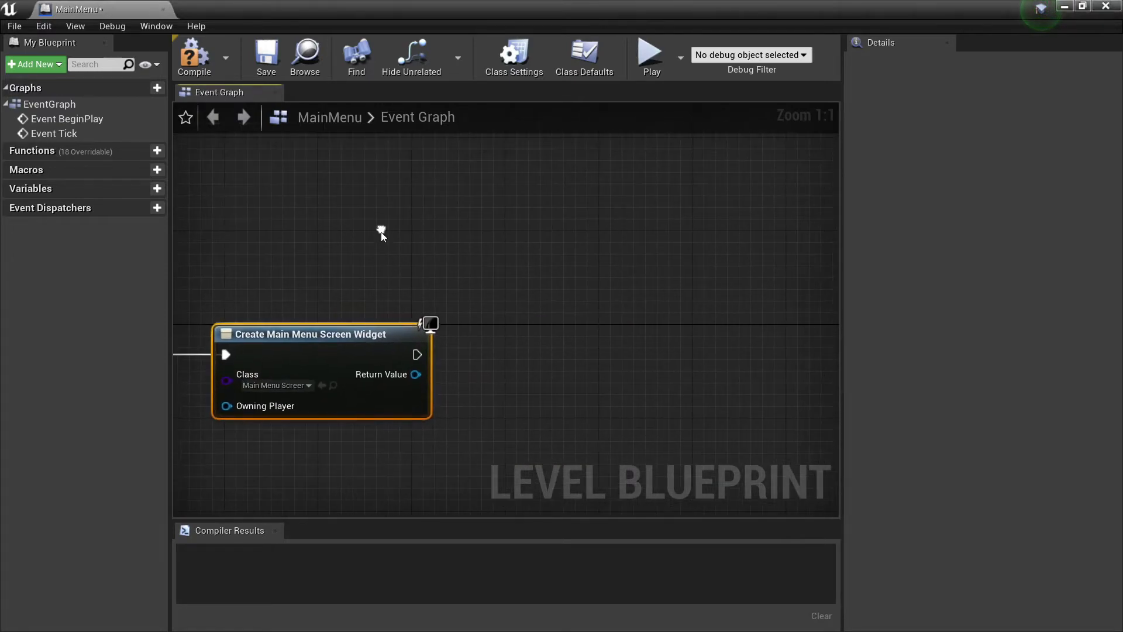
{"action": "left_click_drag", "start_coordinate": [416, 355], "coordinate": [535, 353]}
{"action": "type", "text": "add "}
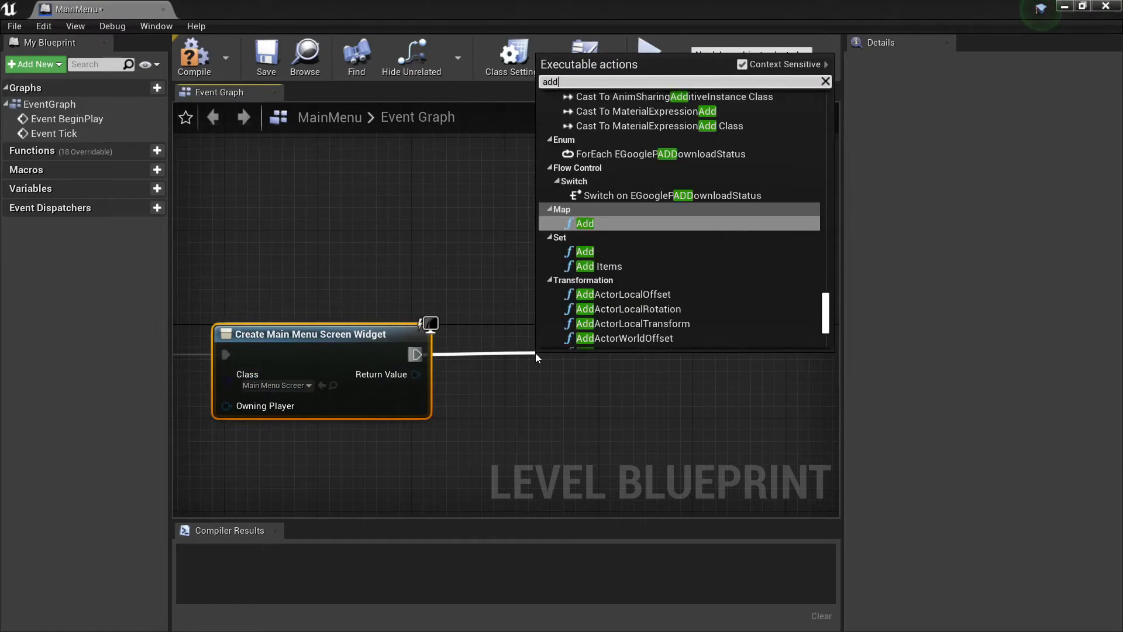
{"action": "type", "text": "to"}
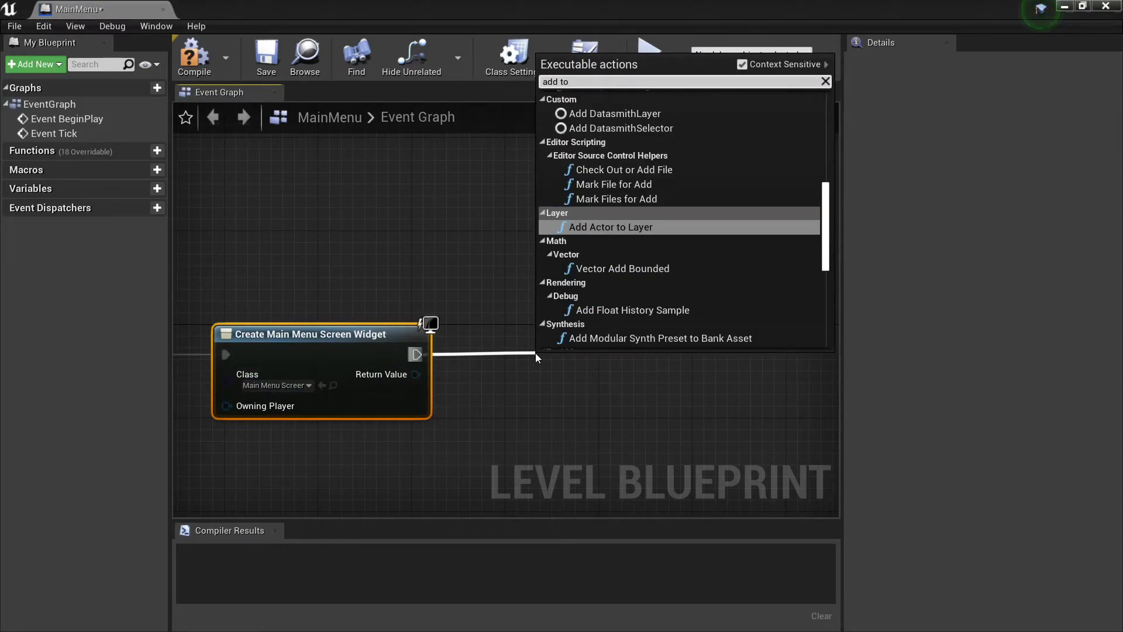
{"action": "type", "text": " viw"}
{"action": "key", "text": "BackSpace"}
{"action": "type", "text": "e"}
{"action": "key", "text": "Return"}
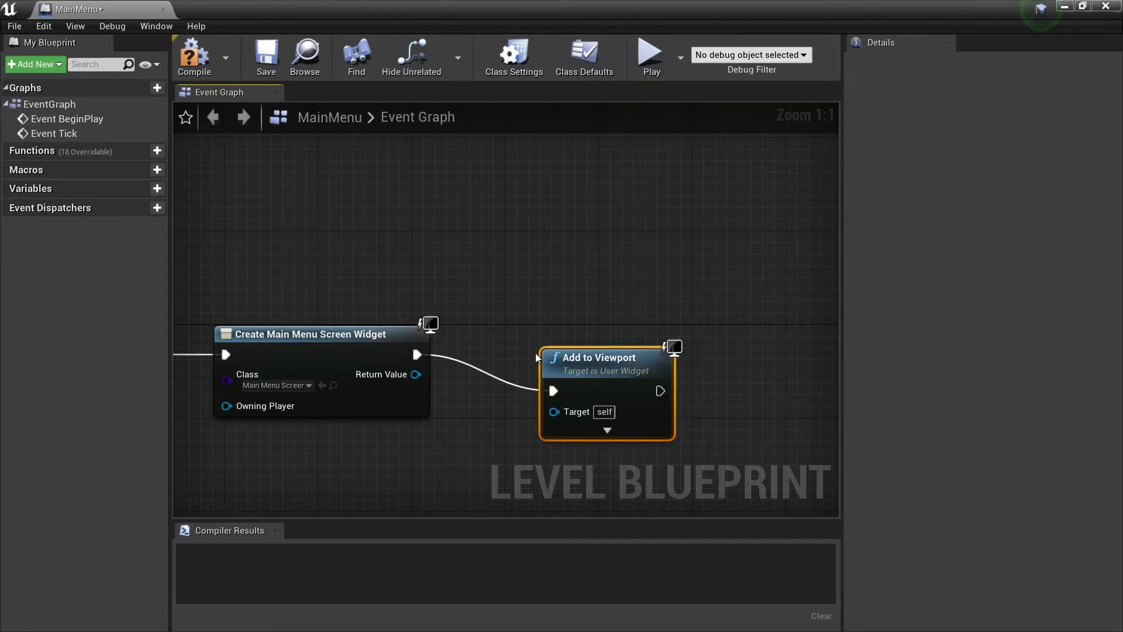
{"action": "left_click_drag", "start_coordinate": [567, 337], "coordinate": [563, 335]}
Connect the created widget's Return Value to the Target of Add to Viewport and compile the level blueprint.
{"action": "right_click_drag", "start_coordinate": [430, 277], "coordinate": [468, 249]}
{"action": "scroll", "coordinate": [577, 259], "scroll_direction": "down", "scroll_amount": 1}
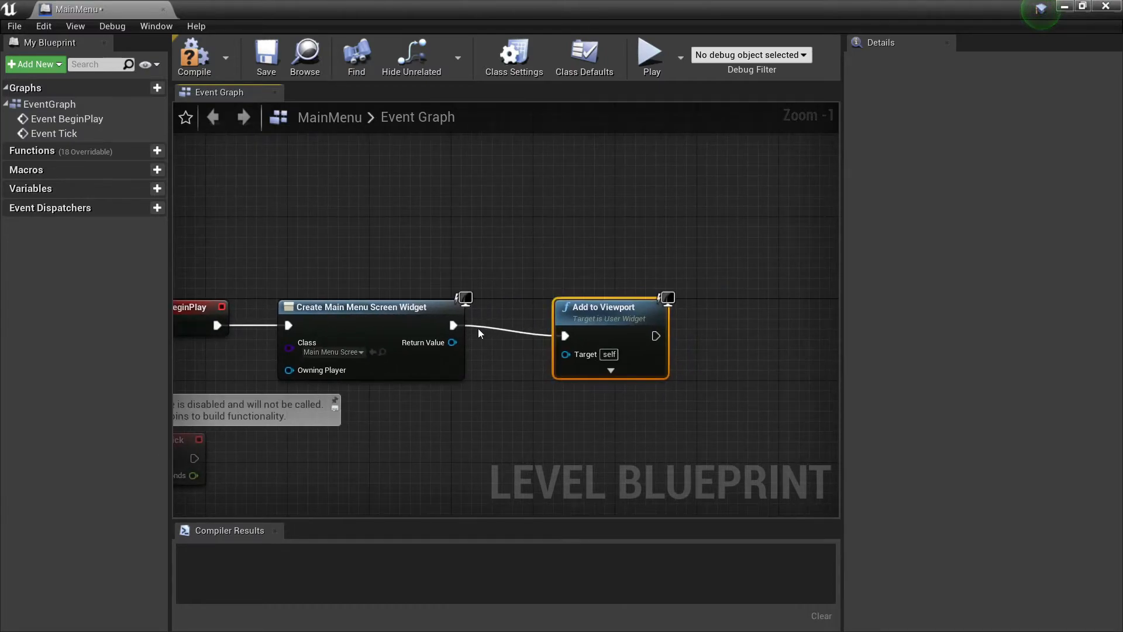
{"action": "left_click_drag", "start_coordinate": [453, 342], "coordinate": [566, 356]}
{"action": "right_click_drag", "start_coordinate": [537, 275], "coordinate": [402, 274]}
{"action": "left_click", "coordinate": [188, 56]}
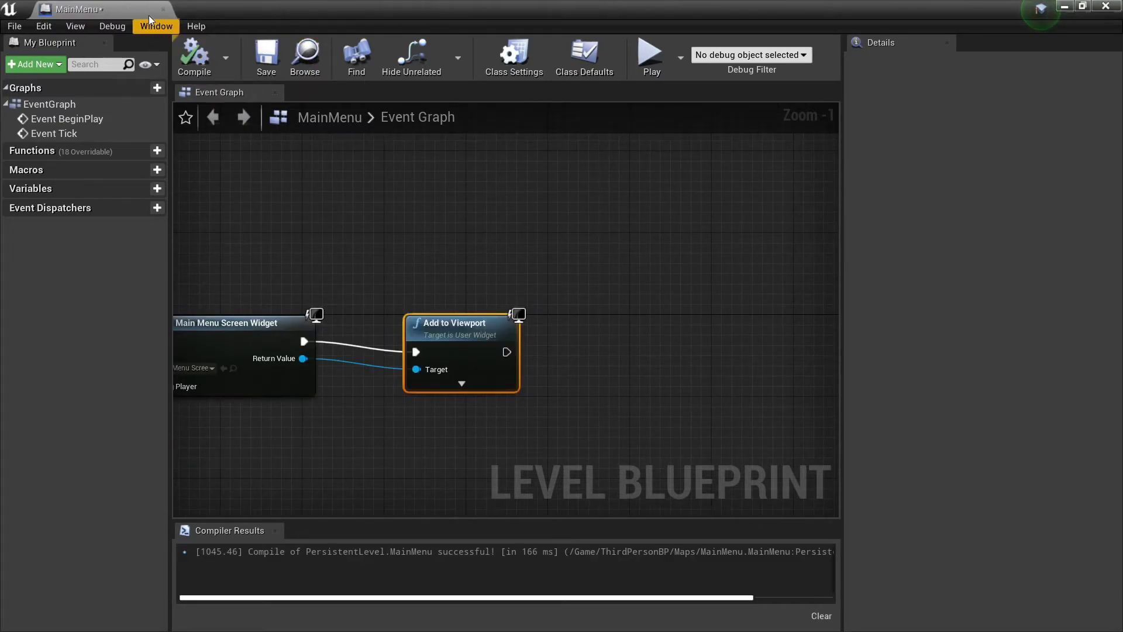
Dock the level blueprint editor among the main editor's tabs and return to the MainMenu level.
{"action": "right_click_drag", "start_coordinate": [310, 192], "coordinate": [479, 196]}
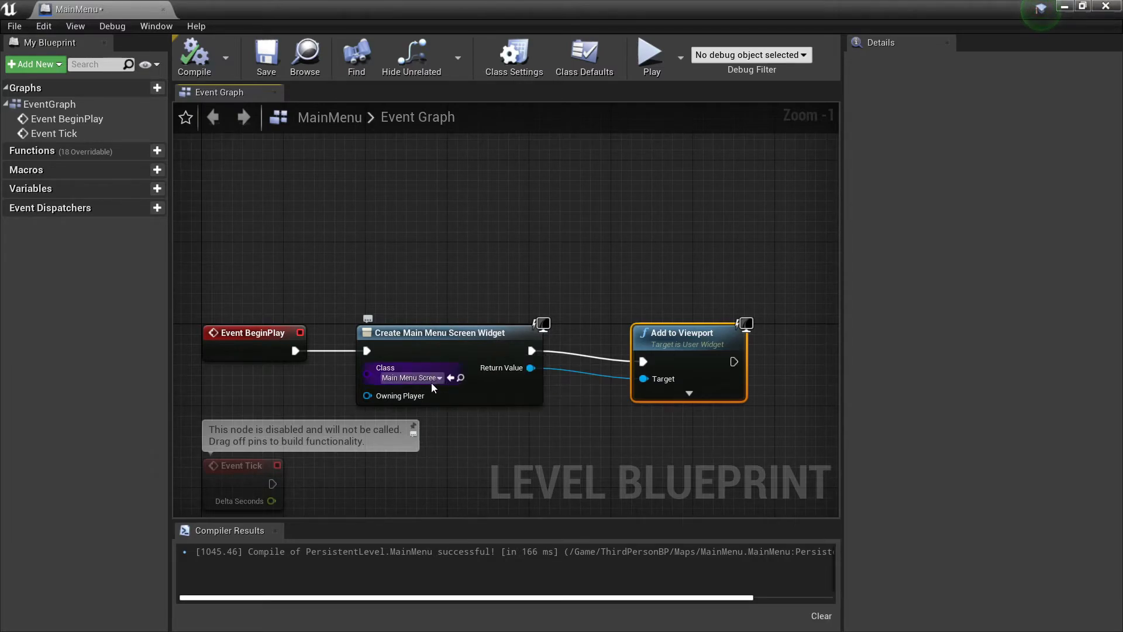
{"action": "left_click_drag", "start_coordinate": [159, 13], "coordinate": [256, 7]}
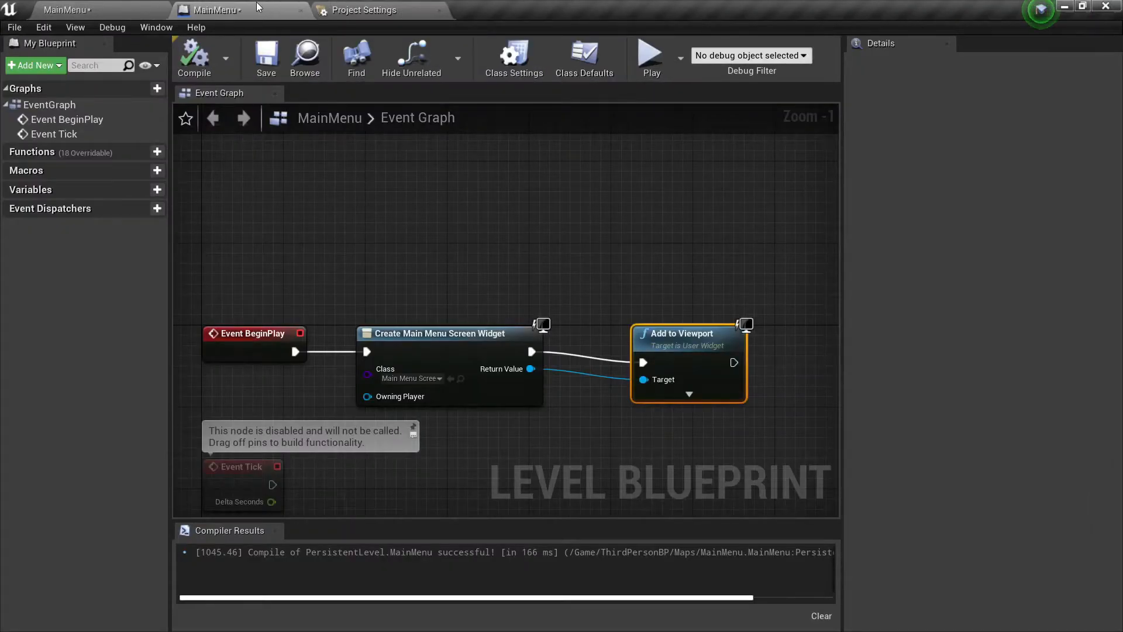
{"action": "left_click", "coordinate": [110, 8]}
Play the MainMenu level, test the Start button, walk the character briefly, and end the play session.
{"action": "left_click", "coordinate": [617, 58]}
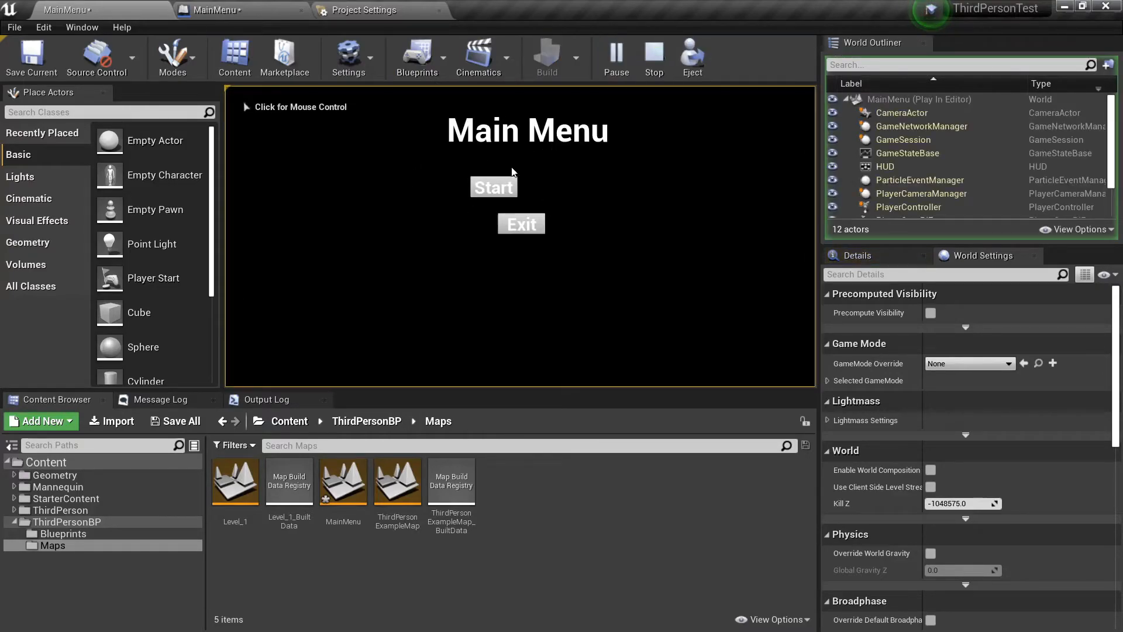
{"action": "left_click", "coordinate": [508, 189]}
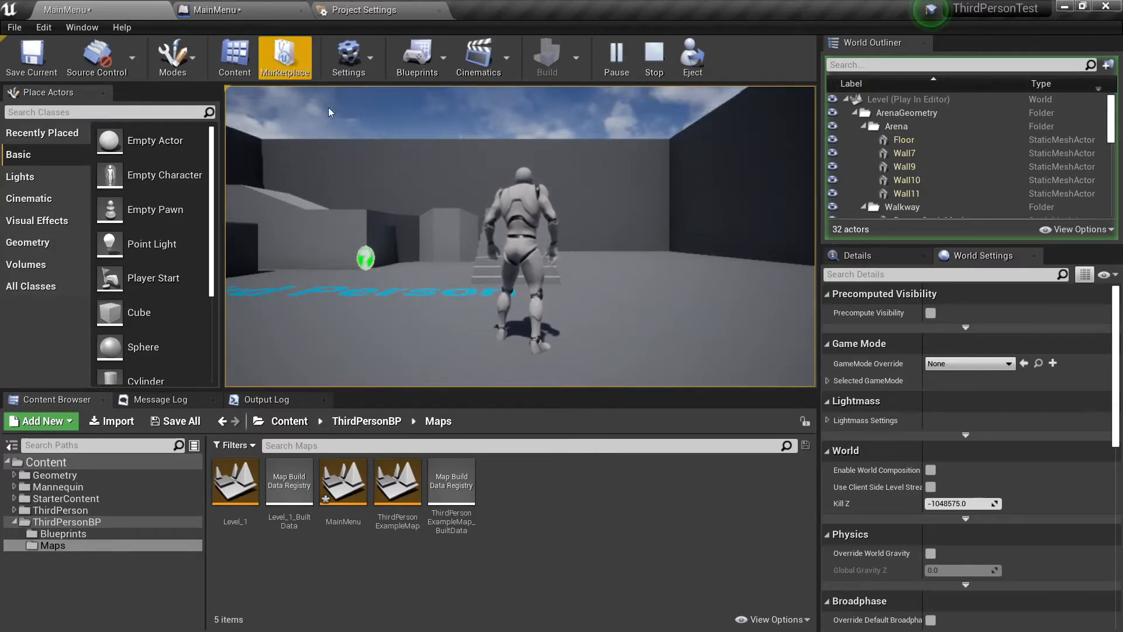
{"action": "left_click", "coordinate": [328, 175]}
{"action": "key", "text": "w"}
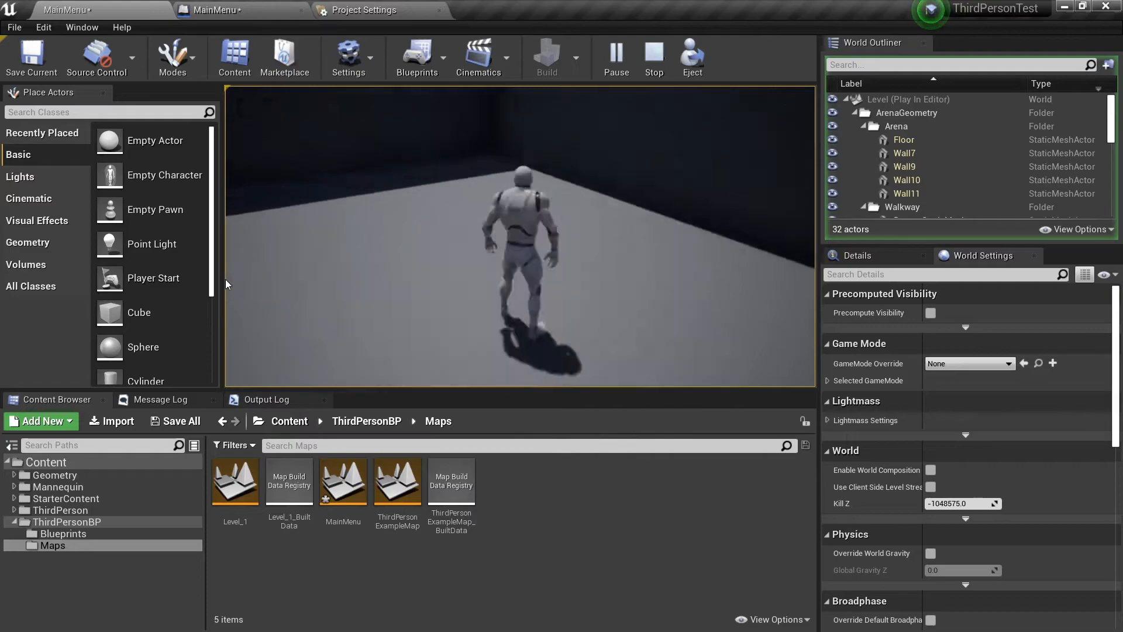
{"action": "key", "text": "Escape"}
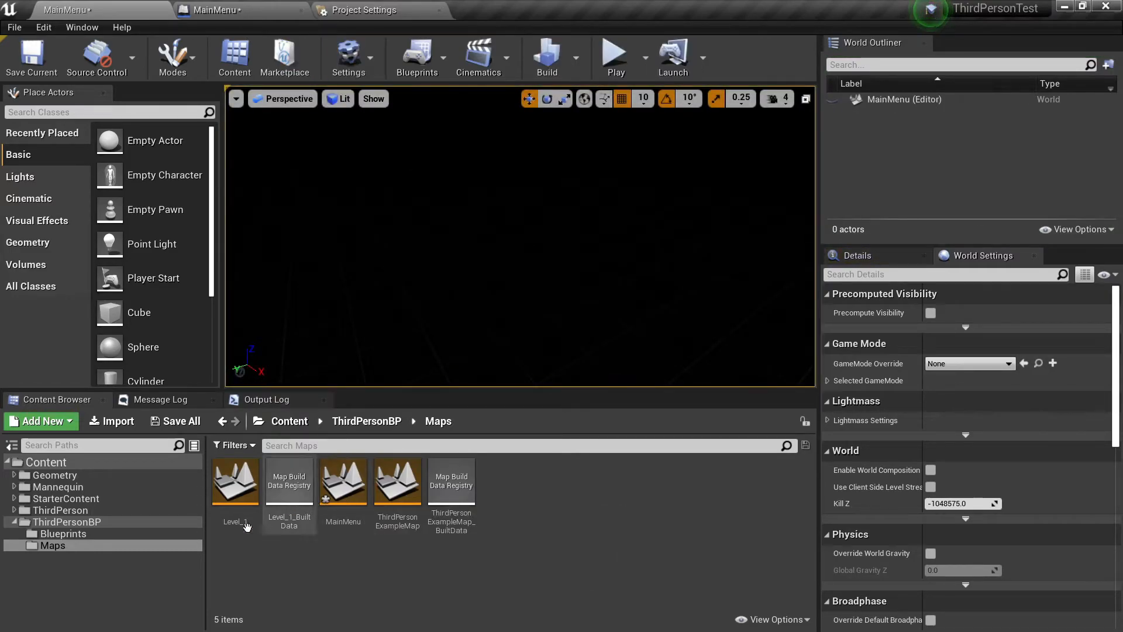
Open the MainMenuScreen widget from the ThirdPersonBP folder for editing.
{"action": "left_click", "coordinate": [66, 521]}
{"action": "double_click", "coordinate": [357, 486]}
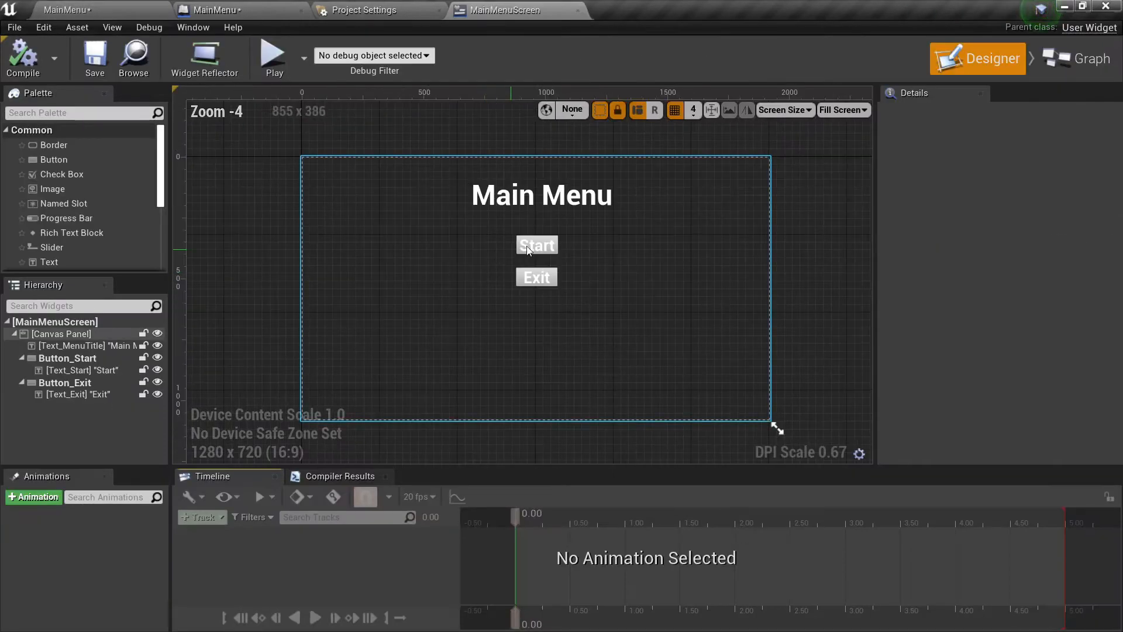
{"action": "left_click", "coordinate": [533, 245]}
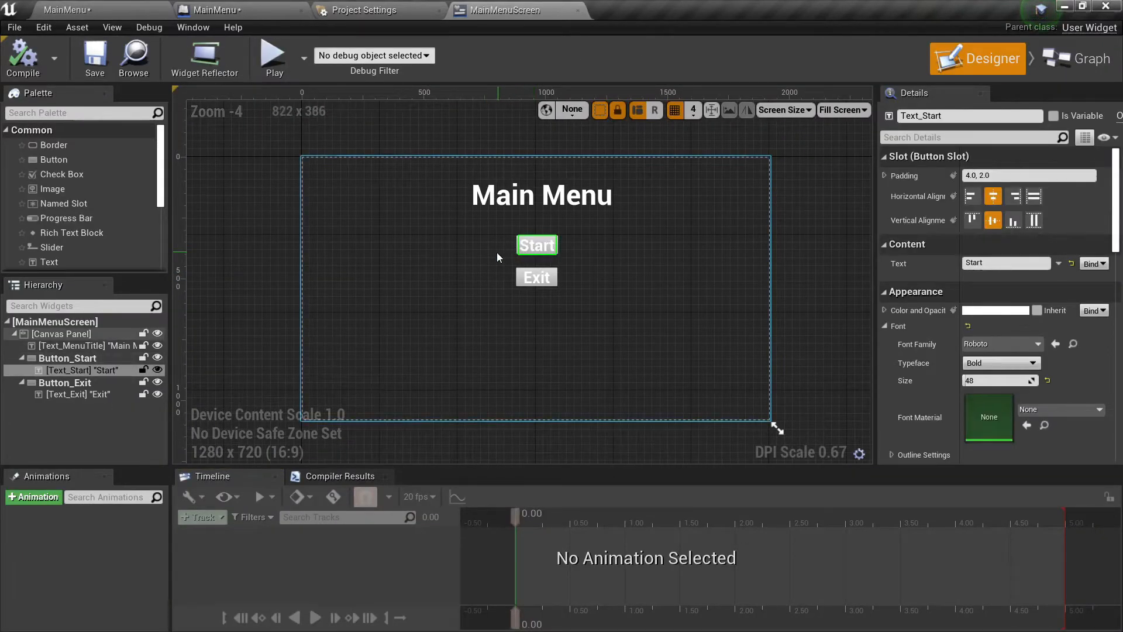
{"action": "scroll", "coordinate": [497, 252], "scroll_direction": "up", "scroll_amount": 3}
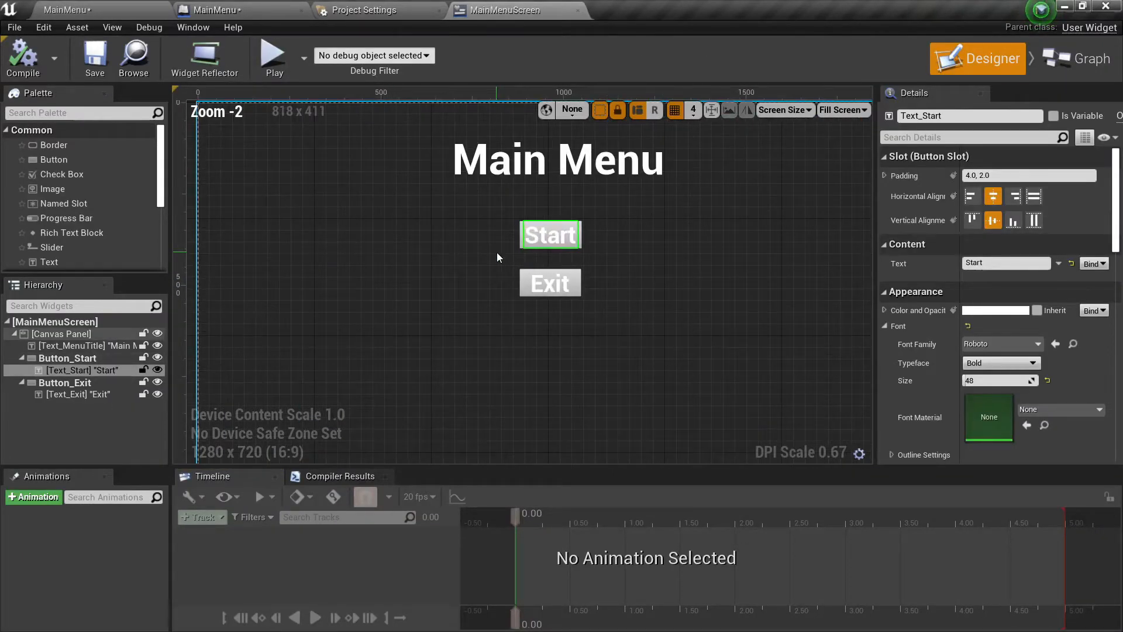
Anchor Button_Start to the top centre of the canvas, undoing a trial move of the button first.
{"action": "left_click", "coordinate": [526, 226]}
{"action": "scroll", "coordinate": [512, 219], "scroll_direction": "down", "scroll_amount": 1}
{"action": "right_click_drag", "start_coordinate": [512, 219], "coordinate": [509, 307]}
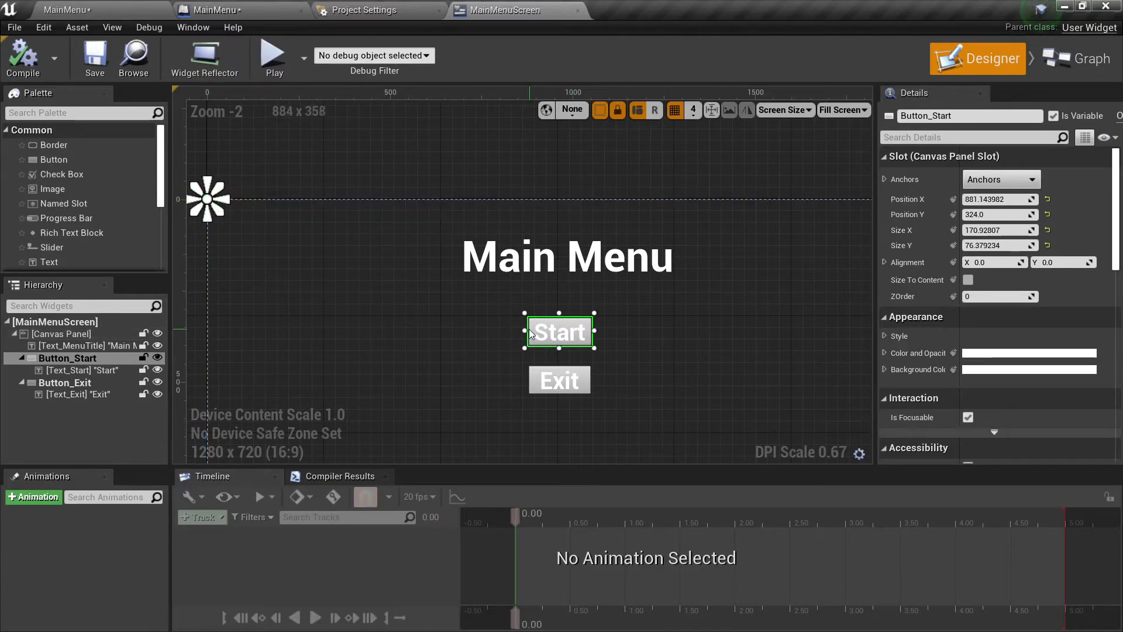
{"action": "left_click_drag", "start_coordinate": [533, 329], "coordinate": [672, 329]}
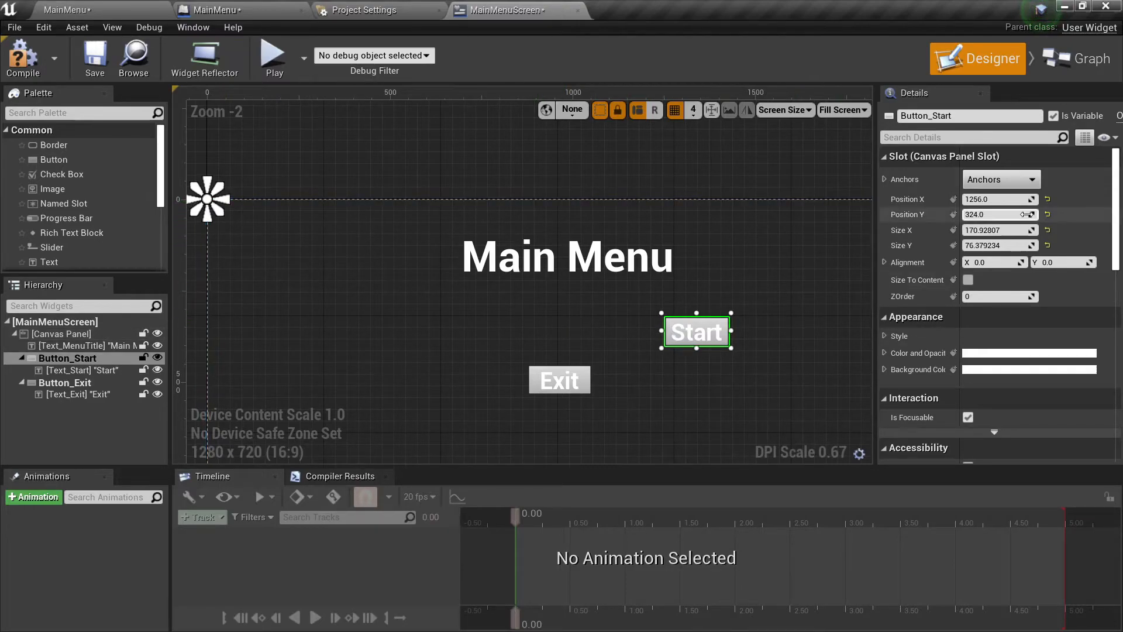
{"action": "key", "text": "ctrl+z"}
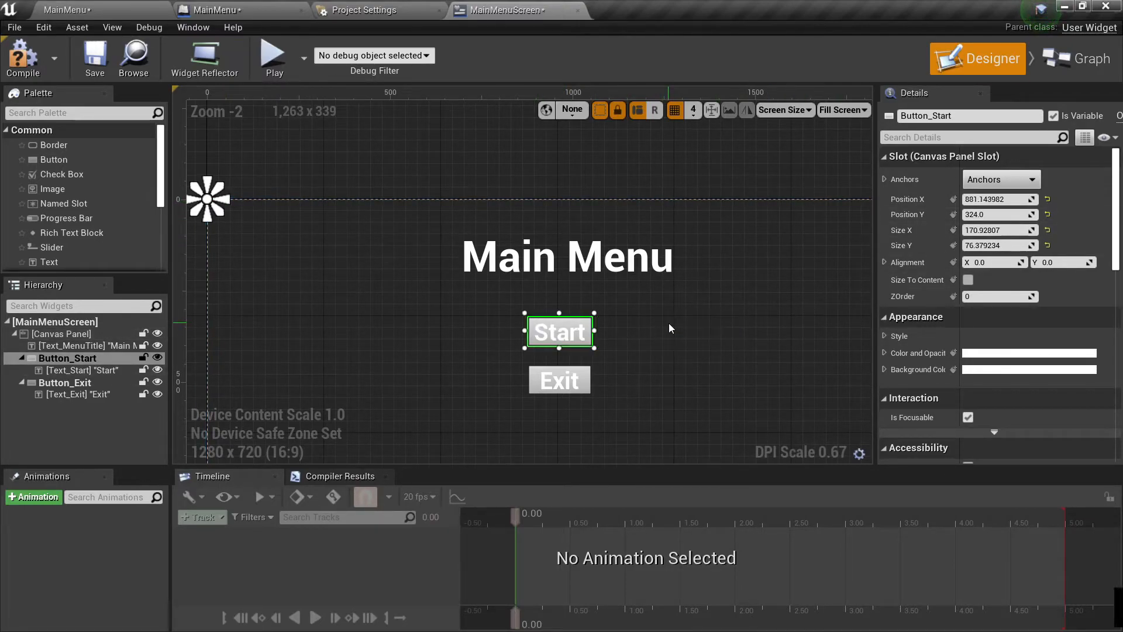
{"action": "left_click", "coordinate": [995, 179]}
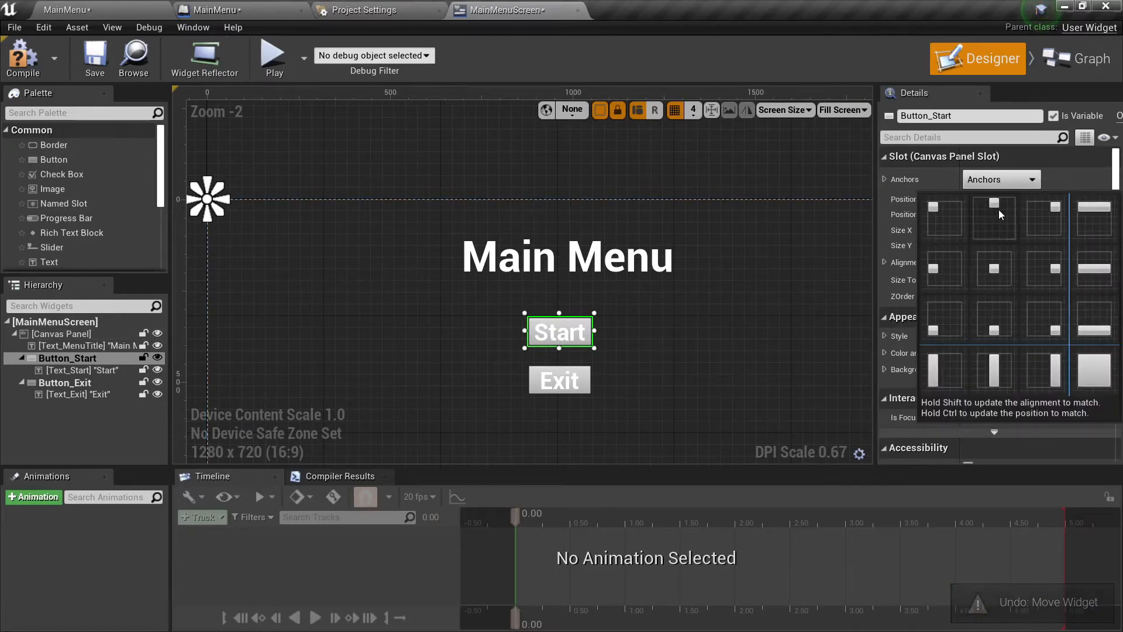
{"action": "left_click", "coordinate": [999, 216]}
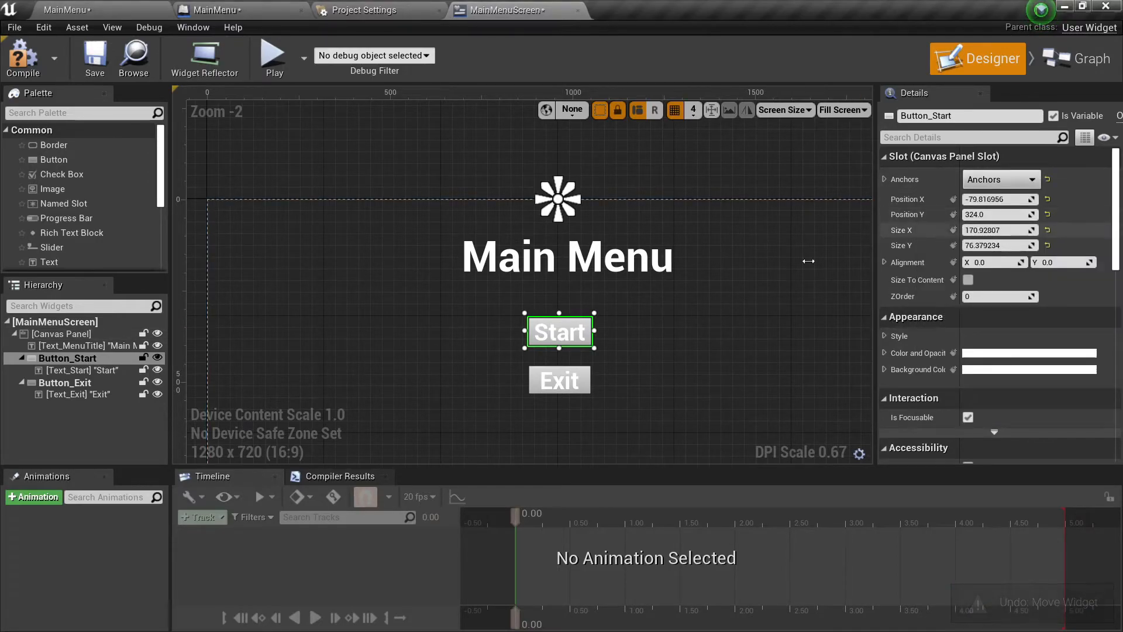
Check the anchors of the menu title, Start button and Exit button, and compile the MainMenuScreen widget.
{"action": "left_click", "coordinate": [572, 383]}
{"action": "left_click", "coordinate": [581, 382]}
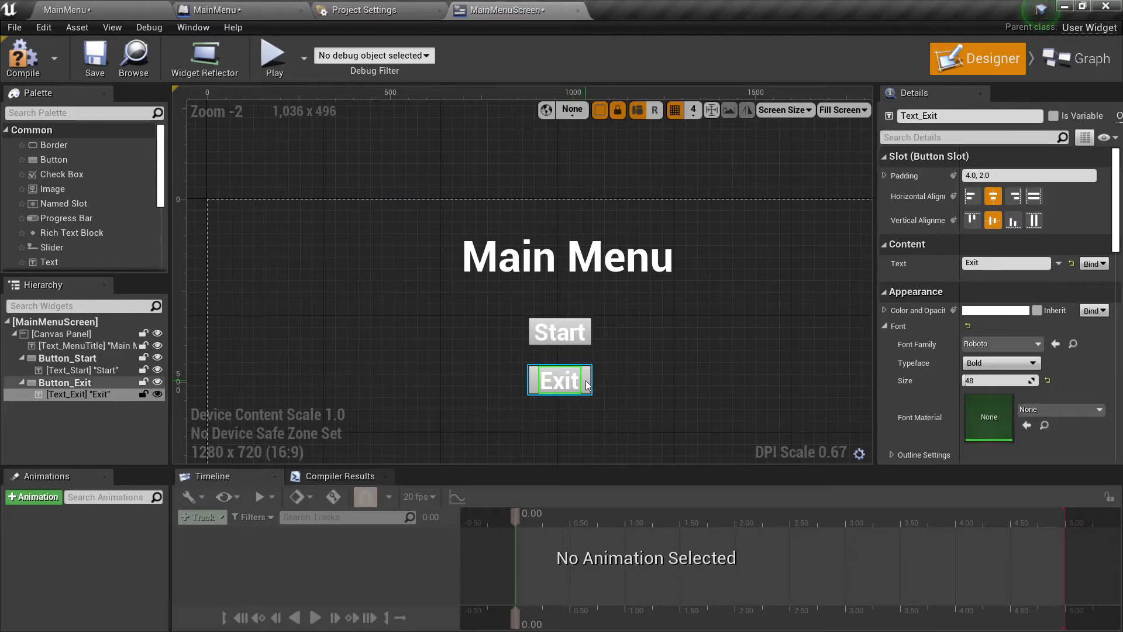
{"action": "left_click", "coordinate": [540, 272]}
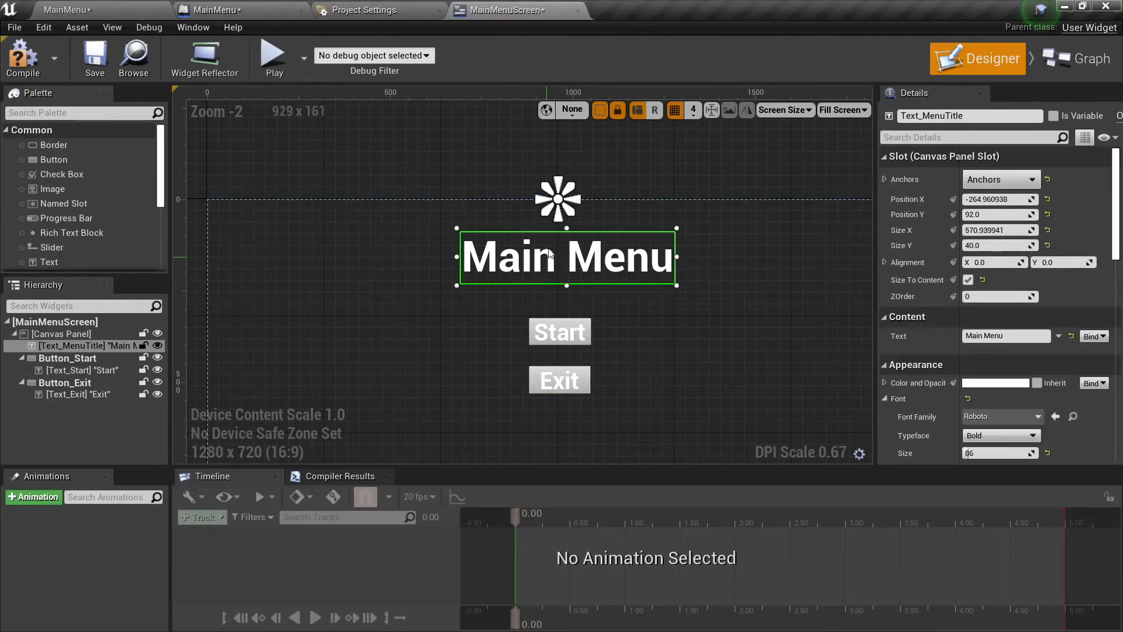
{"action": "left_click", "coordinate": [589, 335]}
{"action": "left_click", "coordinate": [579, 383]}
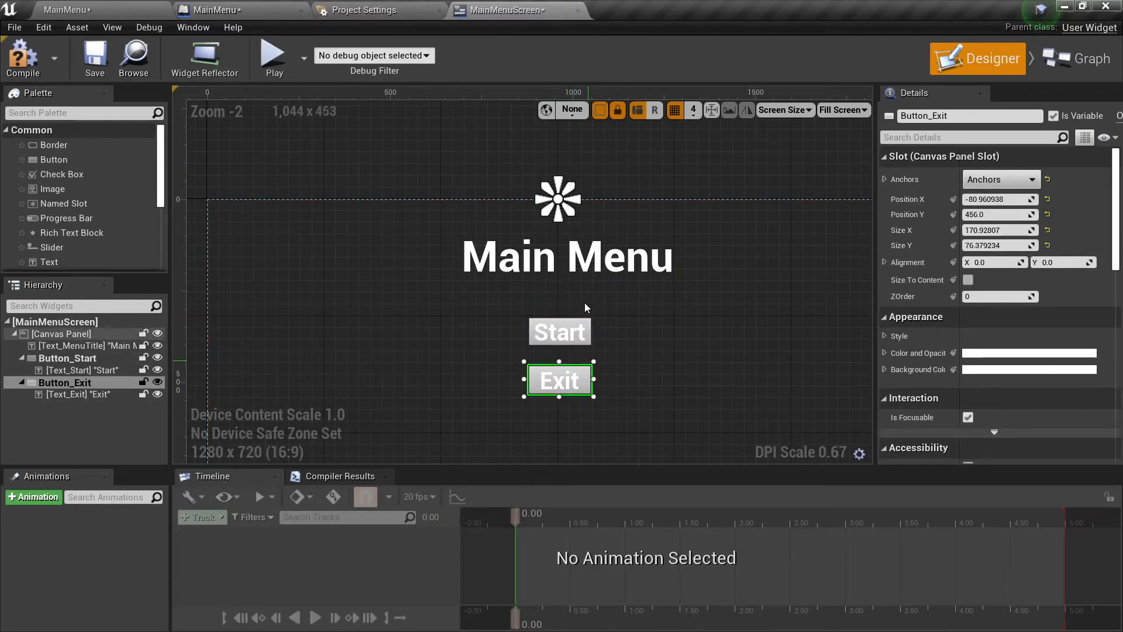
{"action": "left_click", "coordinate": [19, 78]}
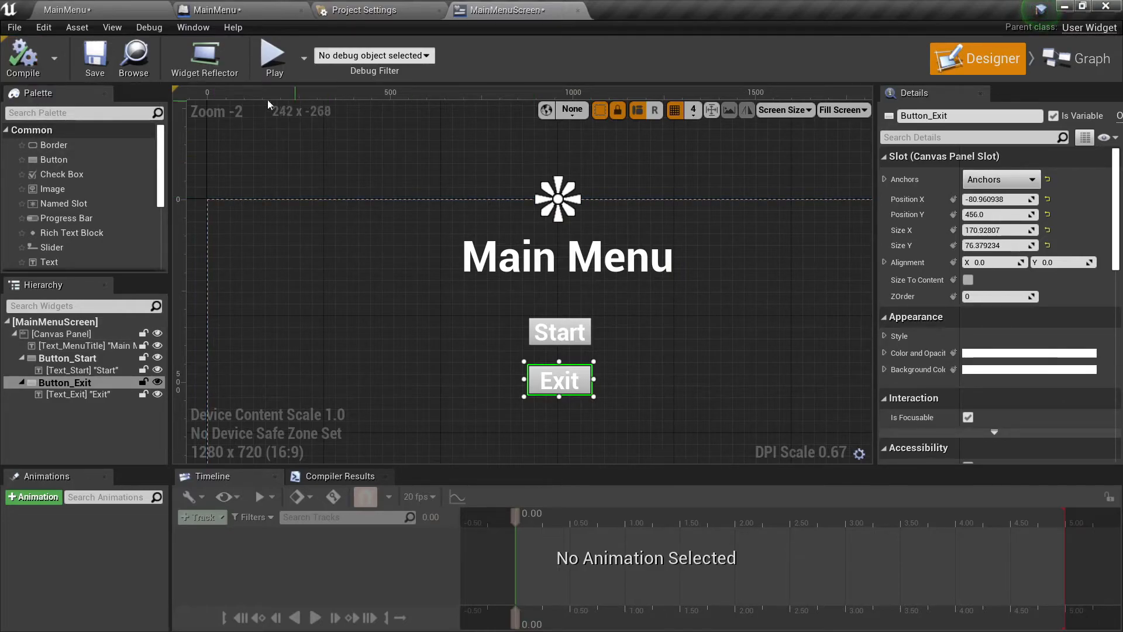
Return to the MainMenu level, play it to preview the menu layout, and stop the session.
{"action": "left_click", "coordinate": [107, 13]}
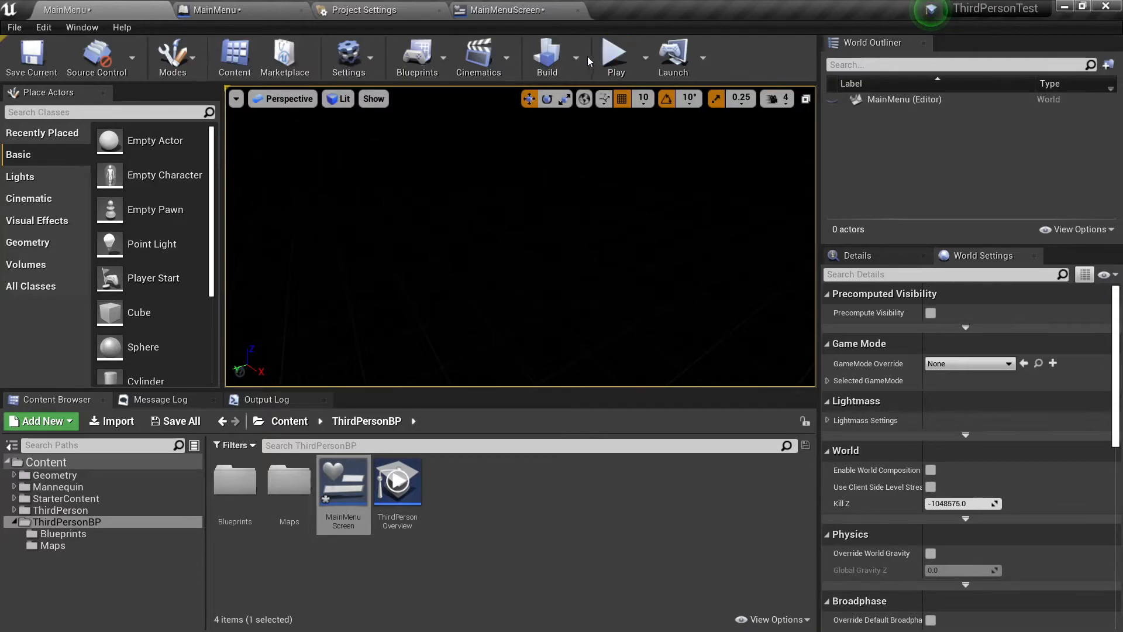
{"action": "left_click", "coordinate": [616, 55]}
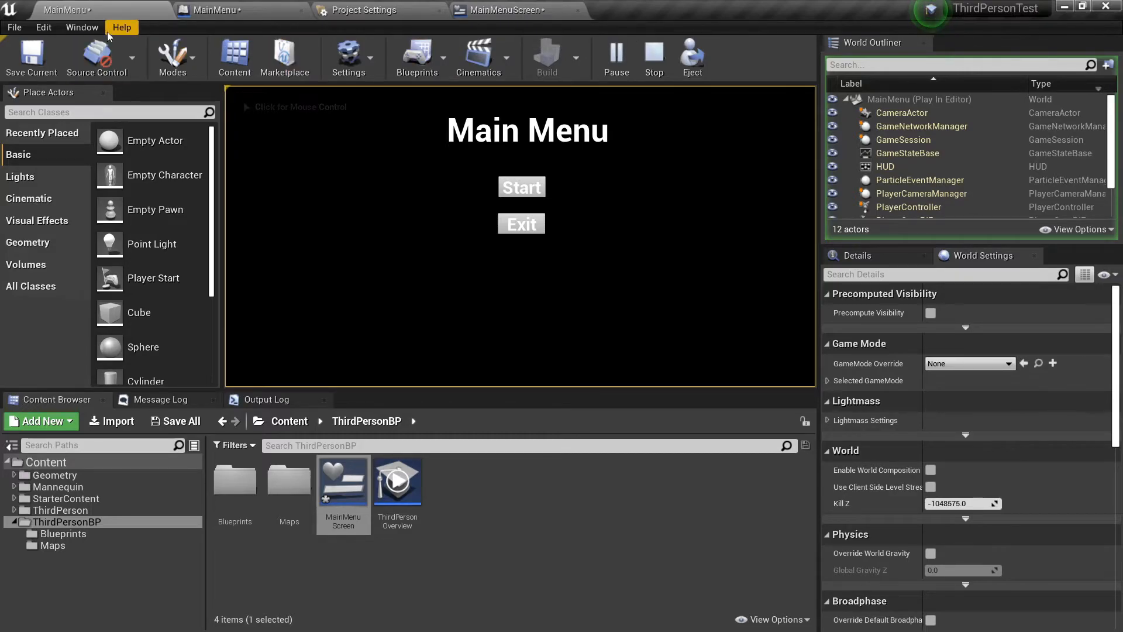
{"action": "left_click", "coordinate": [655, 53]}
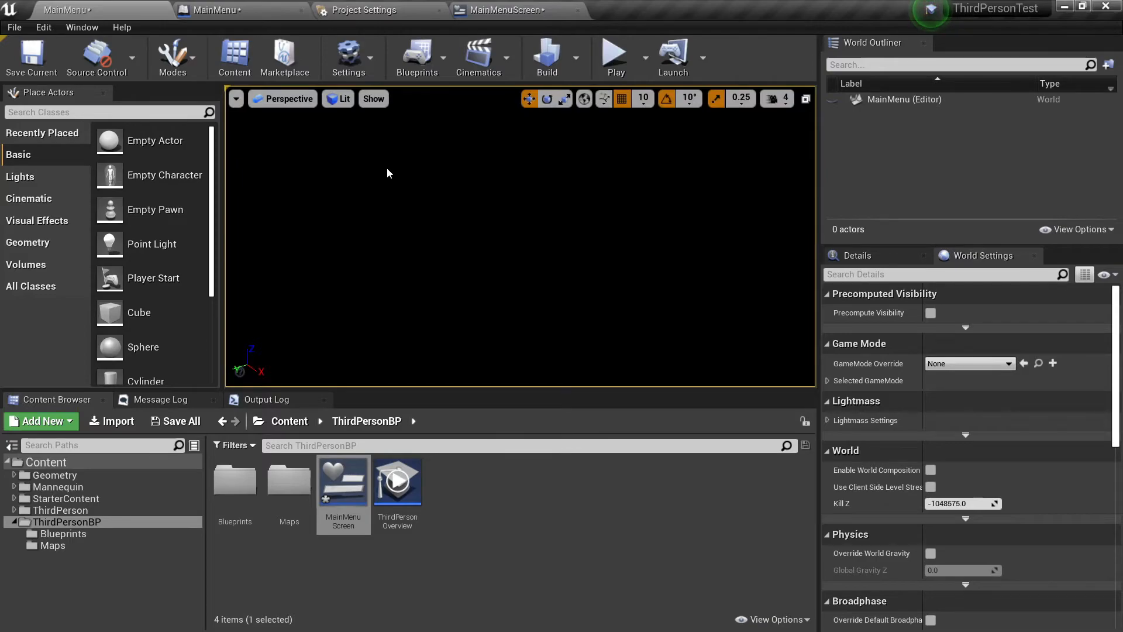
Save all unsaved levels and assets of the project.
{"action": "key", "text": "ctrl+shift+s"}
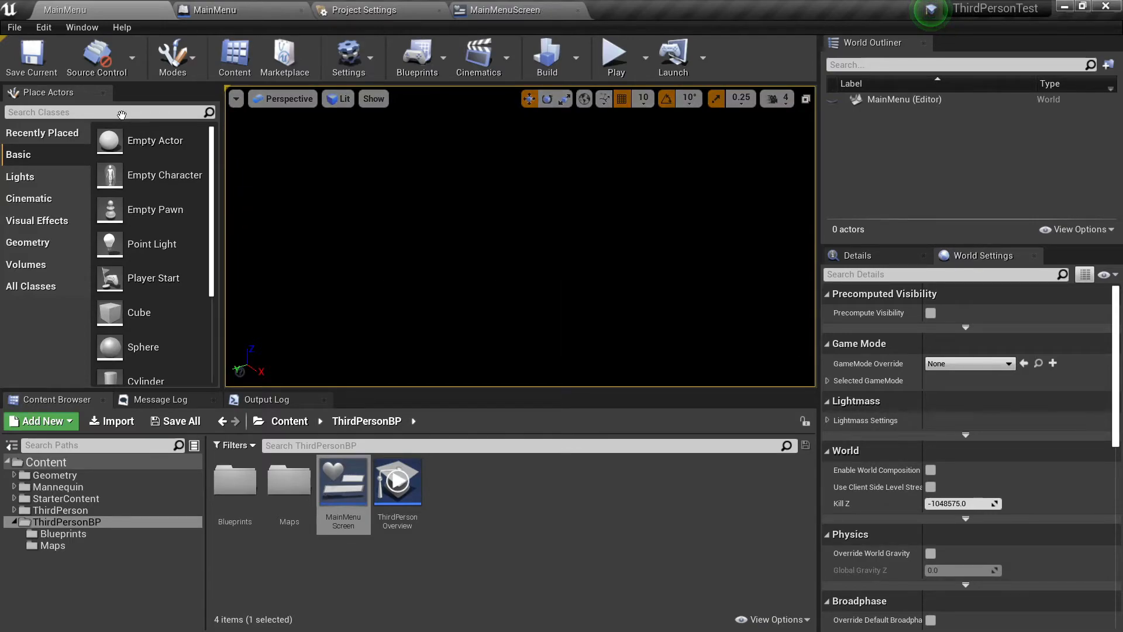
{"action": "left_click", "coordinate": [5, 29]}
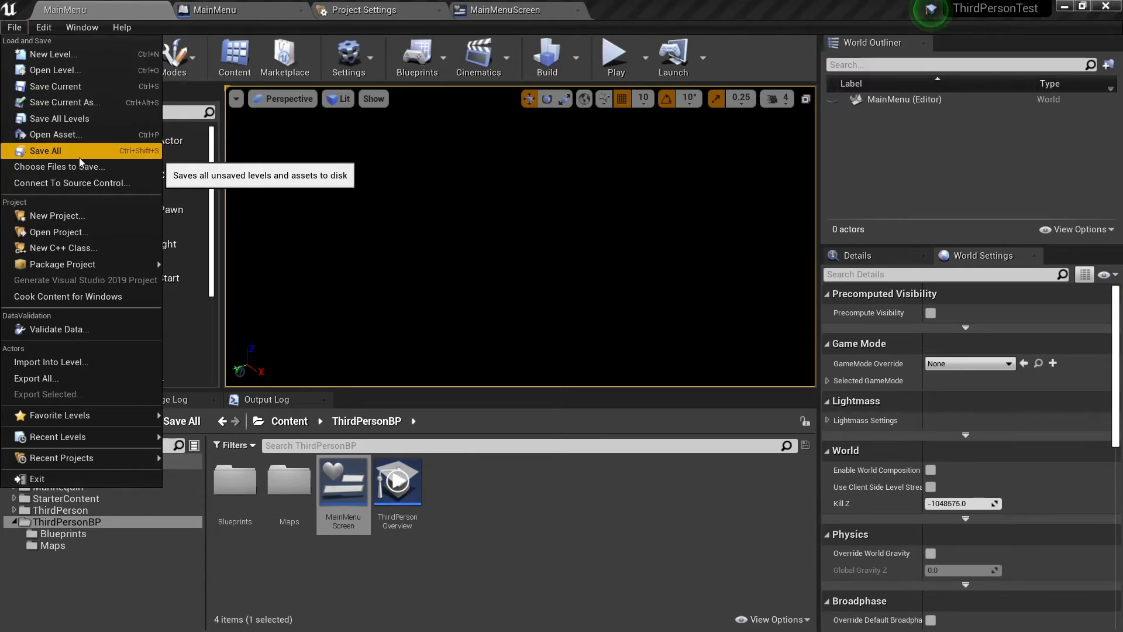
{"action": "left_click", "coordinate": [543, 504]}
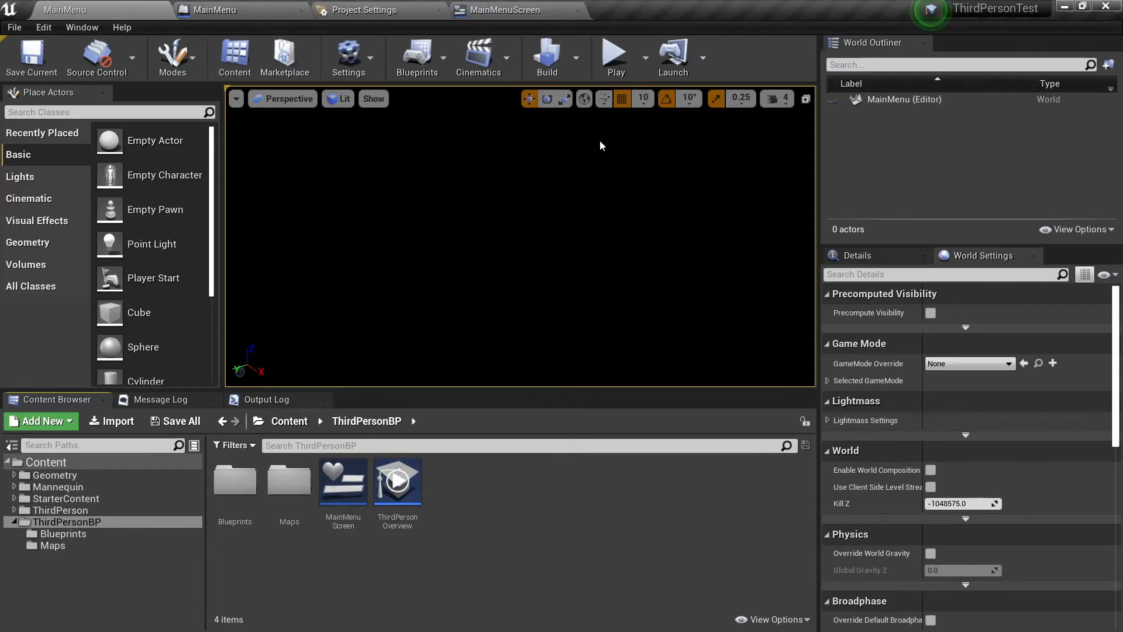
Play the MainMenu level several times, testing the Start button and ending each session.
{"action": "left_click", "coordinate": [614, 55]}
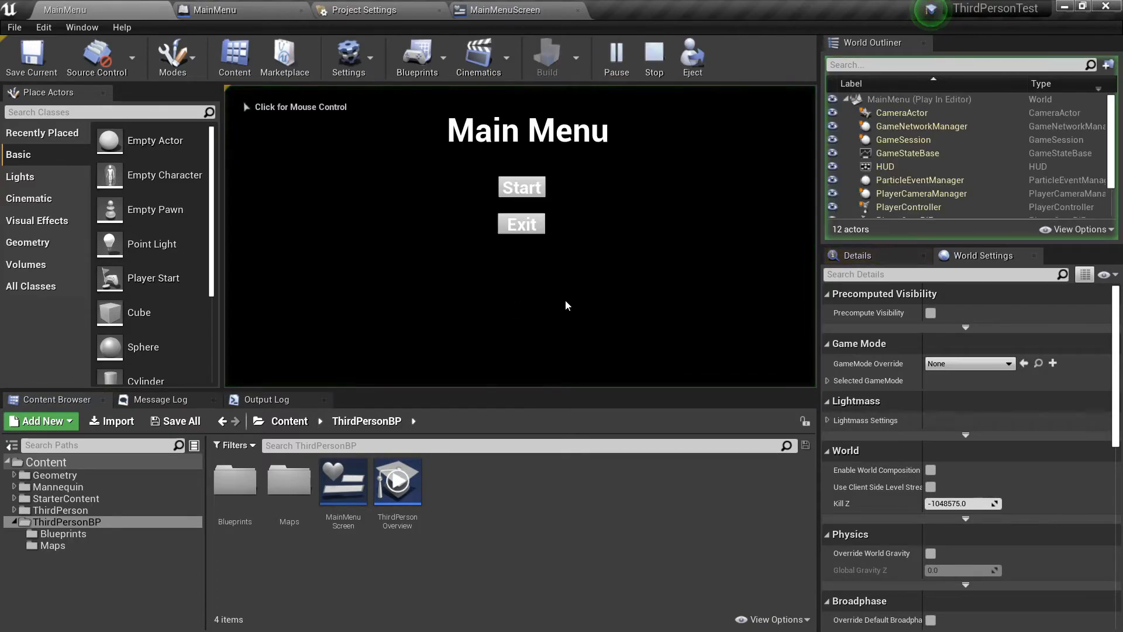
{"action": "key", "text": "Escape"}
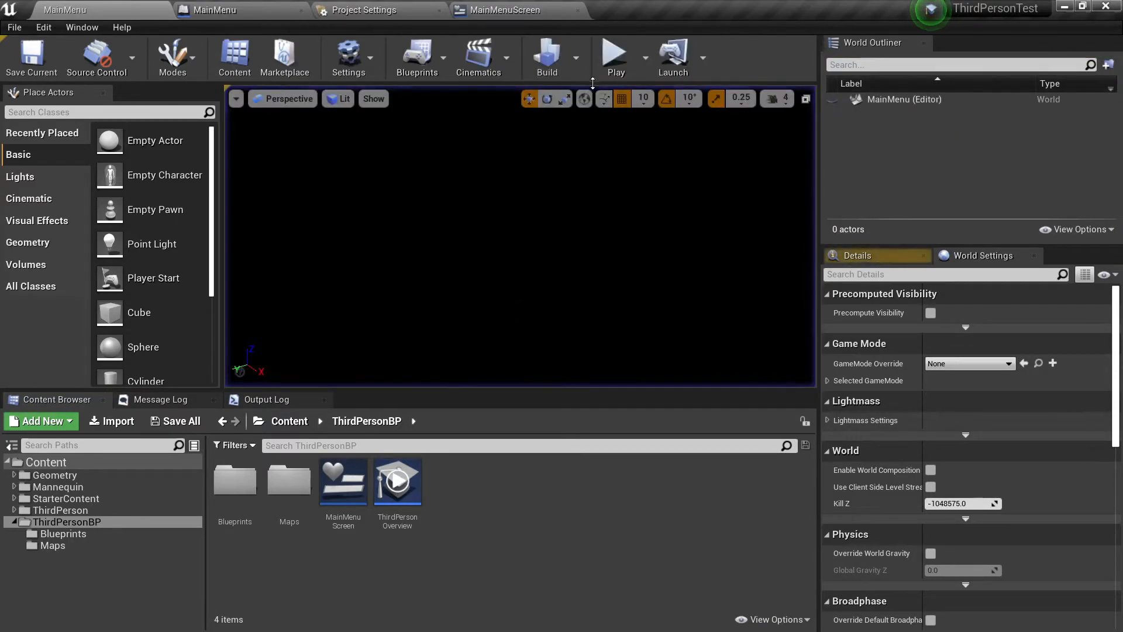
{"action": "left_click", "coordinate": [613, 59]}
{"action": "left_click", "coordinate": [527, 192]}
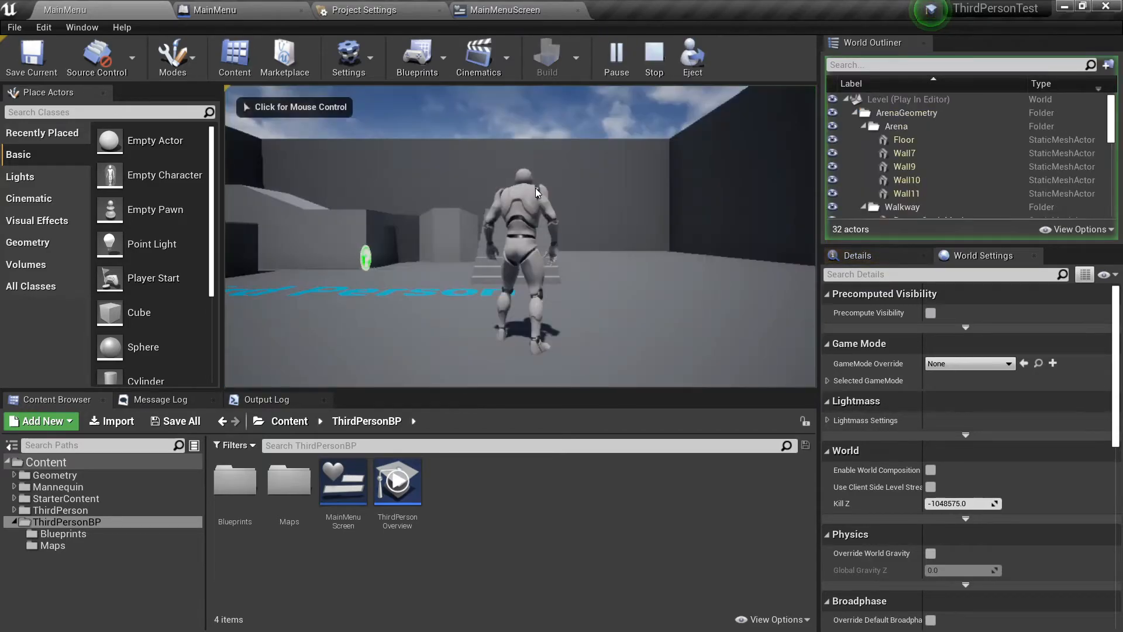
{"action": "key", "text": "Escape"}
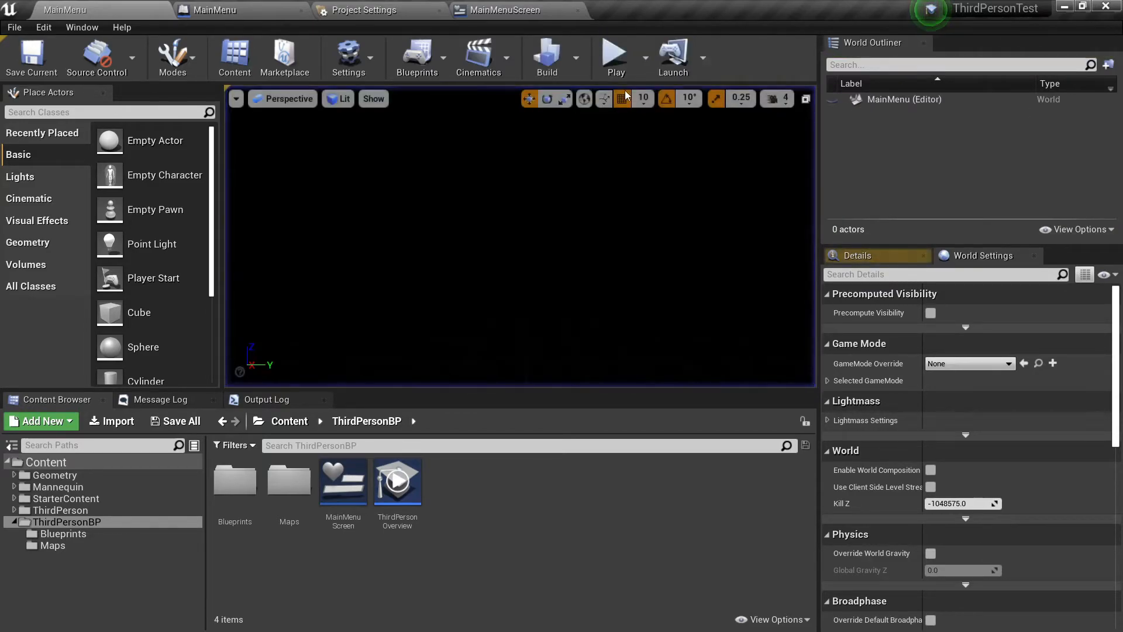
{"action": "left_click", "coordinate": [615, 57]}
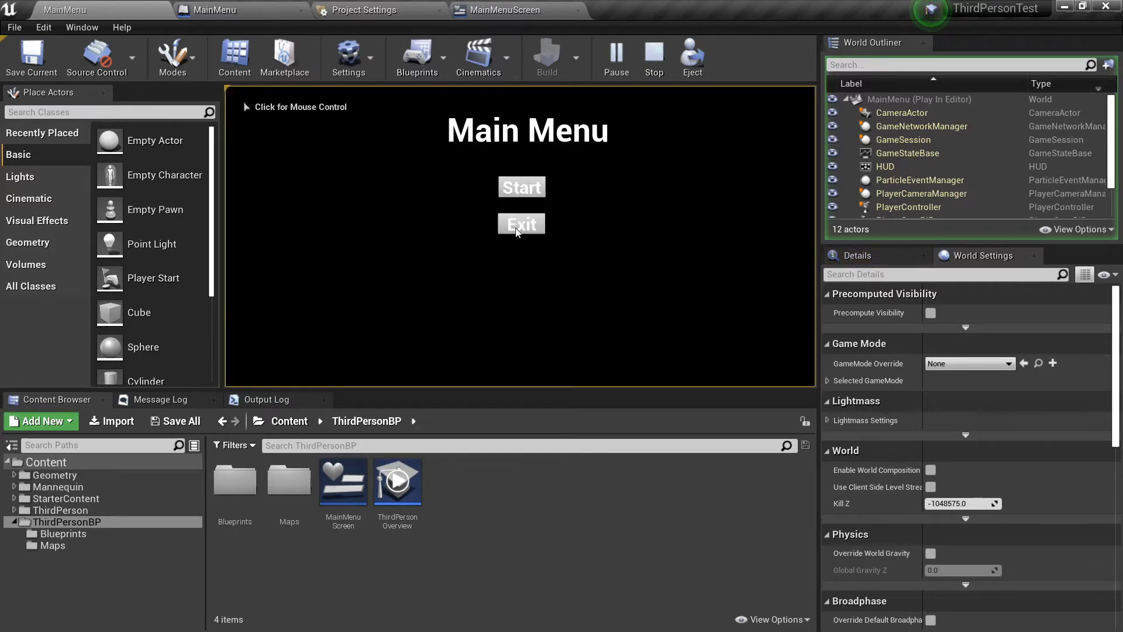
{"action": "left_click", "coordinate": [517, 187]}
{"action": "key", "text": "Escape"}
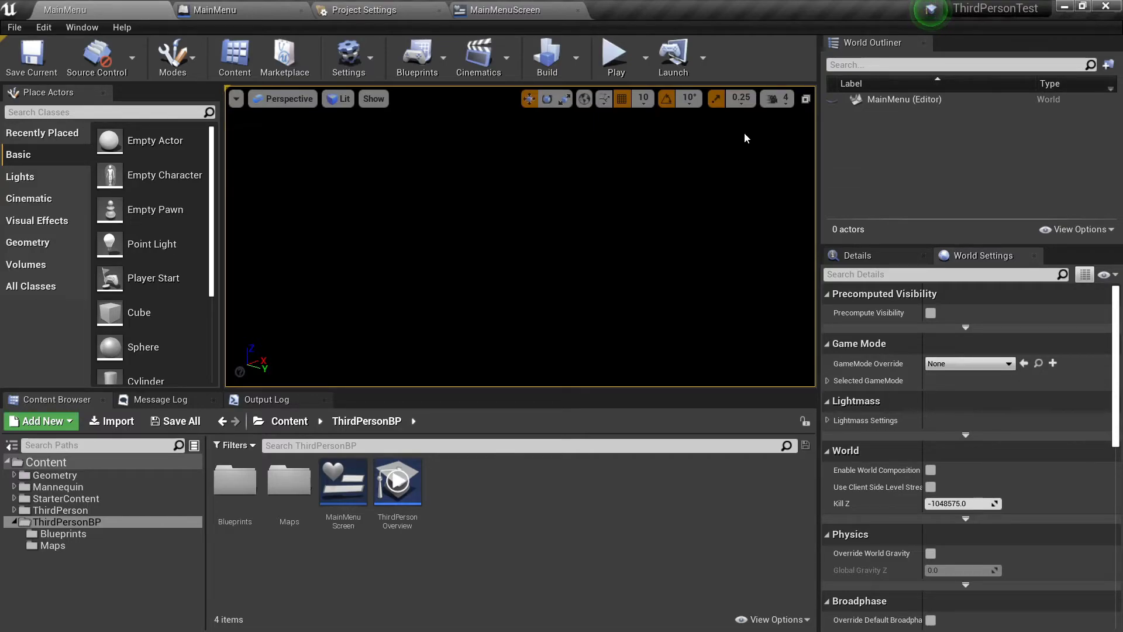
Open the level blueprint of the MainMenu level.
{"action": "left_click", "coordinate": [576, 58]}
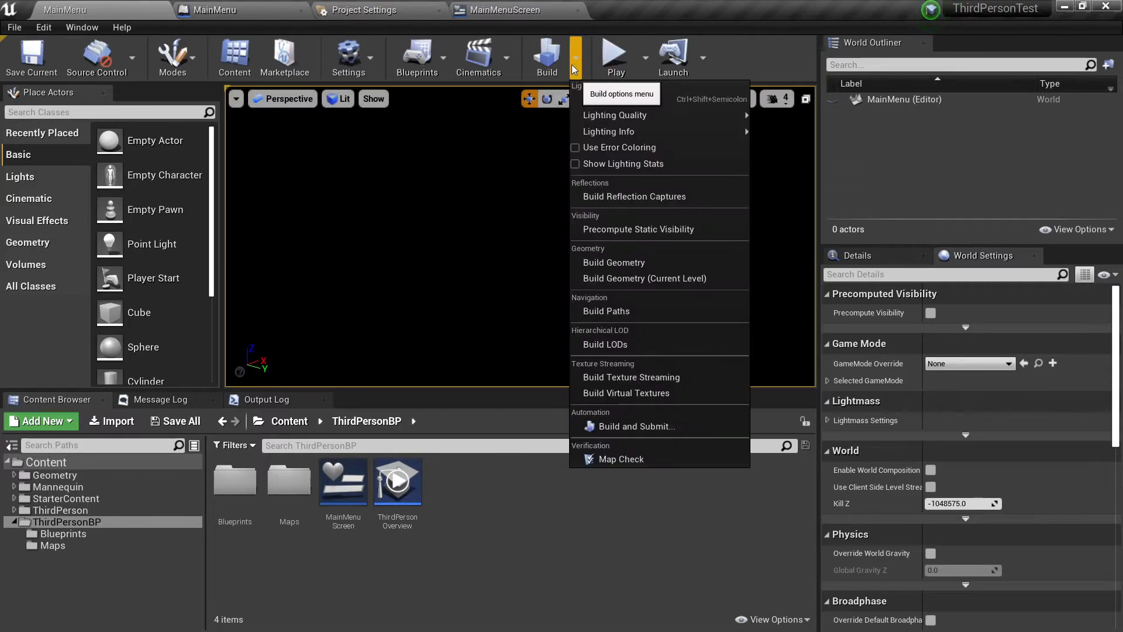
{"action": "left_click", "coordinate": [439, 58]}
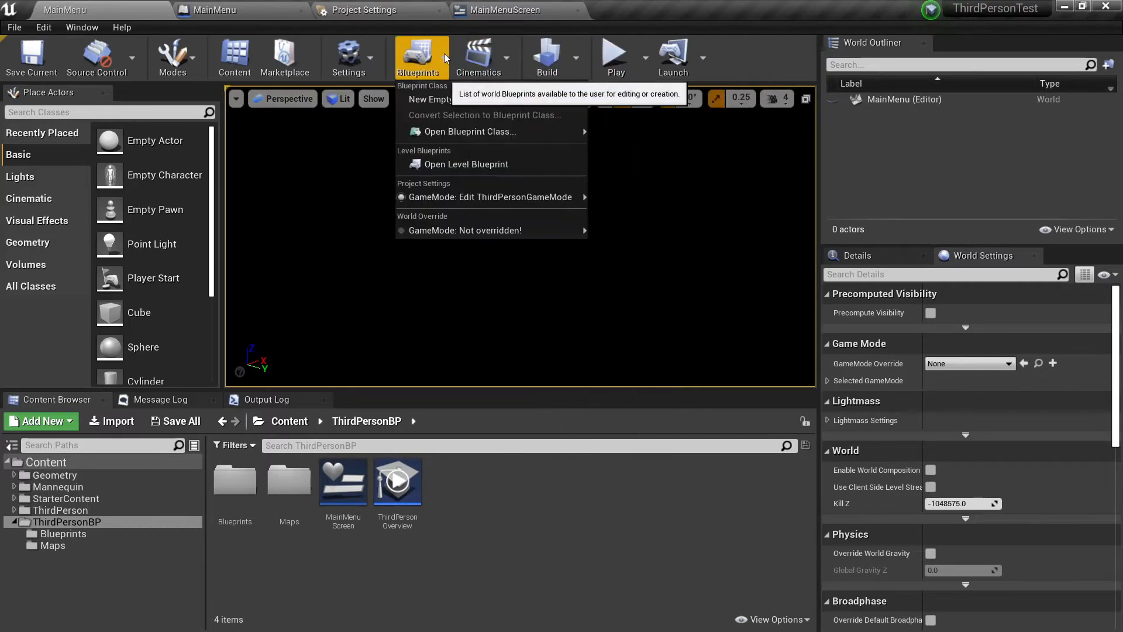
{"action": "left_click", "coordinate": [445, 161]}
Add a Cast To PlayerController node connected to the execution output of Add to Viewport.
{"action": "right_click_drag", "start_coordinate": [728, 375], "coordinate": [351, 322]}
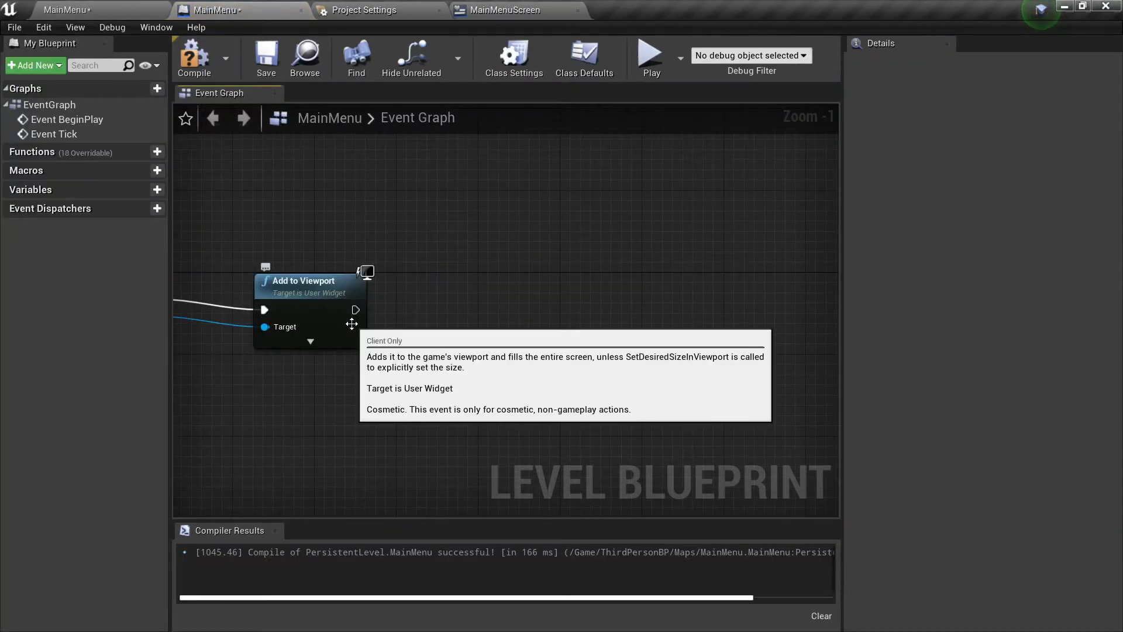
{"action": "left_click_drag", "start_coordinate": [355, 310], "coordinate": [442, 306]}
{"action": "type", "text": "cast"}
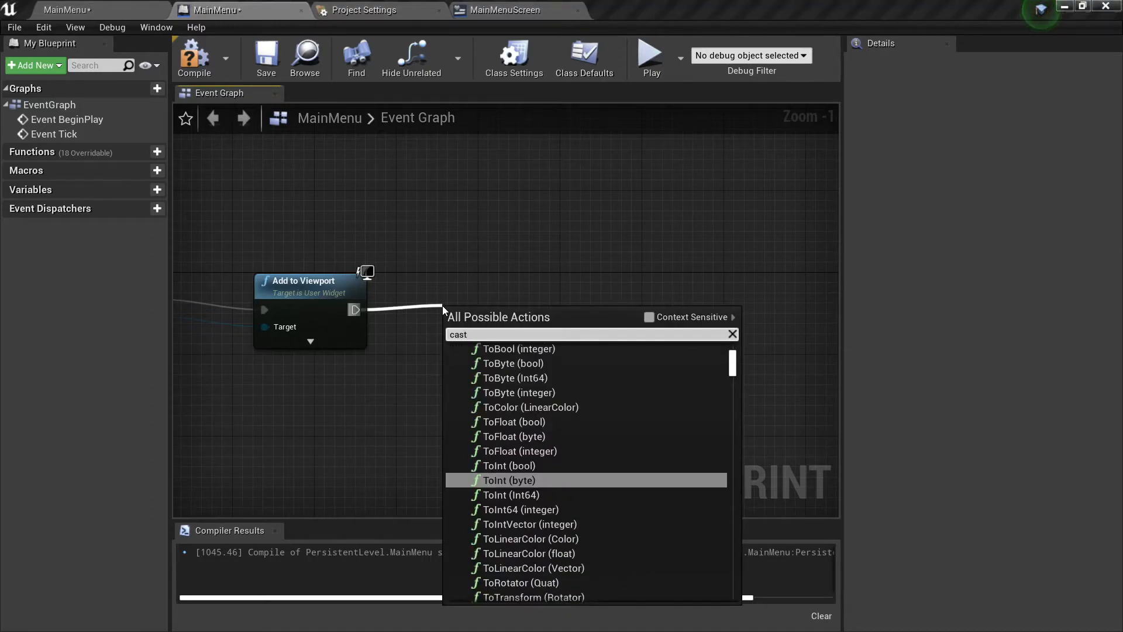
{"action": "type", "text": " to p"}
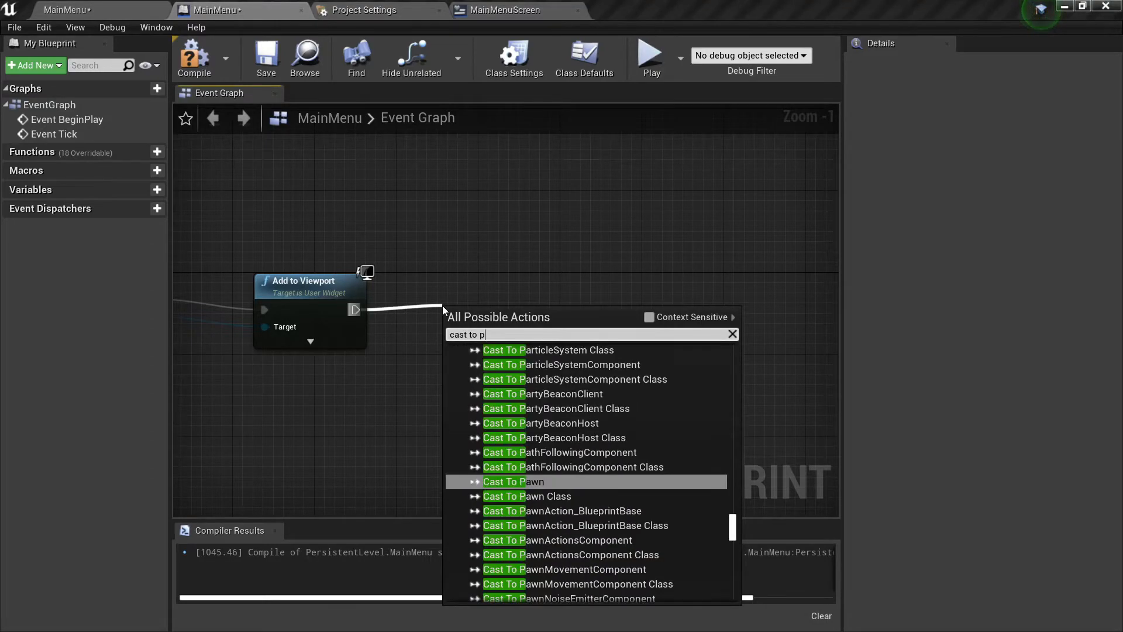
{"action": "type", "text": "layer"}
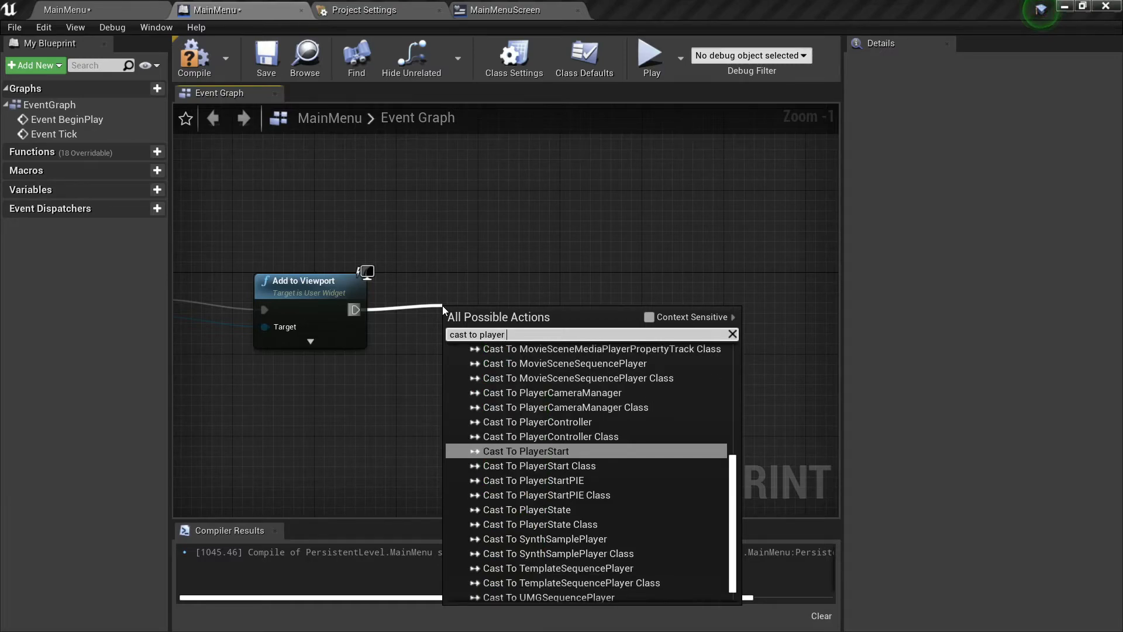
{"action": "left_click", "coordinate": [597, 418]}
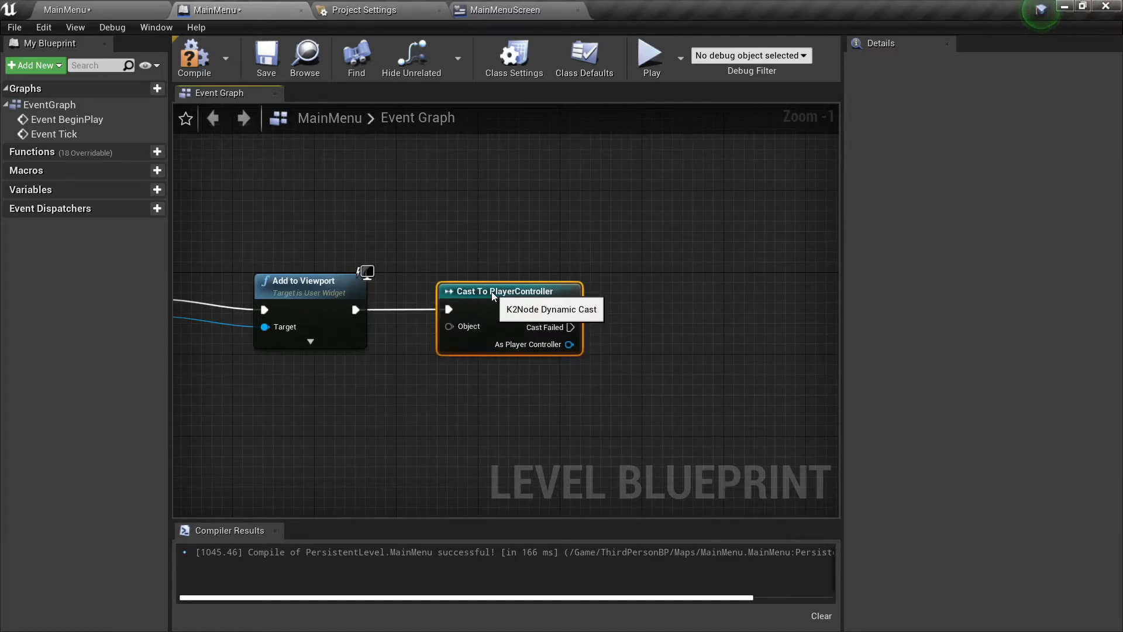
Add a Set Show Mouse Cursor node after the cast, enable it, and connect As Player Controller to its Target.
{"action": "right_click_drag", "start_coordinate": [672, 287], "coordinate": [555, 289]}
{"action": "left_click_drag", "start_coordinate": [451, 317], "coordinate": [576, 310]}
{"action": "type", "text": "show mo"}
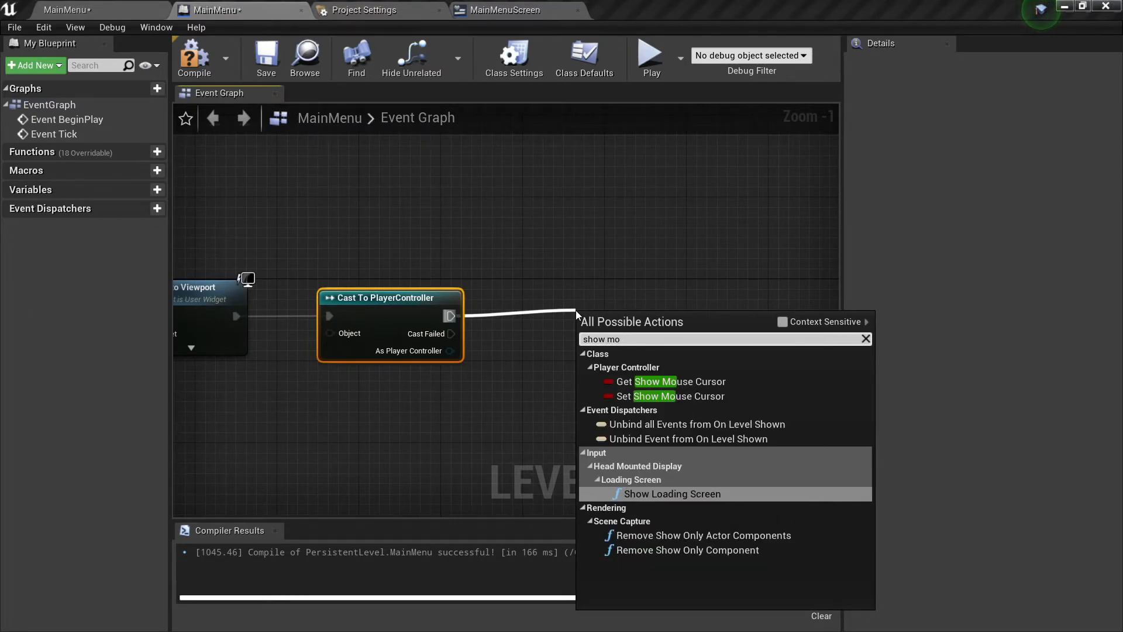
{"action": "left_click", "coordinate": [665, 398]}
{"action": "left_click_drag", "start_coordinate": [644, 319], "coordinate": [591, 308]}
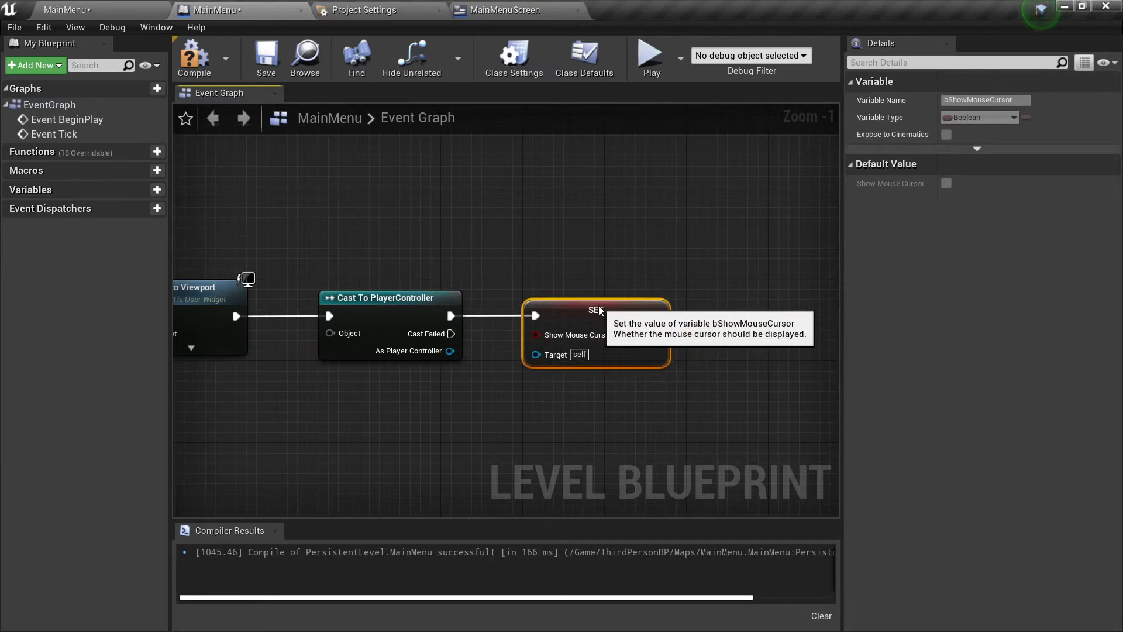
{"action": "left_click", "coordinate": [623, 335]}
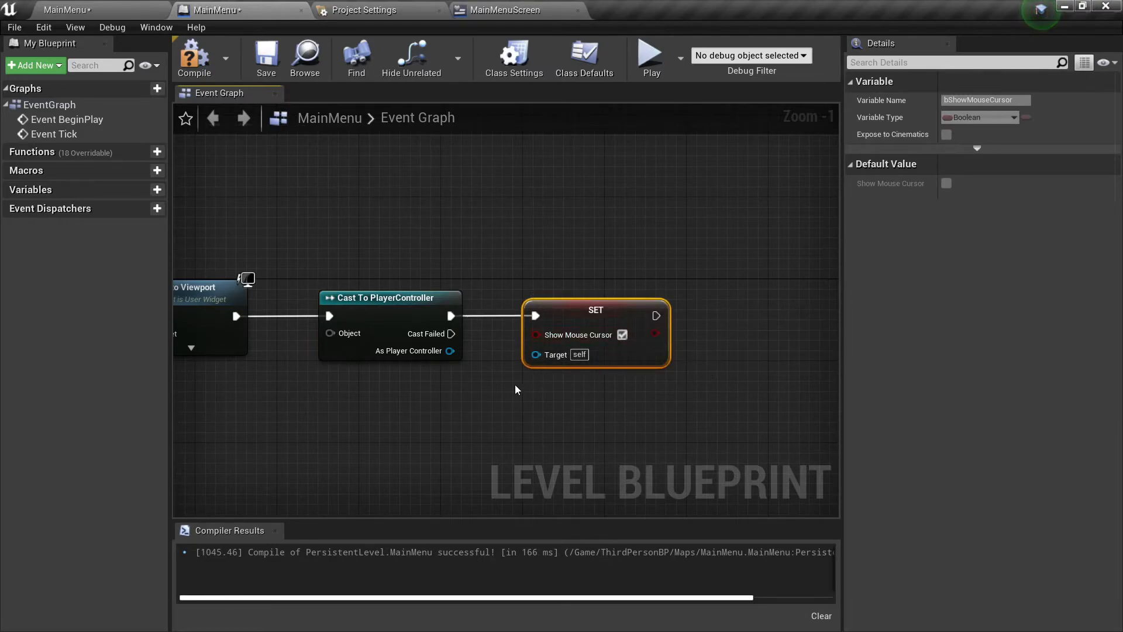
{"action": "left_click_drag", "start_coordinate": [450, 351], "coordinate": [537, 353]}
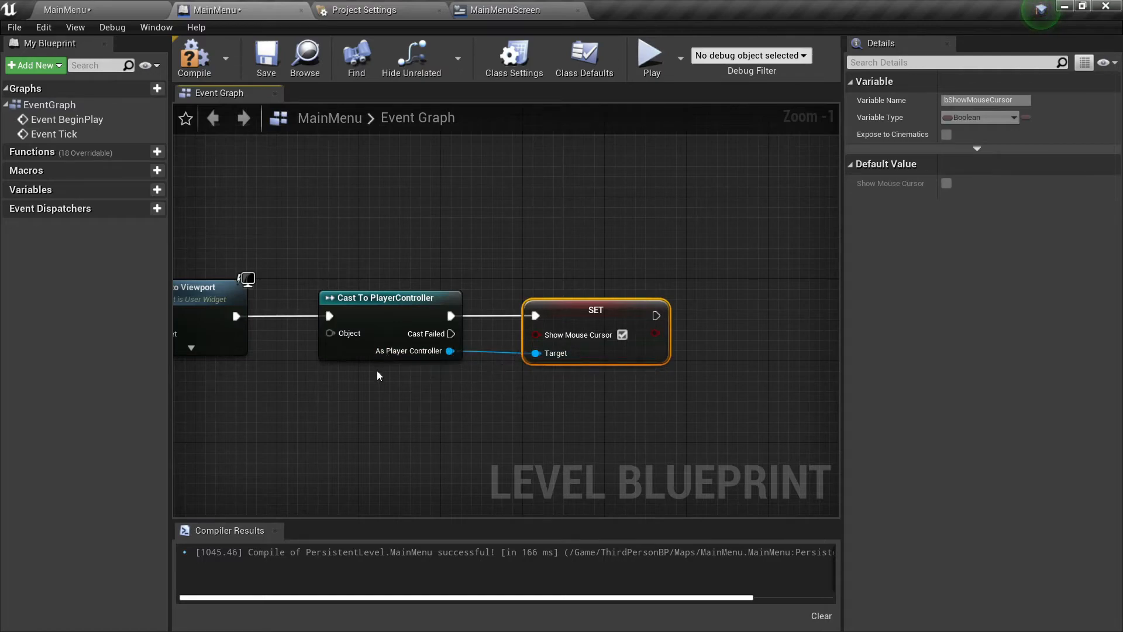
Feed the cast's Object input from a new Get Player Controller node and place it below Add to Viewport.
{"action": "right_click_drag", "start_coordinate": [378, 373], "coordinate": [611, 391]}
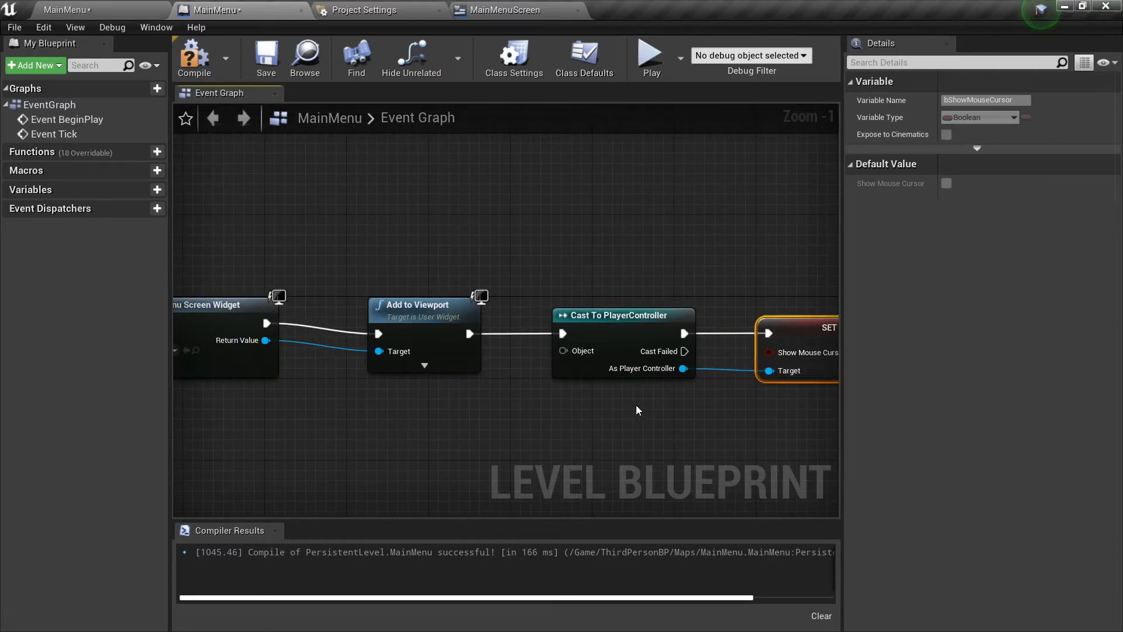
{"action": "left_click_drag", "start_coordinate": [563, 350], "coordinate": [486, 420]}
{"action": "type", "text": "get l"}
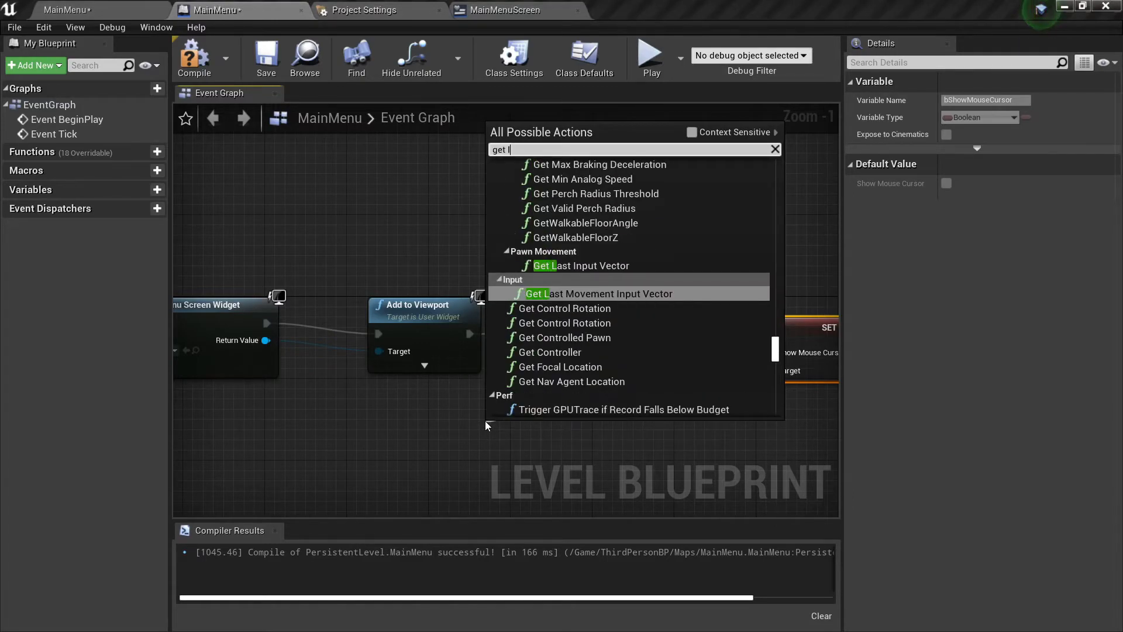
{"action": "key", "text": "BackSpace"}
{"action": "type", "text": "pl"}
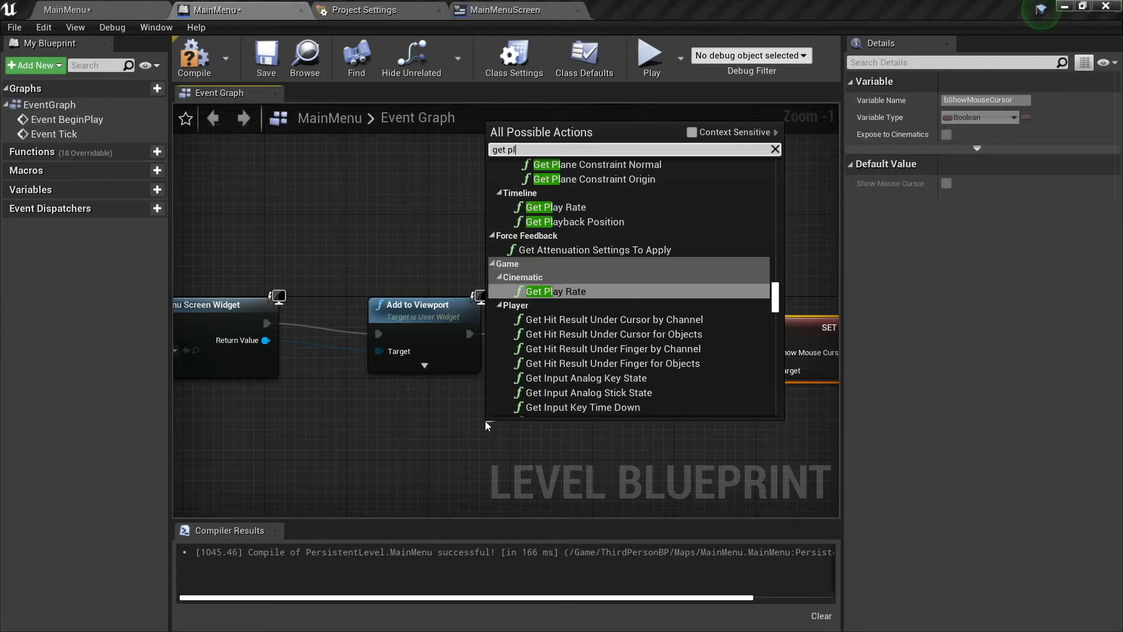
{"action": "type", "text": "ayer"}
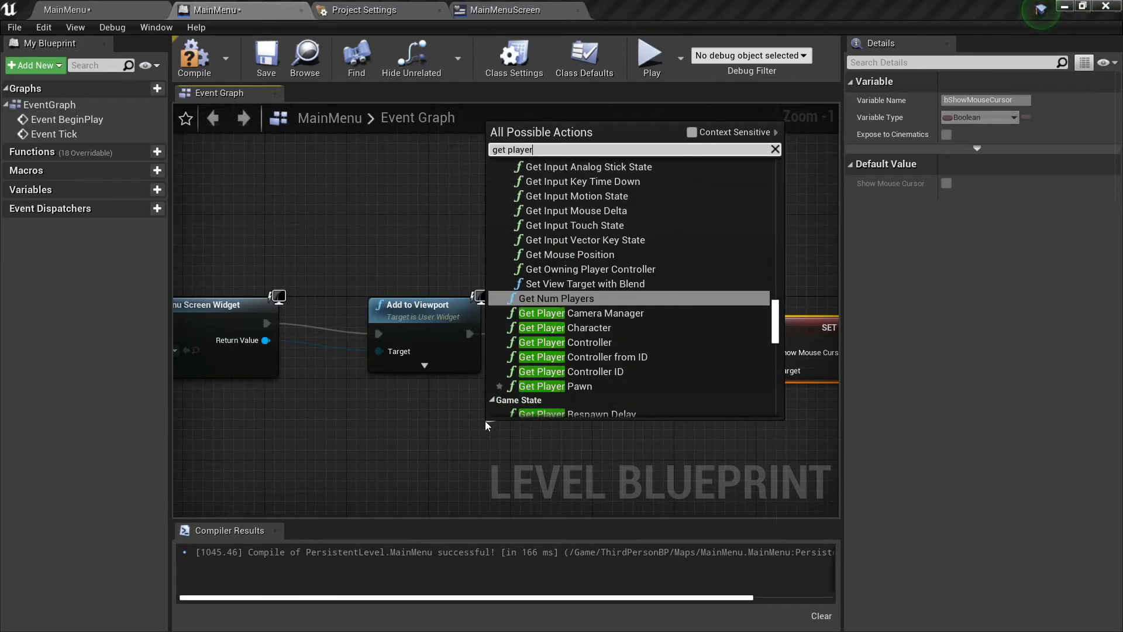
{"action": "type", "text": " con"}
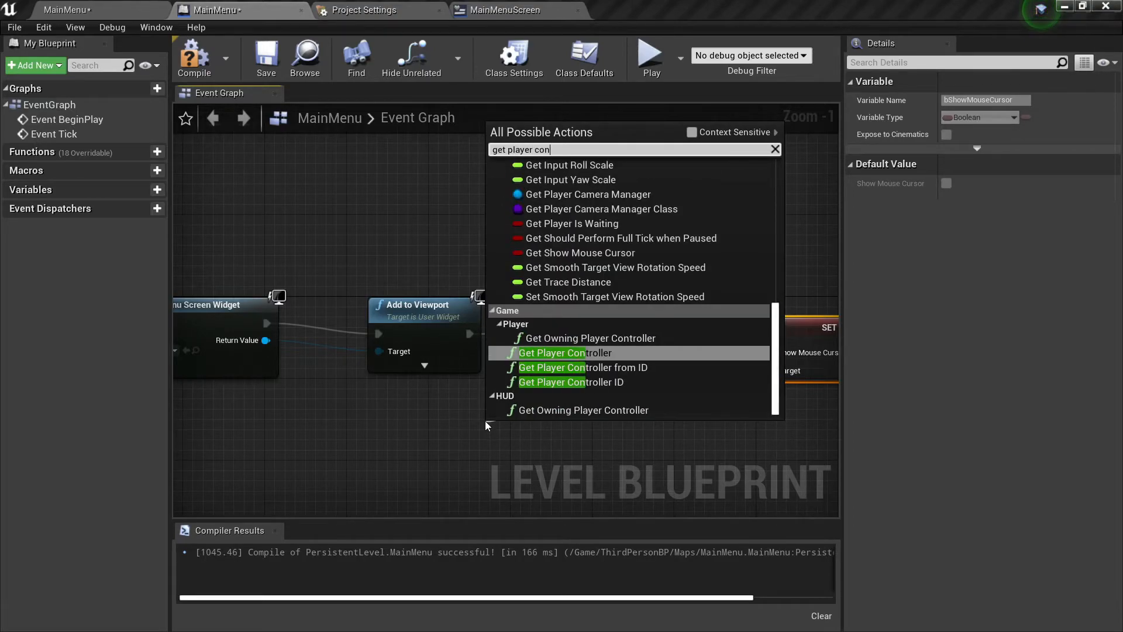
{"action": "key", "text": "Return"}
{"action": "left_click_drag", "start_coordinate": [483, 432], "coordinate": [342, 385]}
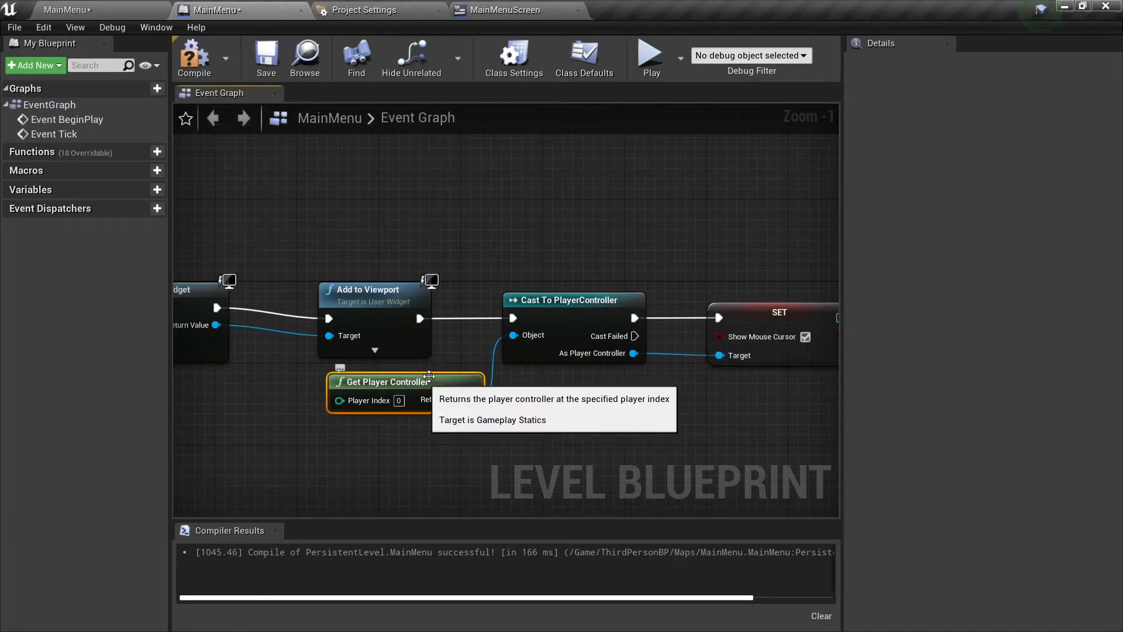
{"action": "right_click_drag", "start_coordinate": [444, 350], "coordinate": [397, 356]}
{"action": "right_click_drag", "start_coordinate": [675, 369], "coordinate": [644, 395]}
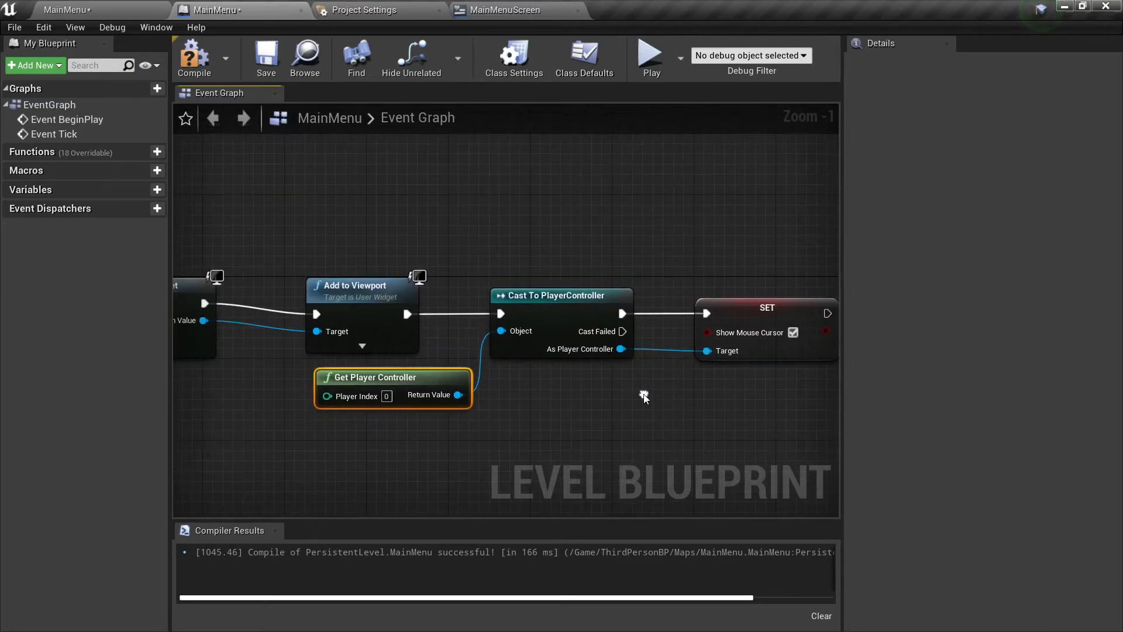
Compile the MainMenu level blueprint and review the extended node chain.
{"action": "left_click", "coordinate": [194, 59]}
{"action": "right_click_drag", "start_coordinate": [711, 207], "coordinate": [450, 227]}
{"action": "scroll", "coordinate": [451, 227], "scroll_direction": "down", "scroll_amount": 2}
{"action": "right_click_drag", "start_coordinate": [377, 212], "coordinate": [488, 280]}
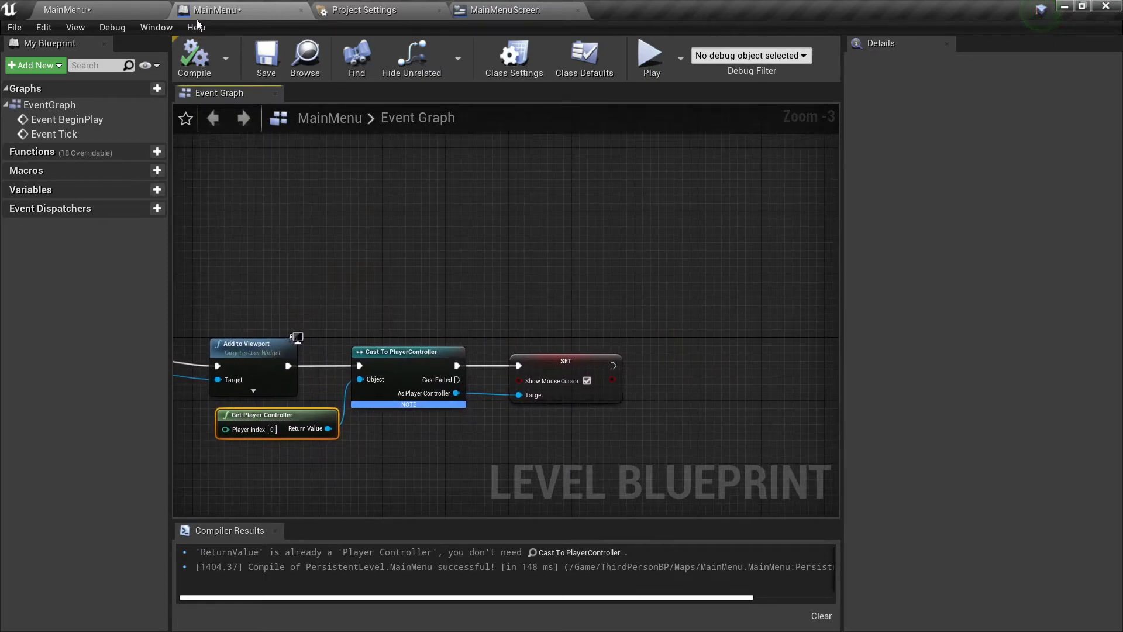
Create a GameMode Override named MainMenuStartGameModer in the ThirdPersonBP folder for the MainMenu level.
{"action": "left_click", "coordinate": [143, 10]}
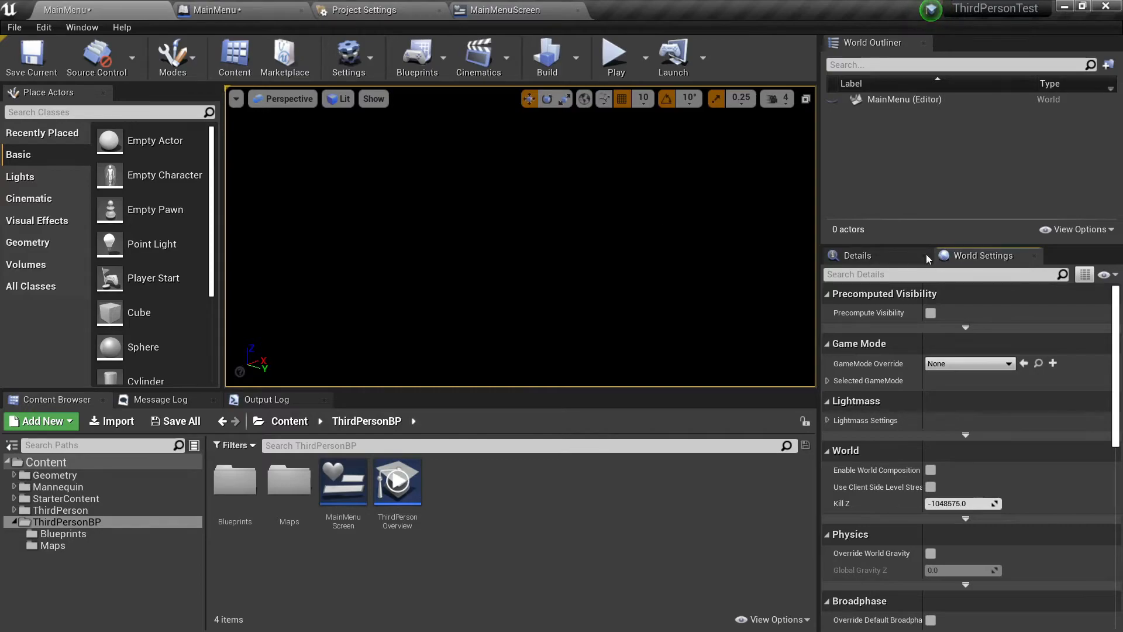
{"action": "left_click", "coordinate": [82, 27]}
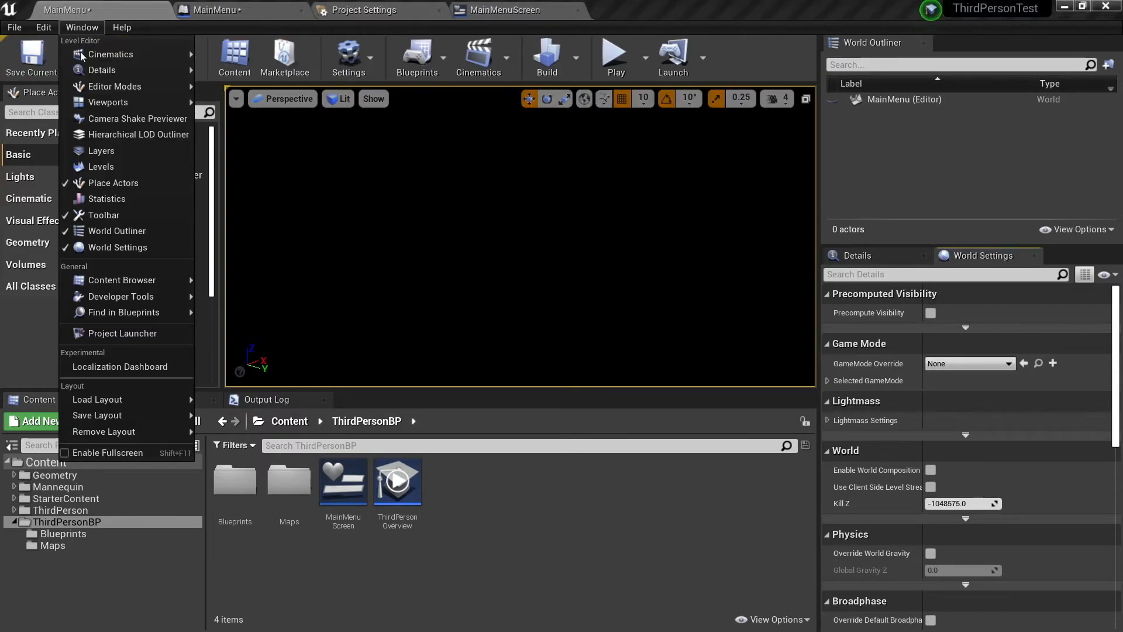
{"action": "left_click", "coordinate": [607, 574]}
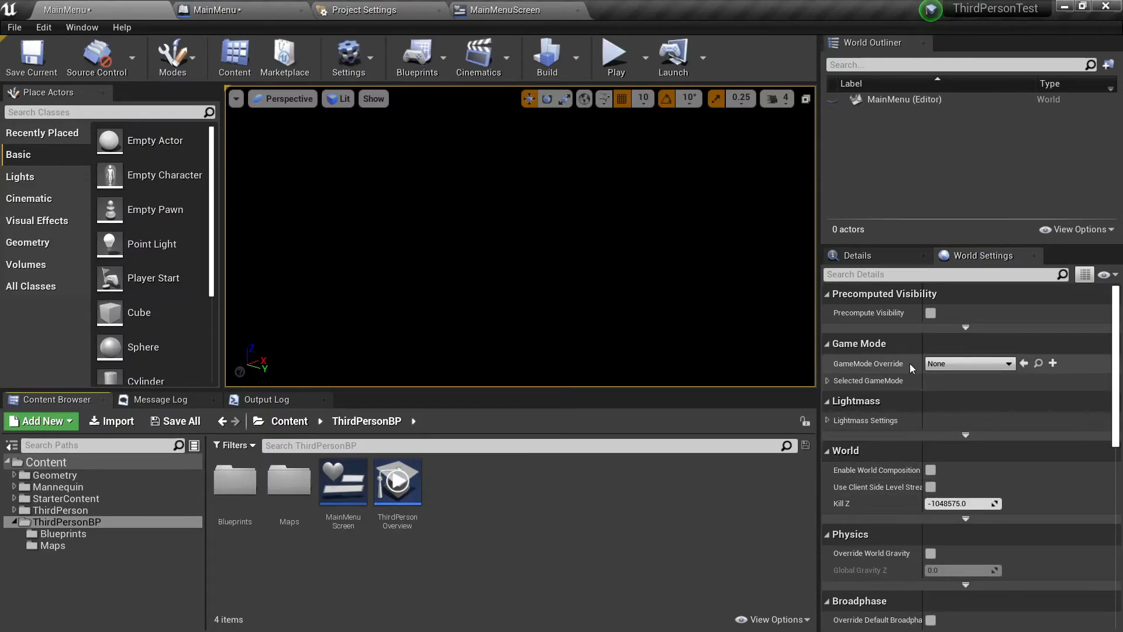
{"action": "left_click", "coordinate": [1052, 364]}
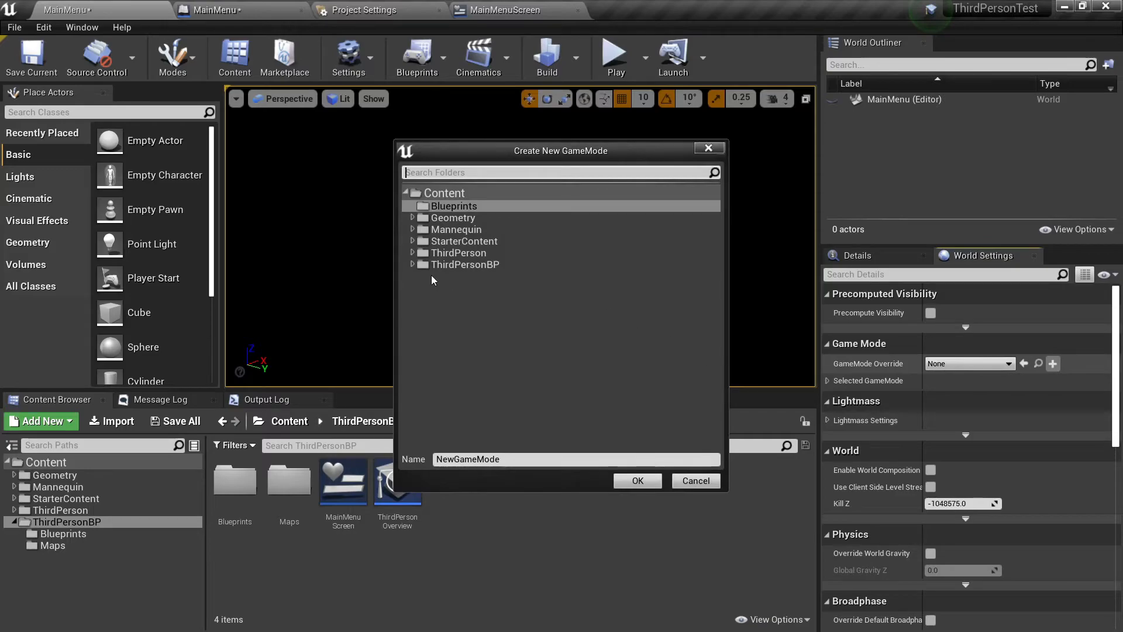
{"action": "left_click", "coordinate": [450, 265]}
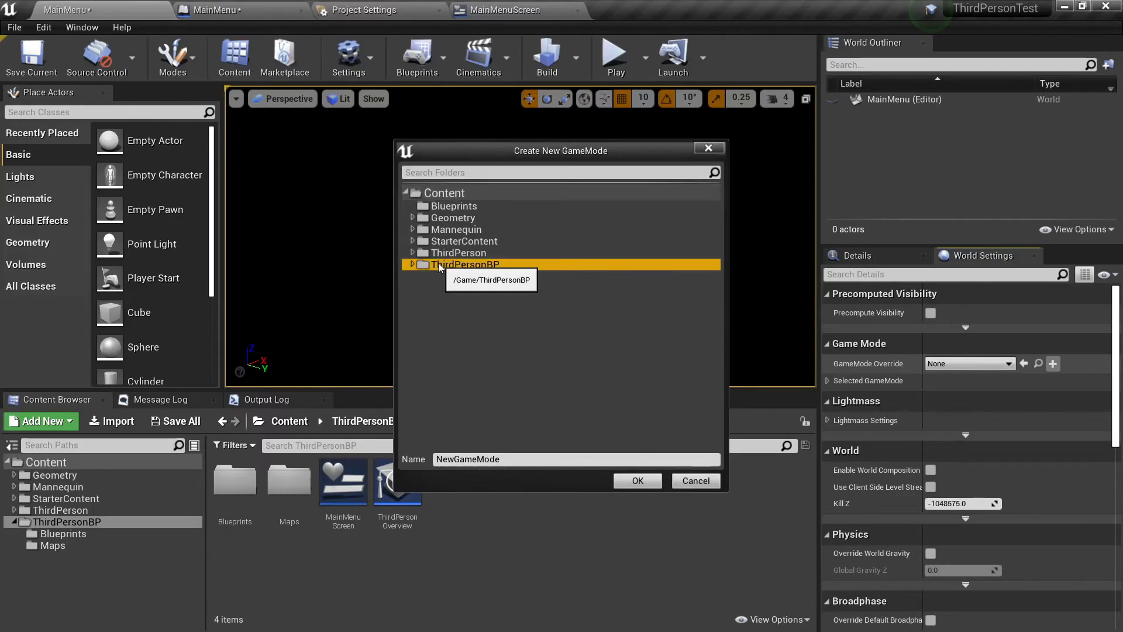
{"action": "left_click", "coordinate": [512, 459]}
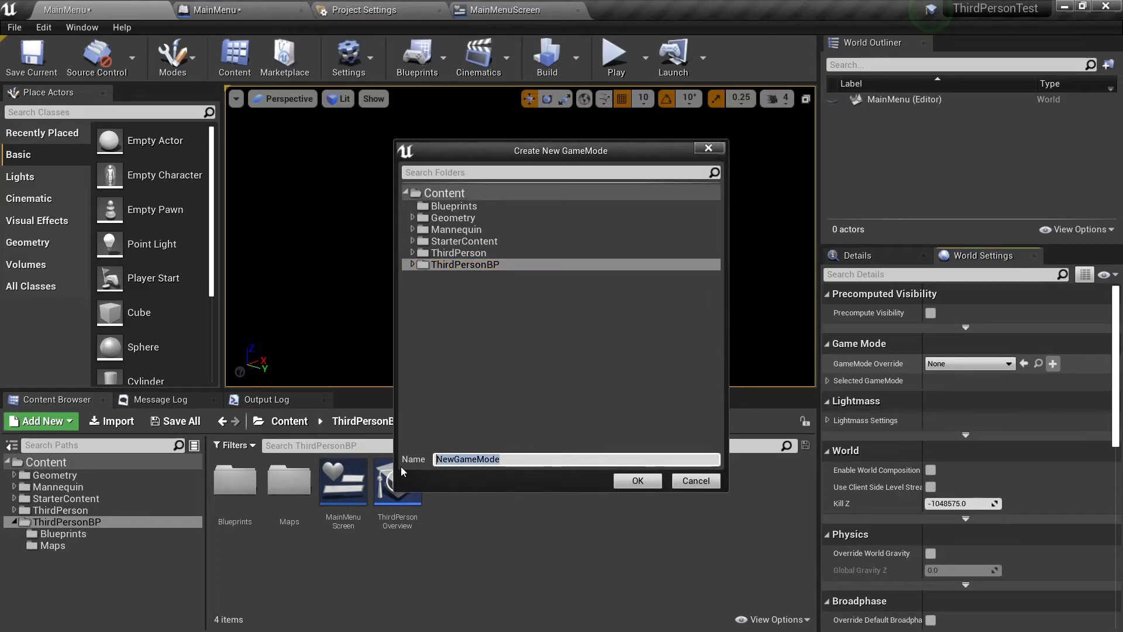
{"action": "type", "text": "MainMenuStartGameModer"}
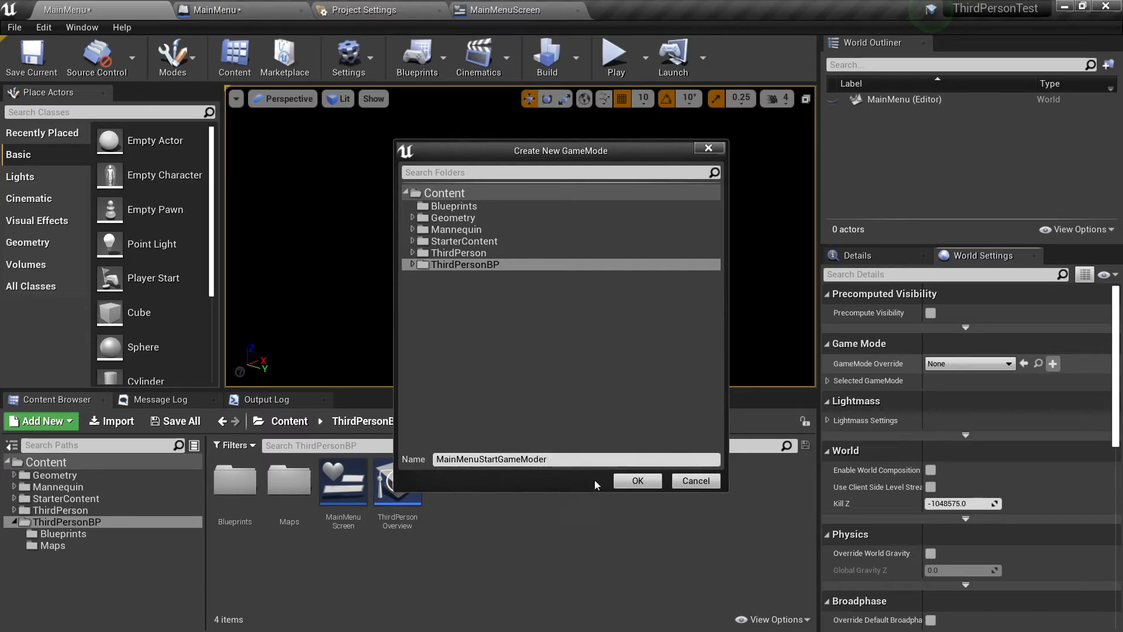
{"action": "left_click", "coordinate": [629, 480]}
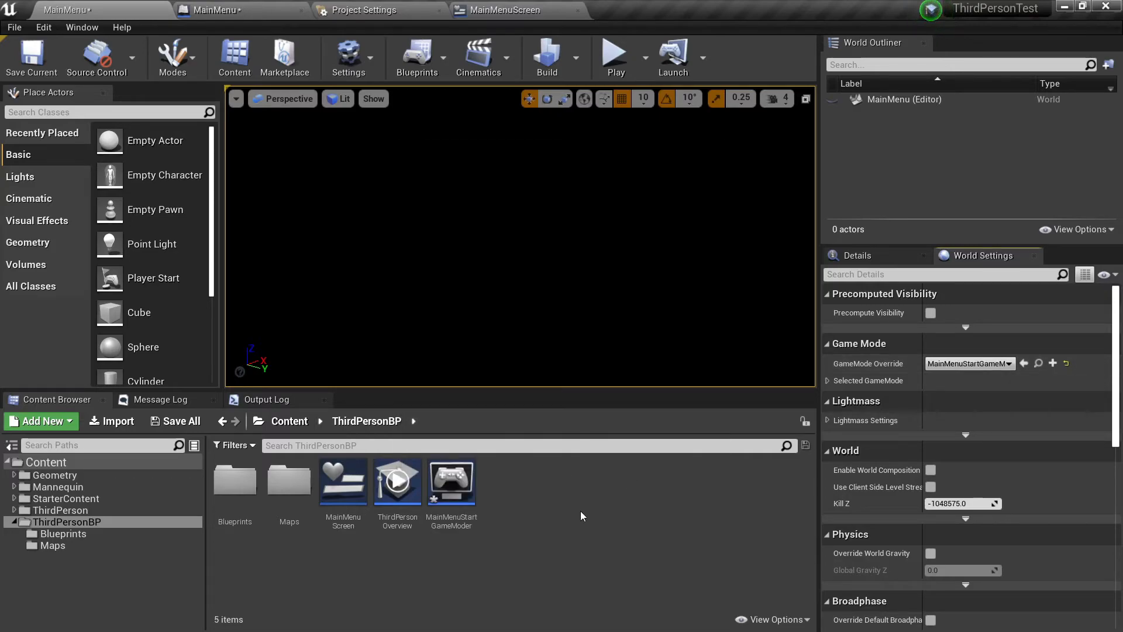
{"action": "left_click", "coordinate": [452, 482]}
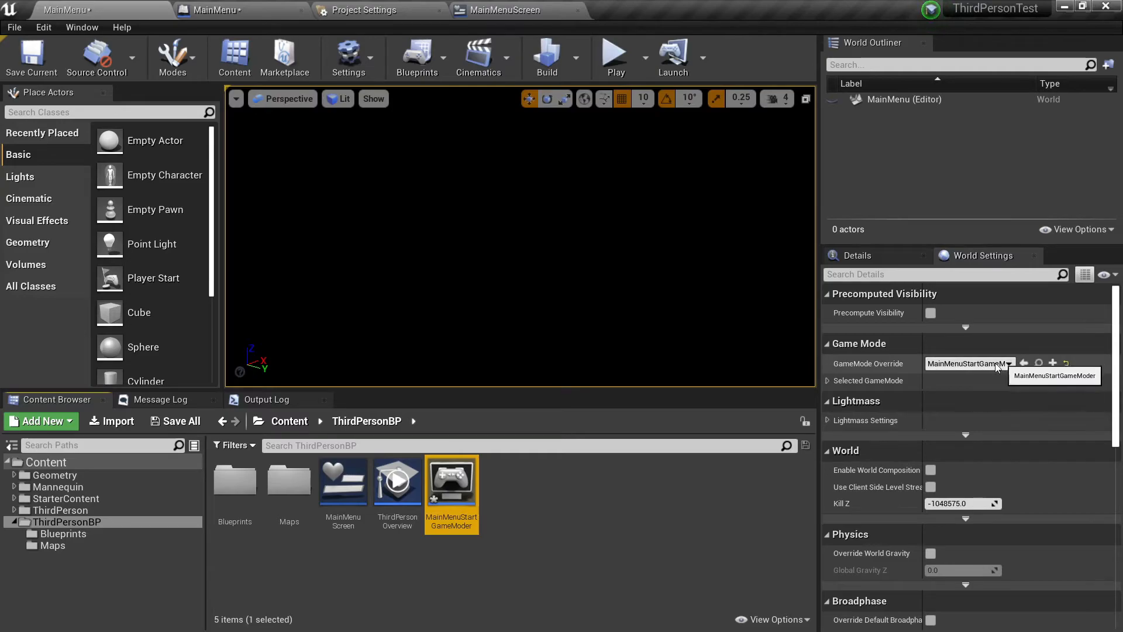
Expand the selected game mode's settings and set both Default Pawn Class and HUD Class to None.
{"action": "left_click", "coordinate": [827, 380]}
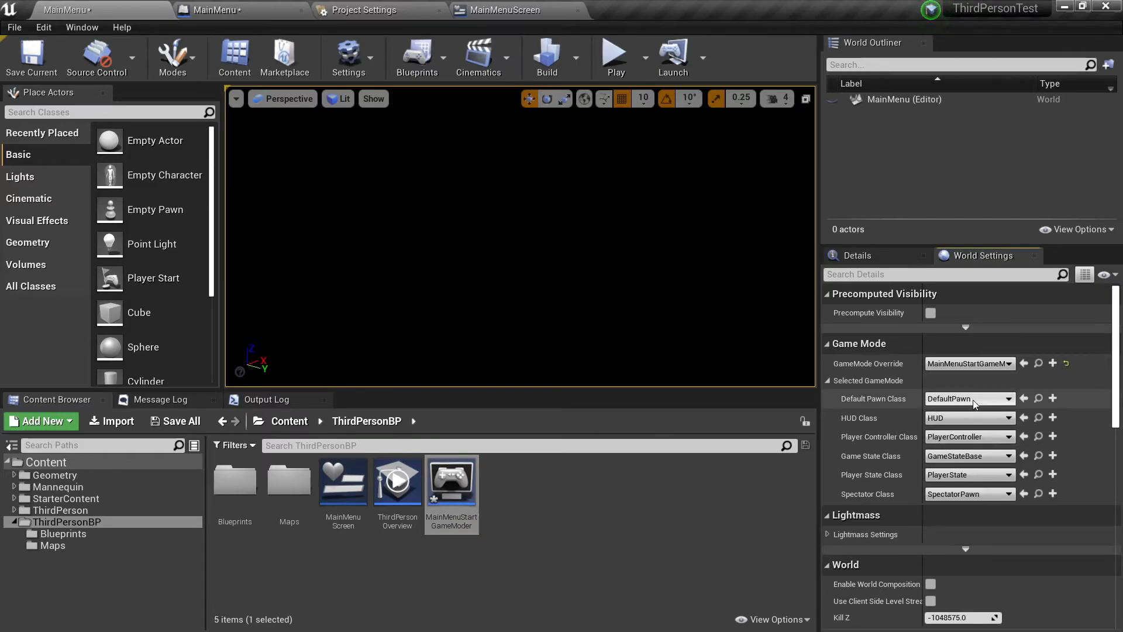
{"action": "left_click", "coordinate": [992, 398]}
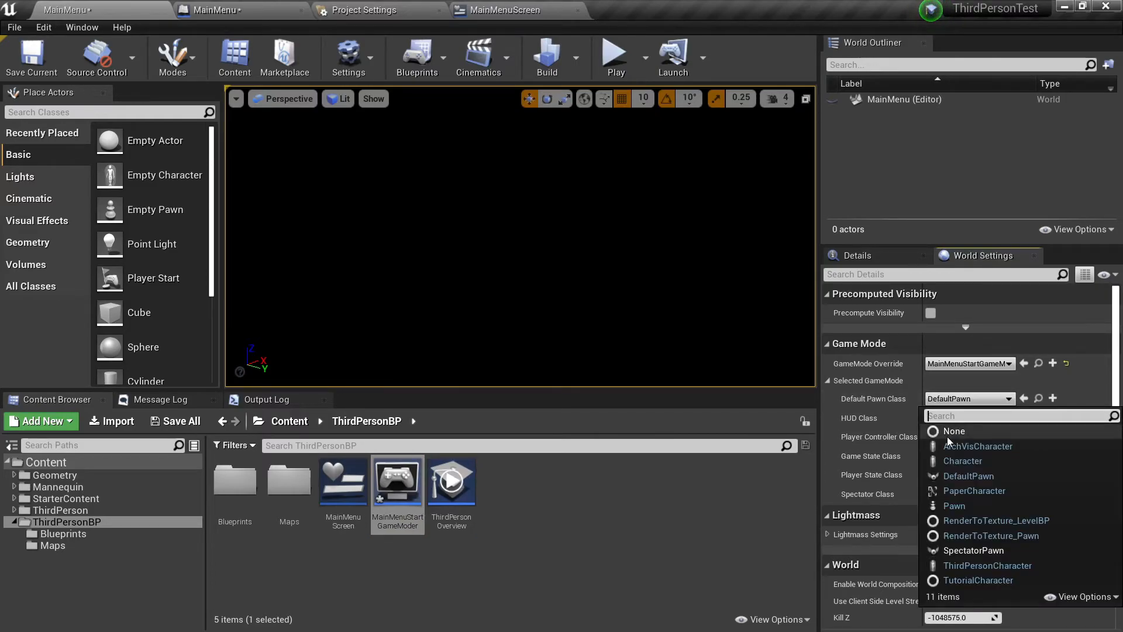
{"action": "left_click", "coordinate": [947, 431]}
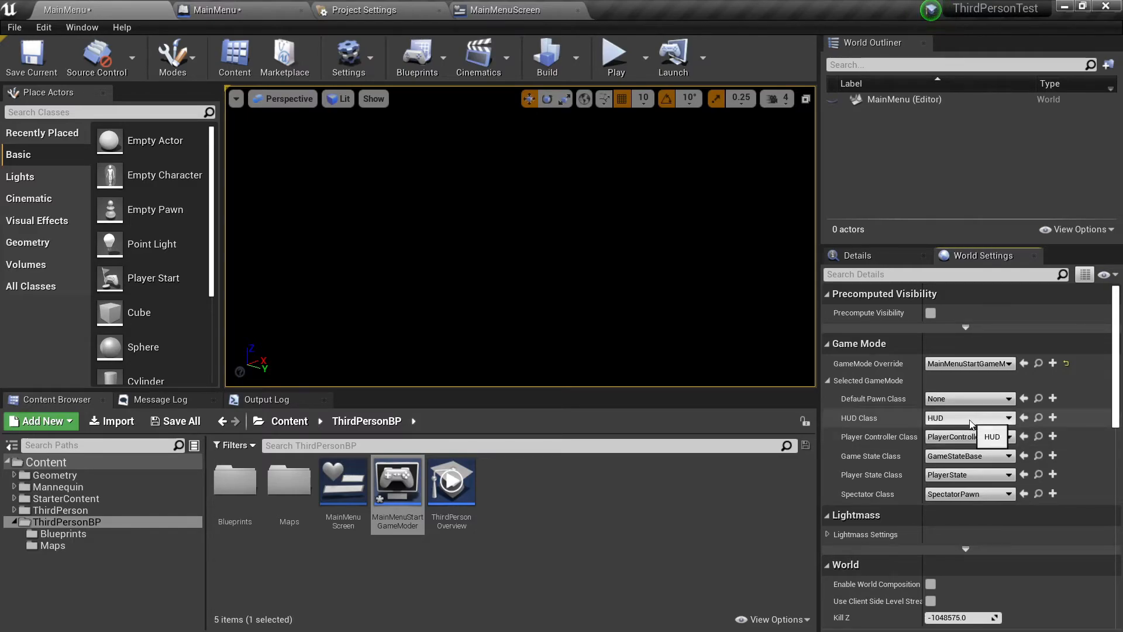
{"action": "left_click", "coordinate": [968, 418]}
{"action": "left_click", "coordinate": [963, 447]}
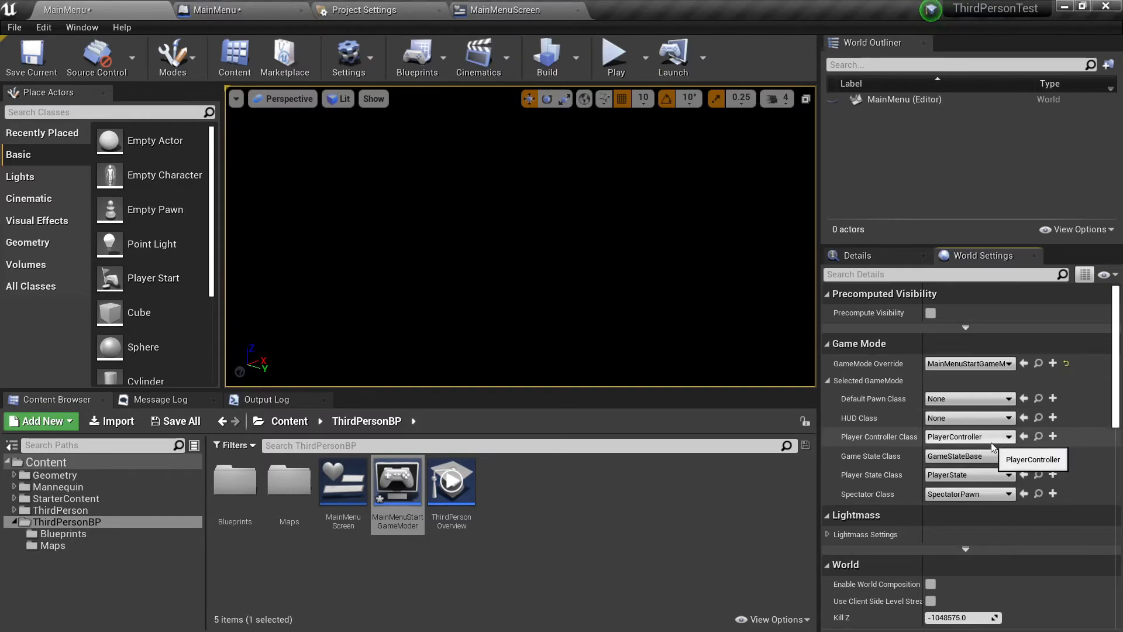
Create a new Player Controller Class named StartMenuPlayerController in ThirdPersonBP and close its blueprint editor.
{"action": "left_click", "coordinate": [1053, 437]}
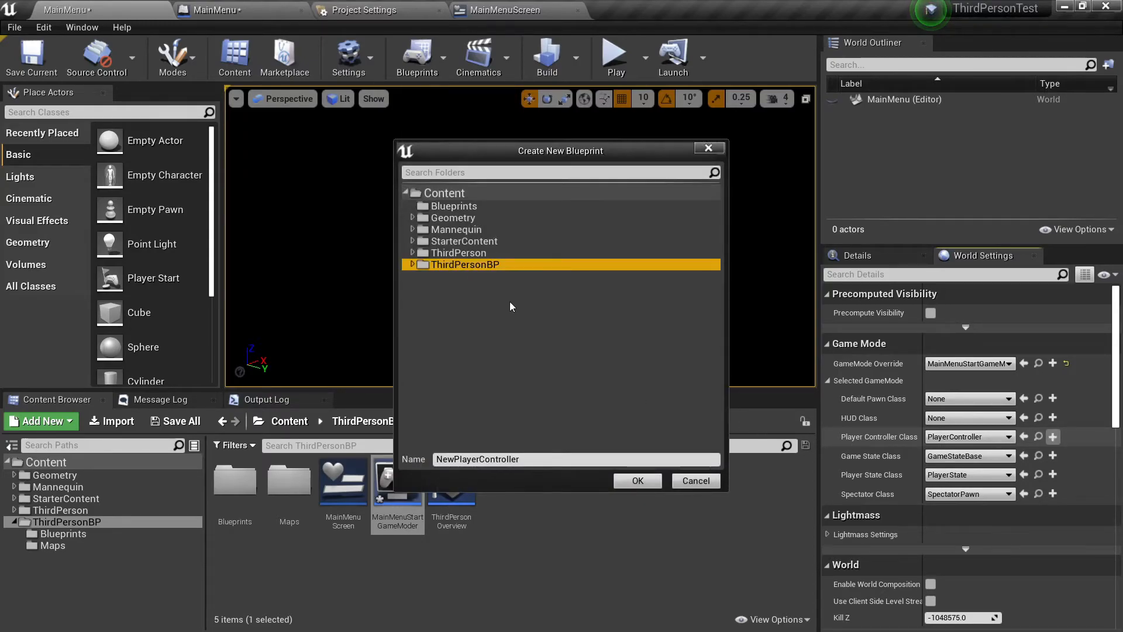
{"action": "left_click", "coordinate": [521, 458]}
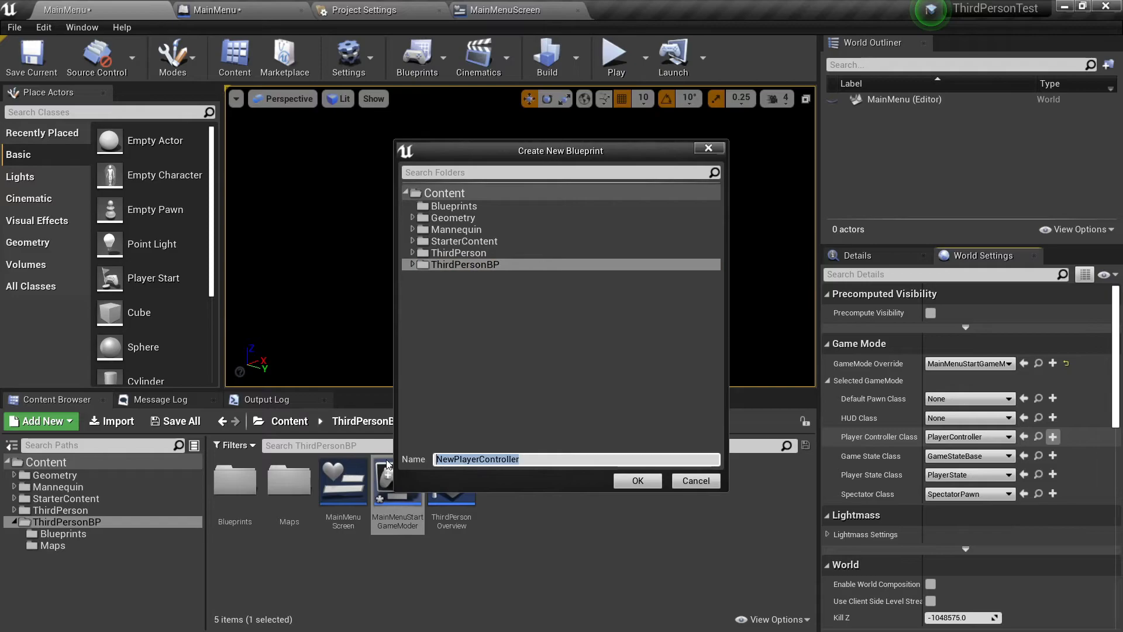
{"action": "type", "text": "Sta"}
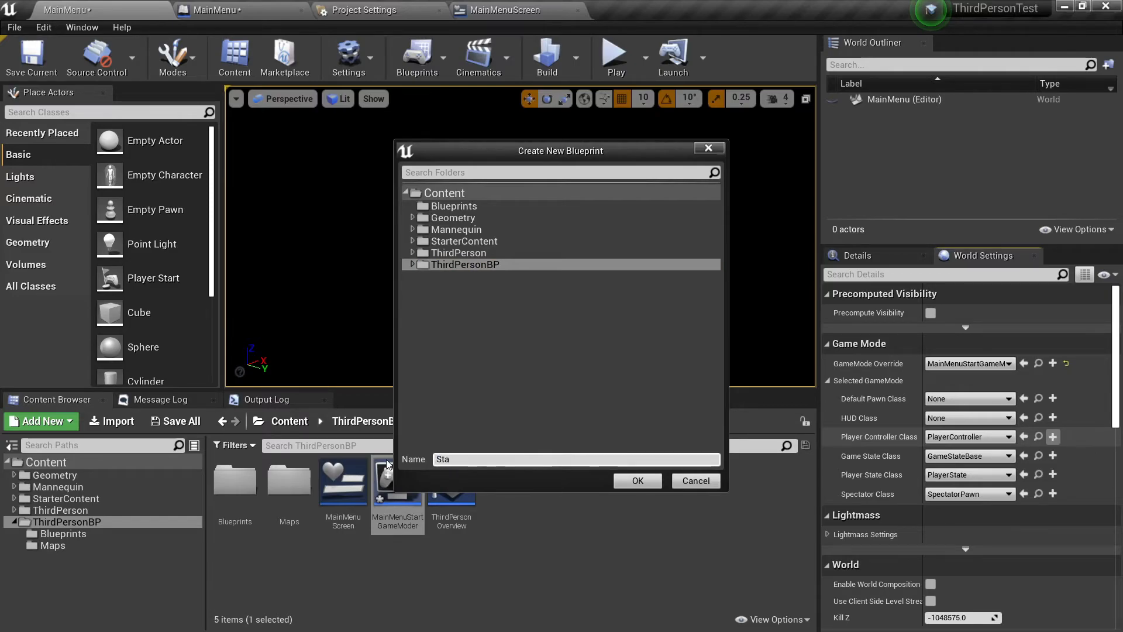
{"action": "type", "text": "rtMenuPlayerController"}
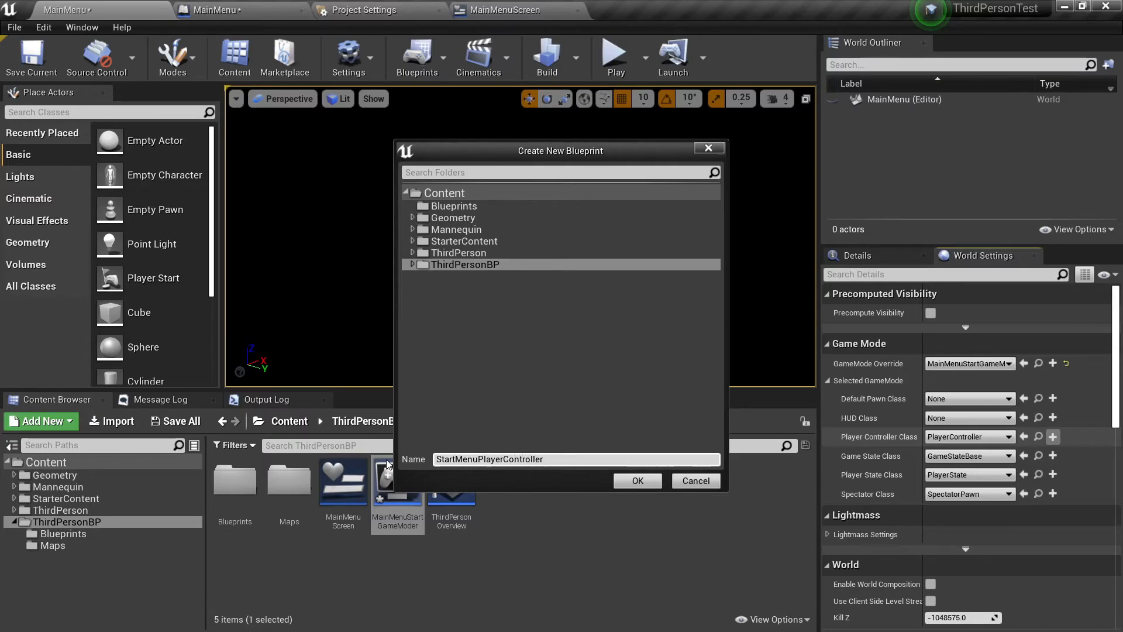
{"action": "left_click", "coordinate": [630, 485]}
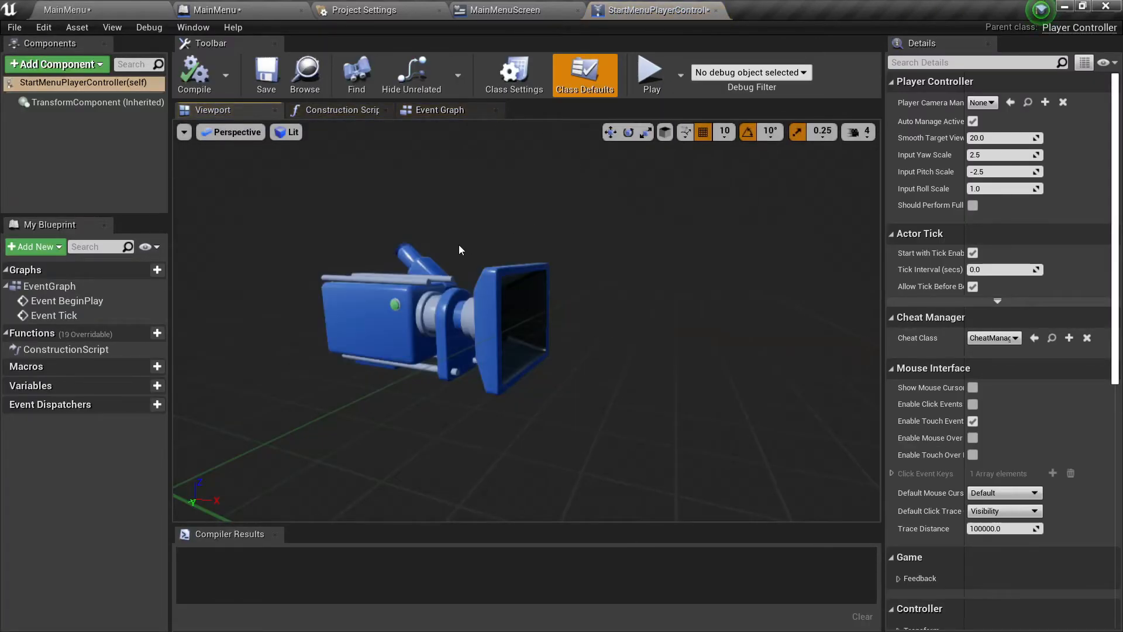
{"action": "left_click", "coordinate": [714, 10]}
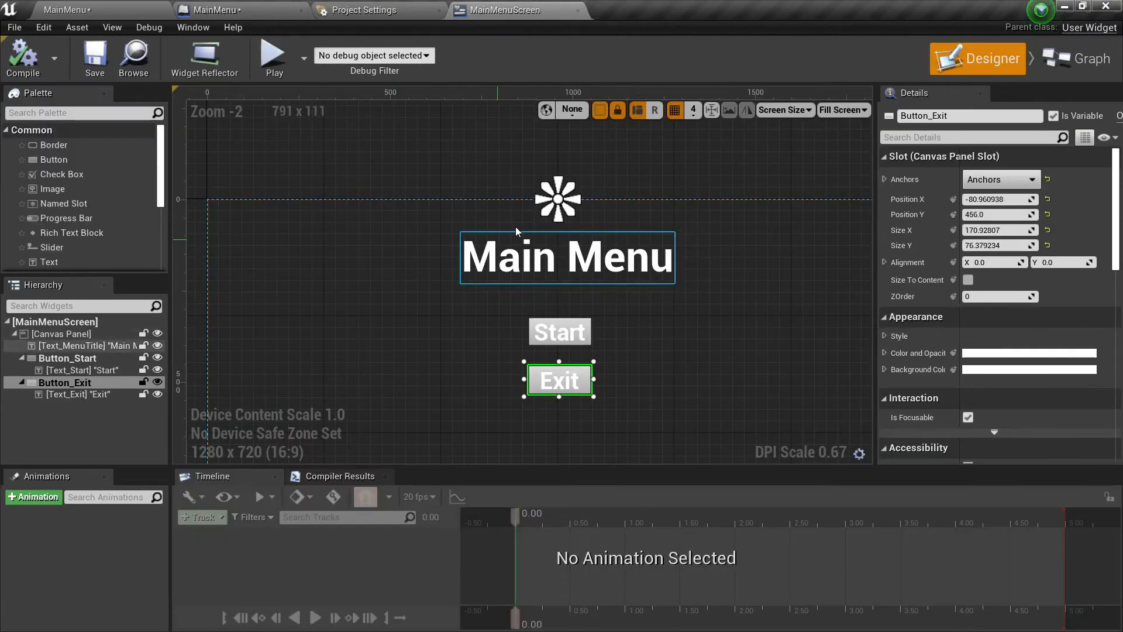
Return to the MainMenu level and save it with its game mode changes.
{"action": "left_click", "coordinate": [220, 10]}
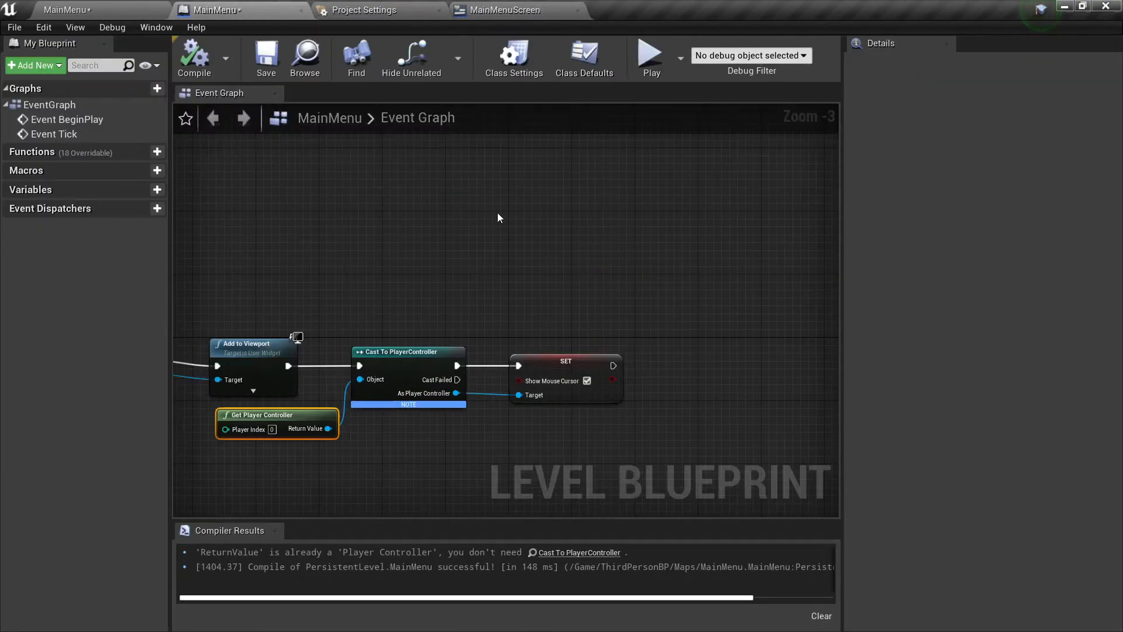
{"action": "left_click", "coordinate": [146, 10]}
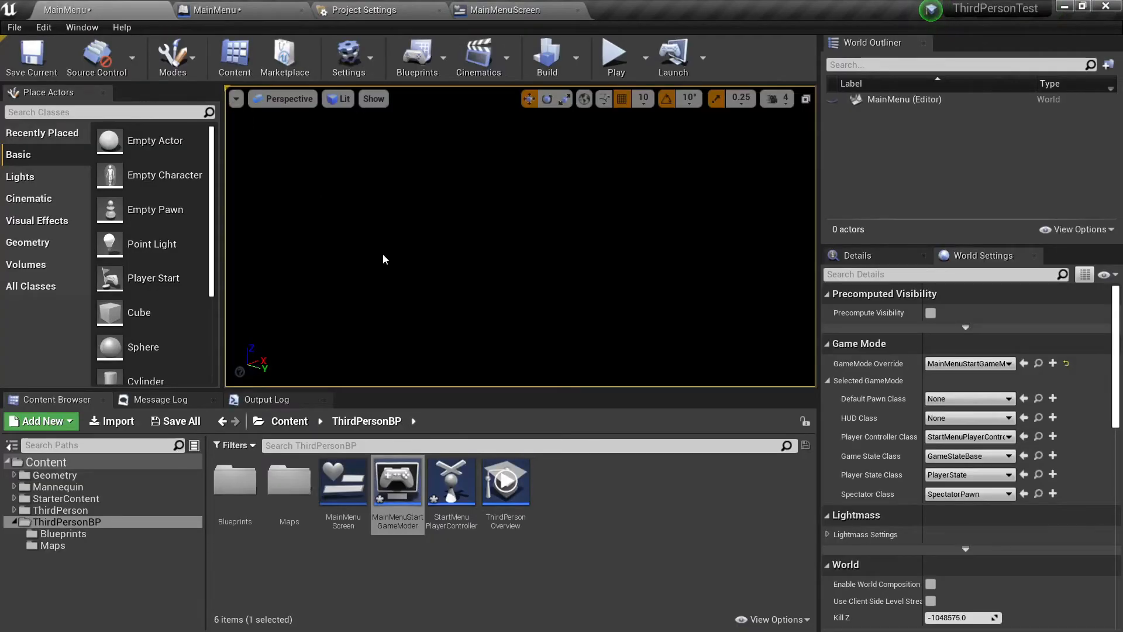
{"action": "key", "text": "ctrl+s"}
Set both the Editor Startup Map and the Game Default Map to MainMenu in the project's Maps & Modes settings.
{"action": "left_click", "coordinate": [359, 12]}
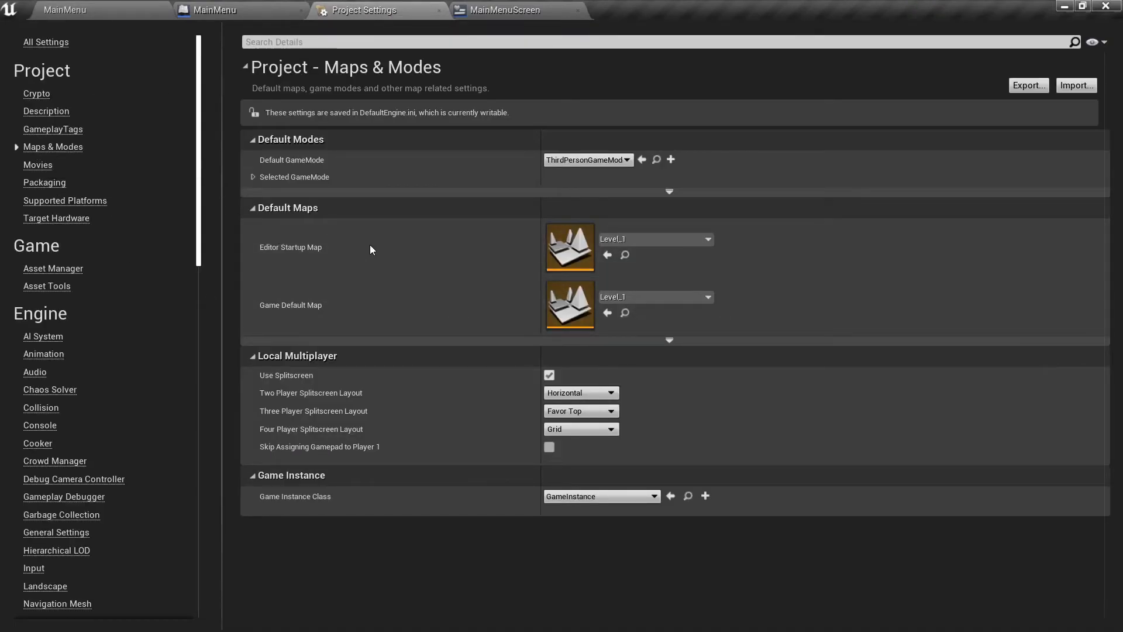
{"action": "left_click", "coordinate": [648, 240]}
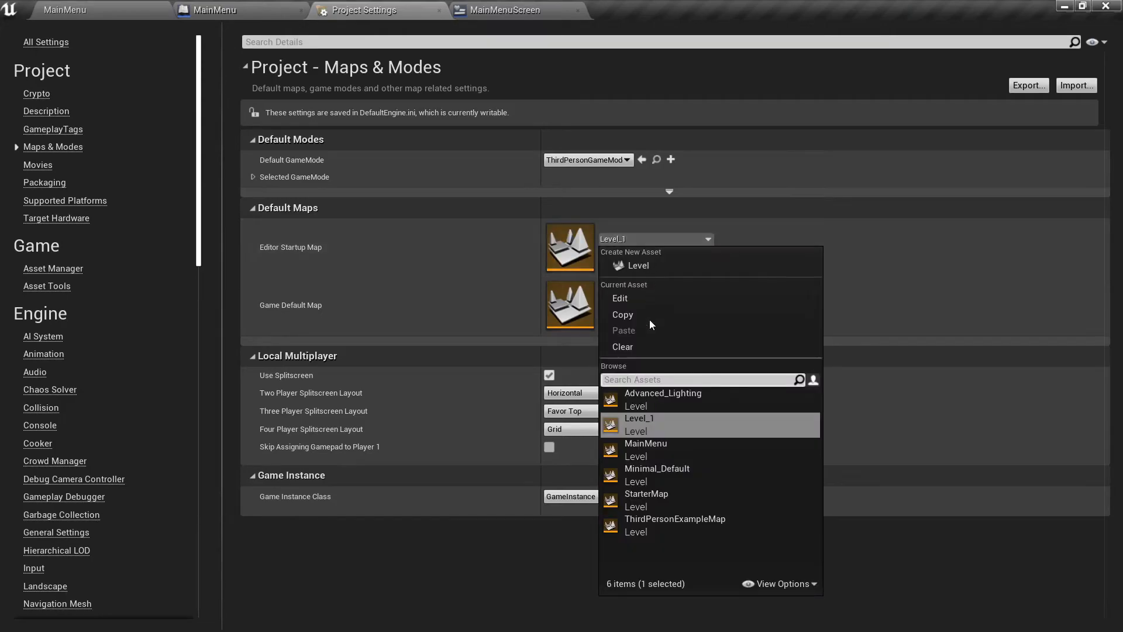
{"action": "left_click", "coordinate": [662, 451]}
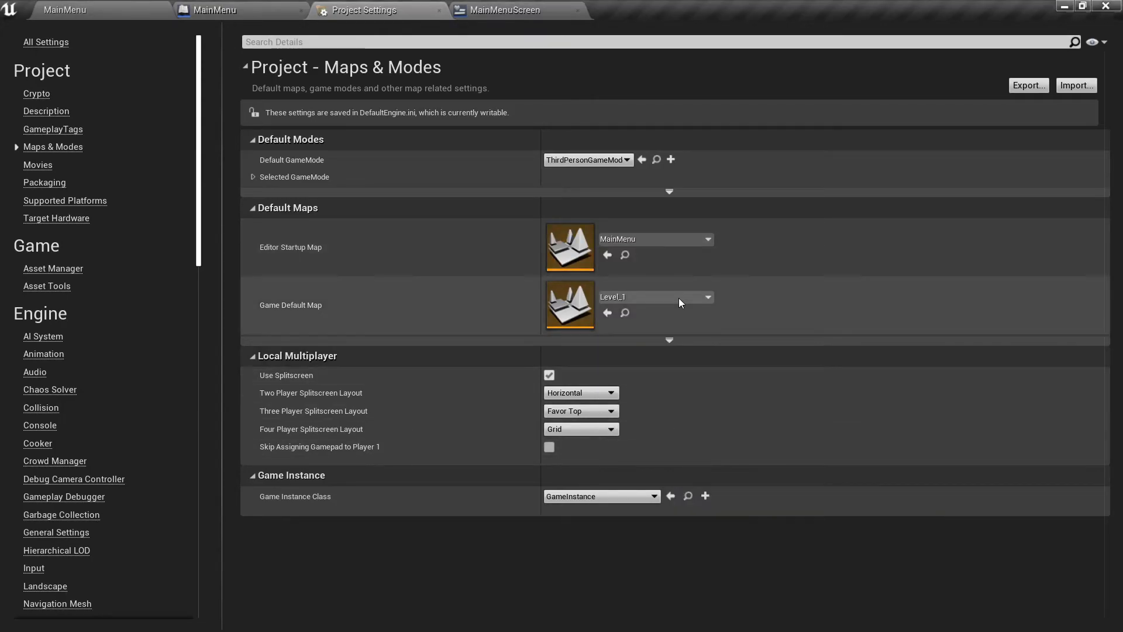
{"action": "left_click", "coordinate": [679, 297]}
{"action": "left_click", "coordinate": [778, 485]}
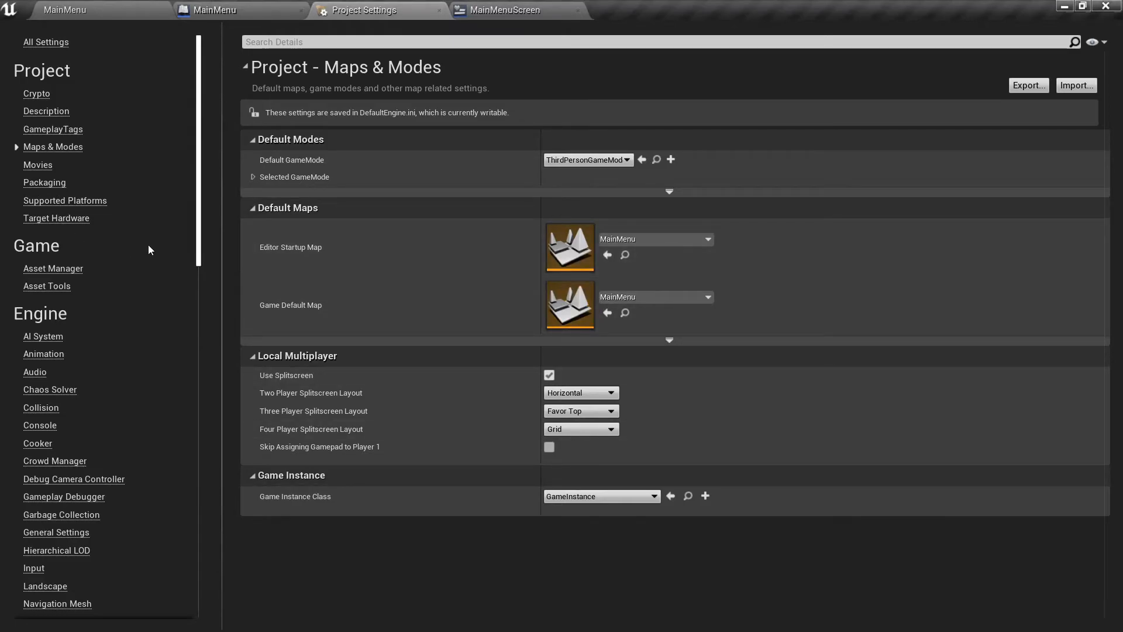
Restrict the project's supported platforms to Windows (64-bit) and enable Full Rebuild in the packaging settings.
{"action": "left_click", "coordinate": [51, 201]}
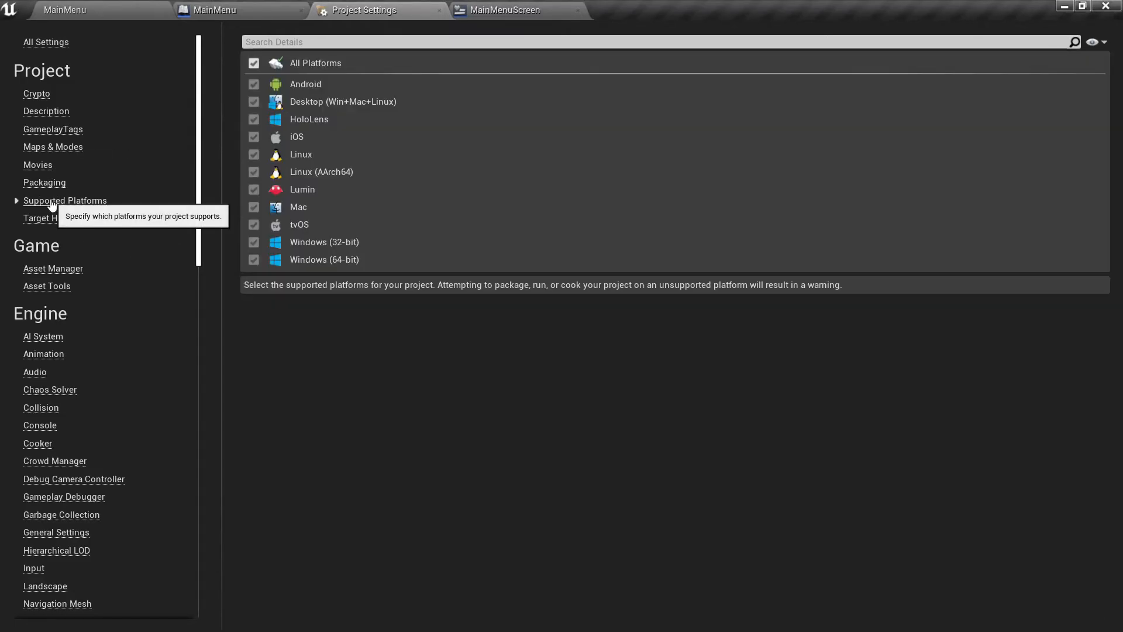
{"action": "left_click", "coordinate": [254, 63]}
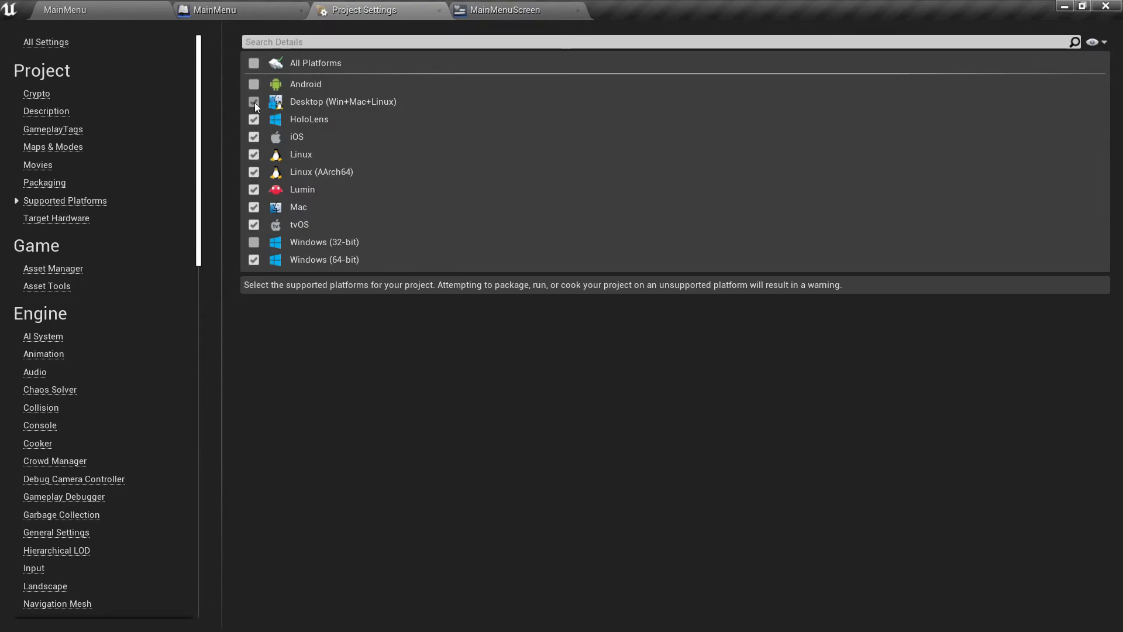
{"action": "left_click", "coordinate": [254, 155]}
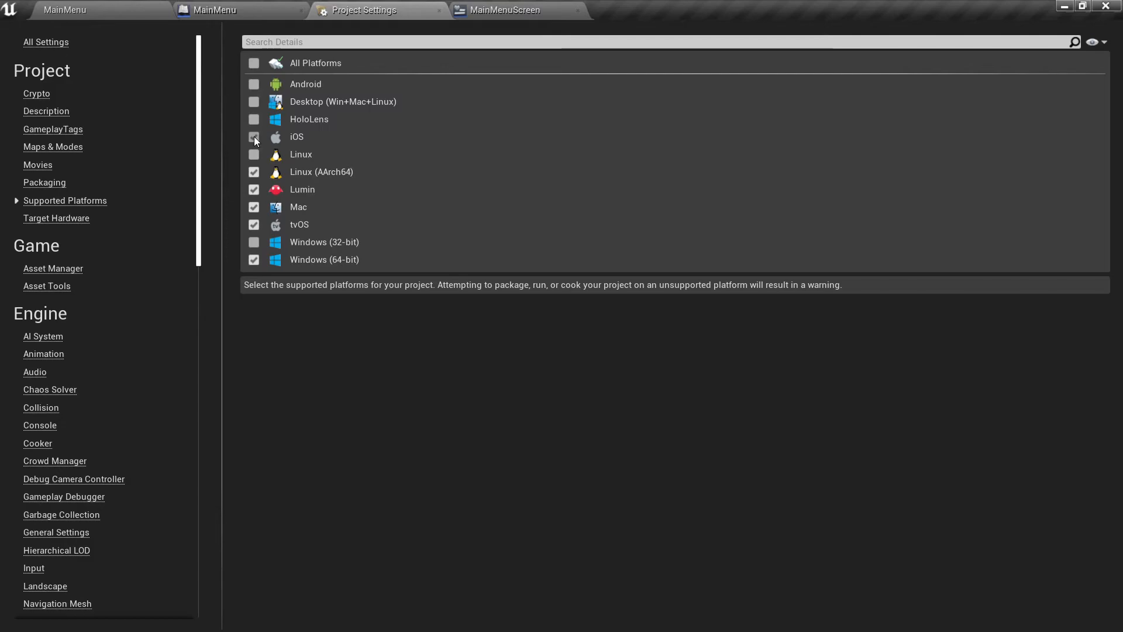
{"action": "left_click", "coordinate": [254, 188]}
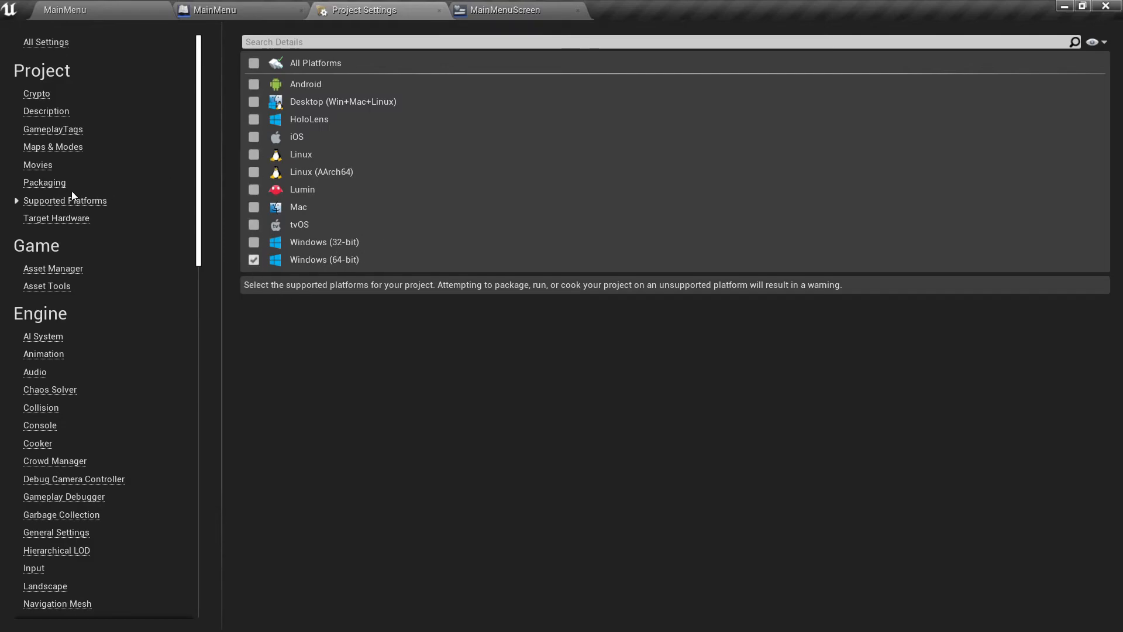
{"action": "left_click", "coordinate": [58, 183]}
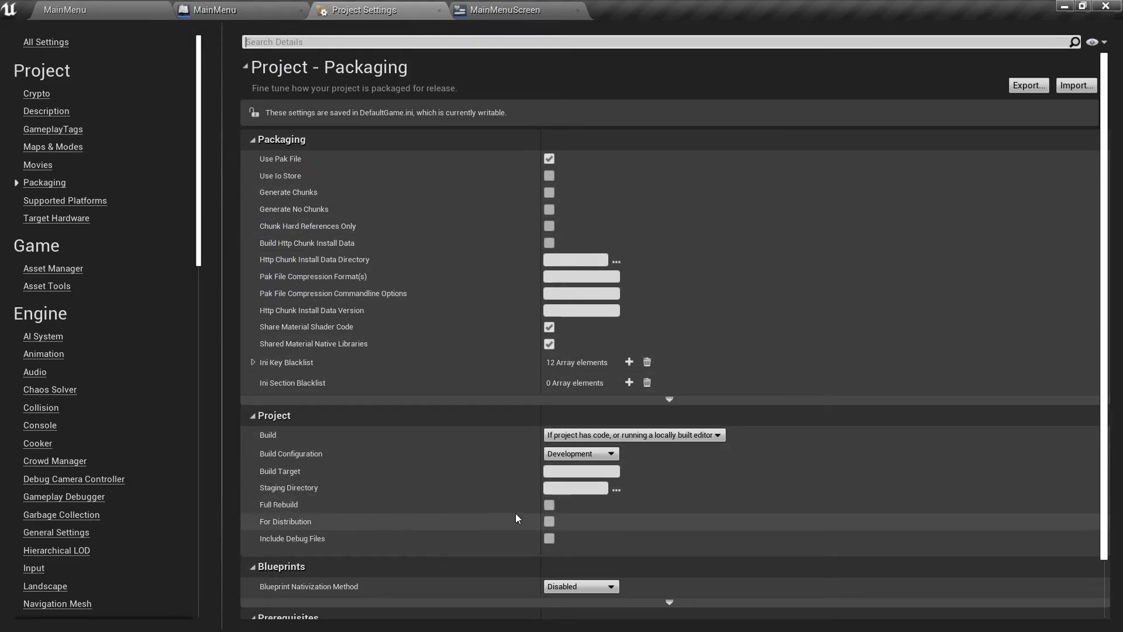
{"action": "left_click", "coordinate": [549, 505]}
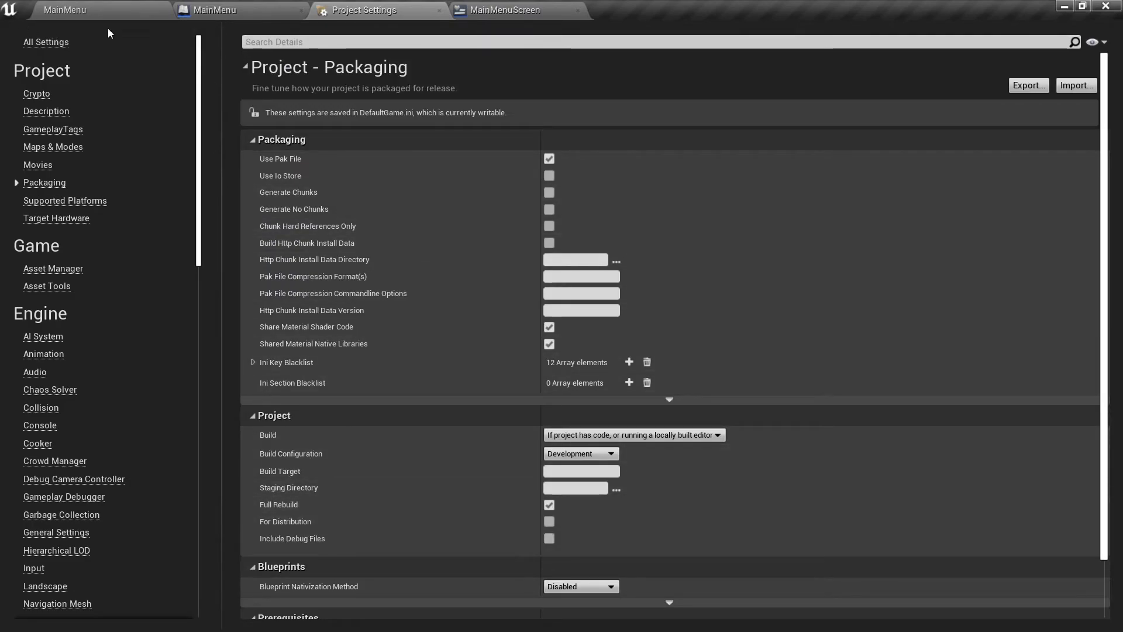
Play the MainMenu level in the editor and end the session by opening Level_1 from the Maps folder.
{"action": "left_click", "coordinate": [125, 10]}
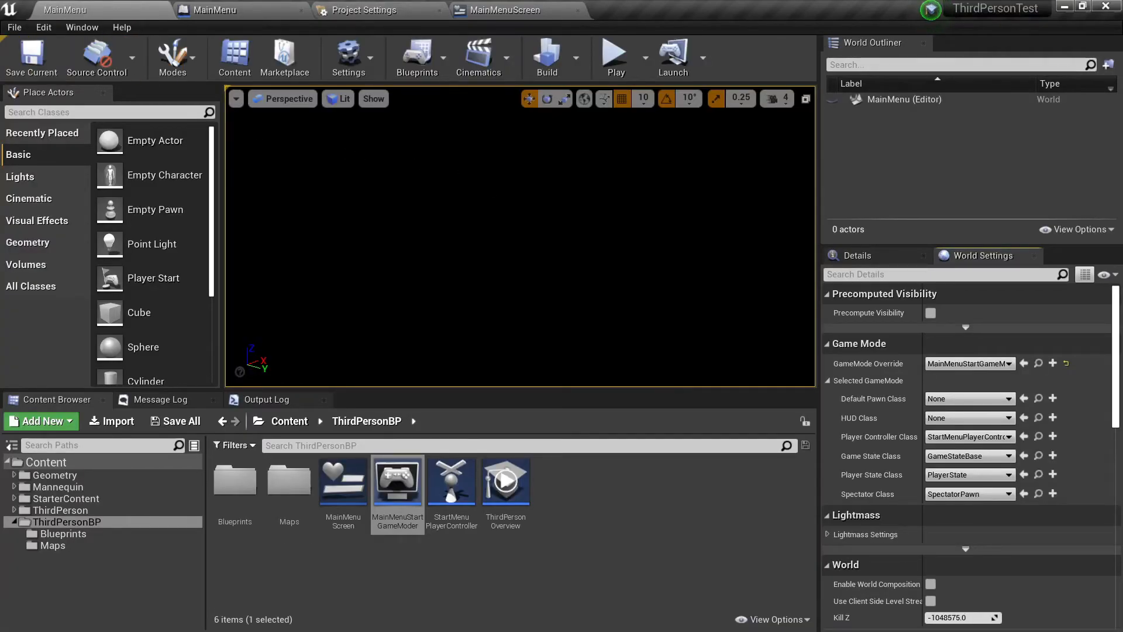
{"action": "left_click", "coordinate": [608, 58]}
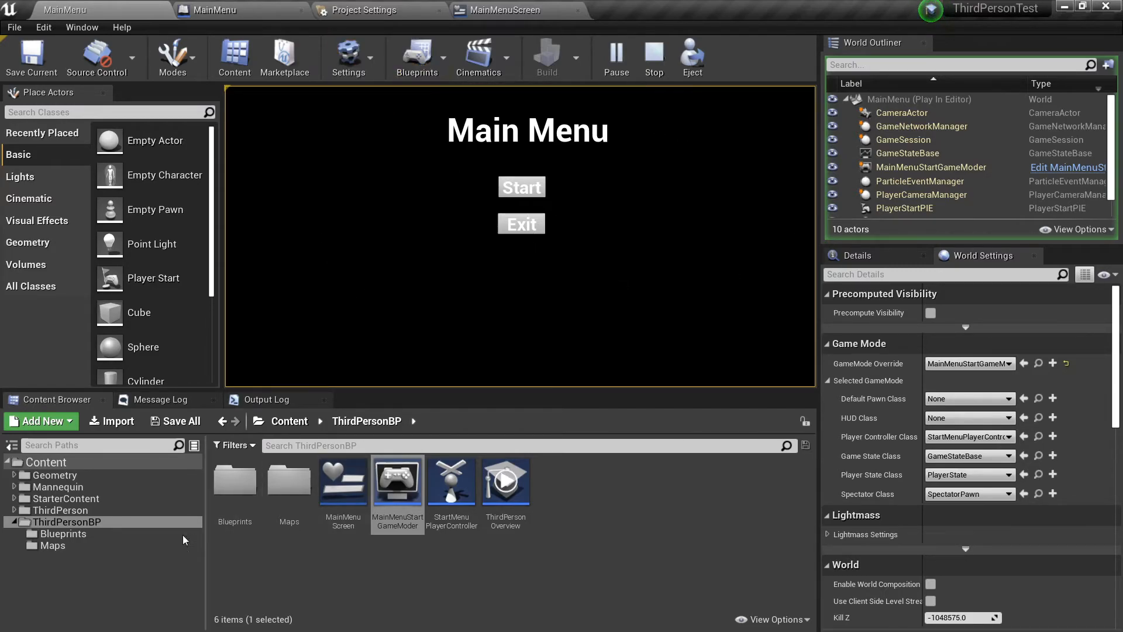
{"action": "left_click", "coordinate": [53, 545]}
{"action": "double_click", "coordinate": [251, 483]}
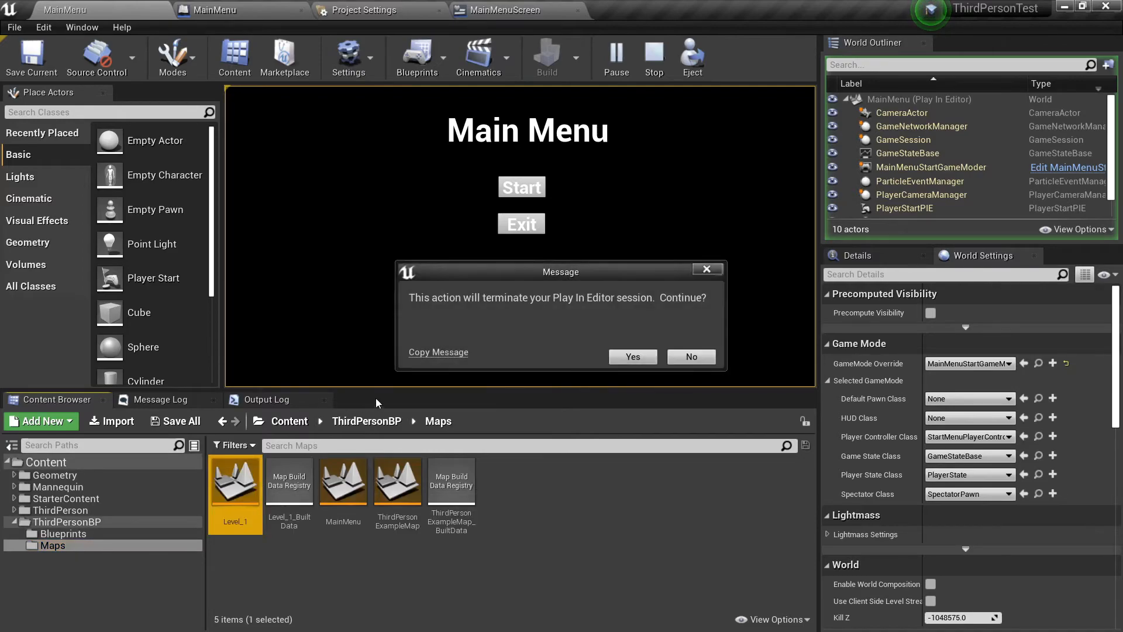
{"action": "left_click", "coordinate": [652, 357]}
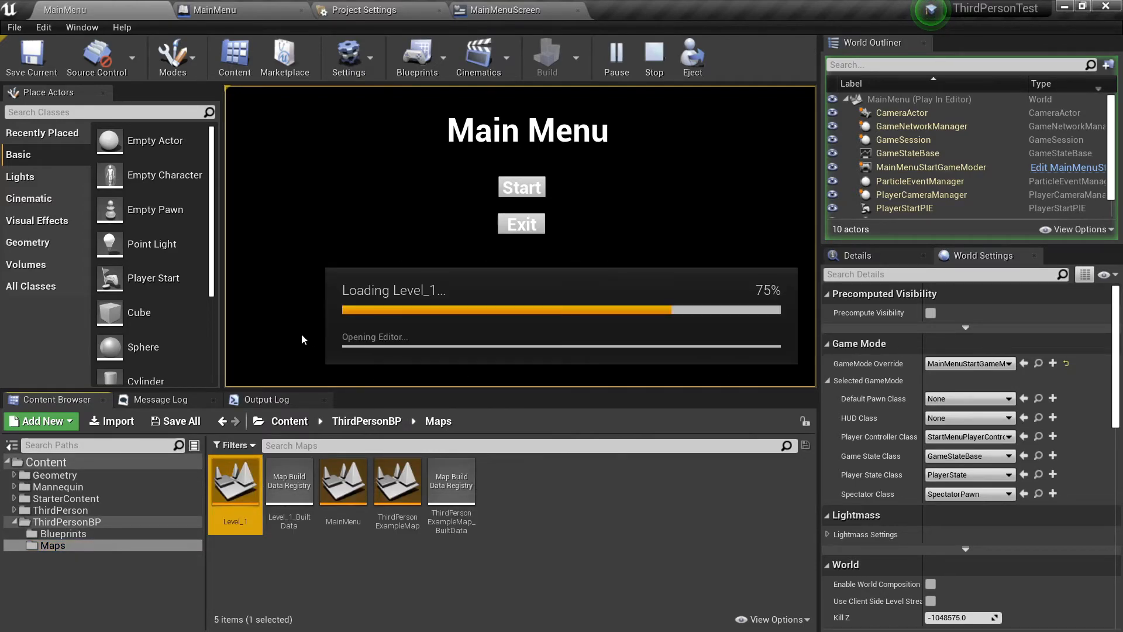
Play Level_1 in the editor, run and jump the character around the arena, and end the play session.
{"action": "right_click_drag", "start_coordinate": [510, 246], "coordinate": [433, 250]}
{"action": "key", "text": "s"}
{"action": "key", "text": "s"}
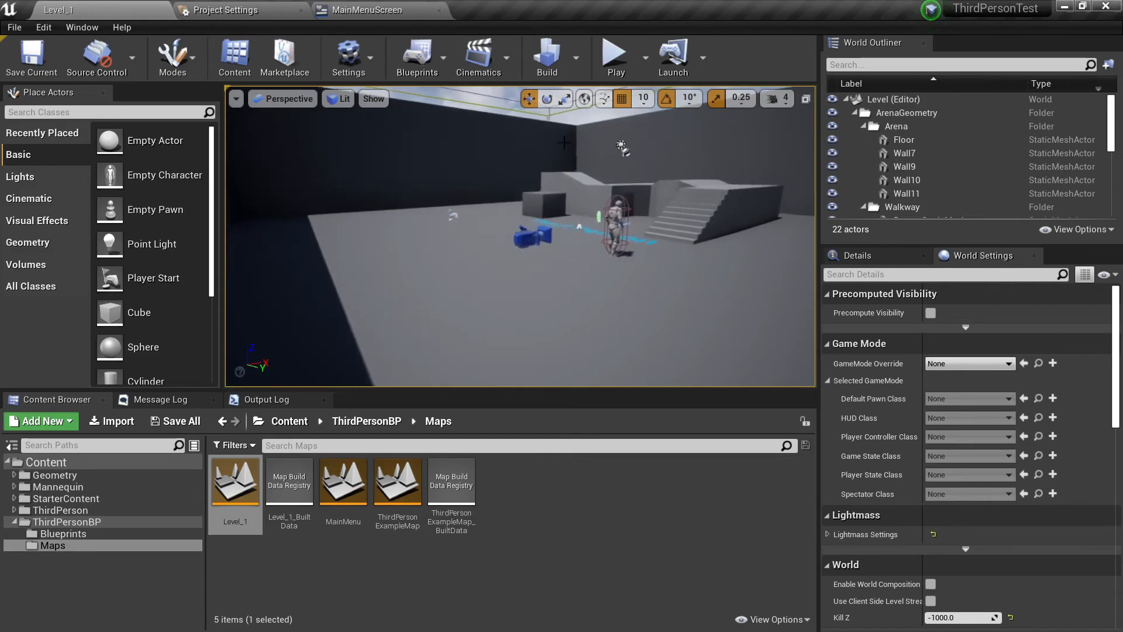
{"action": "left_click", "coordinate": [615, 55]}
{"action": "left_click", "coordinate": [546, 217]}
{"action": "key", "text": "w"}
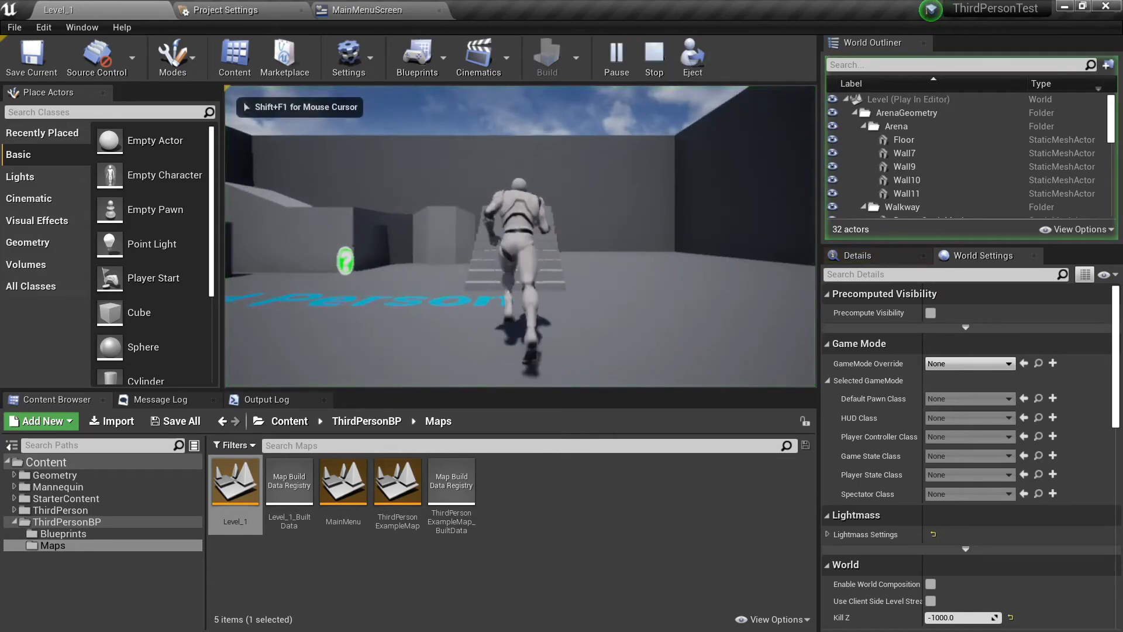
{"action": "key", "text": "w"}
{"action": "key", "text": "space"}
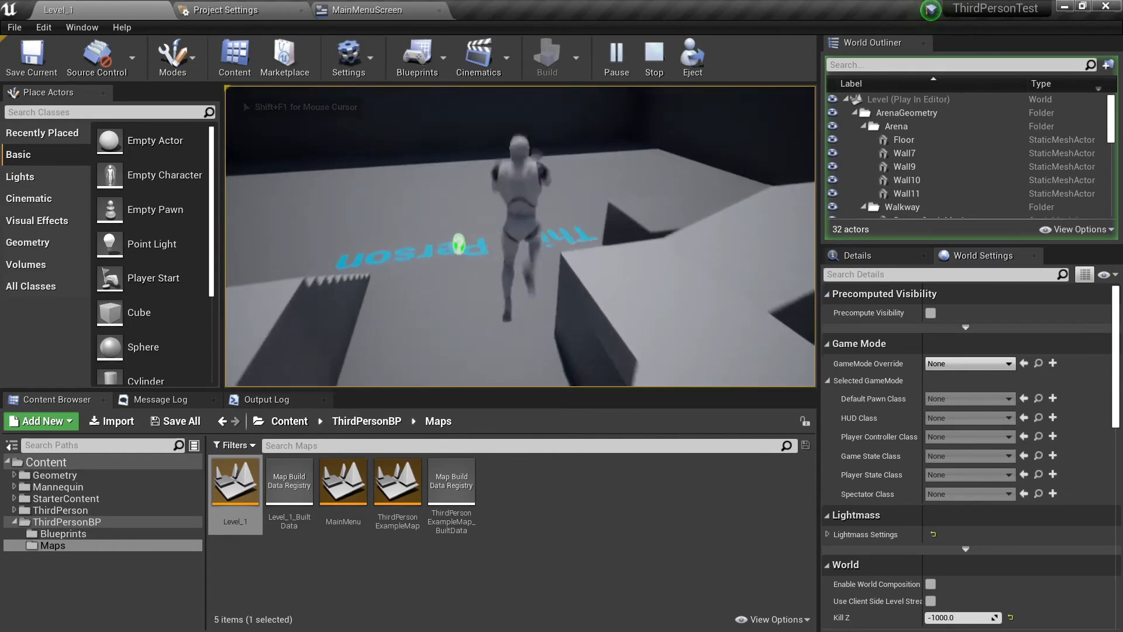
{"action": "key", "text": "Escape"}
Open Level_1's Level Blueprint and add an Escape keyboard event to its event graph.
{"action": "right_click_drag", "start_coordinate": [476, 246], "coordinate": [316, 245]}
{"action": "key", "text": "s"}
{"action": "key", "text": "d"}
{"action": "right_click_drag", "start_coordinate": [518, 207], "coordinate": [371, 190]}
{"action": "key", "text": "d"}
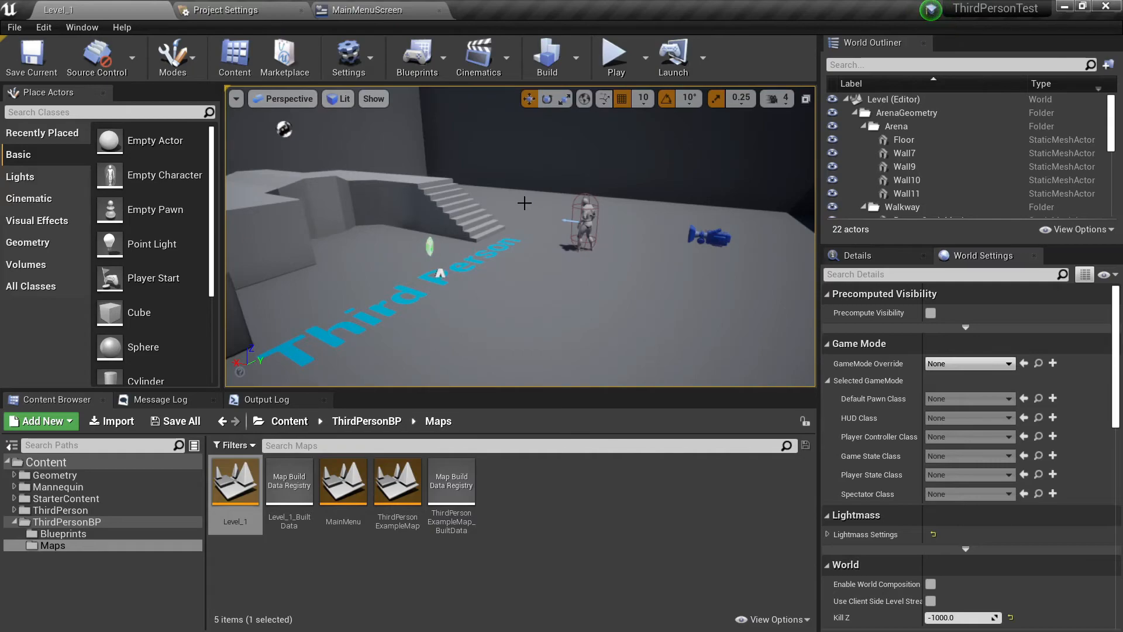
{"action": "left_click", "coordinate": [439, 55]}
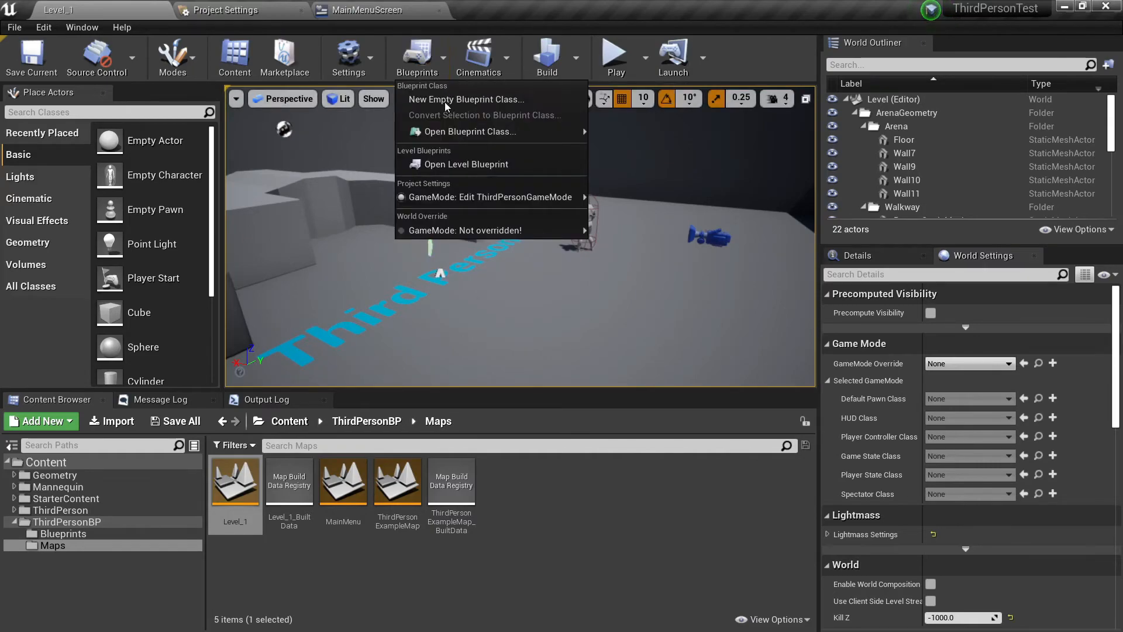
{"action": "left_click", "coordinate": [450, 165]}
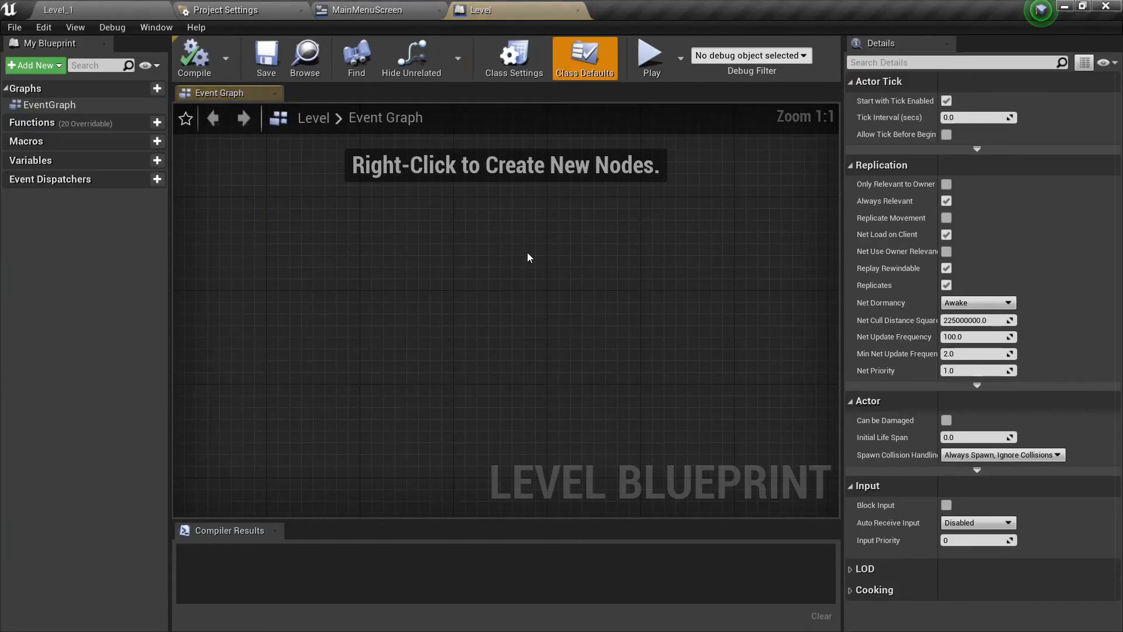
{"action": "right_click", "coordinate": [440, 256]}
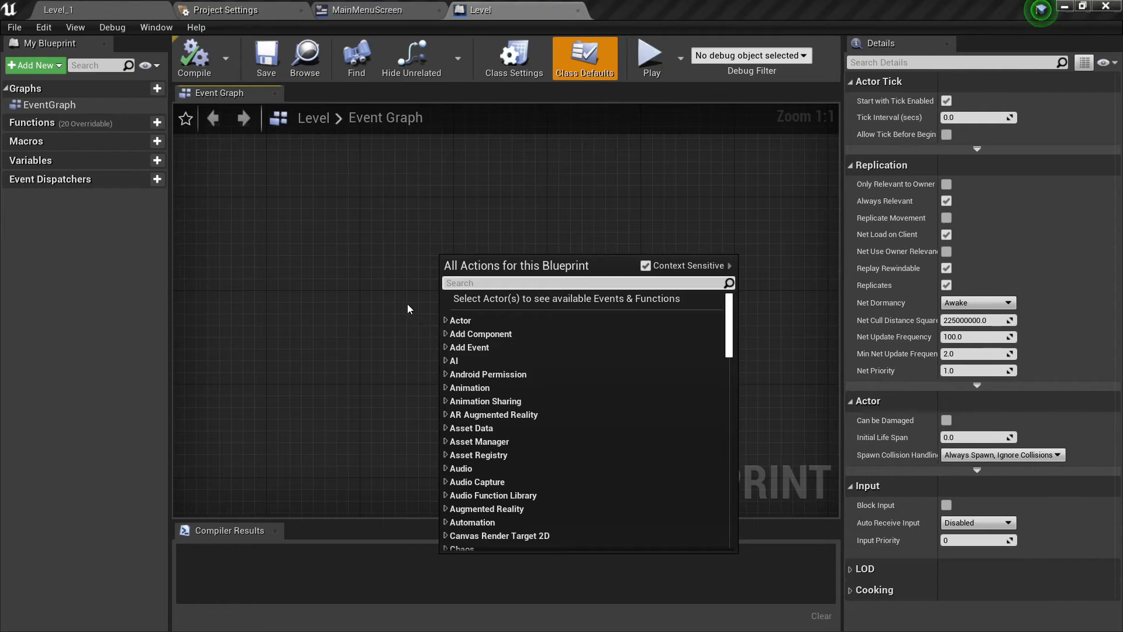
{"action": "type", "text": "esca"}
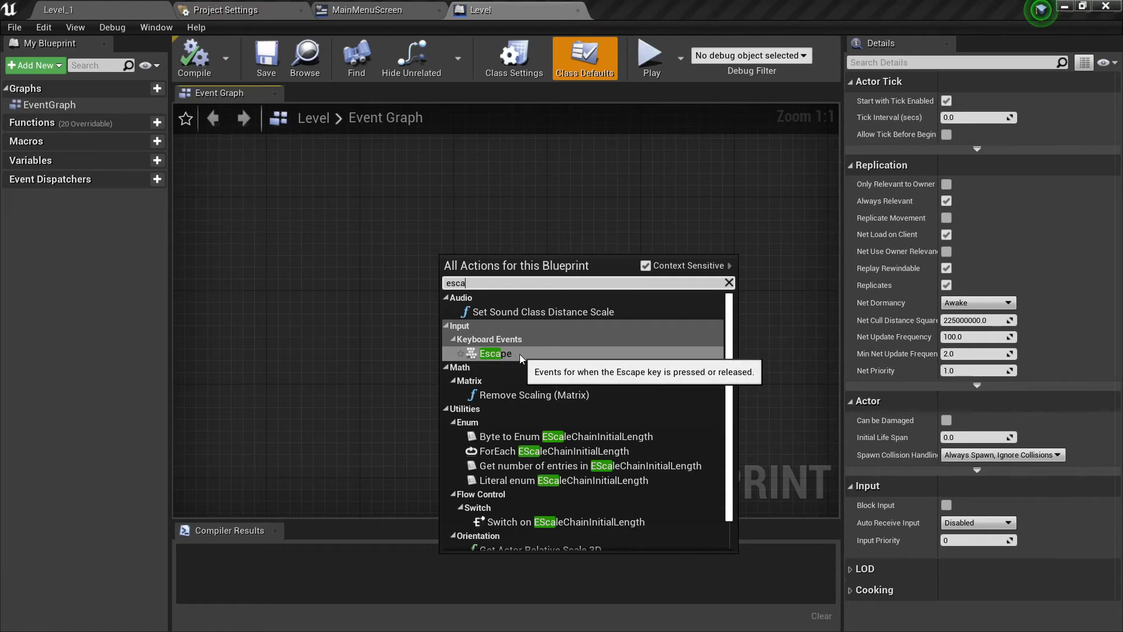
{"action": "left_click", "coordinate": [490, 353]}
Connect the Escape event's Pressed output to a new Execute Console Command node with the command Quit.
{"action": "left_click_drag", "start_coordinate": [490, 273], "coordinate": [545, 286]}
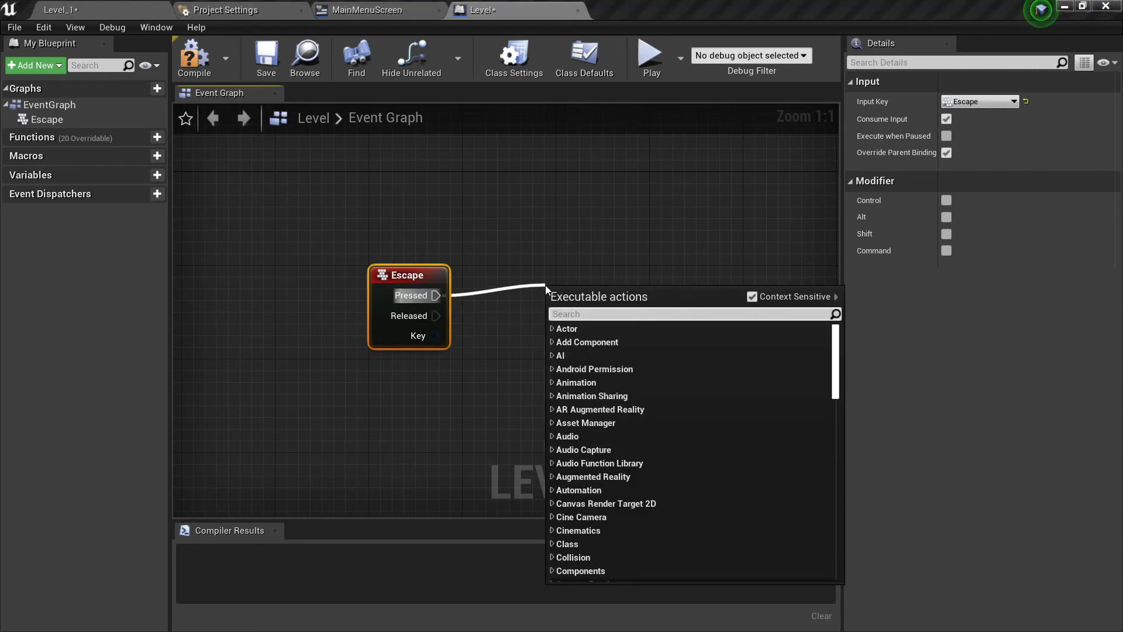
{"action": "type", "text": "exec"}
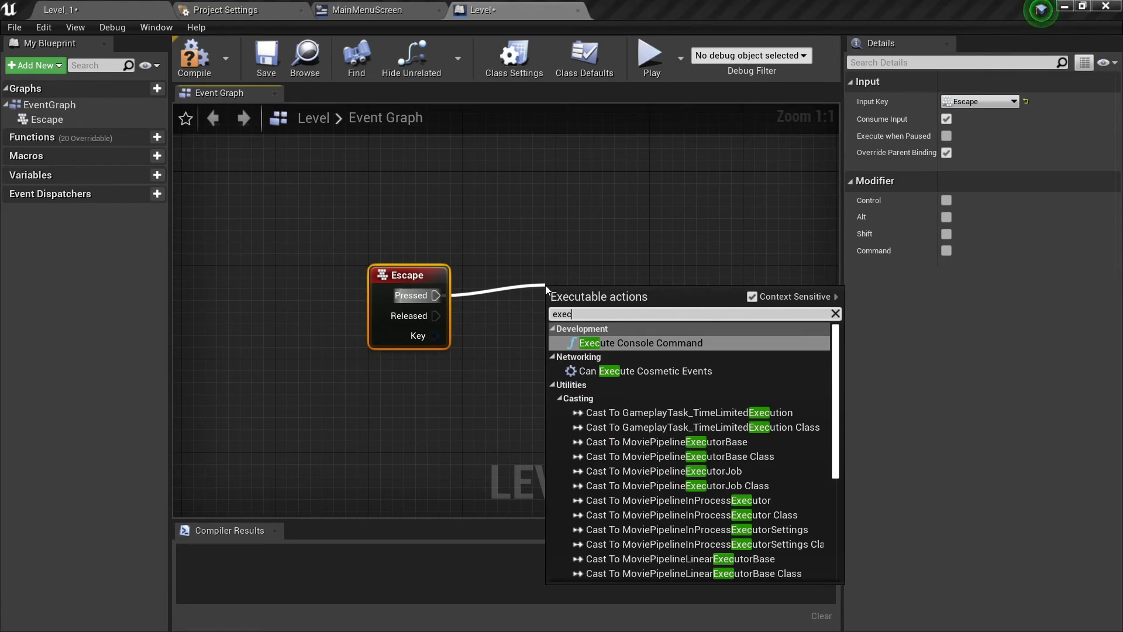
{"action": "key", "text": "Return"}
{"action": "left_click_drag", "start_coordinate": [571, 301], "coordinate": [550, 278]}
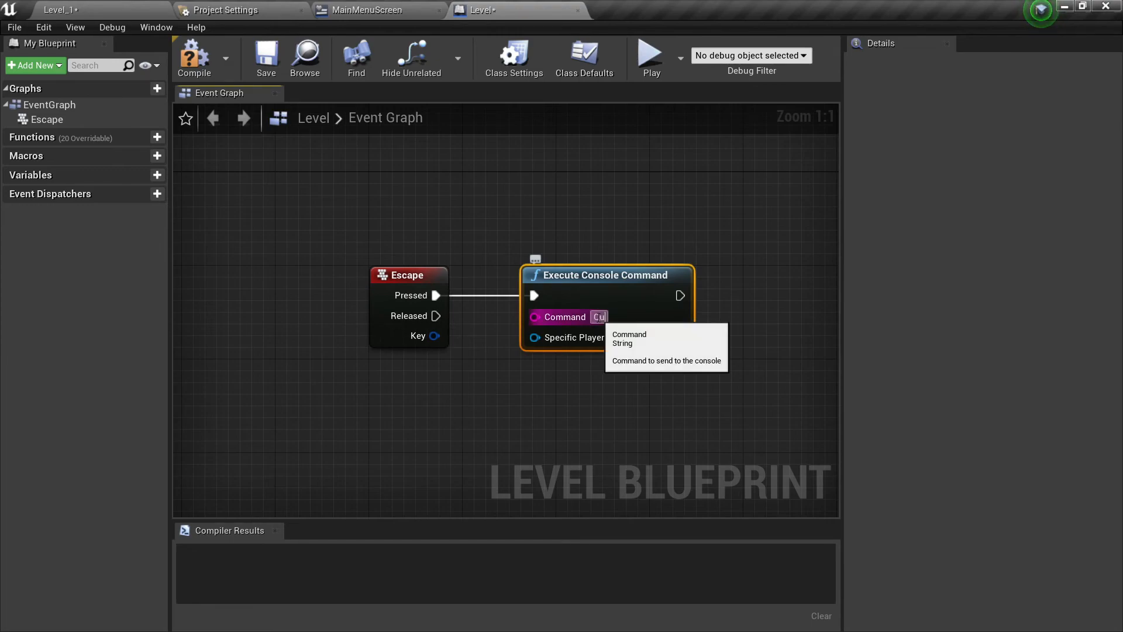
{"action": "left_click", "coordinate": [556, 361]}
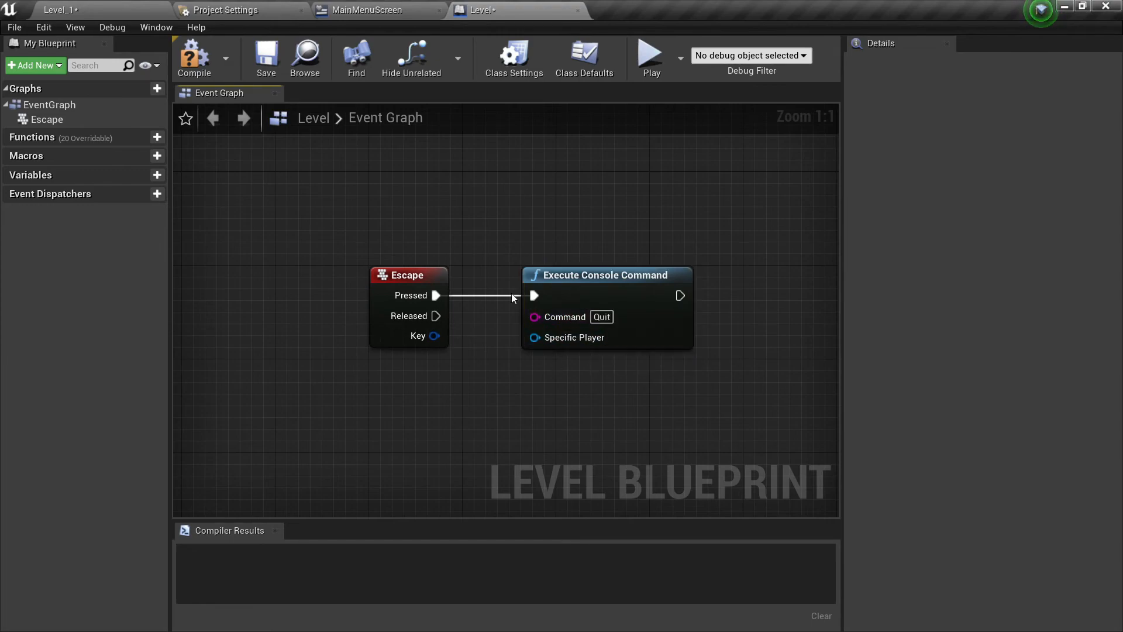
Compile and save the Level Blueprint, and return to the Level_1 editor.
{"action": "left_click", "coordinate": [197, 62]}
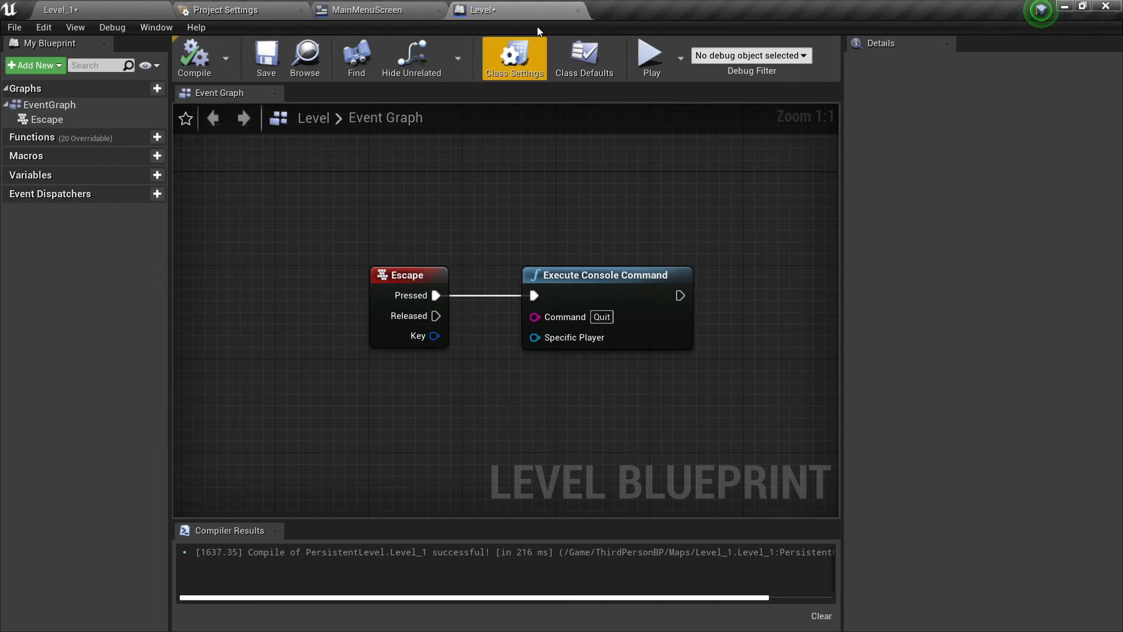
{"action": "left_click", "coordinate": [266, 59]}
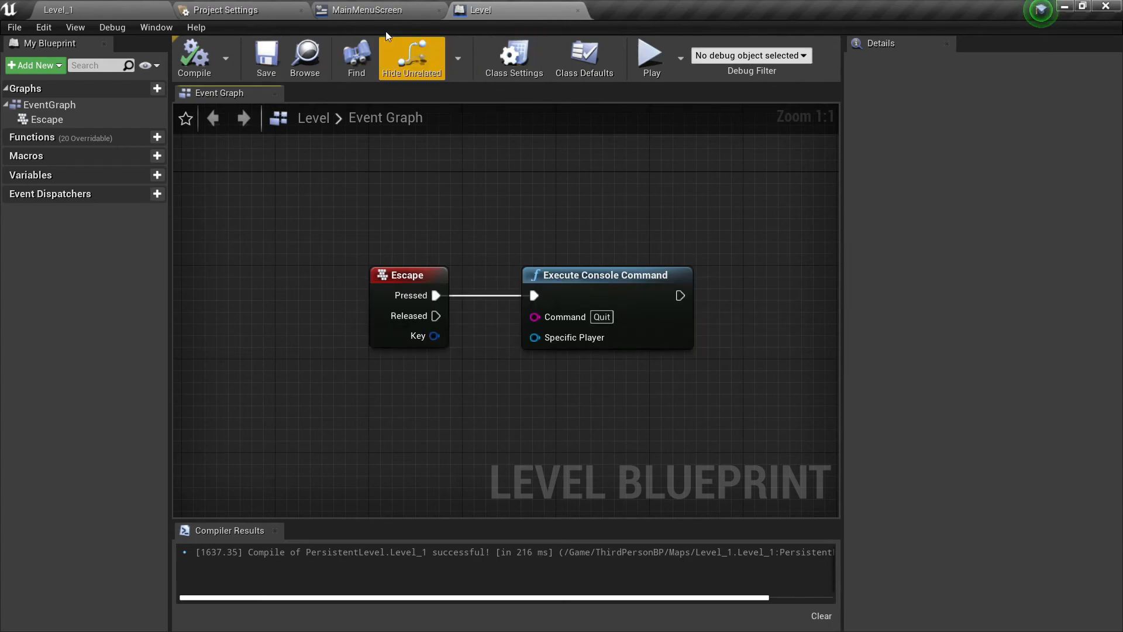
{"action": "left_click", "coordinate": [90, 8]}
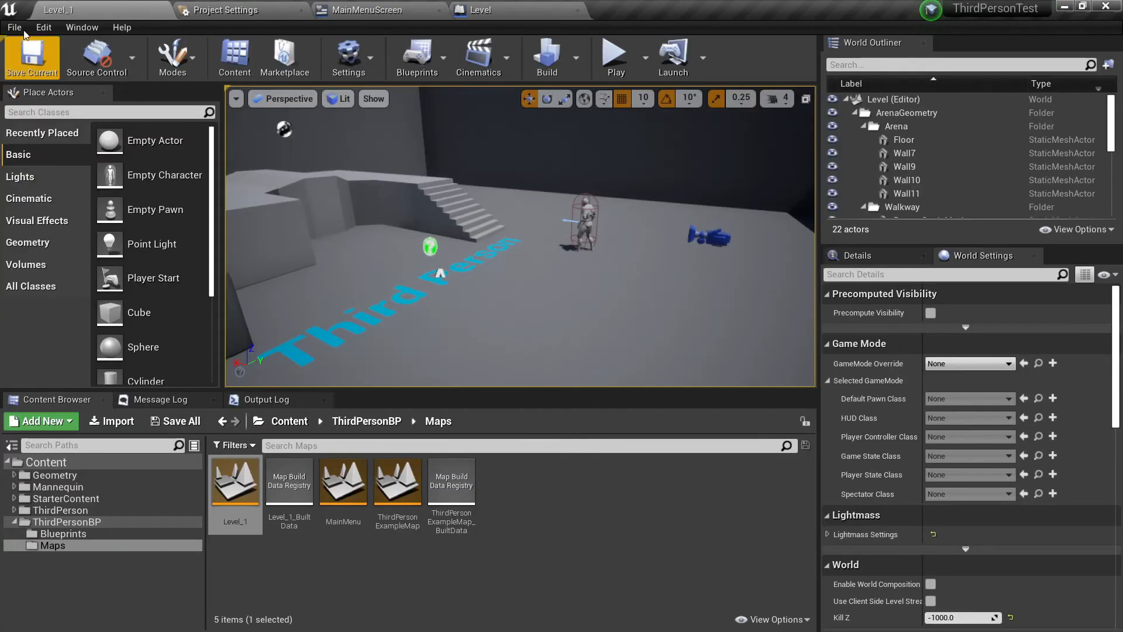
Start packaging the project for Windows (64-bit) and browse to the Desktop for the output location.
{"action": "left_click", "coordinate": [15, 27]}
{"action": "mouse_move", "coordinate": [62, 265]}
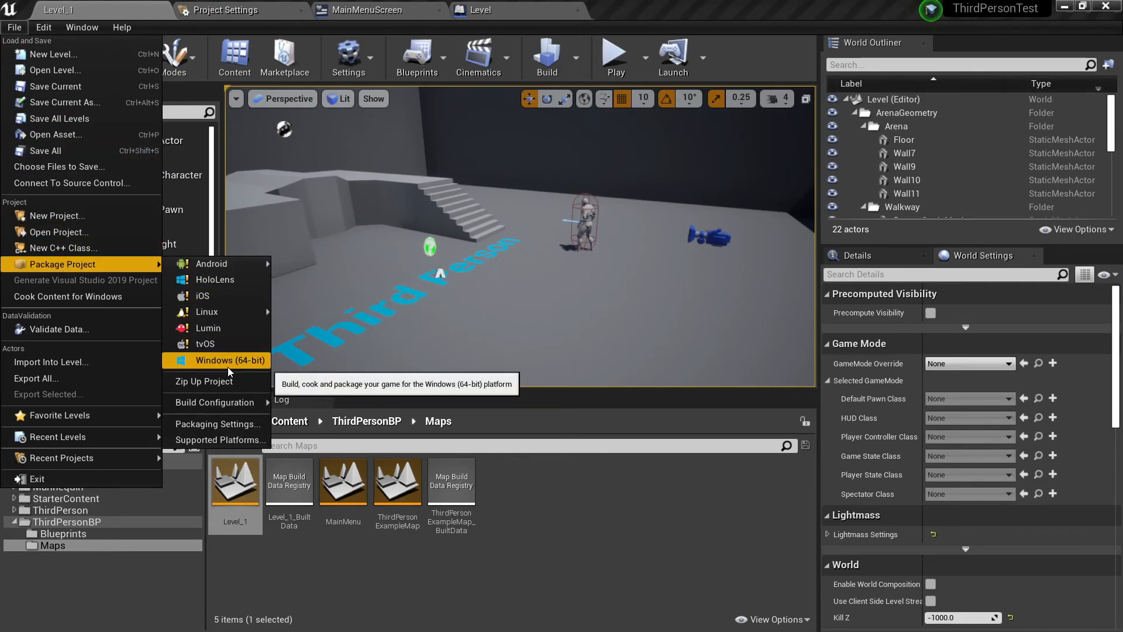
{"action": "left_click", "coordinate": [248, 365]}
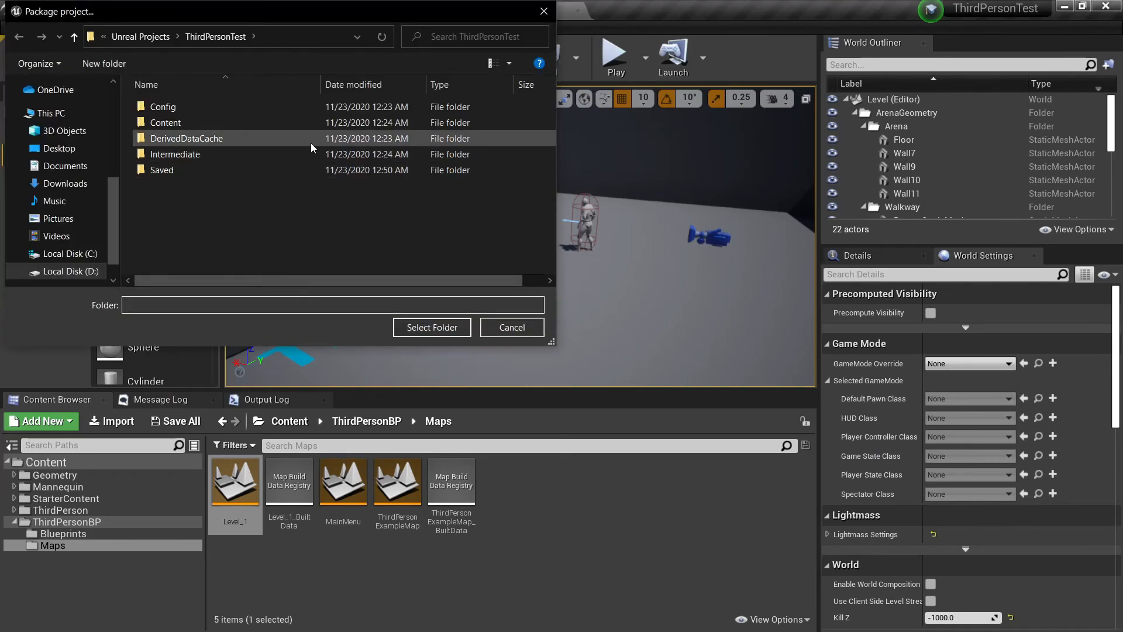
{"action": "left_click", "coordinate": [213, 32]}
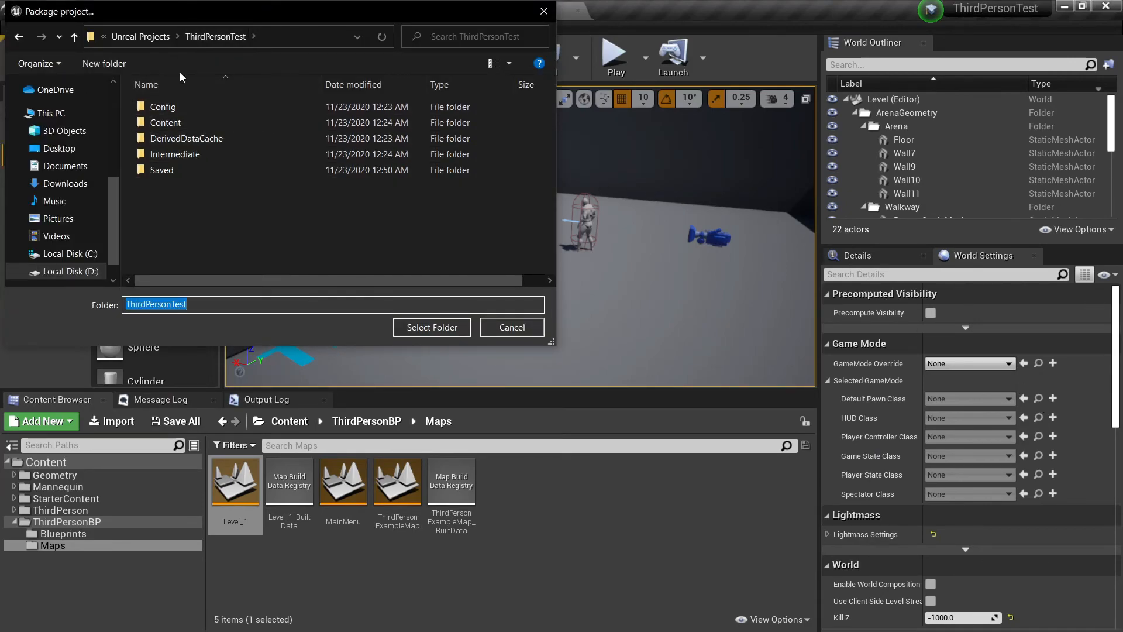
{"action": "left_click", "coordinate": [59, 148]}
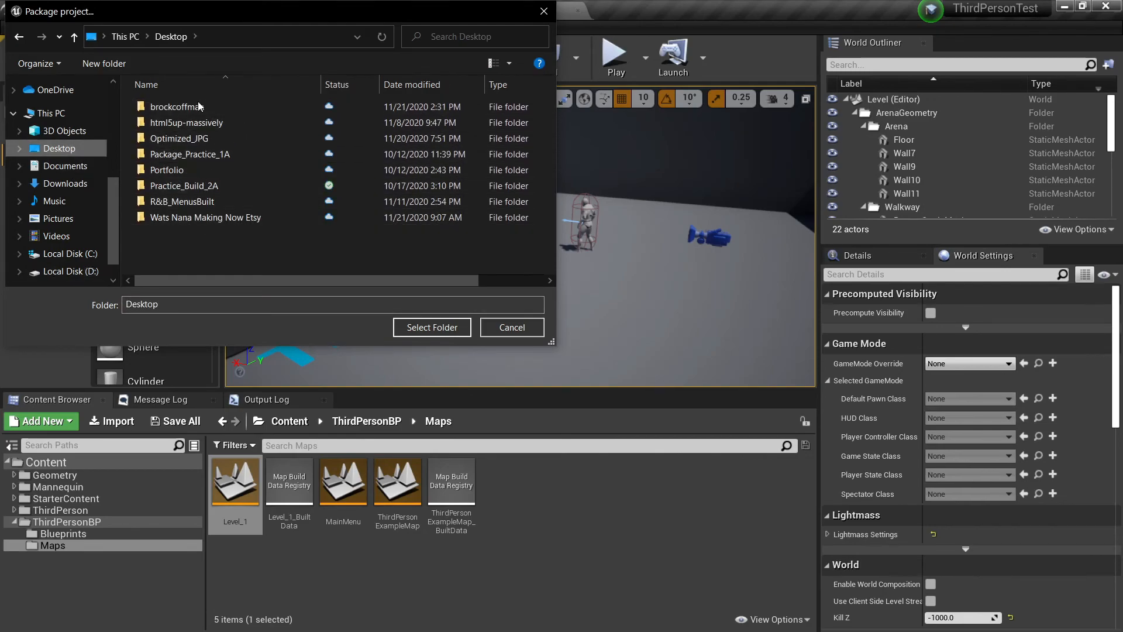
Create a Desktop folder named PackageProject_1 and package the project into it.
{"action": "right_click", "coordinate": [201, 246]}
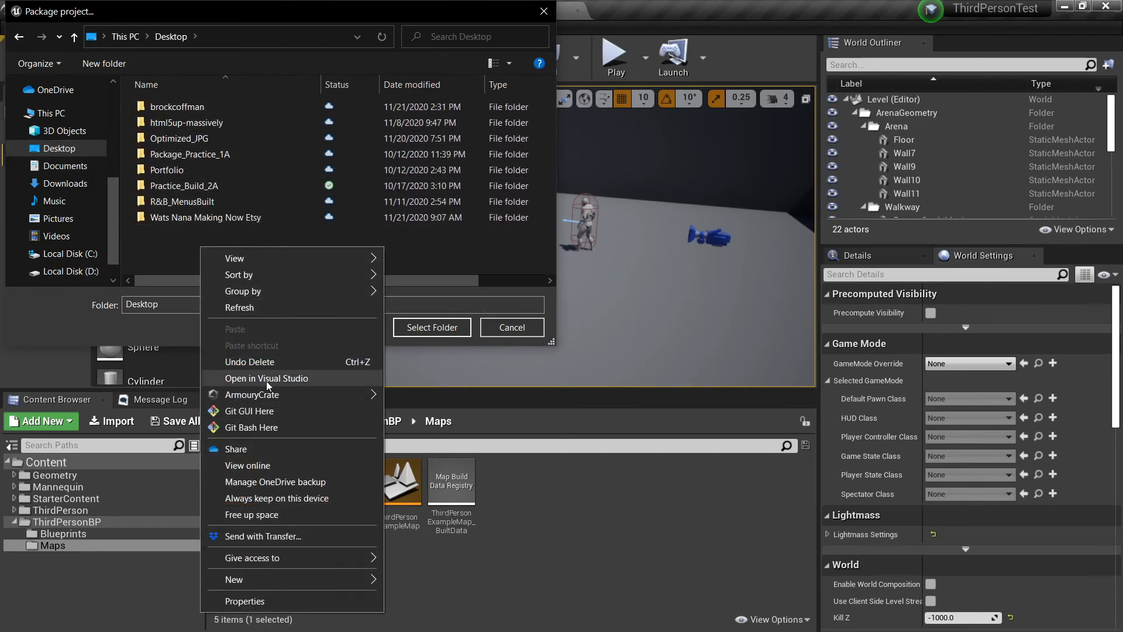
{"action": "mouse_move", "coordinate": [275, 580]}
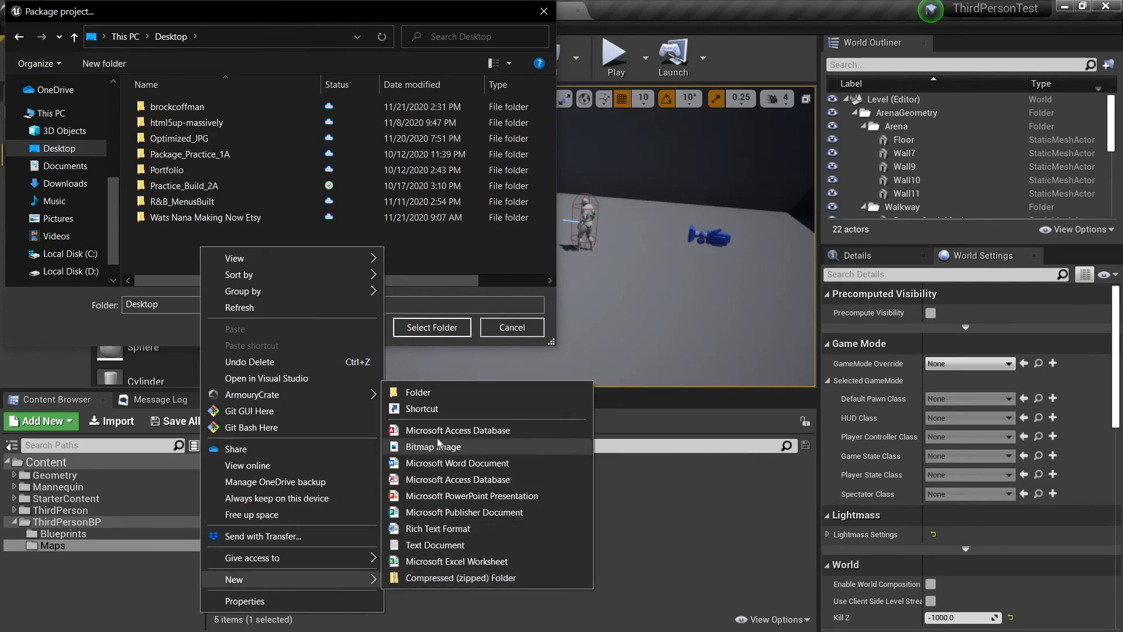
{"action": "left_click", "coordinate": [437, 391]}
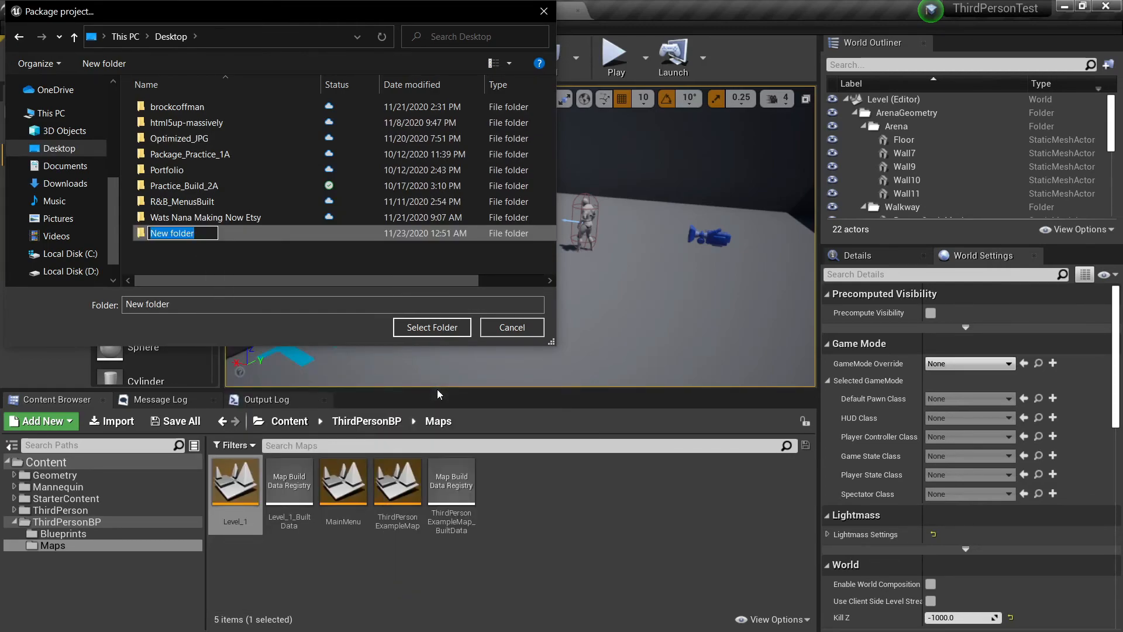
{"action": "type", "text": "PackageProject_1"}
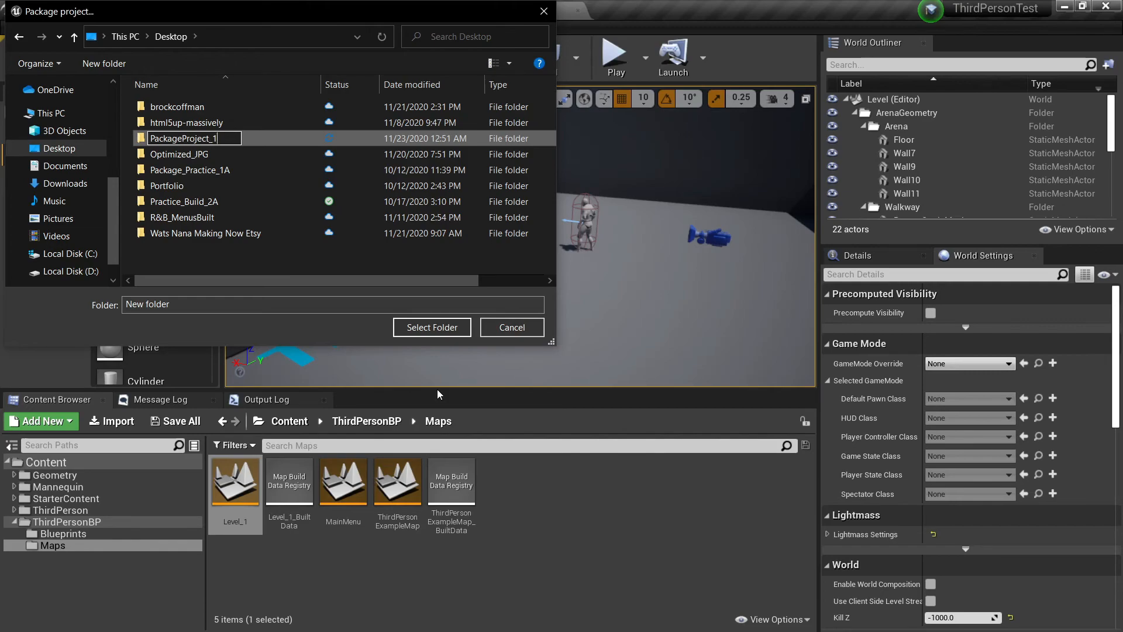
{"action": "key", "text": "Return"}
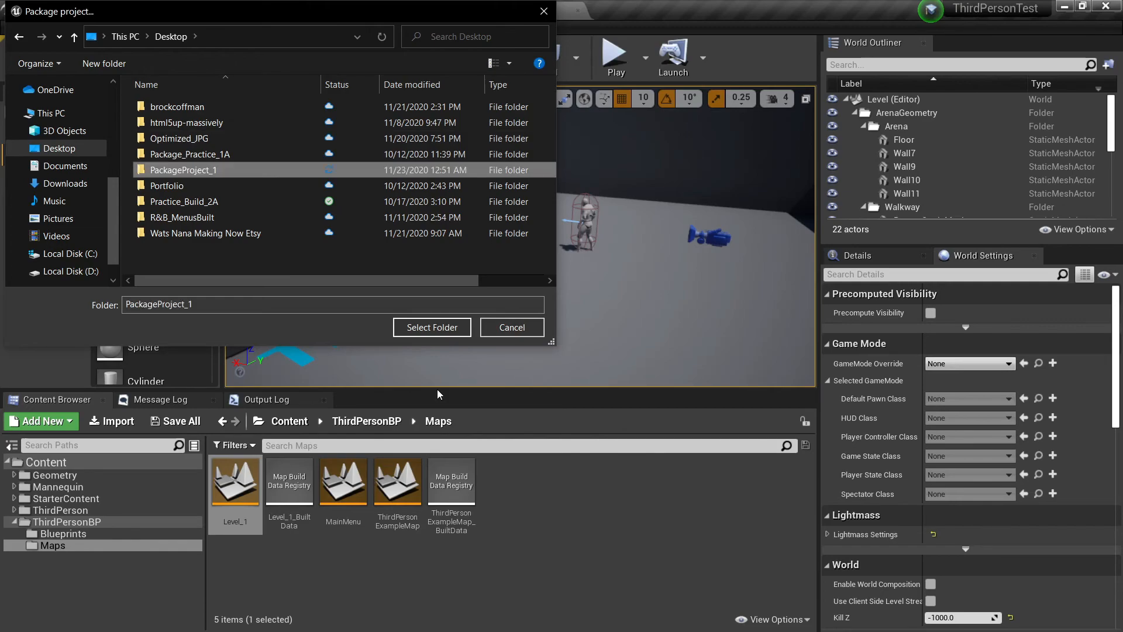
{"action": "double_click", "coordinate": [192, 167]}
{"action": "left_click", "coordinate": [444, 327]}
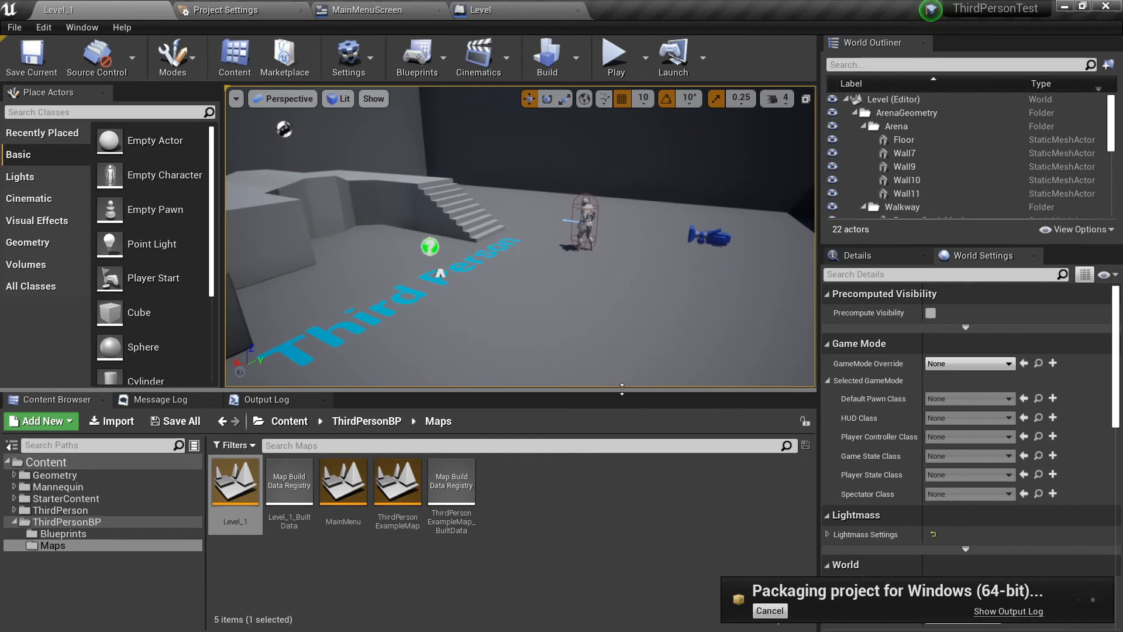
{"action": "left_click", "coordinate": [564, 503]}
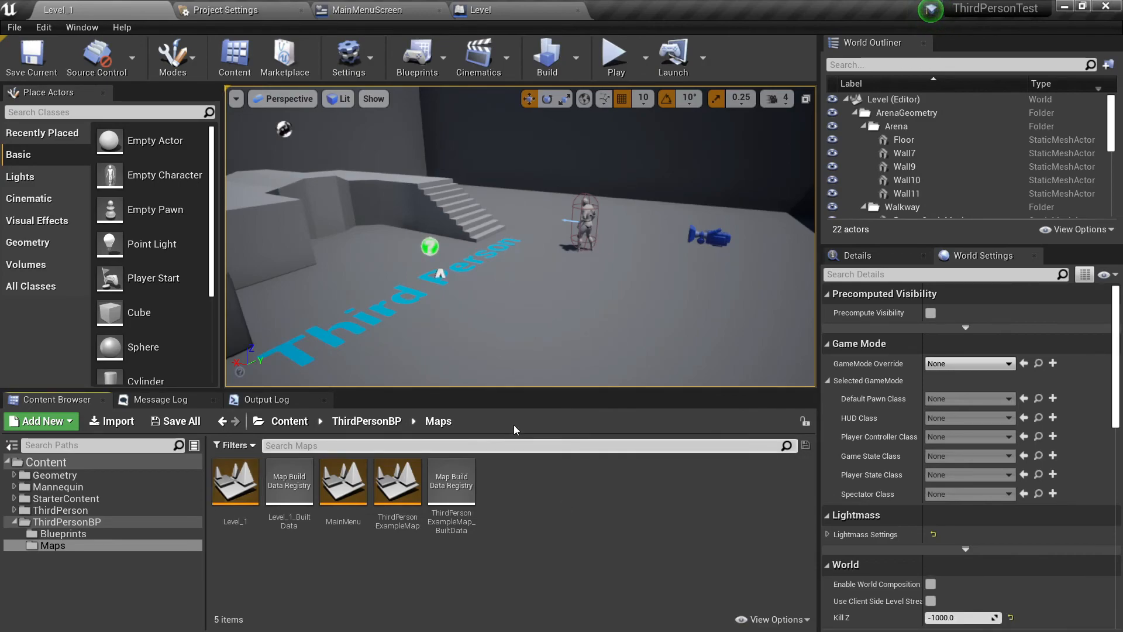
Minimize the editor and open the WindowsNoEditor folder inside PackageProject_1 from the desktop in File Explorer.
{"action": "left_click", "coordinate": [1065, 7]}
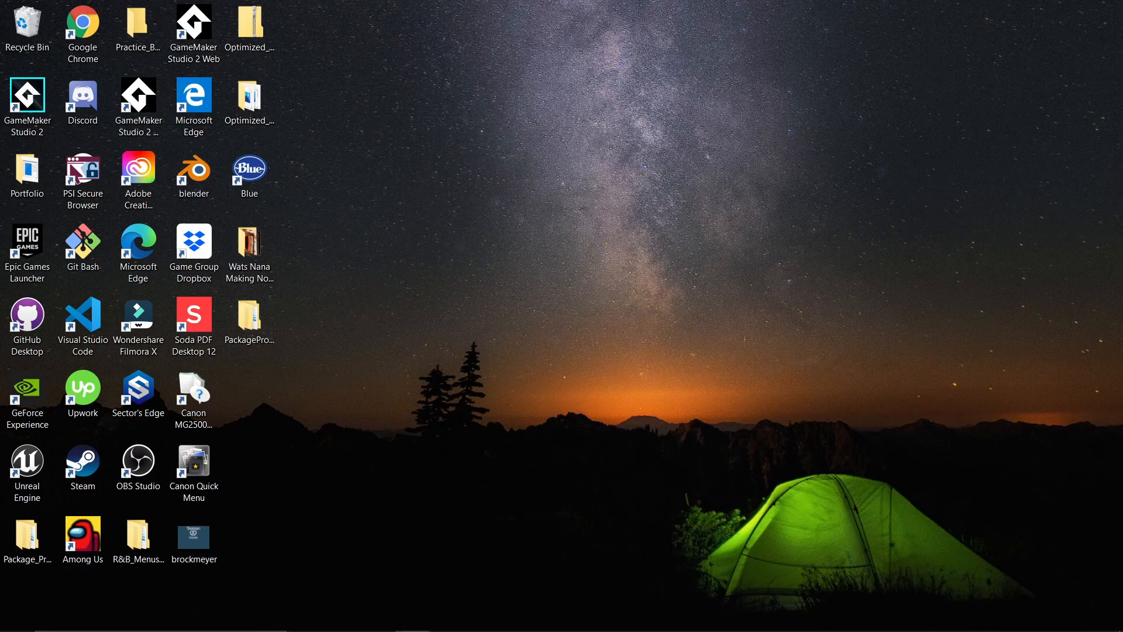
{"action": "left_click_drag", "start_coordinate": [1122, 57], "coordinate": [325, 1]}
{"action": "double_click", "coordinate": [293, 163]}
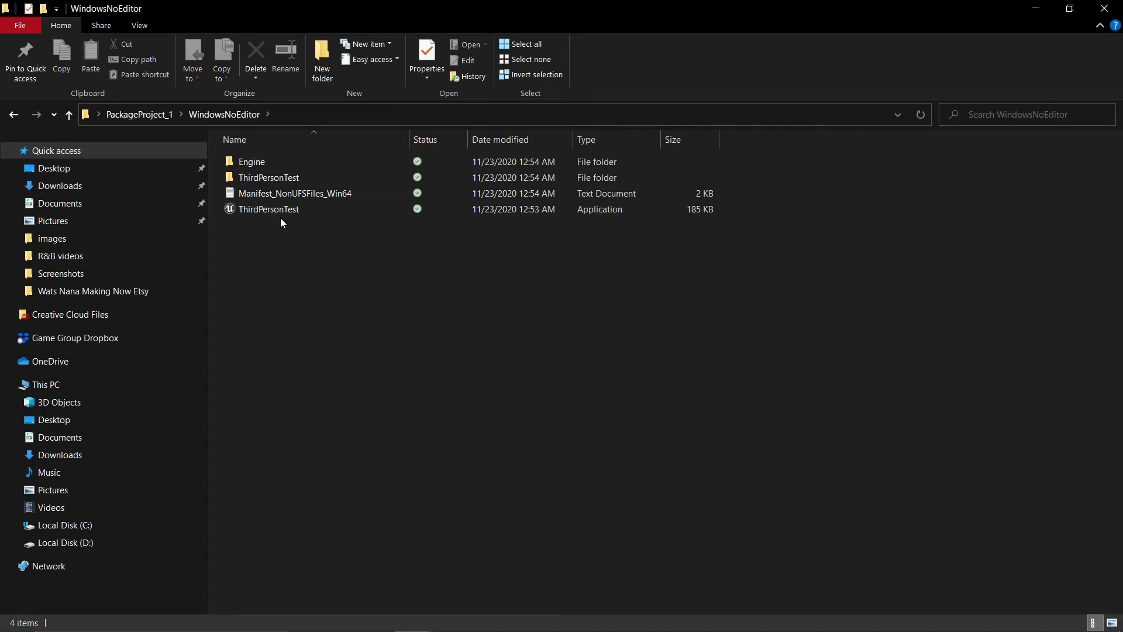
Launch the packaged ThirdPersonTest application, allow it through the firewall on public networks, and quit with the main menu's Exit option.
{"action": "left_click", "coordinate": [279, 210]}
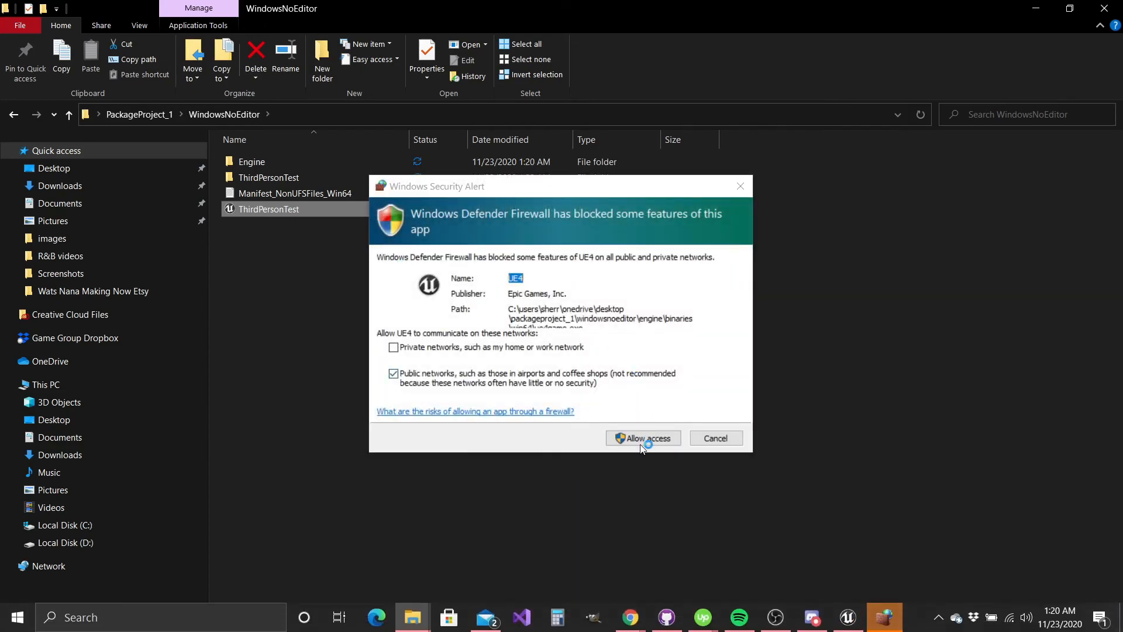
{"action": "left_click", "coordinate": [642, 445]}
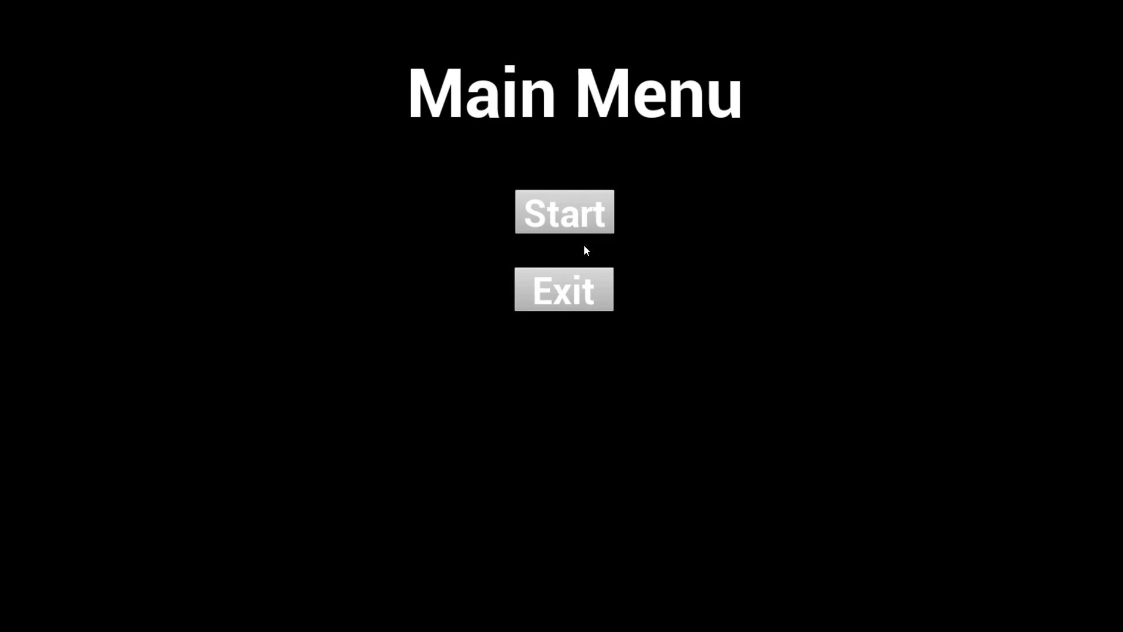
{"action": "left_click", "coordinate": [545, 298]}
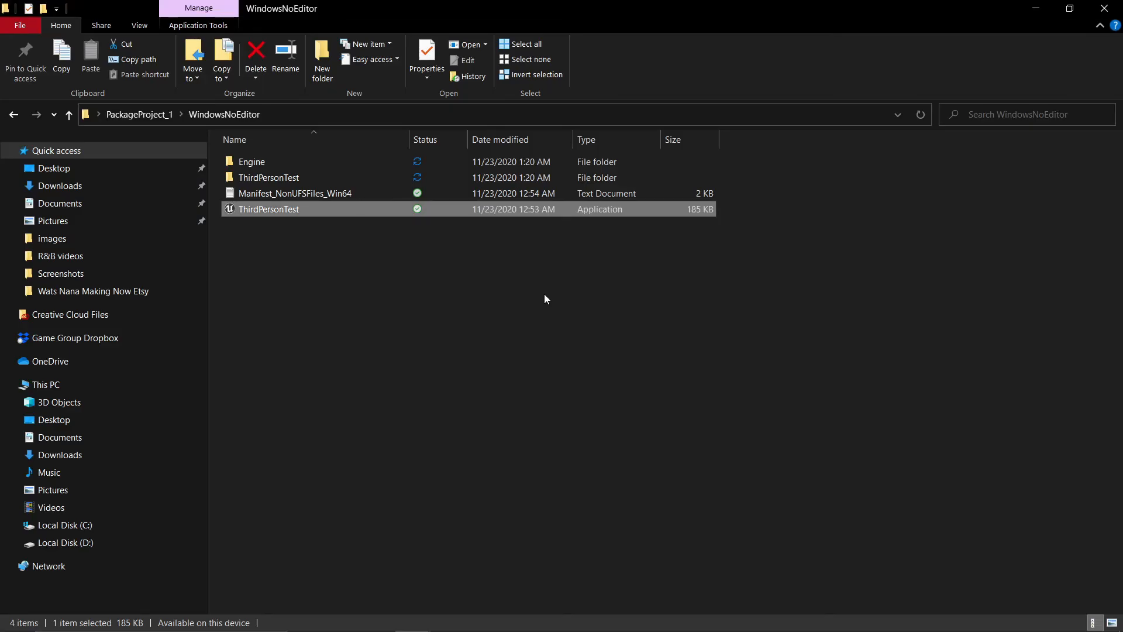
Relaunch the packaged ThirdPersonTest game, start the level from its main menu, and run and jump the character.
{"action": "double_click", "coordinate": [255, 209]}
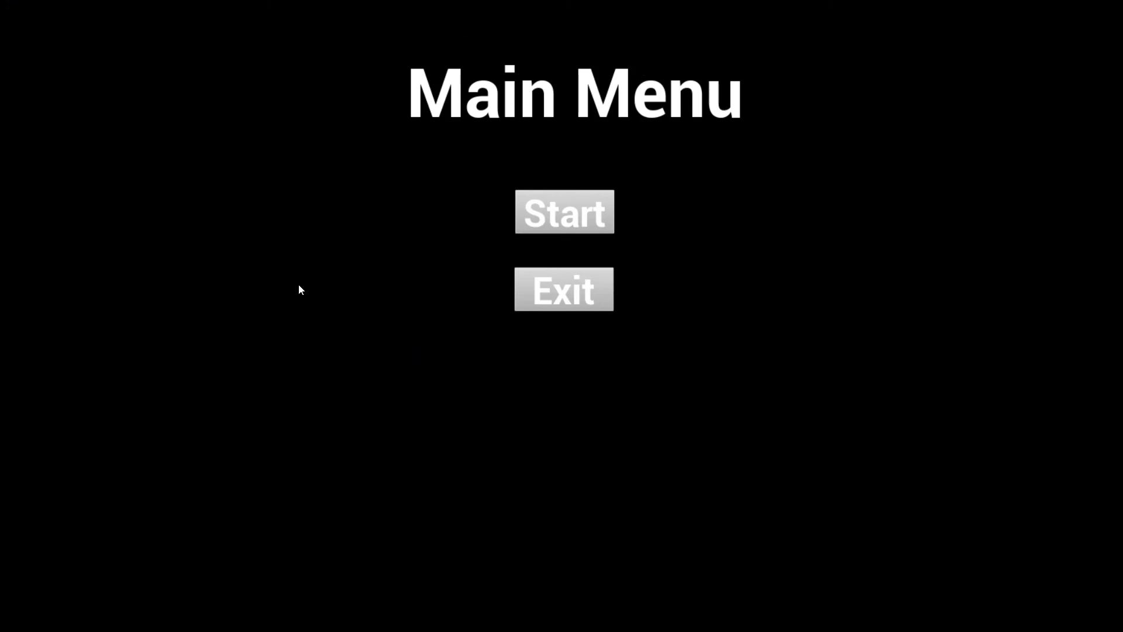
{"action": "left_click", "coordinate": [595, 215]}
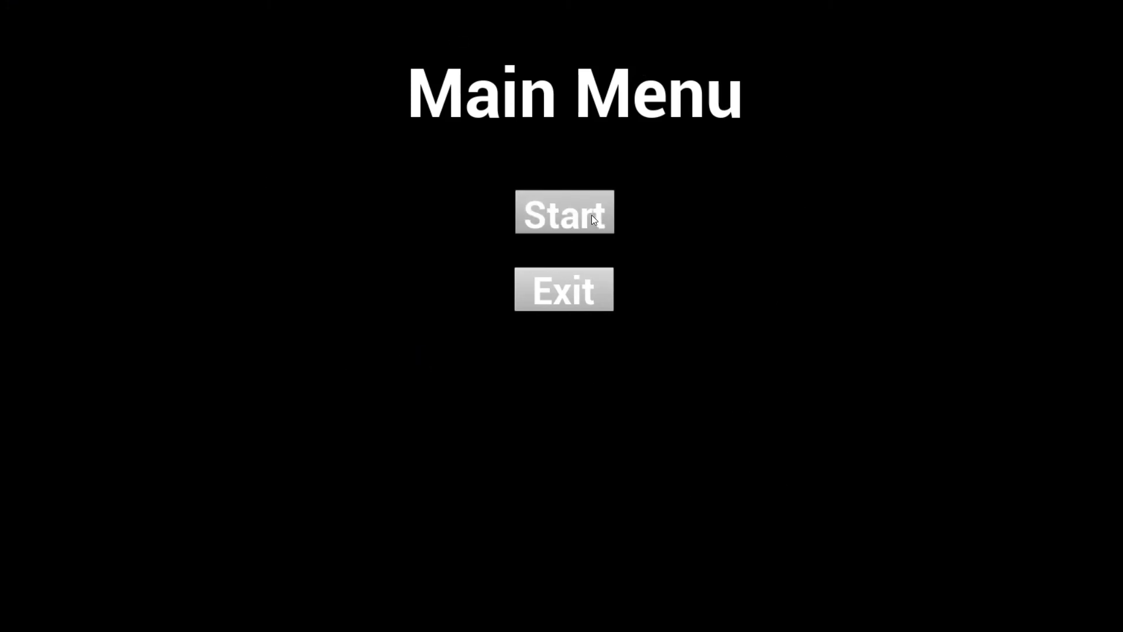
{"action": "key", "text": "w"}
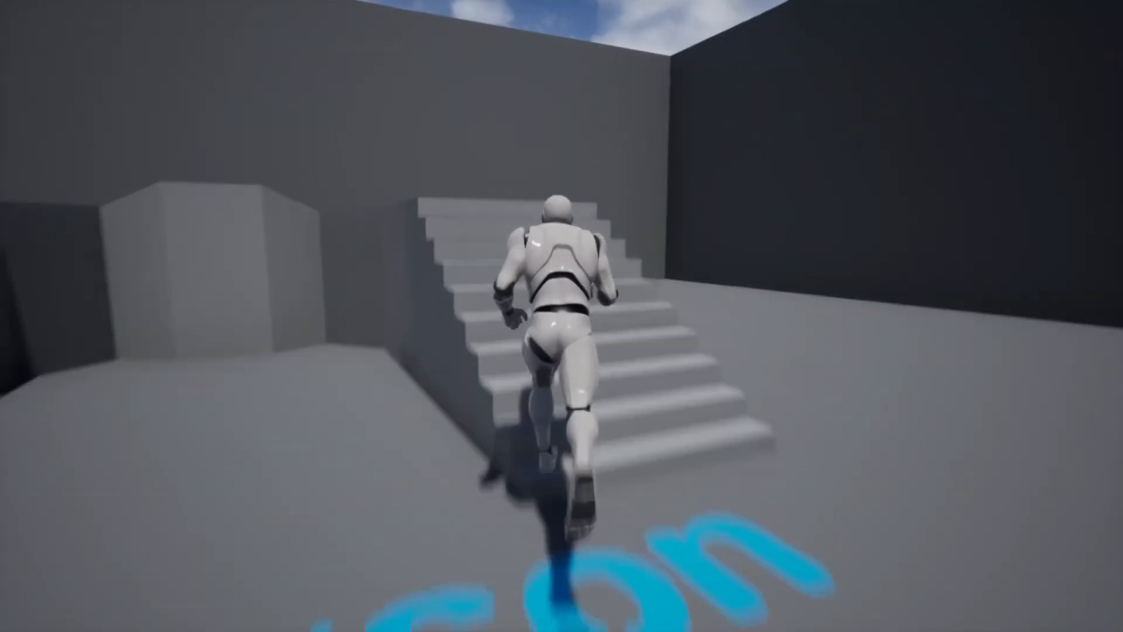
{"action": "key", "text": "space"}
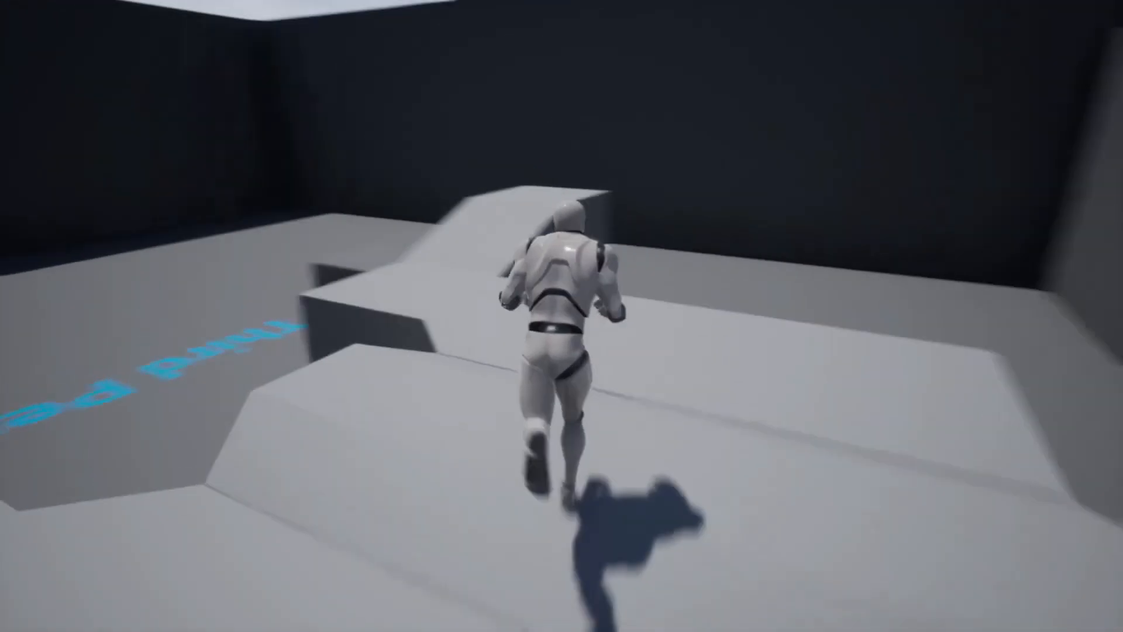
{"action": "key", "text": "space"}
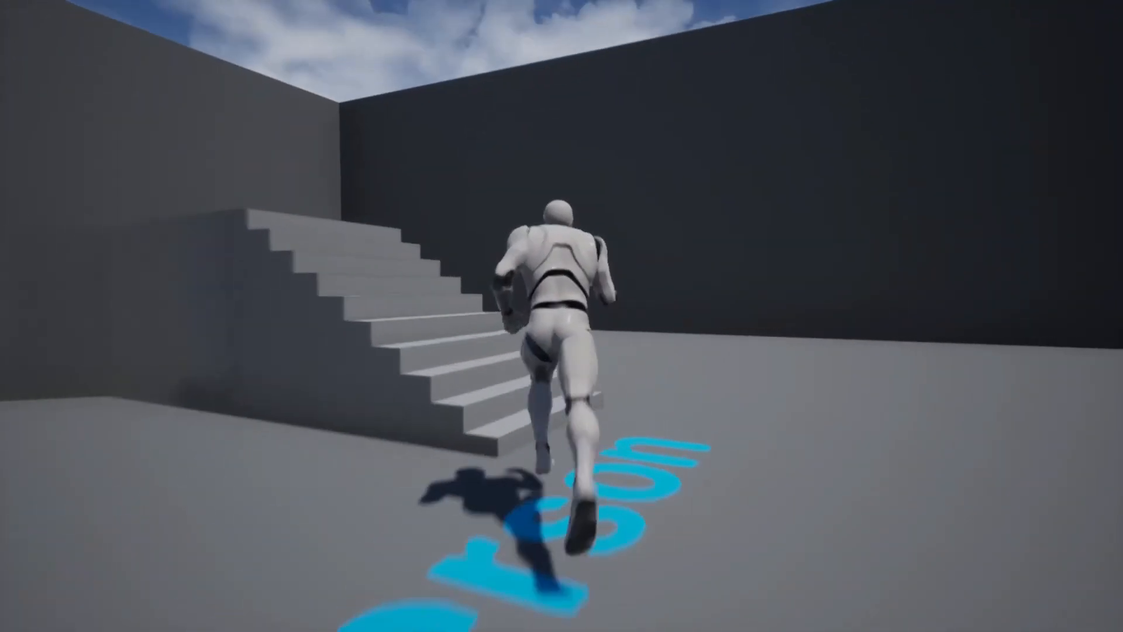
{"action": "key", "text": "space"}
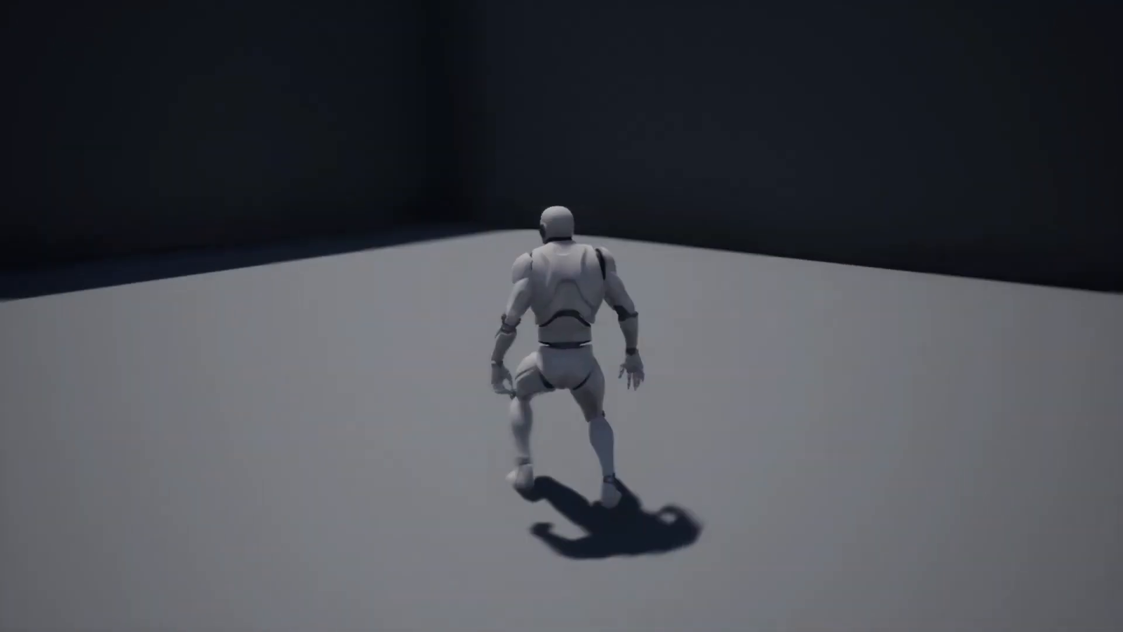
{"action": "key", "text": "d"}
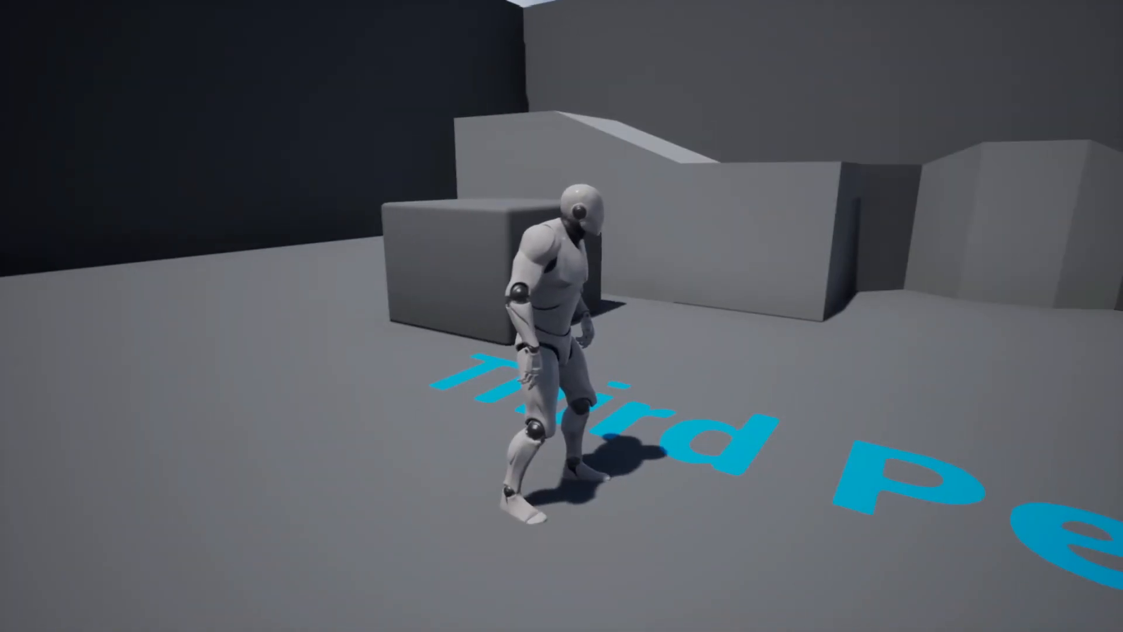
{"action": "key", "text": "l"}
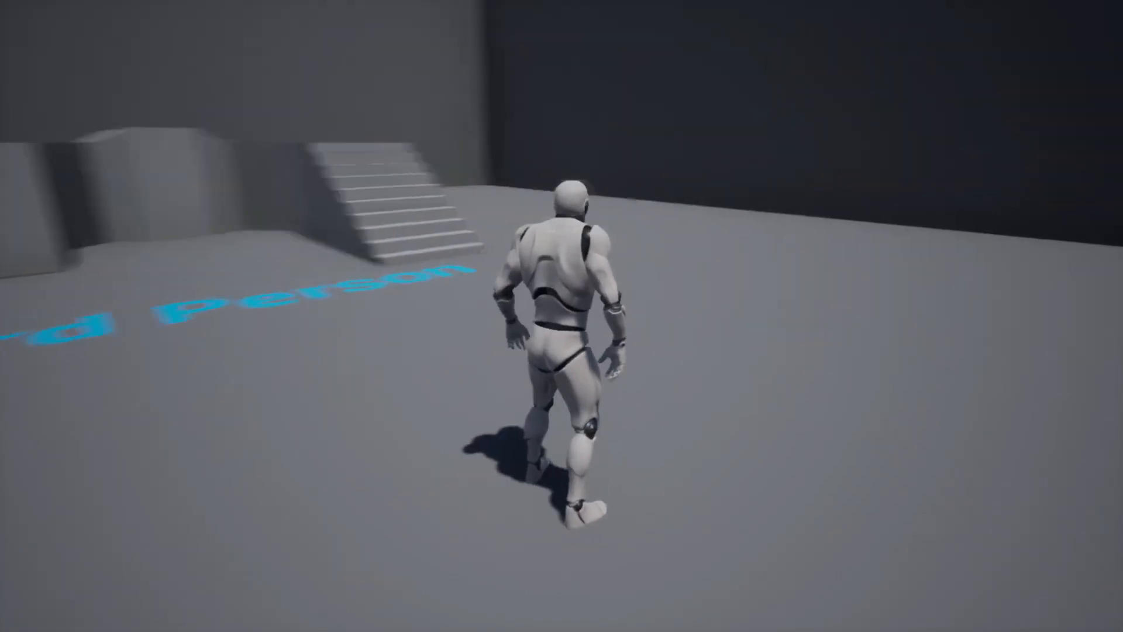
{"action": "key", "text": "w"}
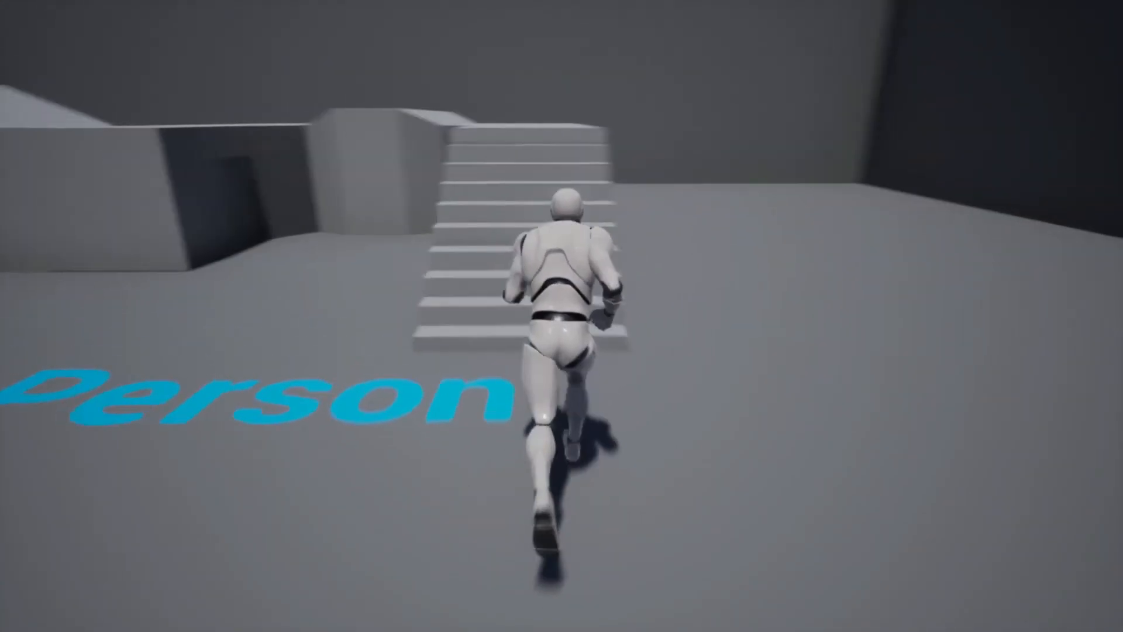
{"action": "key", "text": "space"}
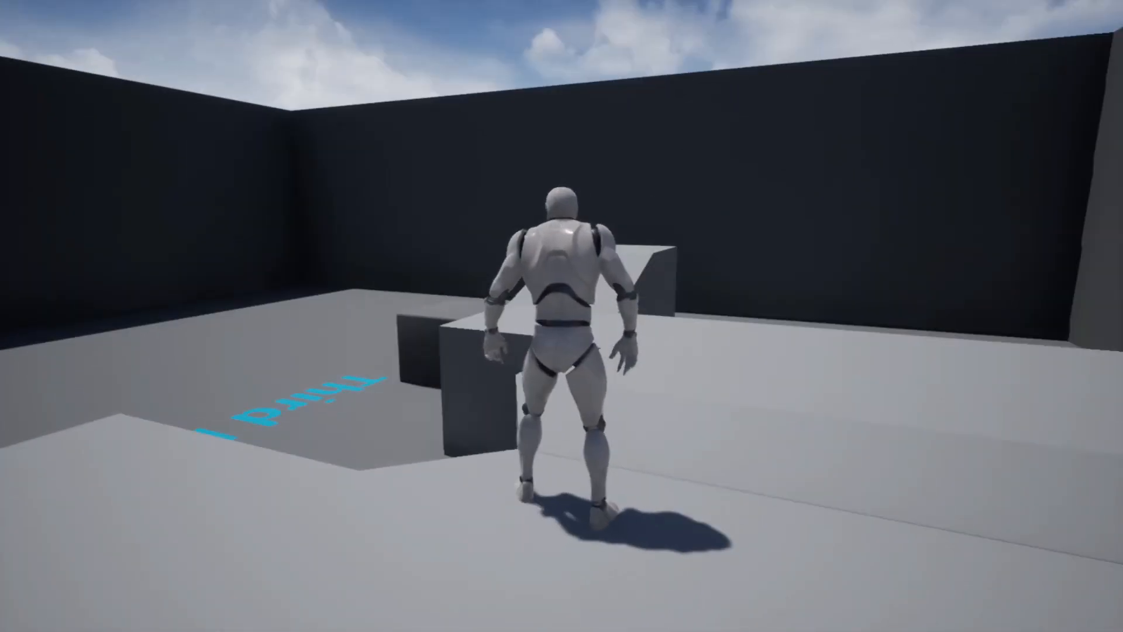